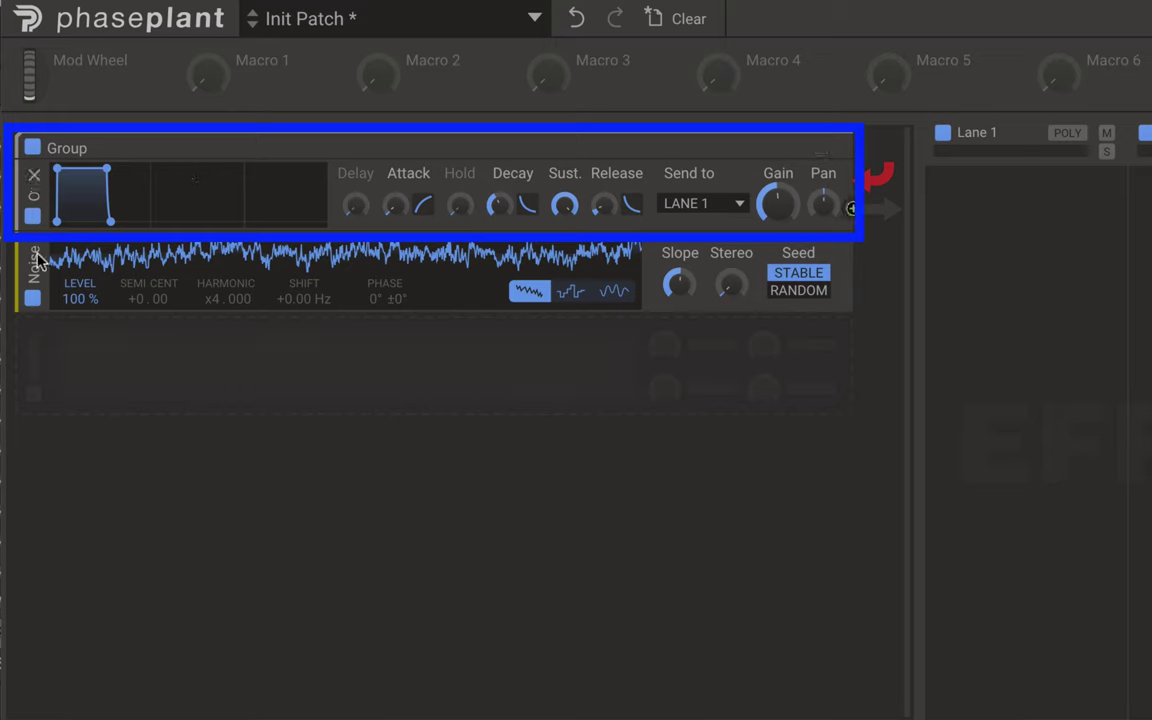
Reorder the Group so the Noise generator sits directly above the Out module.
mouse_move(868, 183)
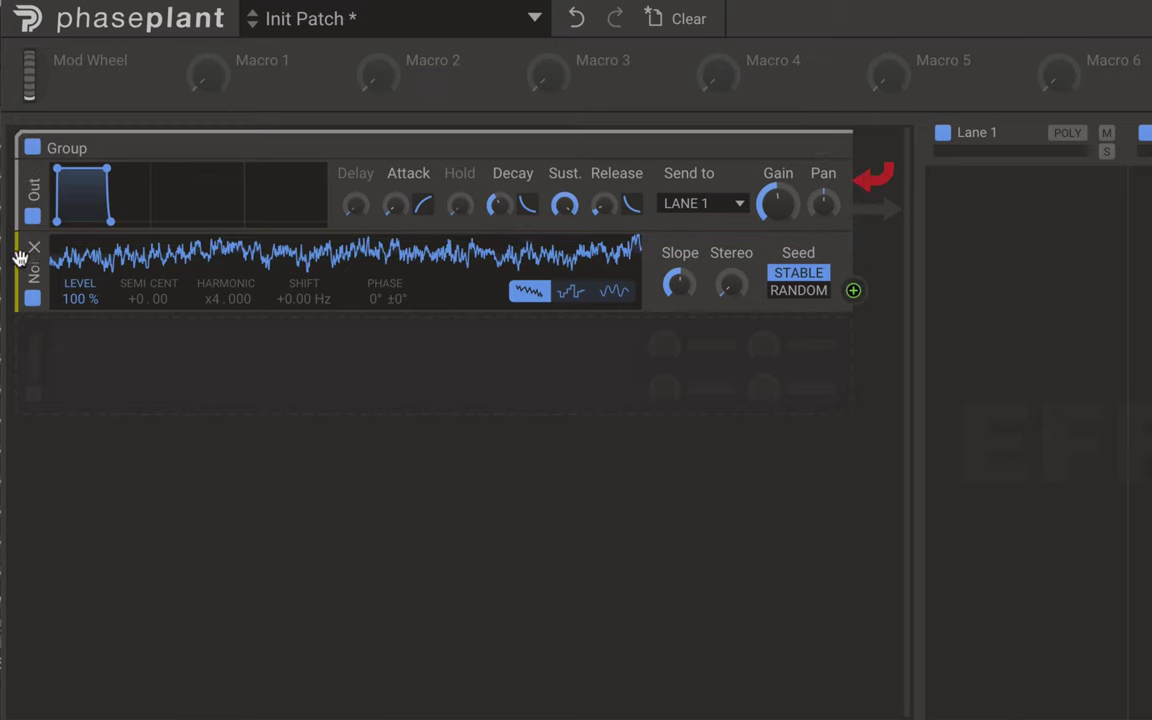
drag(30, 254, 31, 170)
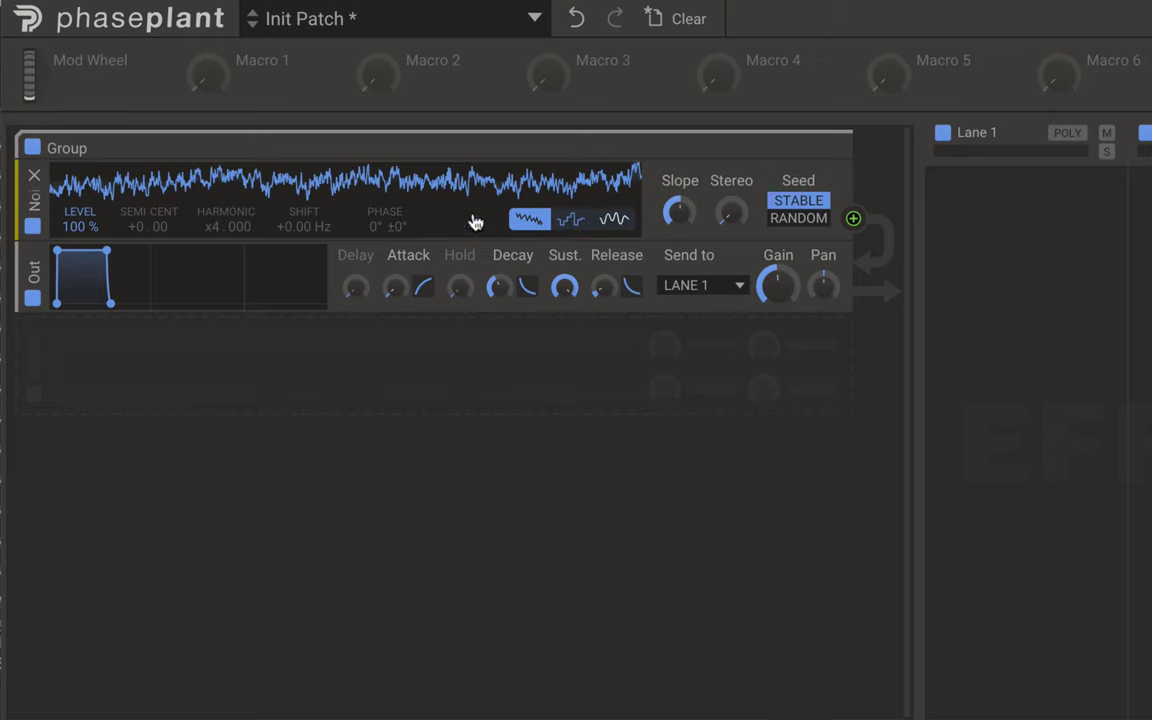
click(565, 221)
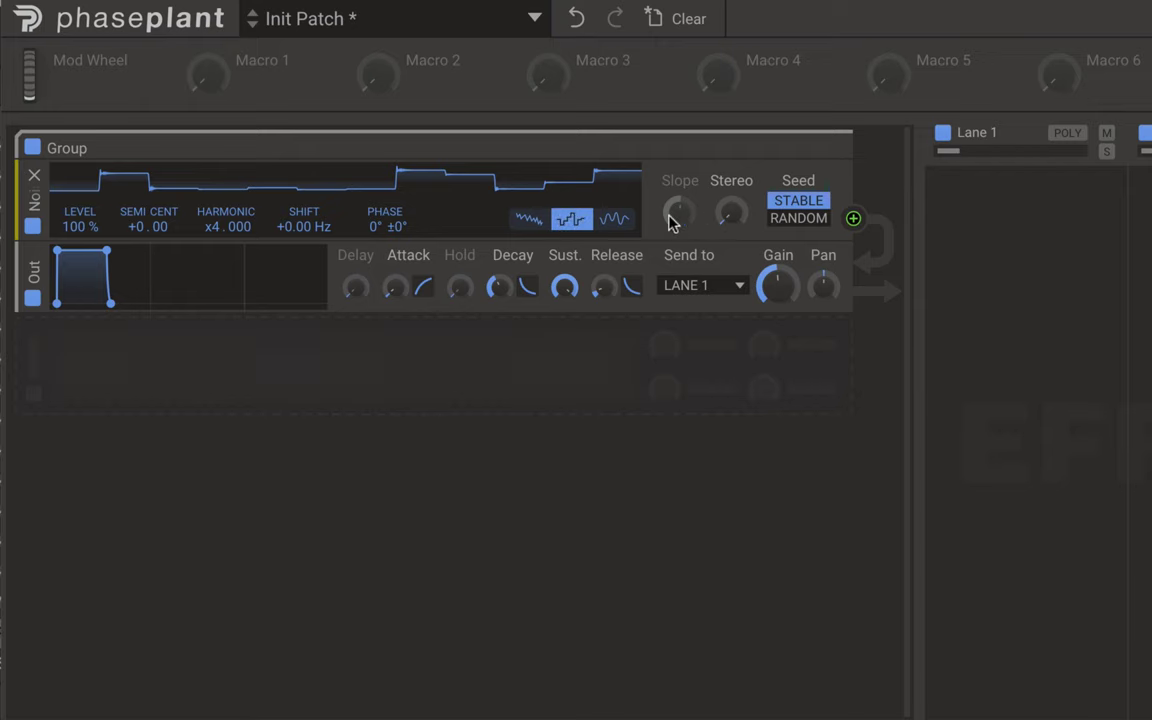
click(617, 222)
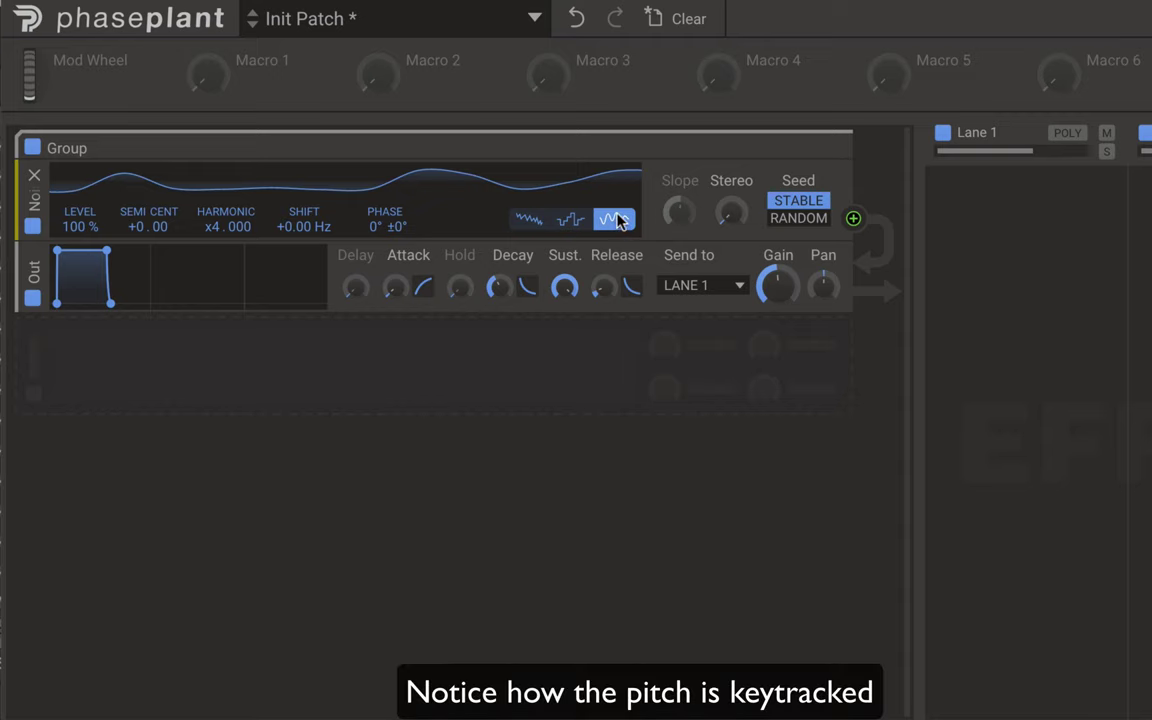
click(567, 222)
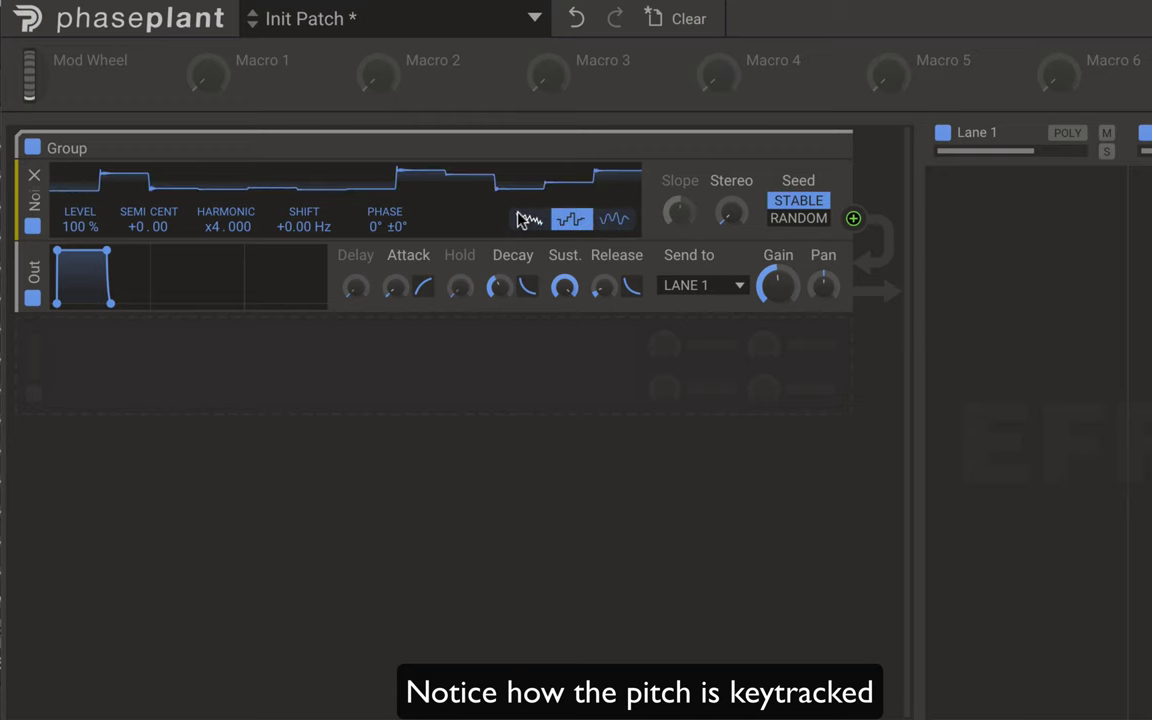
click(522, 219)
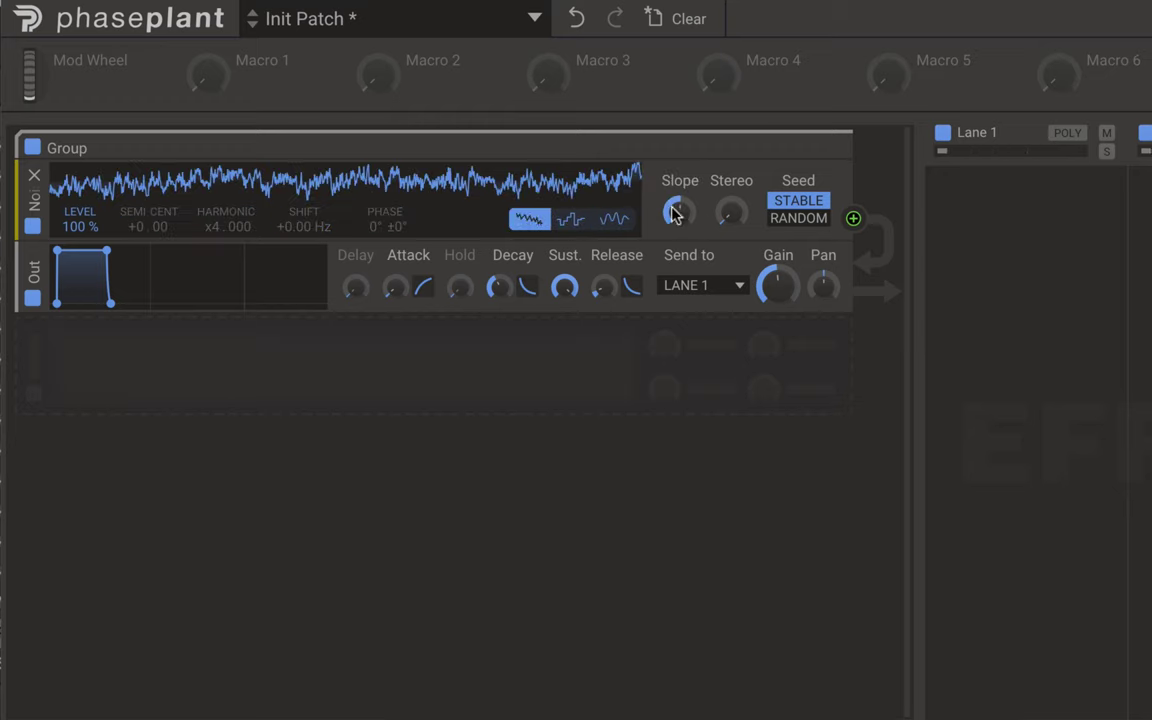
Try several noise slopes, from white to brown, ending at 5.8 dB/oct.
mouse_move(676, 213)
mouse_down()
mouse_move(676, 201)
mouse_move(676, 211)
mouse_up()
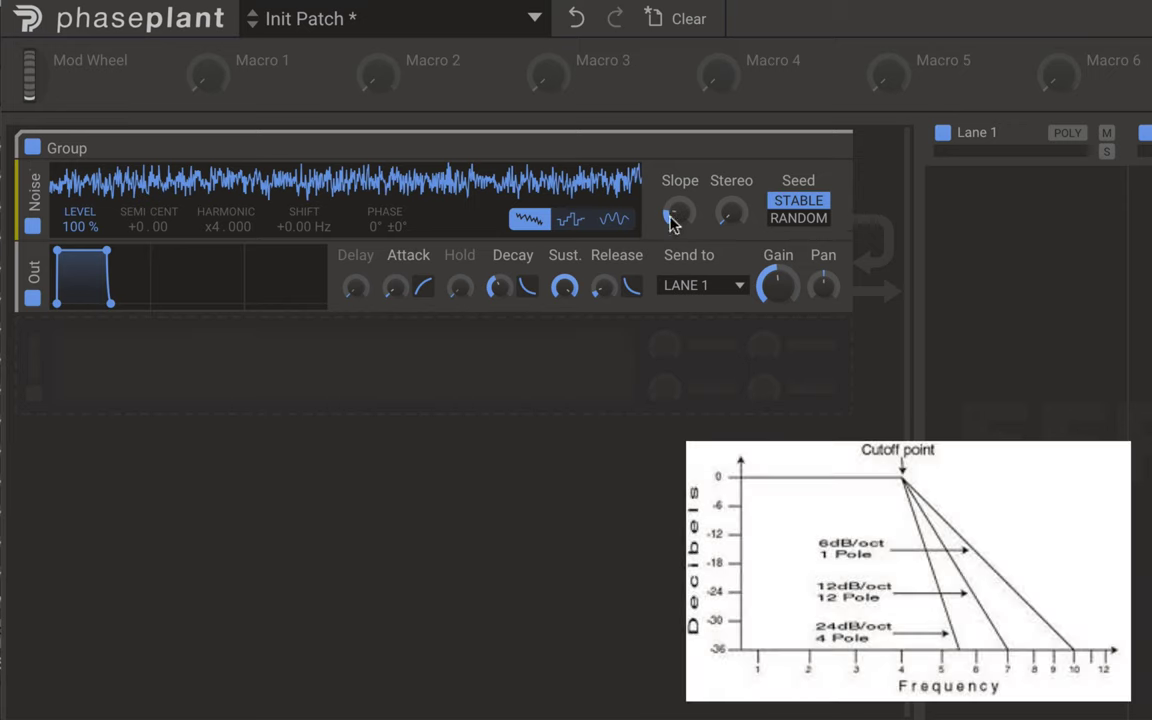
drag(677, 215, 675, 175)
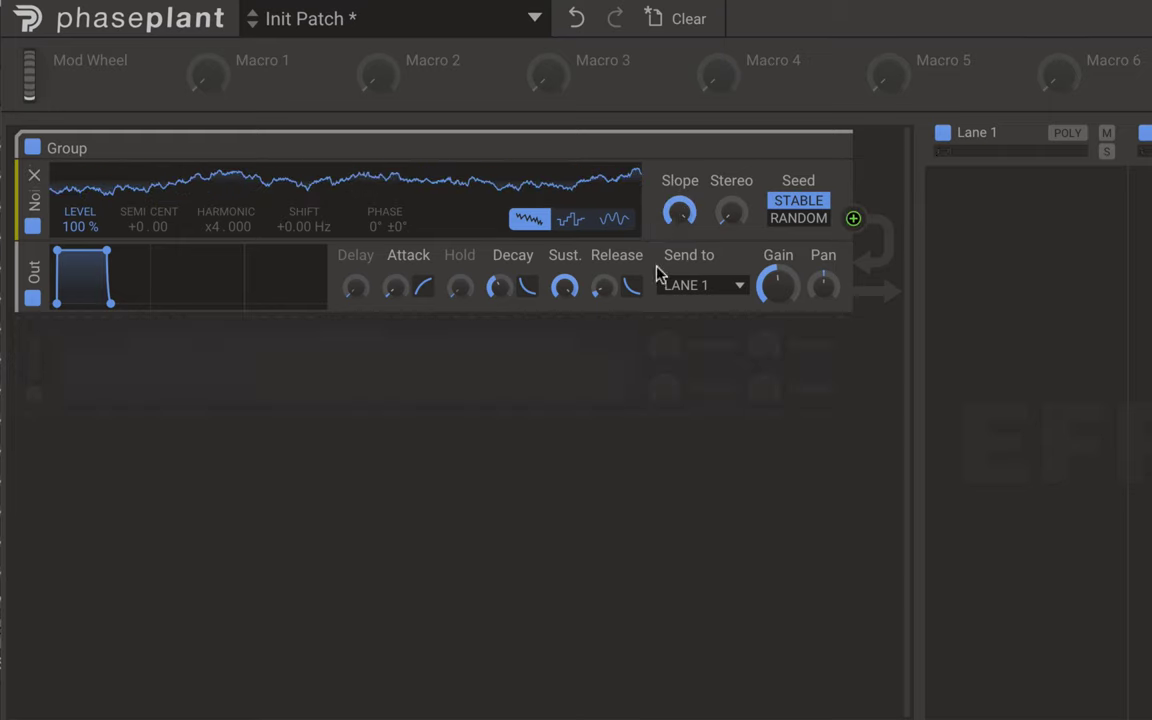
drag(686, 235, 686, 200)
mouse_move(681, 211)
mouse_down()
mouse_move(681, 192)
mouse_move(679, 211)
mouse_up()
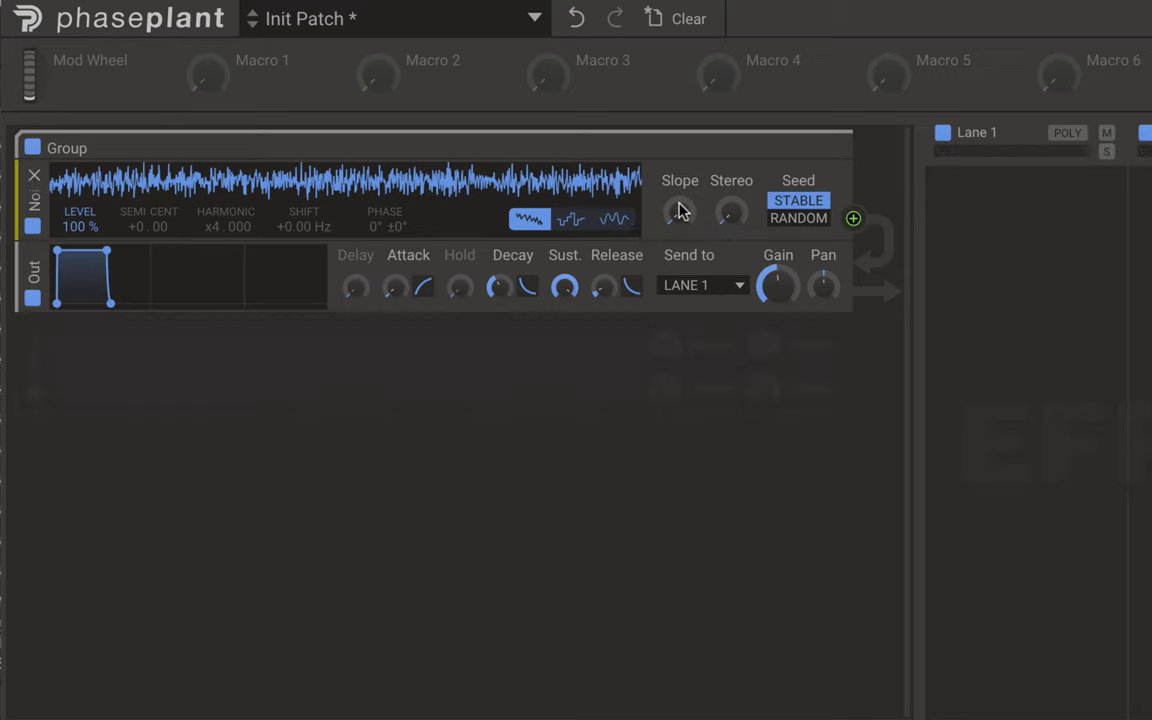
Audition stepped and smooth noise, return to plain random, and widen stereo to 100%.
click(570, 219)
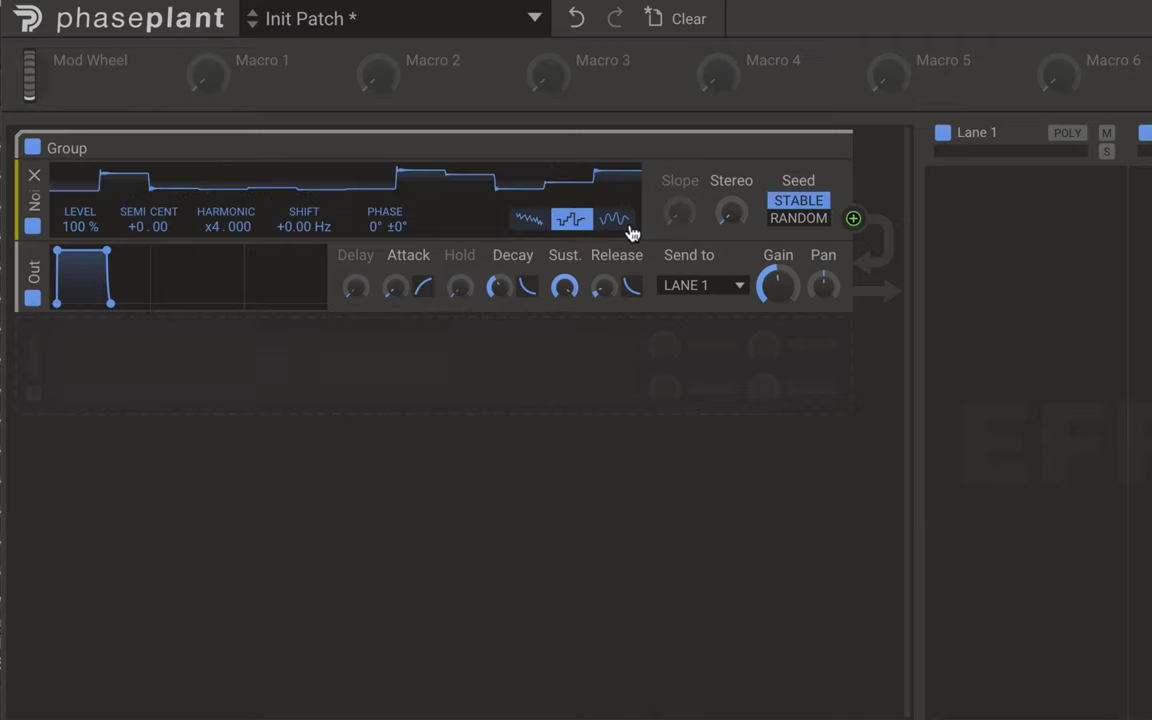
click(614, 219)
click(528, 219)
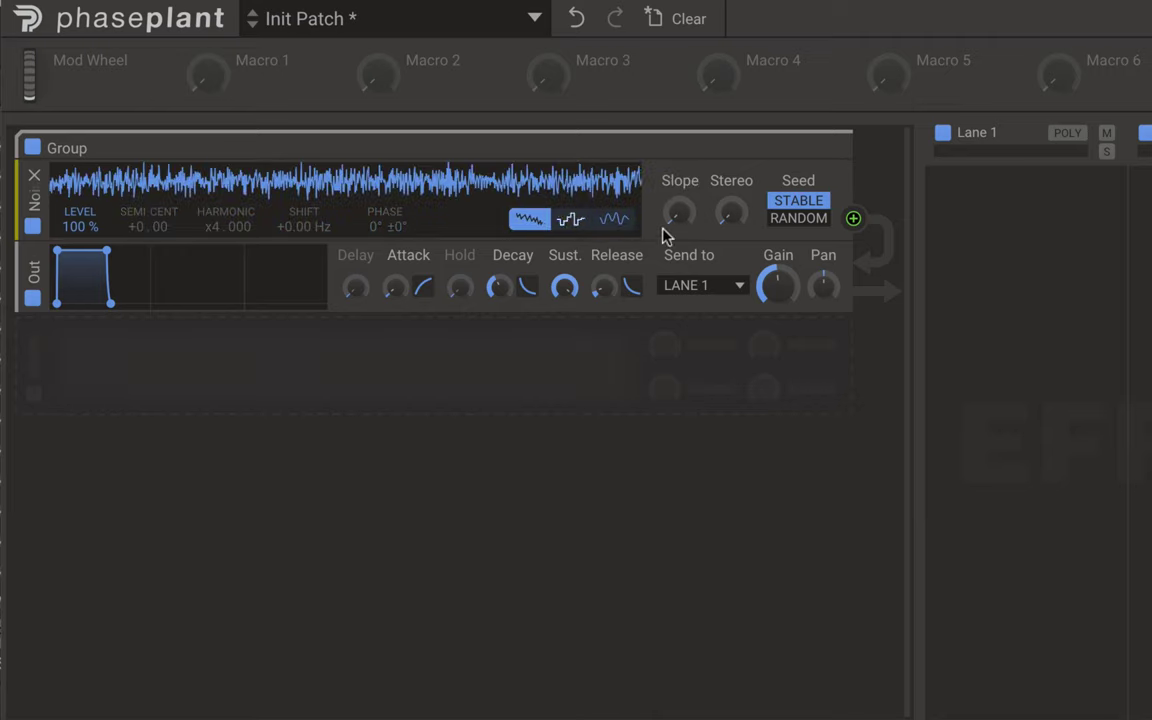
drag(727, 212, 727, 165)
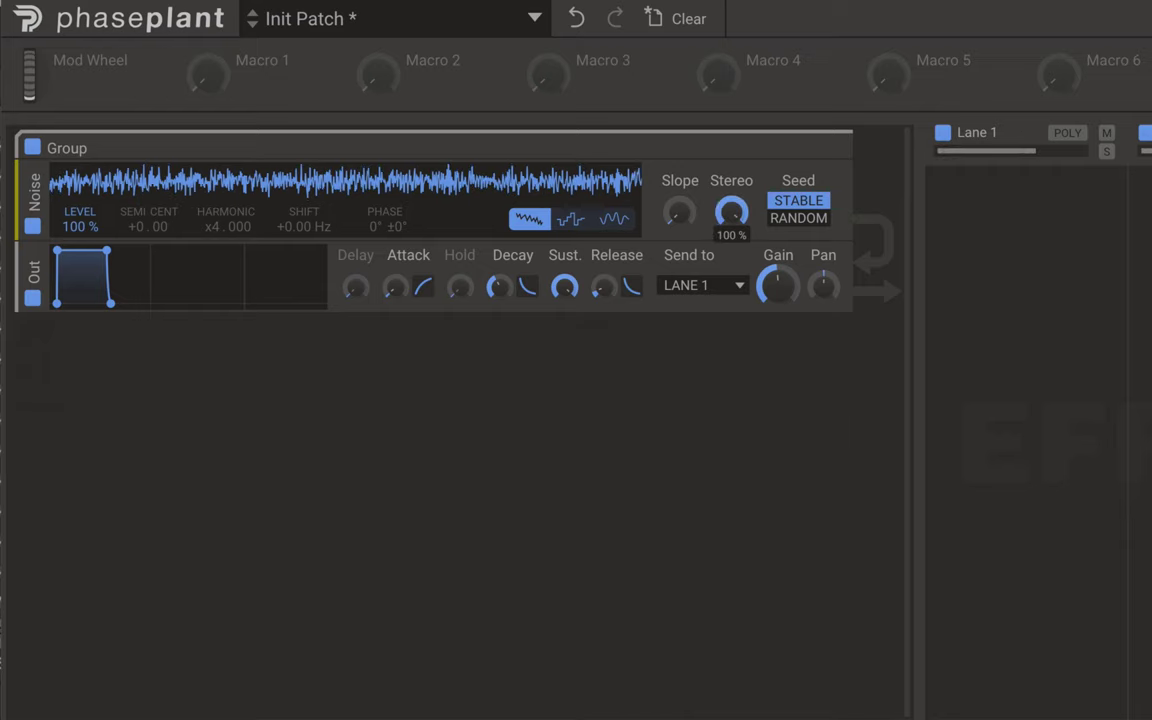
Reset stereo spread to zero and toggle the seed between Random and Stable, ending on Stable.
double_click(731, 213)
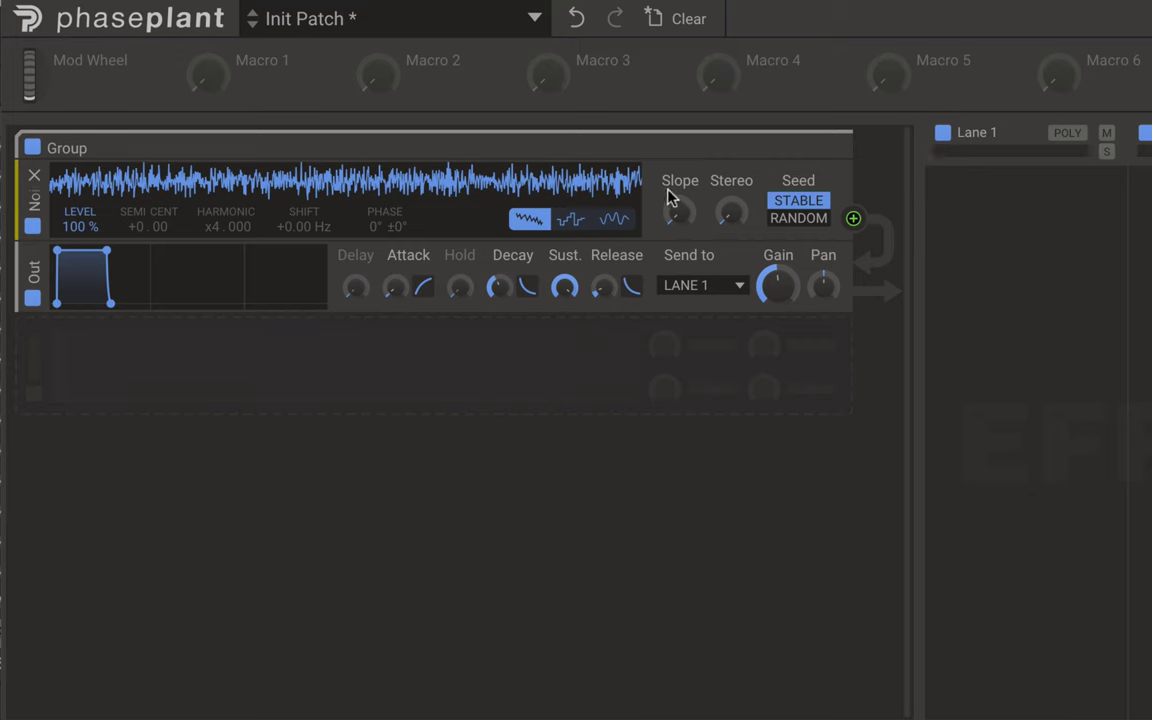
click(810, 219)
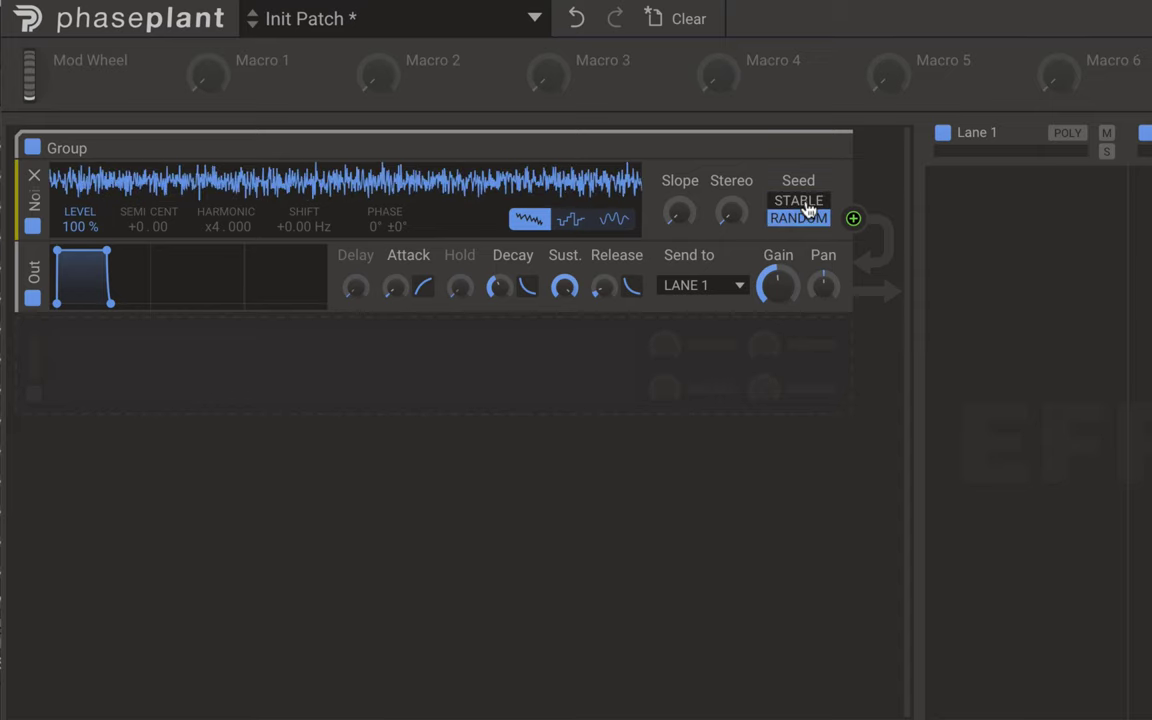
click(807, 203)
click(801, 219)
click(803, 203)
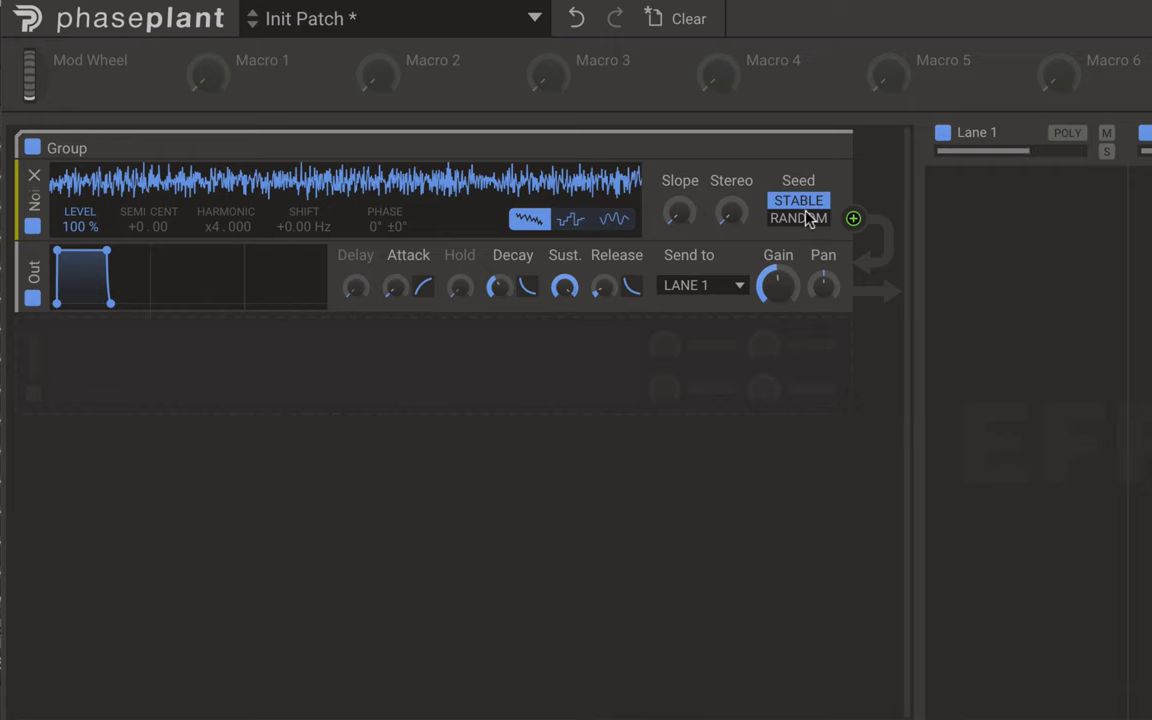
click(810, 217)
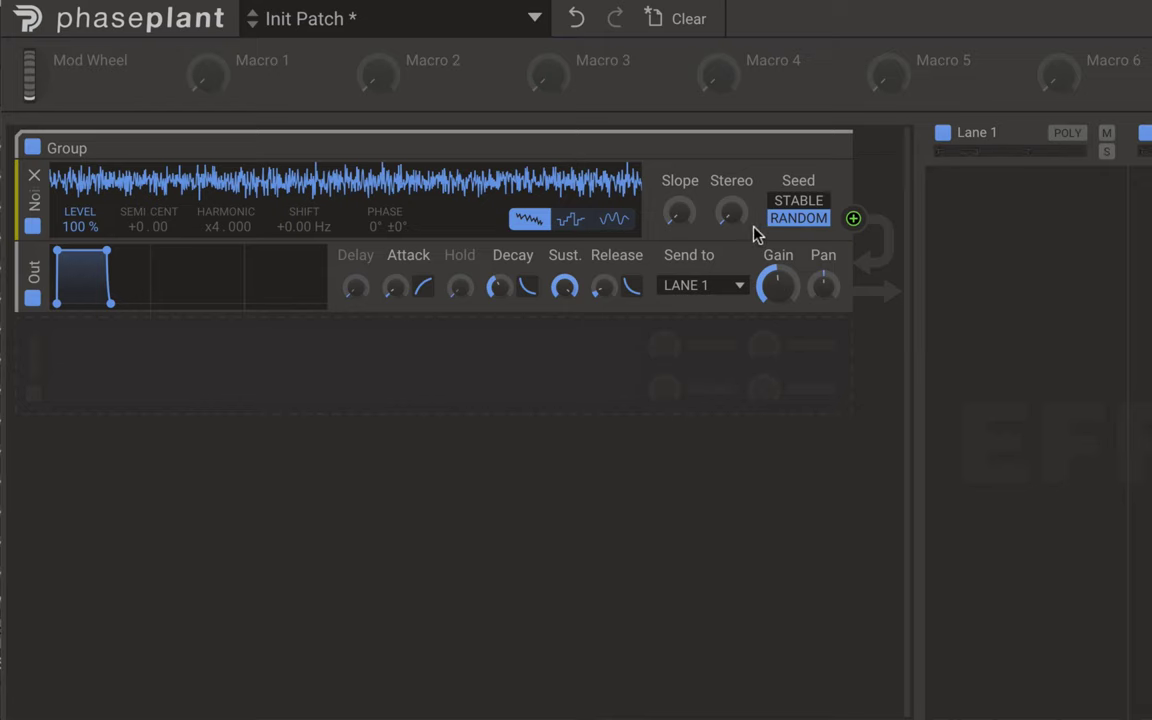
click(792, 201)
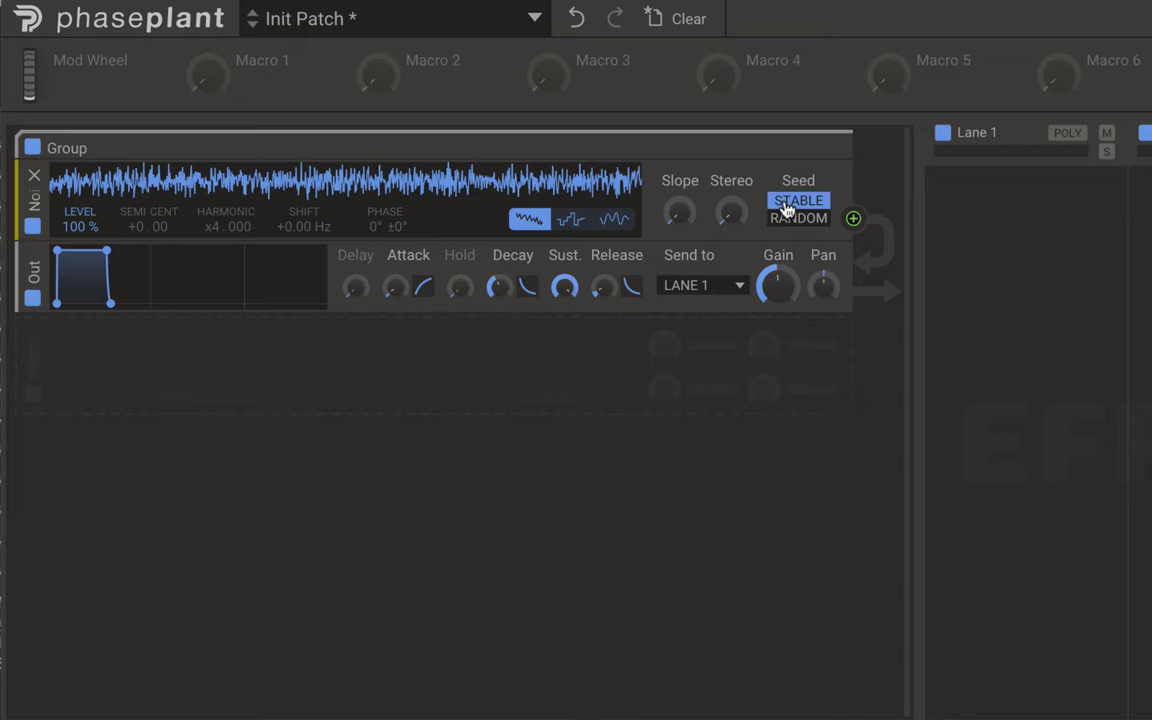
click(795, 219)
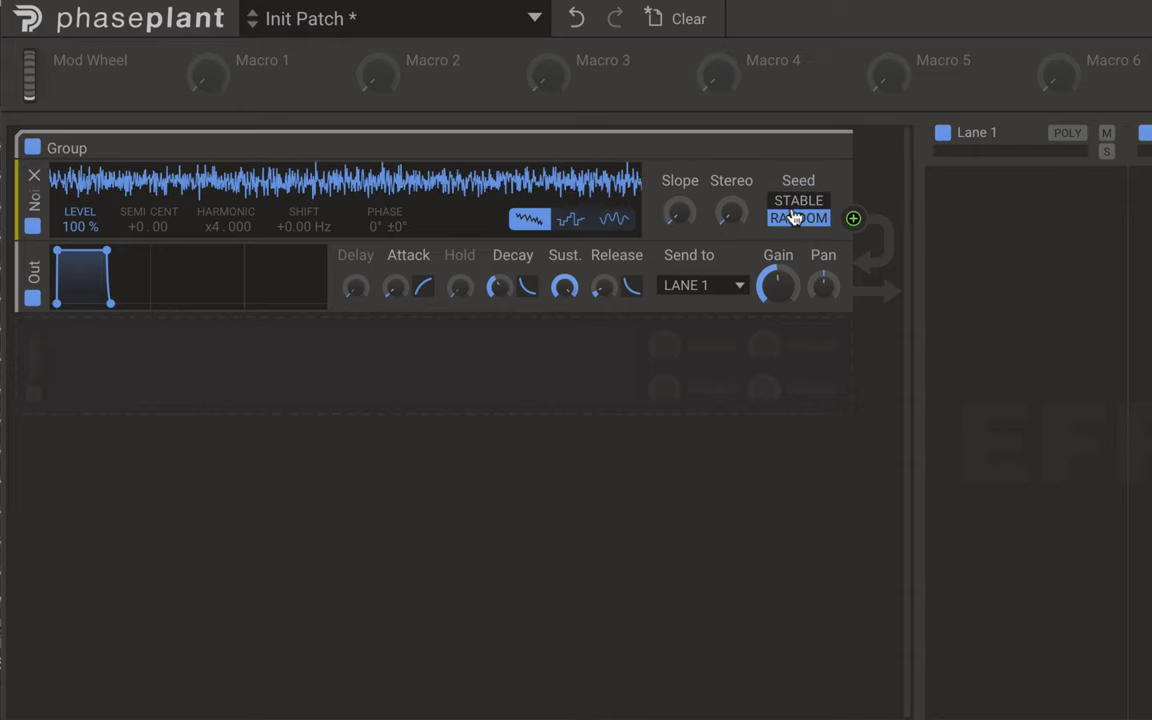
click(798, 201)
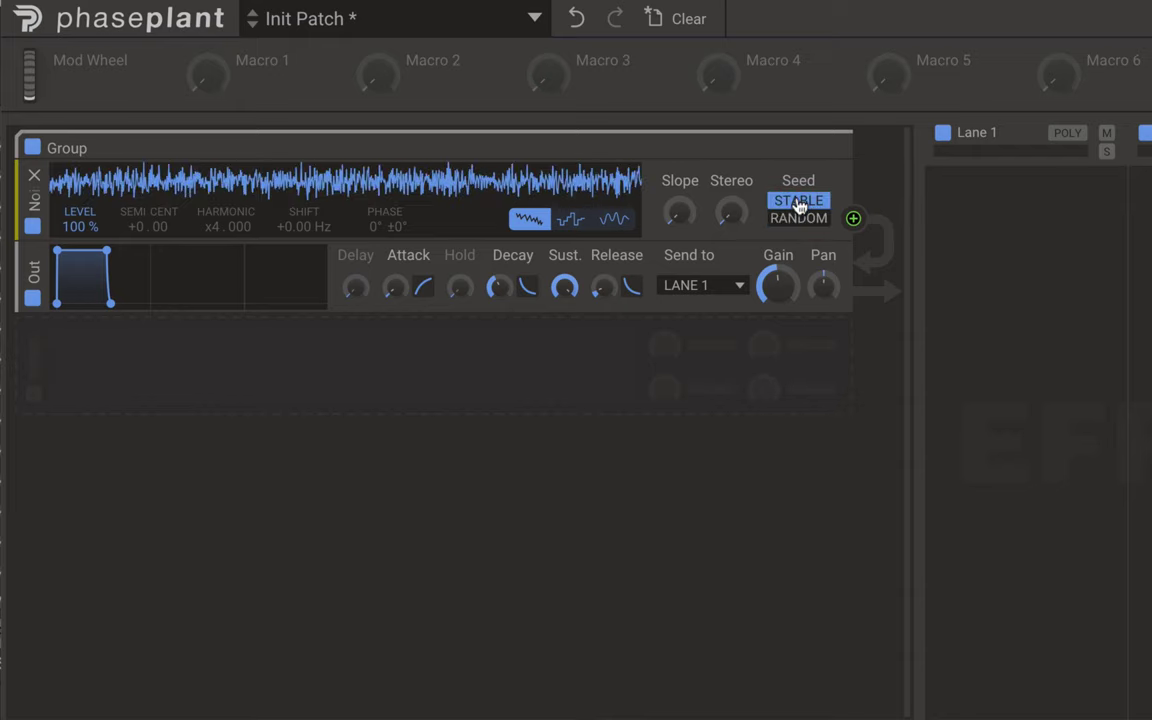
Remove the Noise generator and add a Sampler positioned above the Out module.
click(30, 170)
click(91, 290)
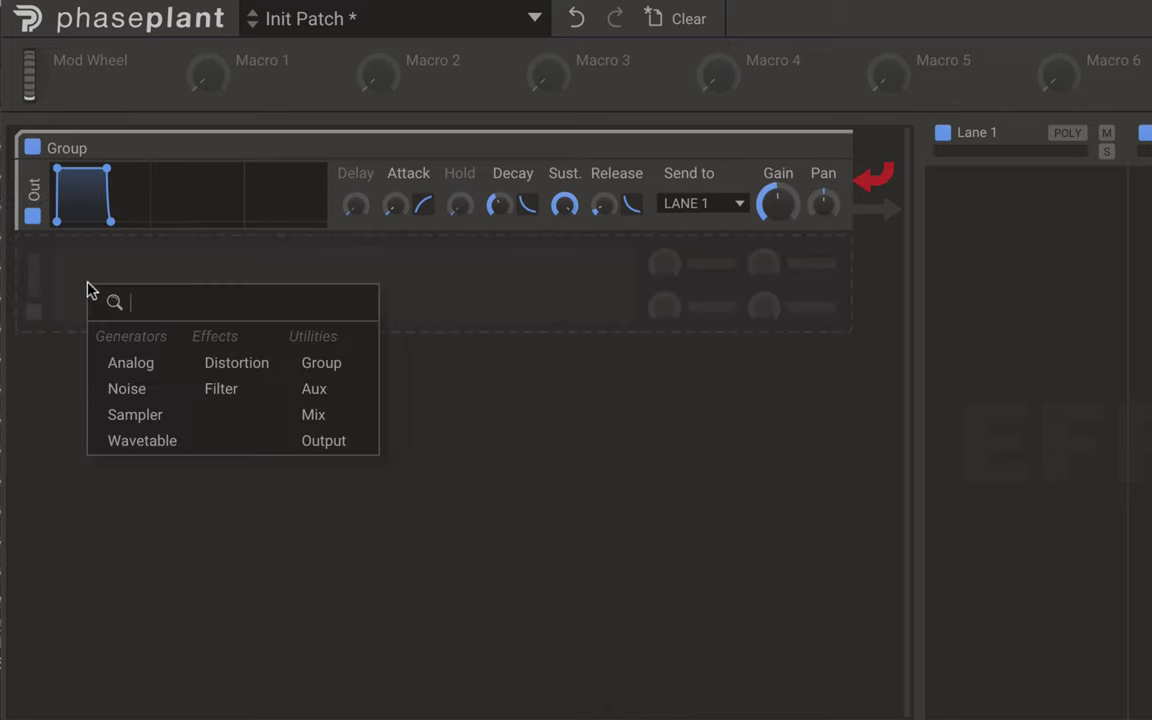
click(107, 412)
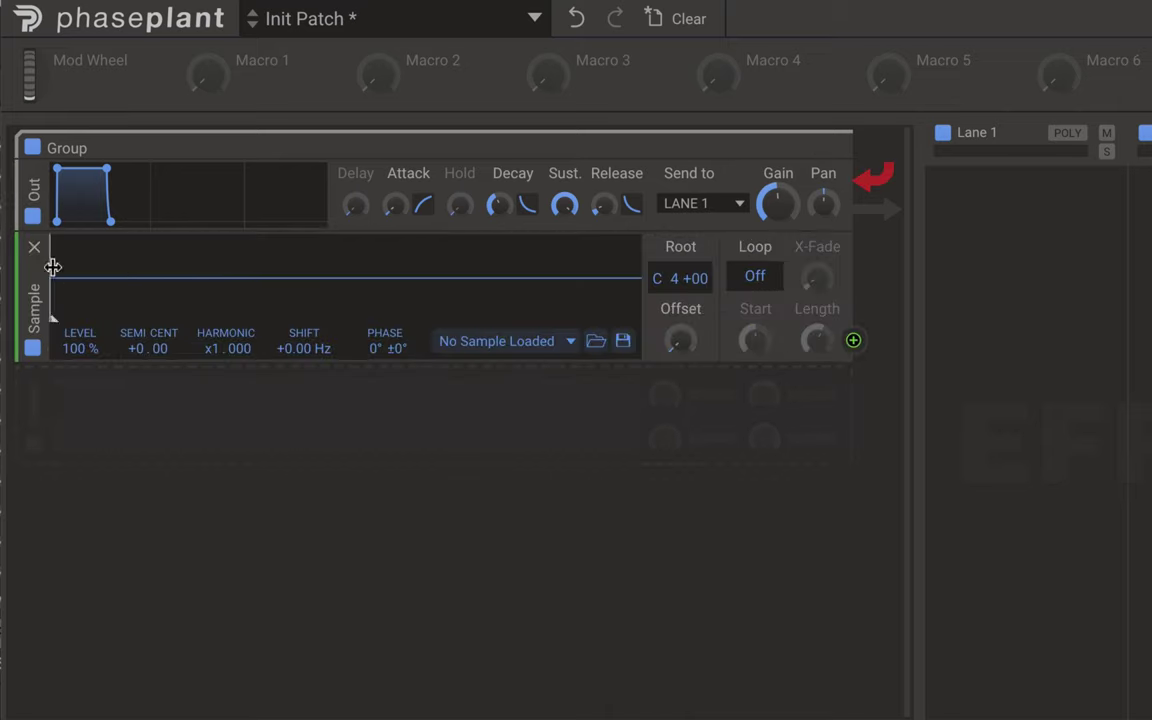
drag(31, 285, 40, 185)
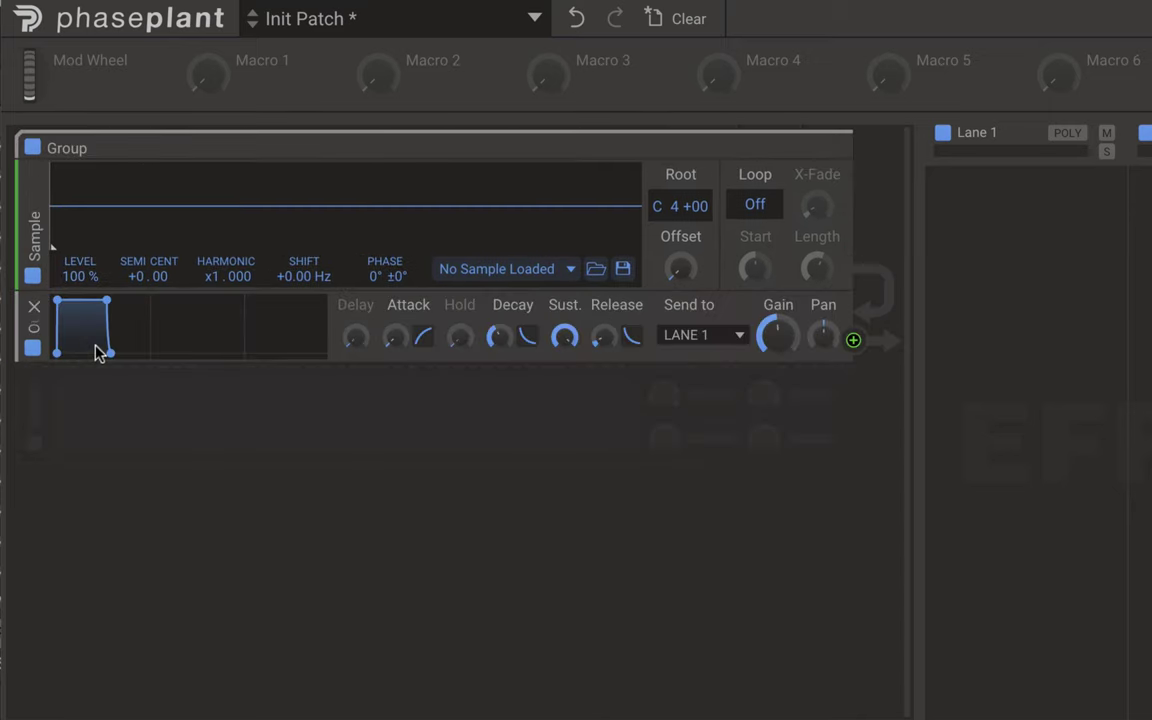
Browse the sample library to User folders › Bass › 2016.
click(527, 278)
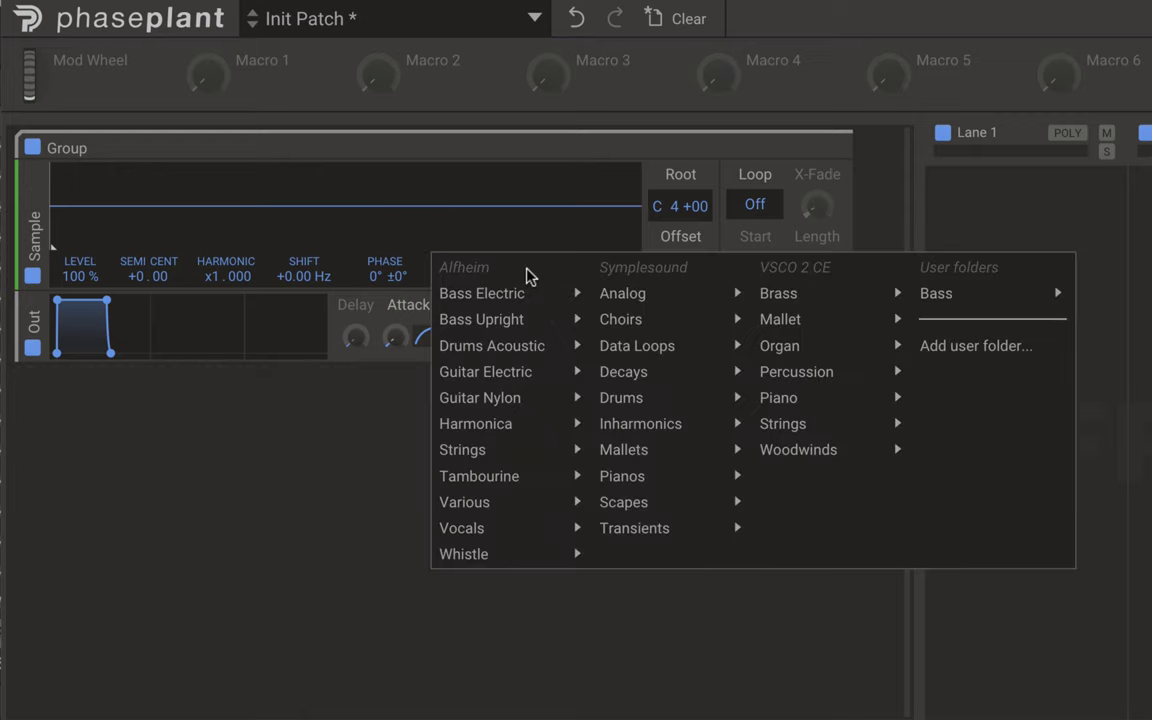
mouse_move(479, 562)
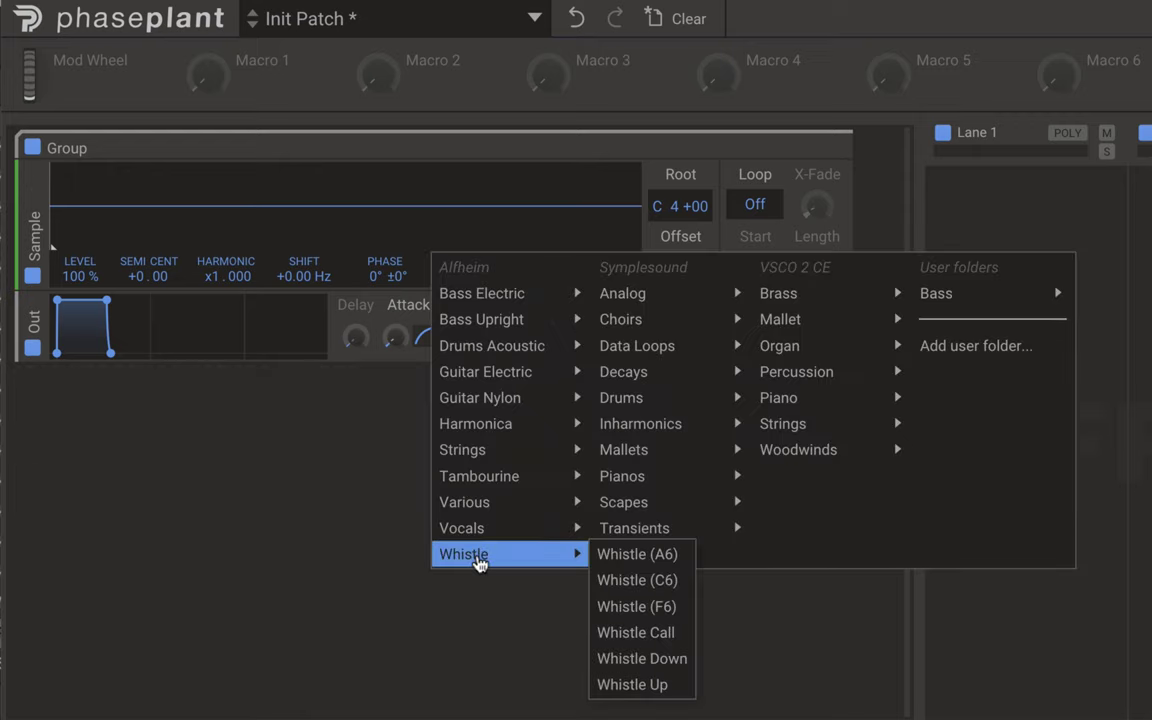
mouse_move(495, 373)
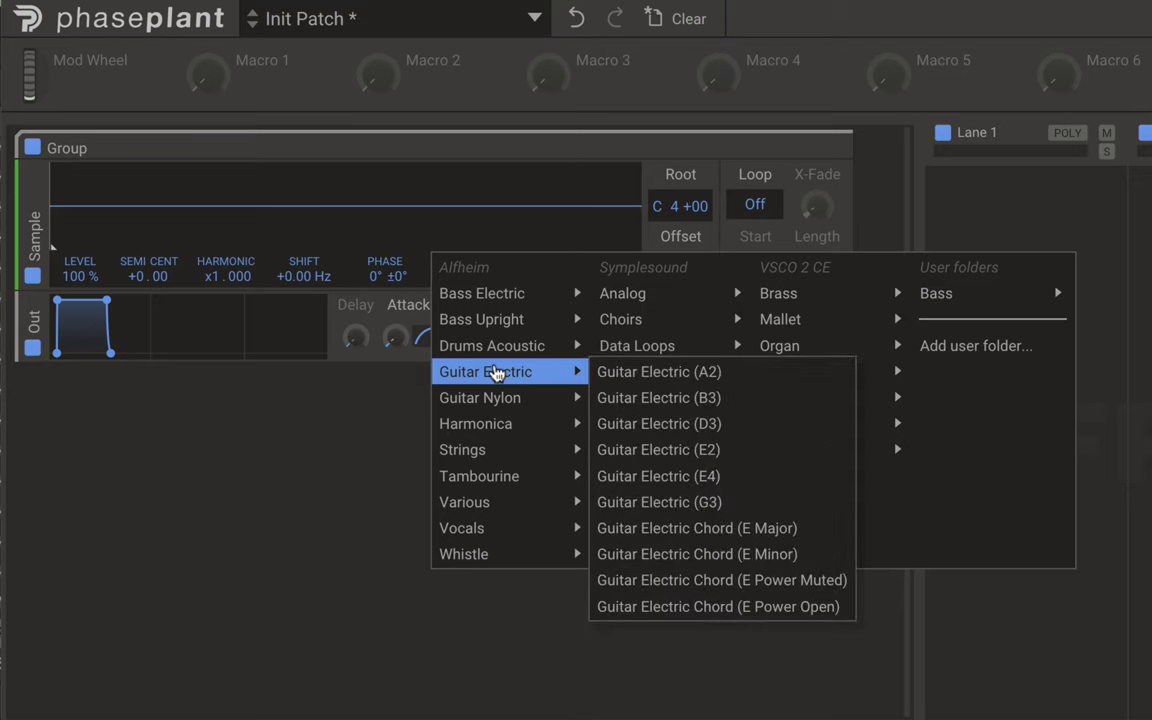
mouse_move(617, 327)
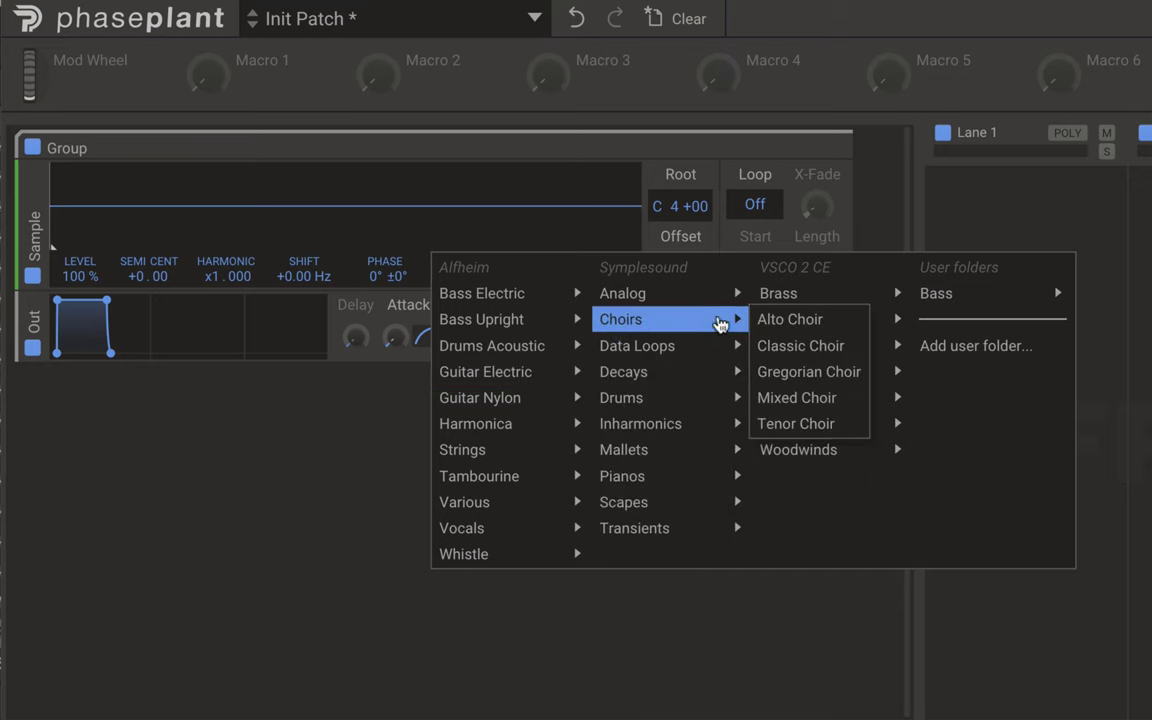
mouse_move(1022, 295)
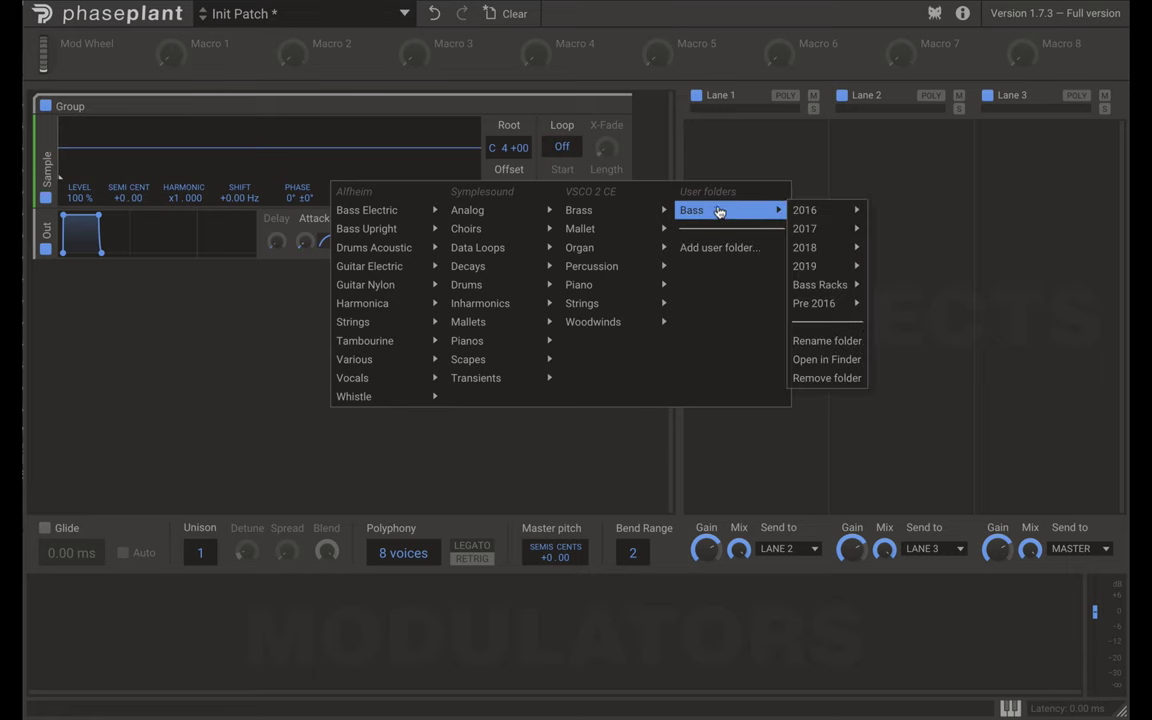
mouse_move(805, 212)
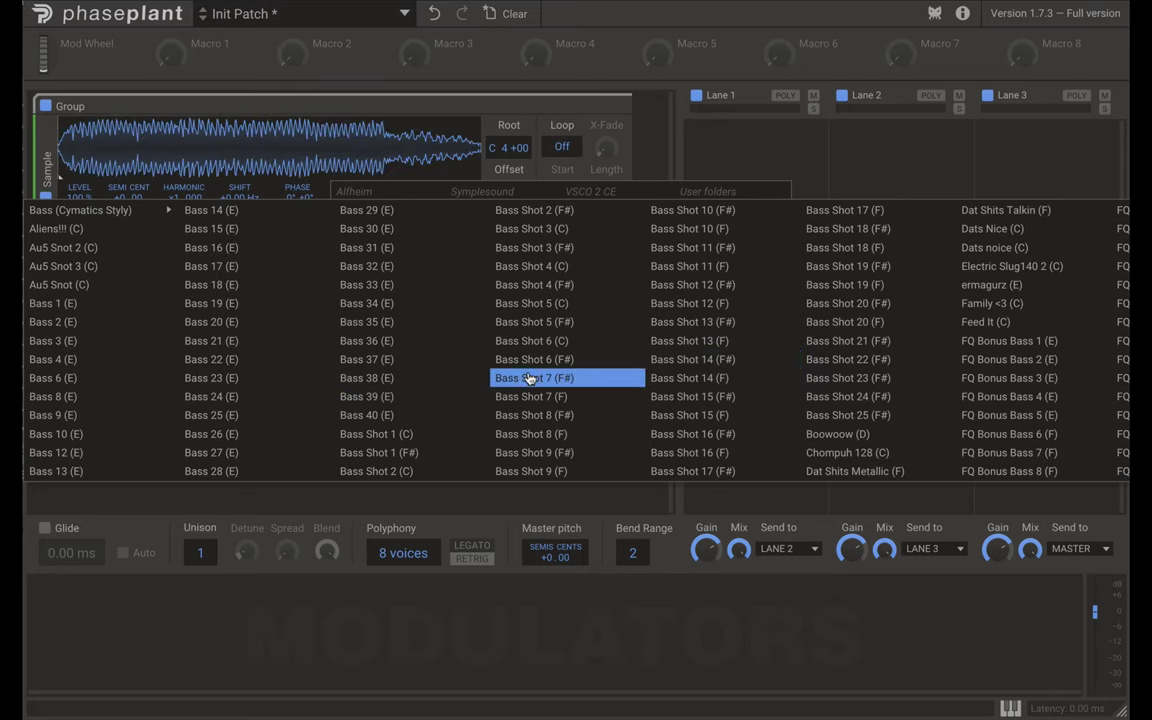
Load Bass Shot 7 (F#) and set the Root note to F#3.
click(530, 378)
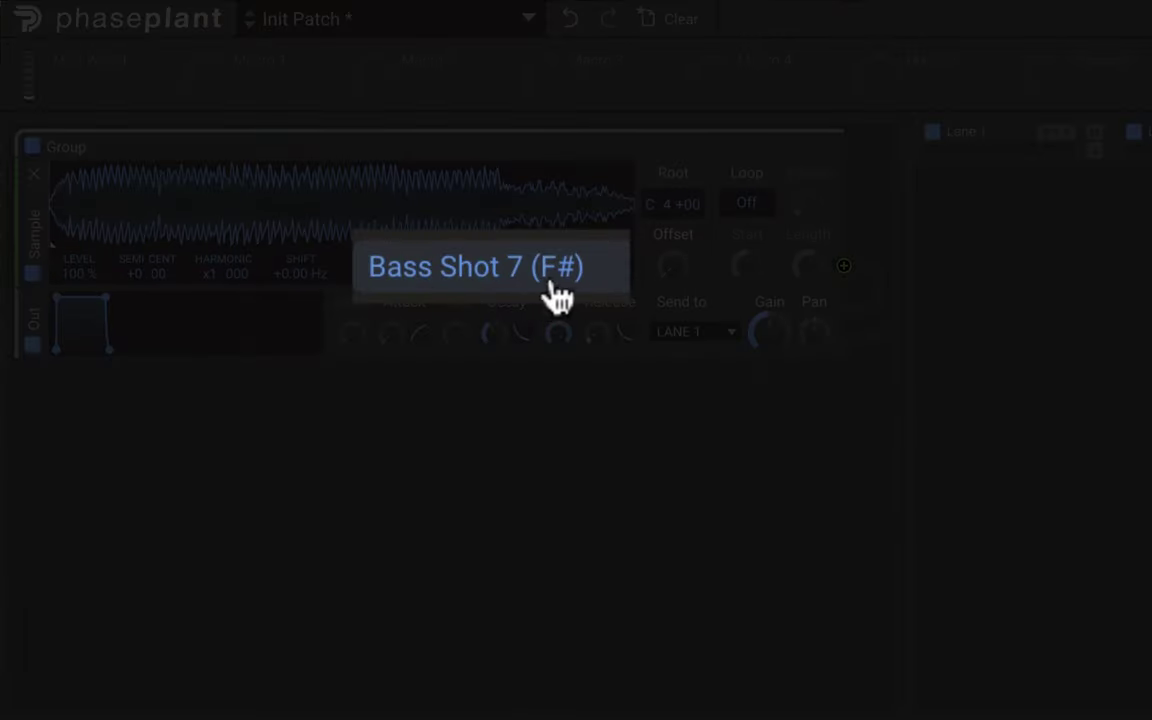
scroll(658, 204, down, 4)
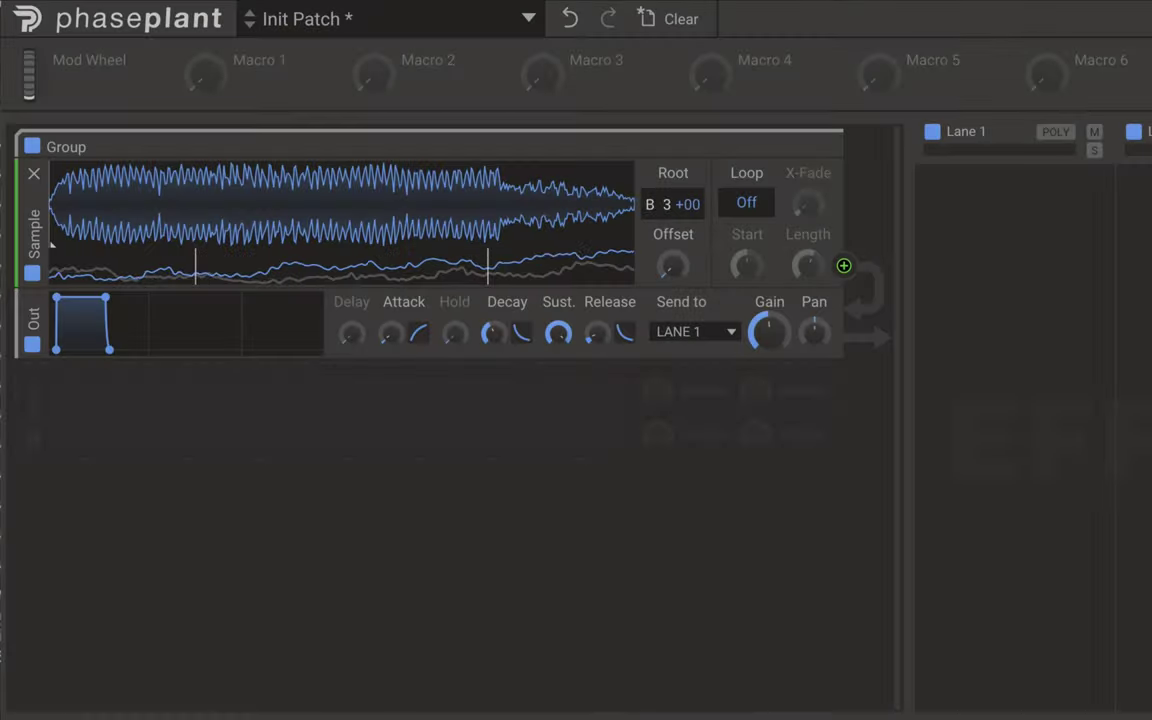
scroll(672, 204, down, 2)
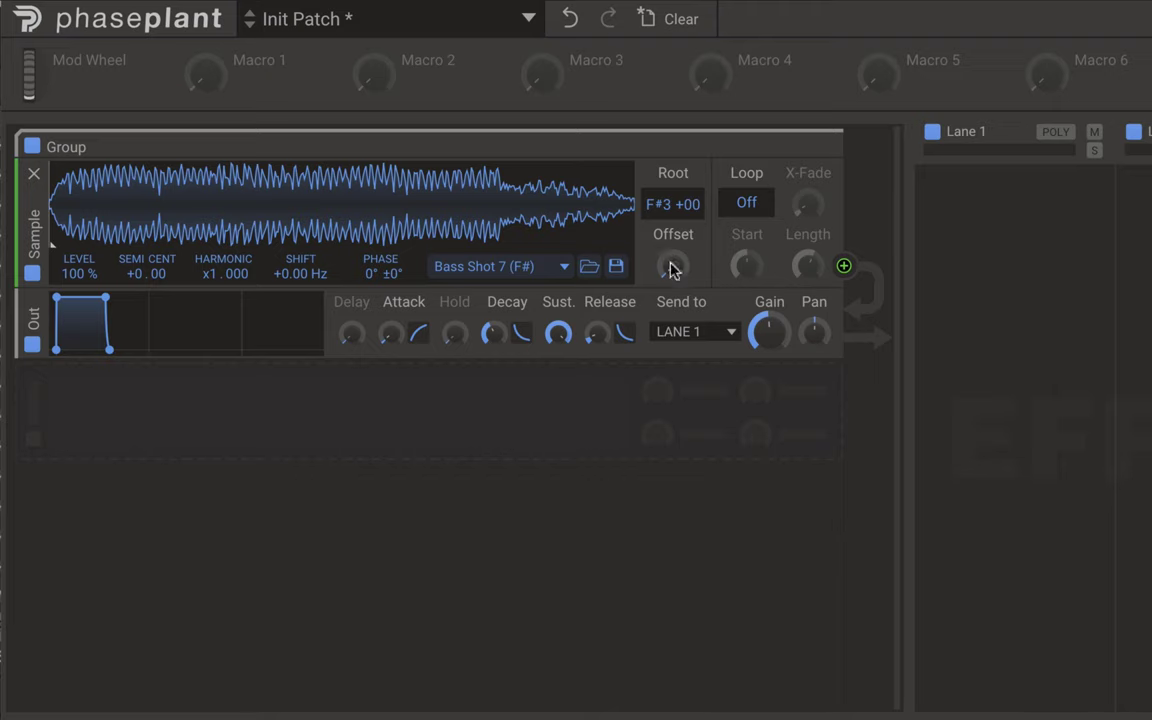
Move the sample start offset to about 44% and switch looping on.
drag(672, 268, 672, 158)
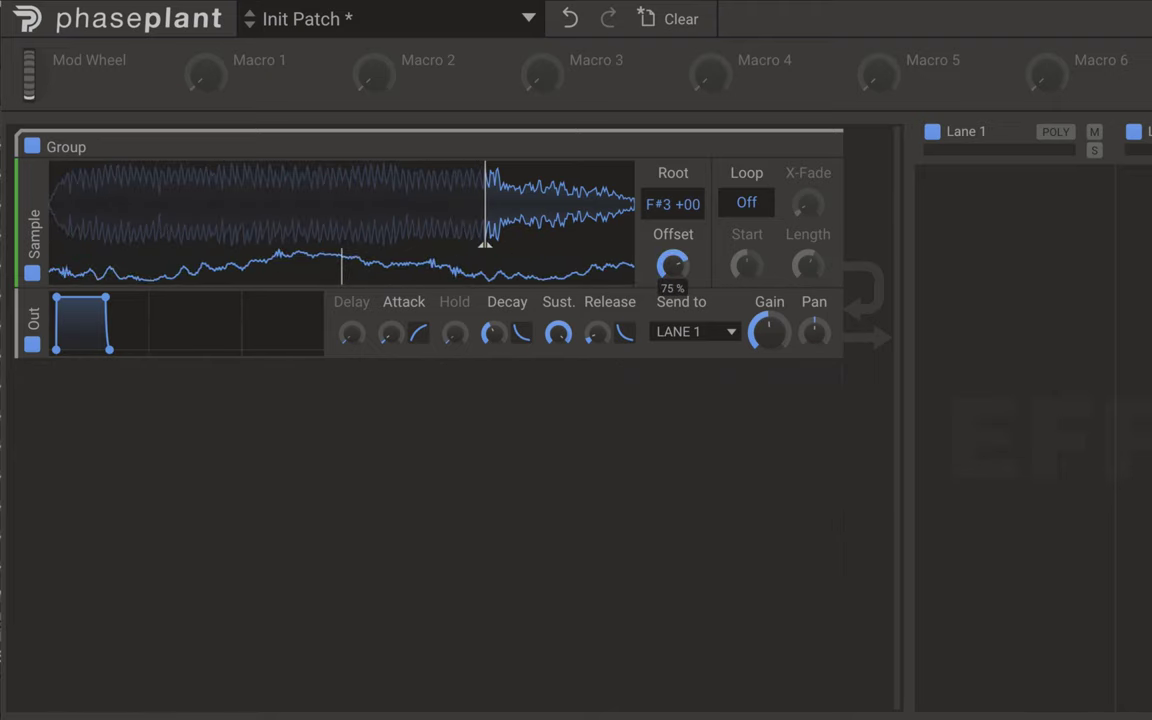
mouse_move(672, 268)
mouse_down()
mouse_move(675, 370)
mouse_move(675, 296)
mouse_up()
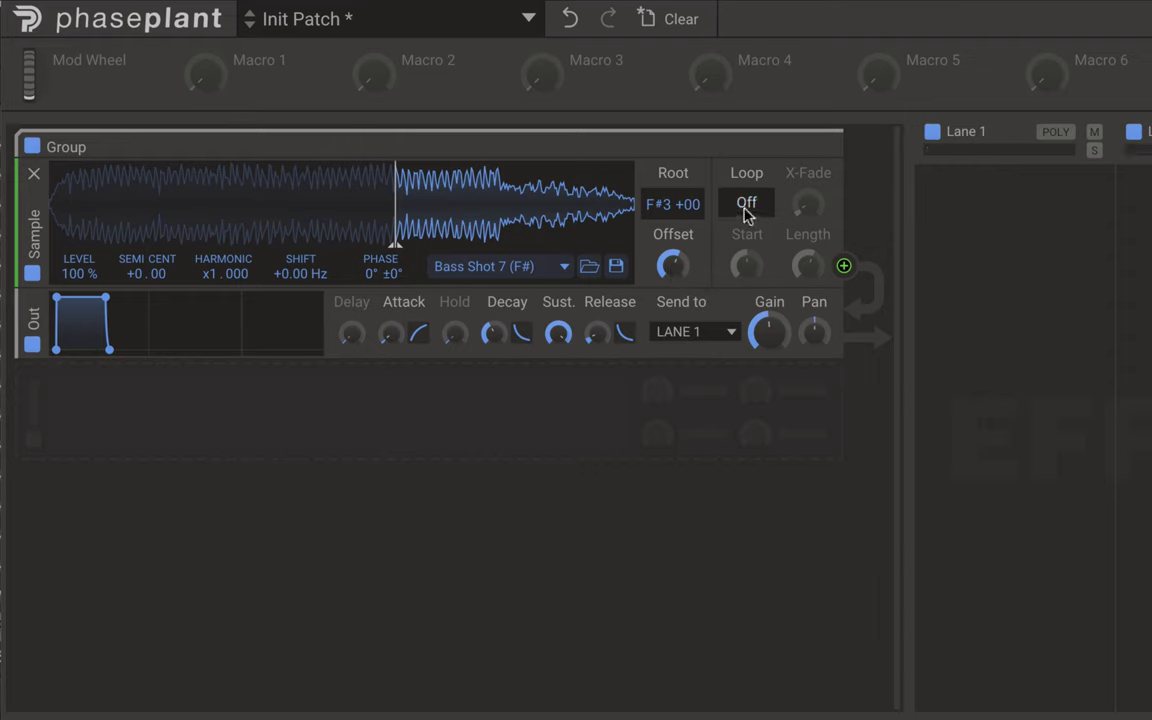
mouse_move(674, 296)
mouse_down()
mouse_move(678, 246)
mouse_move(674, 257)
mouse_up()
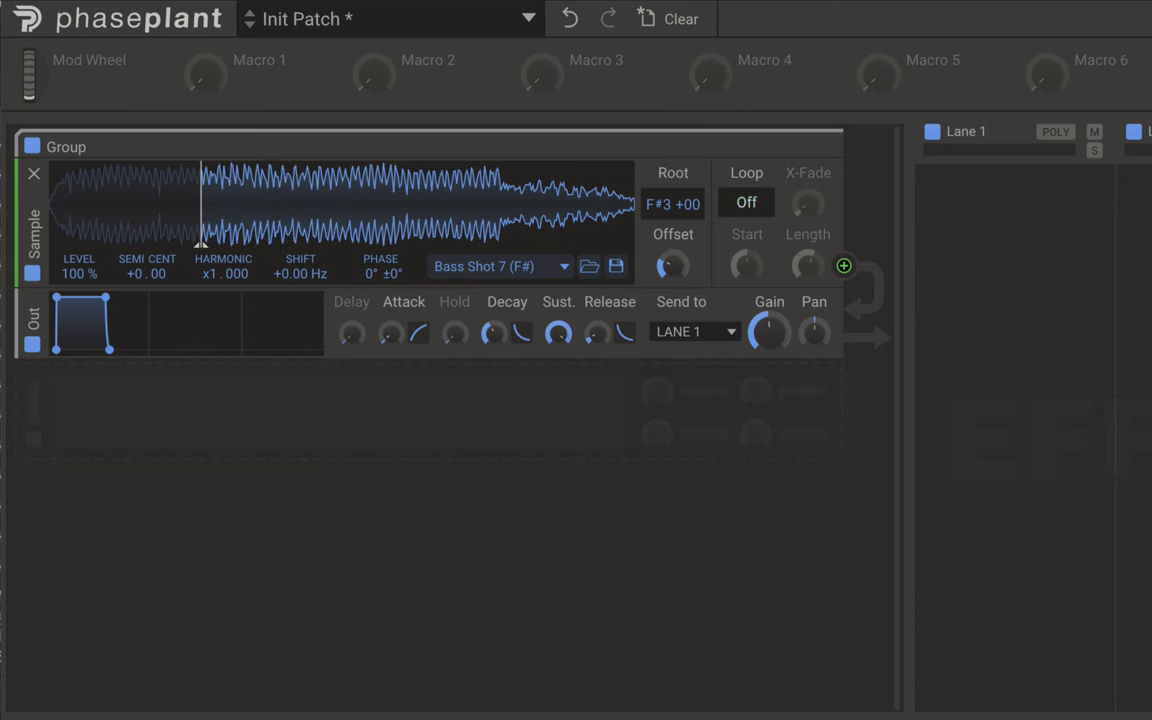
click(746, 202)
Set looping to Infinite, lengthen the loop to 28%, and move sample start near the beginning.
click(746, 202)
click(746, 202)
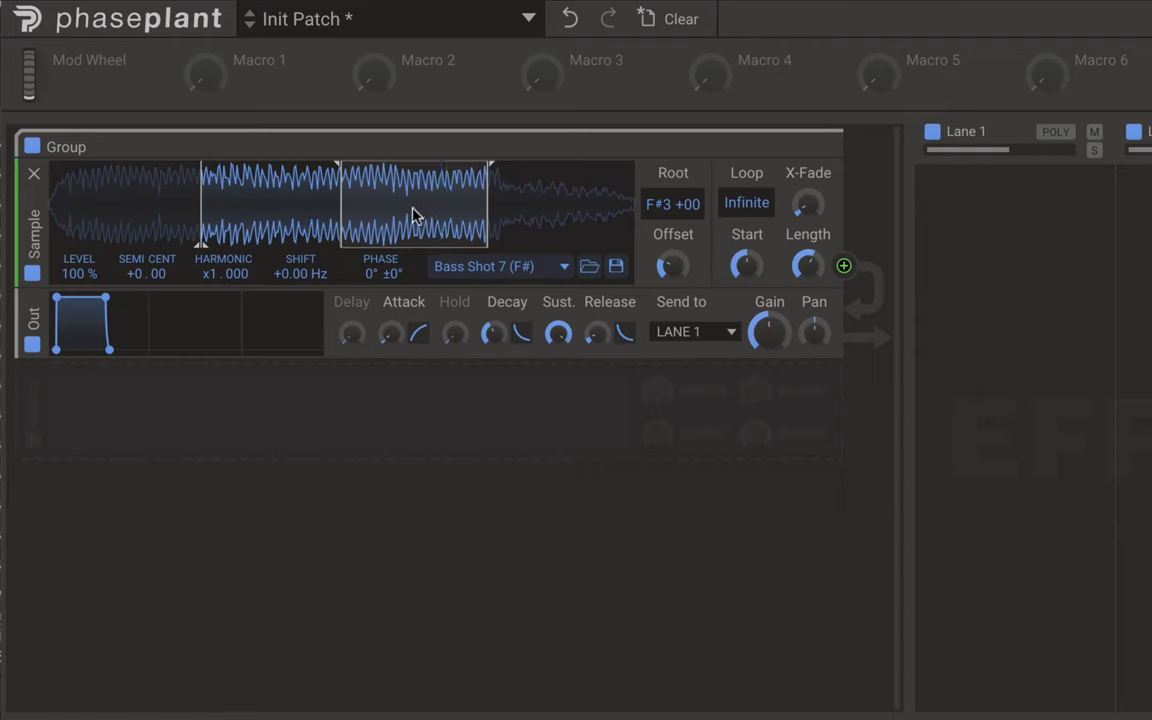
mouse_move(206, 249)
mouse_down()
mouse_move(198, 193)
mouse_move(159, 198)
mouse_move(237, 202)
mouse_move(216, 206)
mouse_up()
mouse_move(342, 193)
mouse_down()
mouse_move(422, 190)
mouse_move(360, 191)
mouse_up()
mouse_move(489, 190)
mouse_down()
mouse_move(446, 200)
mouse_move(466, 199)
mouse_up()
mouse_move(745, 268)
mouse_down()
mouse_move(745, 285)
mouse_move(746, 262)
mouse_move(810, 240)
mouse_move(810, 254)
mouse_up()
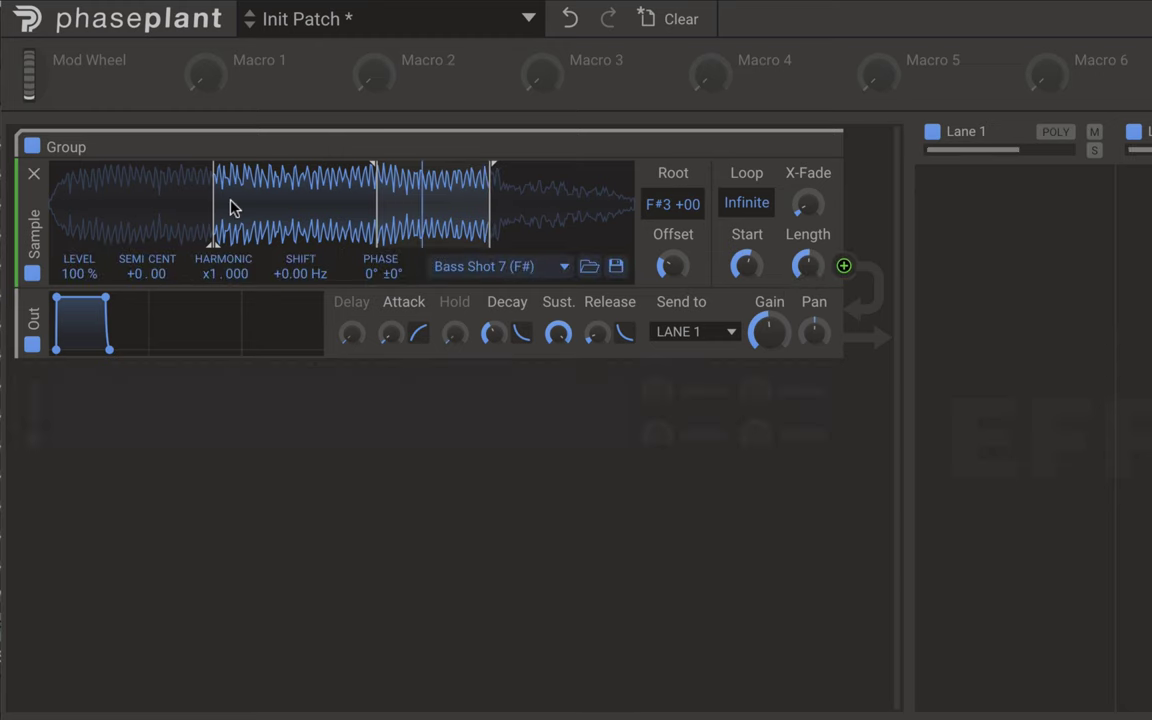
mouse_move(214, 205)
mouse_down()
mouse_move(147, 195)
mouse_move(83, 205)
mouse_up()
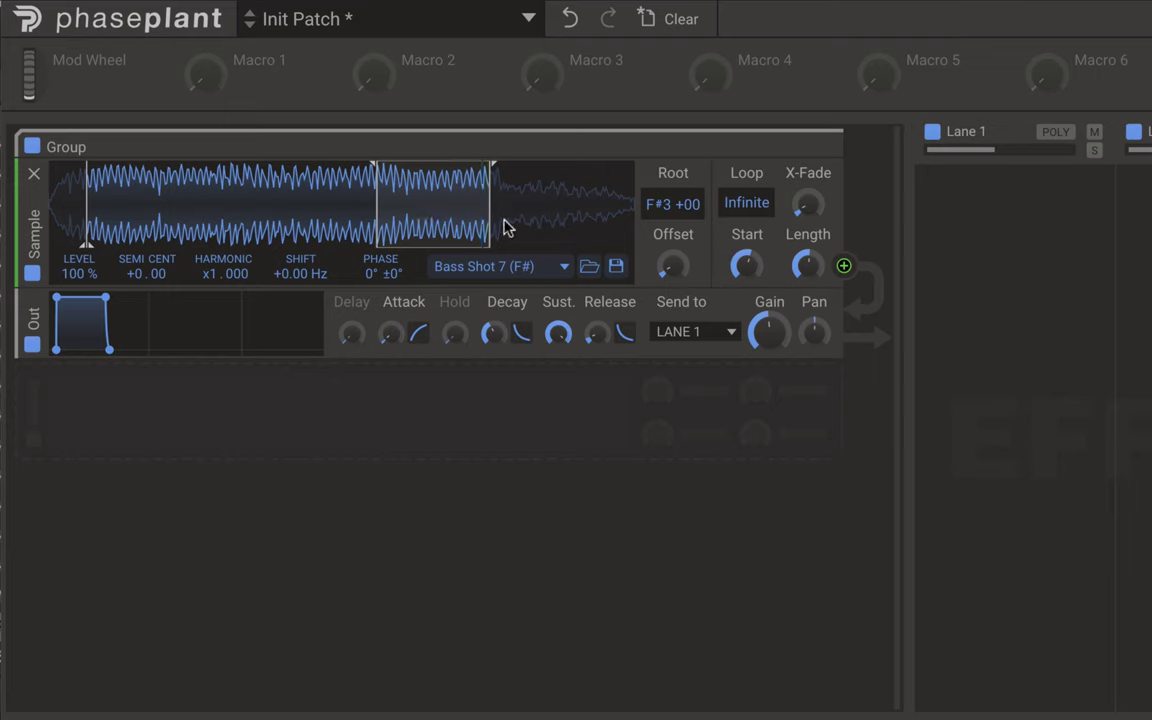
Tune the loop crossfade, extend the loop region, and switch loop mode to Sustain.
drag(806, 205, 806, 195)
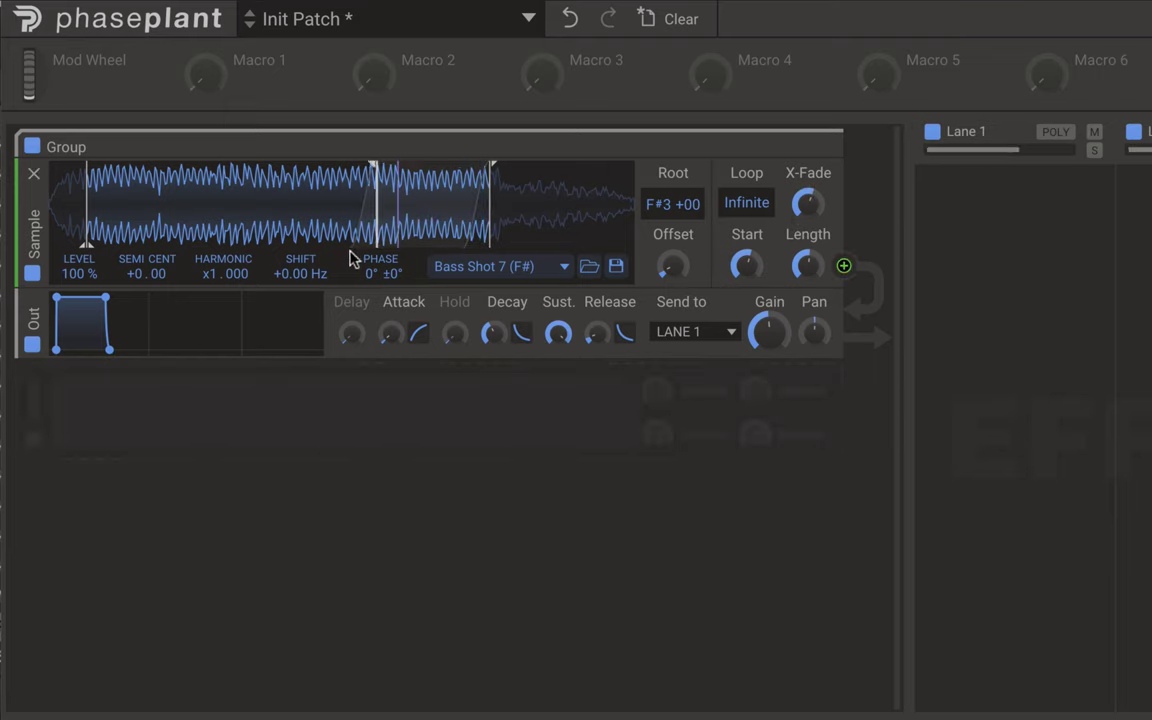
drag(806, 206, 806, 214)
drag(487, 178, 496, 175)
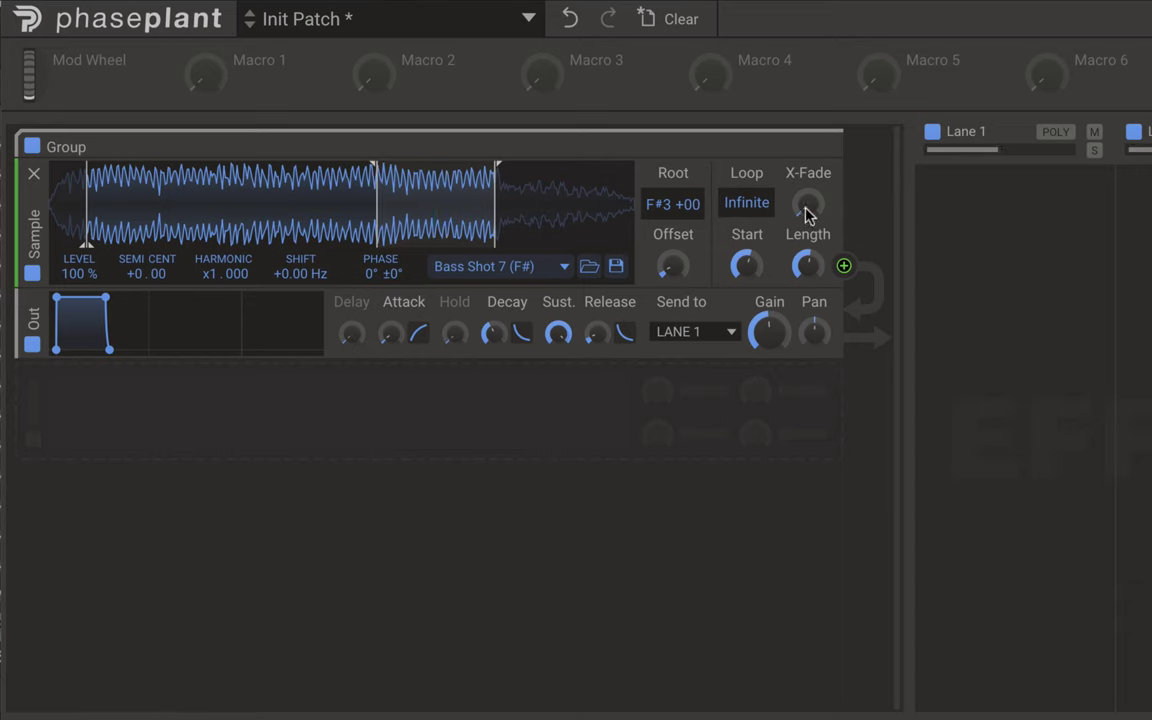
drag(808, 215, 808, 140)
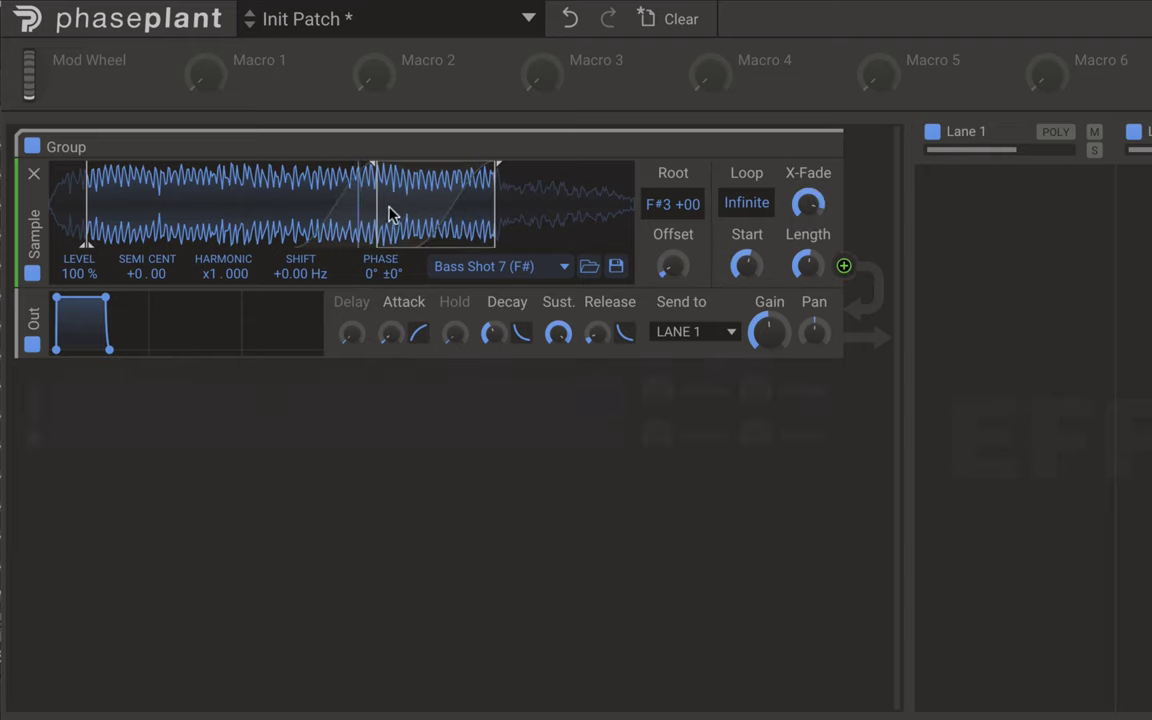
mouse_move(390, 215)
mouse_down()
mouse_move(160, 228)
mouse_move(231, 237)
mouse_up()
mouse_move(808, 203)
mouse_down()
mouse_move(808, 300)
mouse_move(810, 205)
mouse_up()
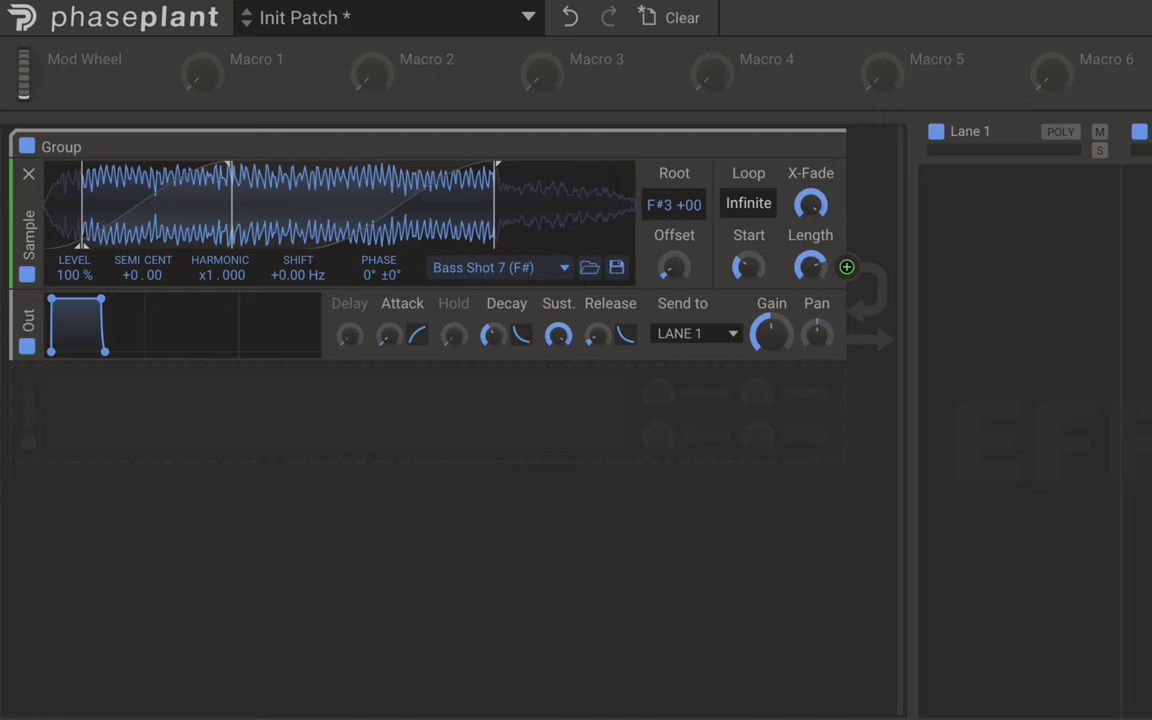
click(748, 203)
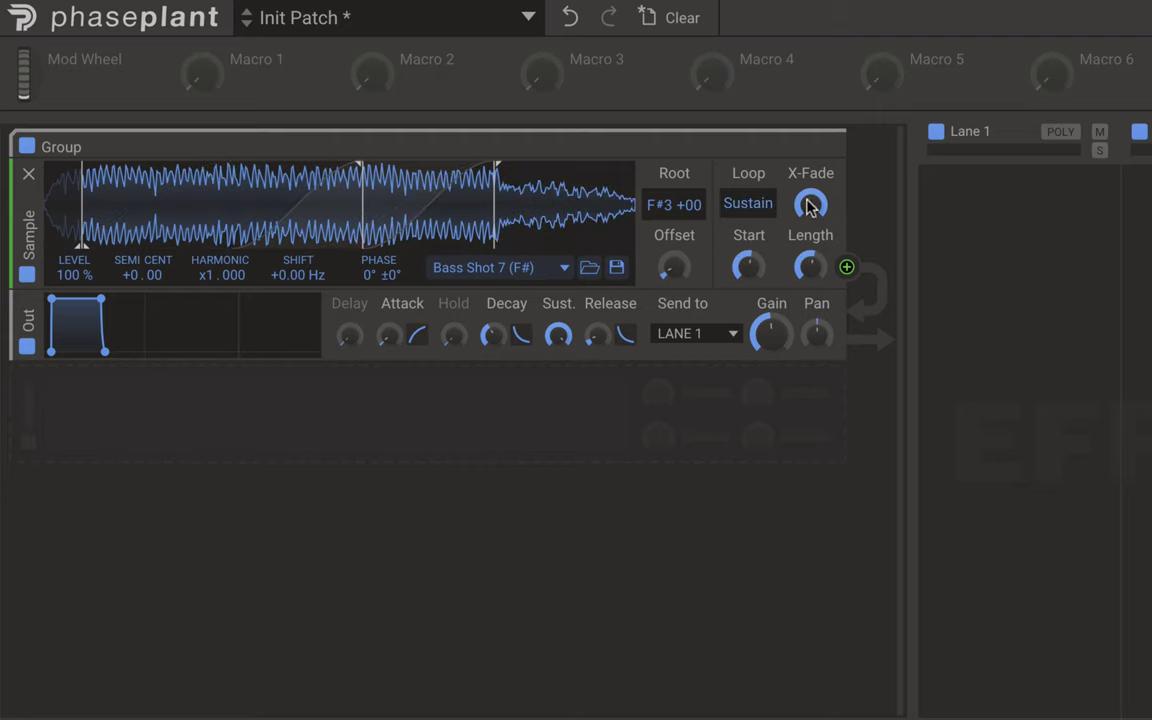
drag(810, 205, 810, 186)
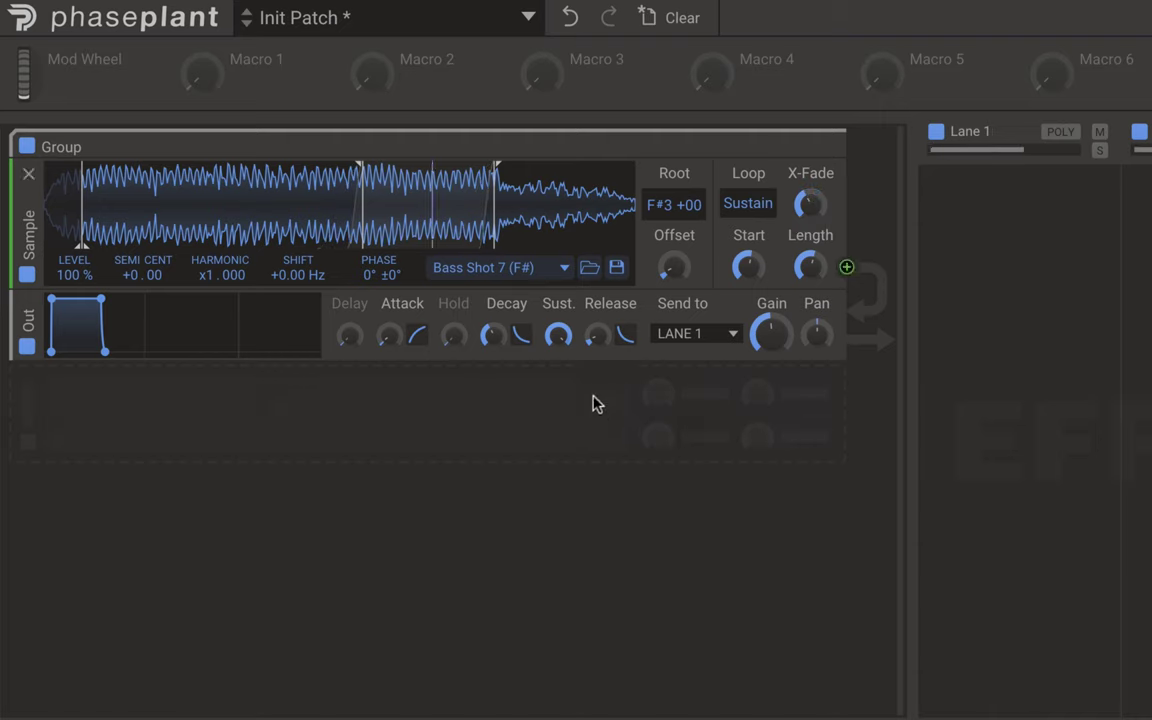
Lengthen the envelope release and shift the loop region earlier in the sample.
mouse_move(597, 340)
mouse_down()
mouse_move(597, 370)
mouse_move(597, 352)
mouse_up()
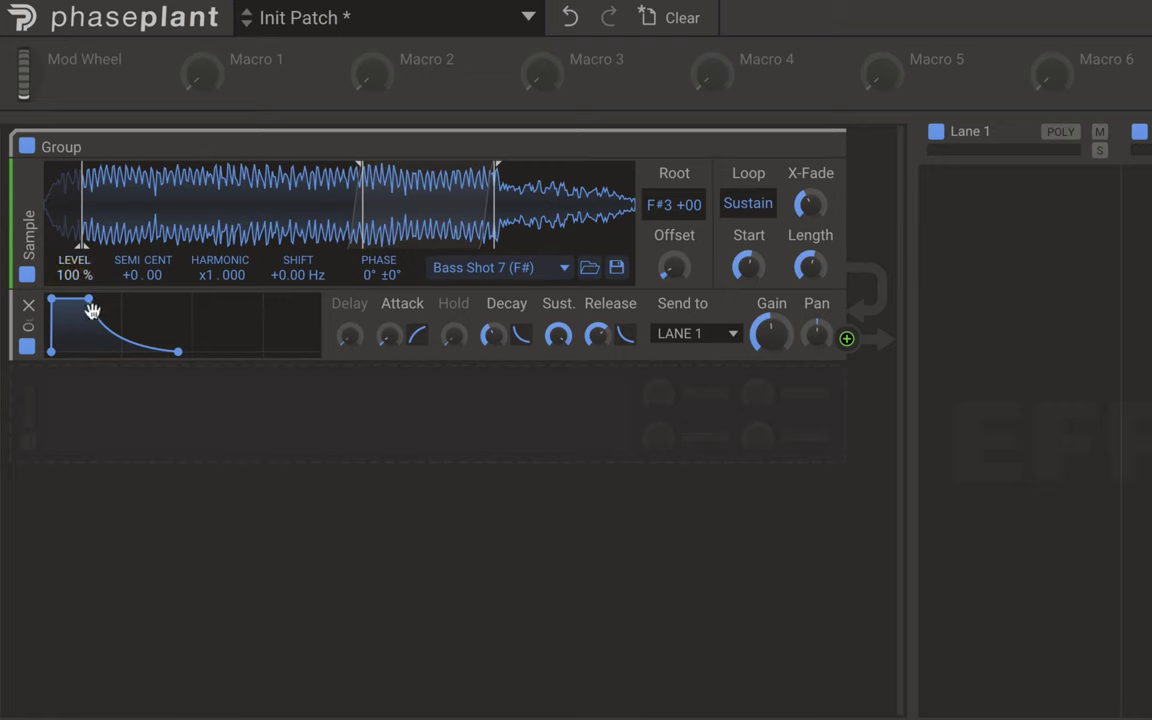
drag(337, 203, 265, 205)
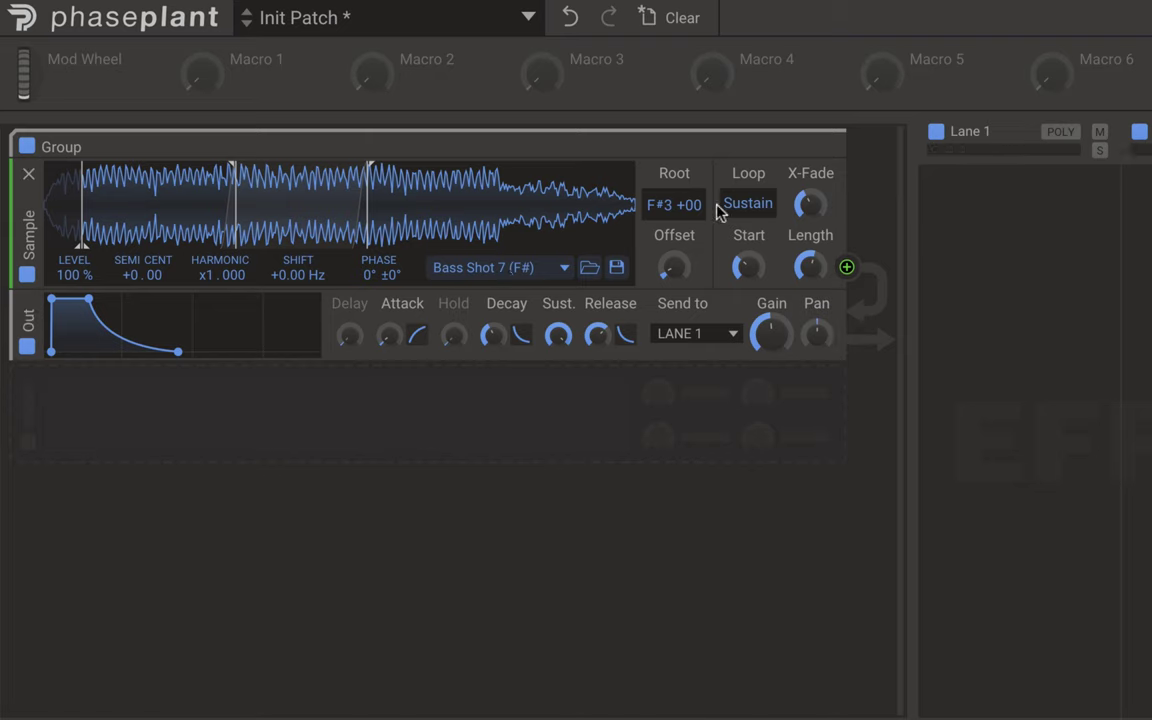
Cycle the loop mode through Fwd-Rev and Infinite, landing on Sustain.
click(748, 203)
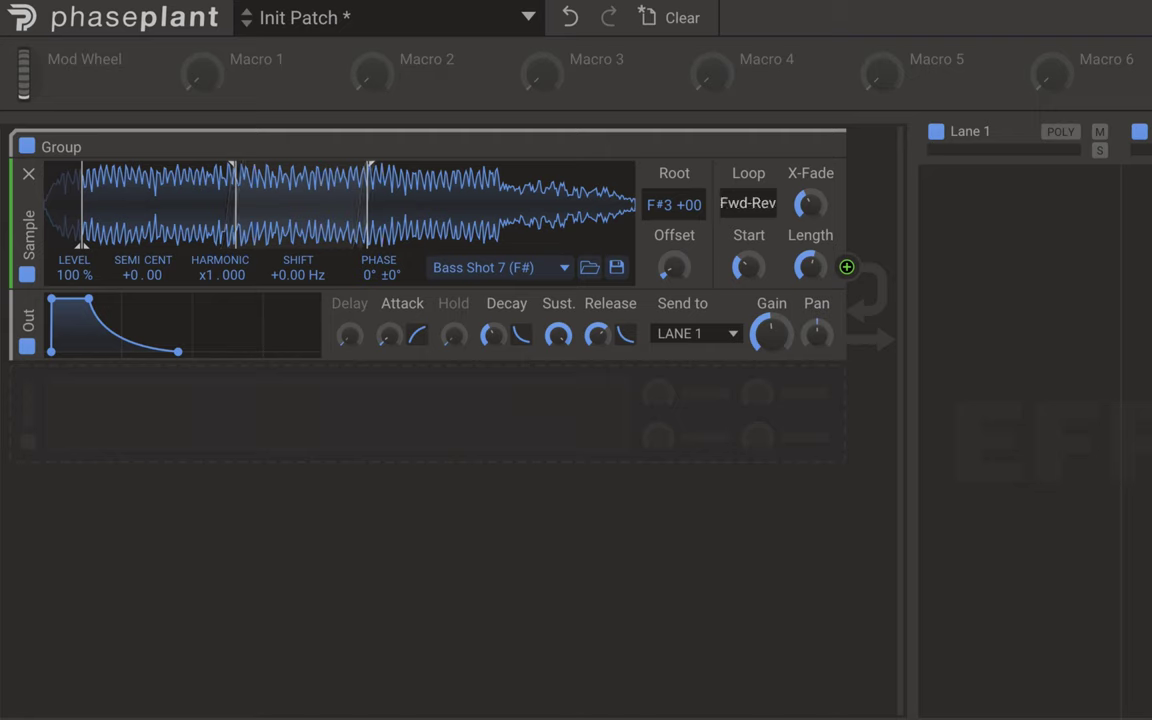
click(748, 203)
click(748, 203)
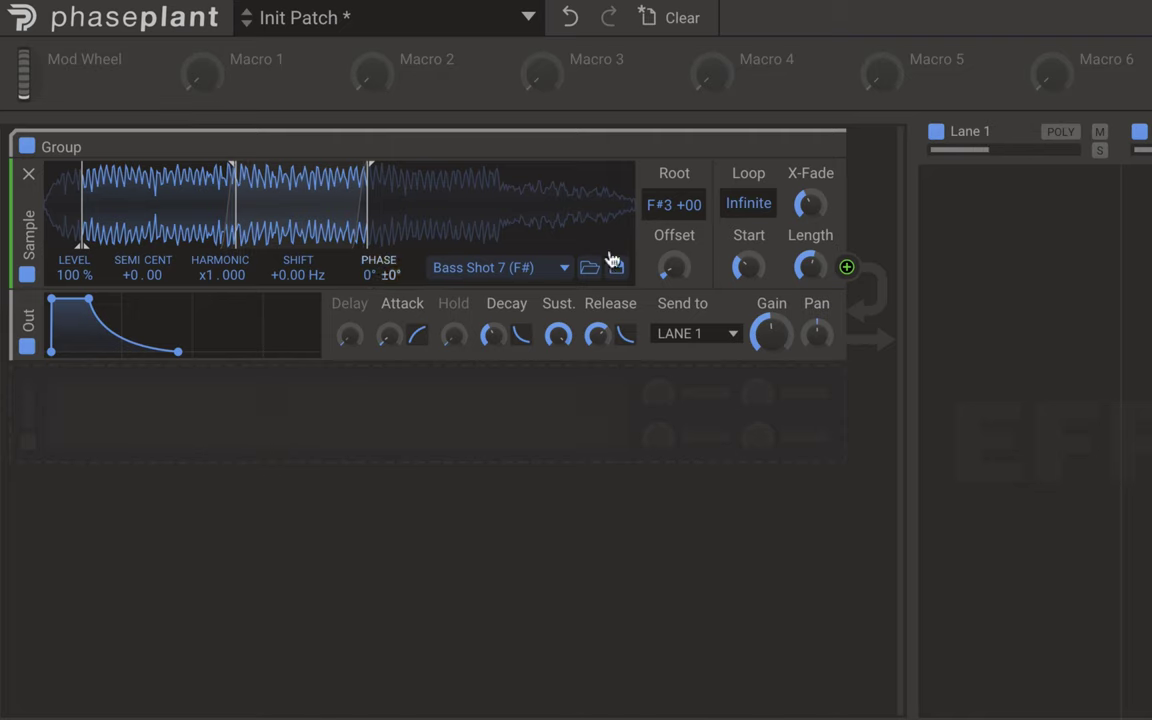
click(748, 203)
click(748, 203)
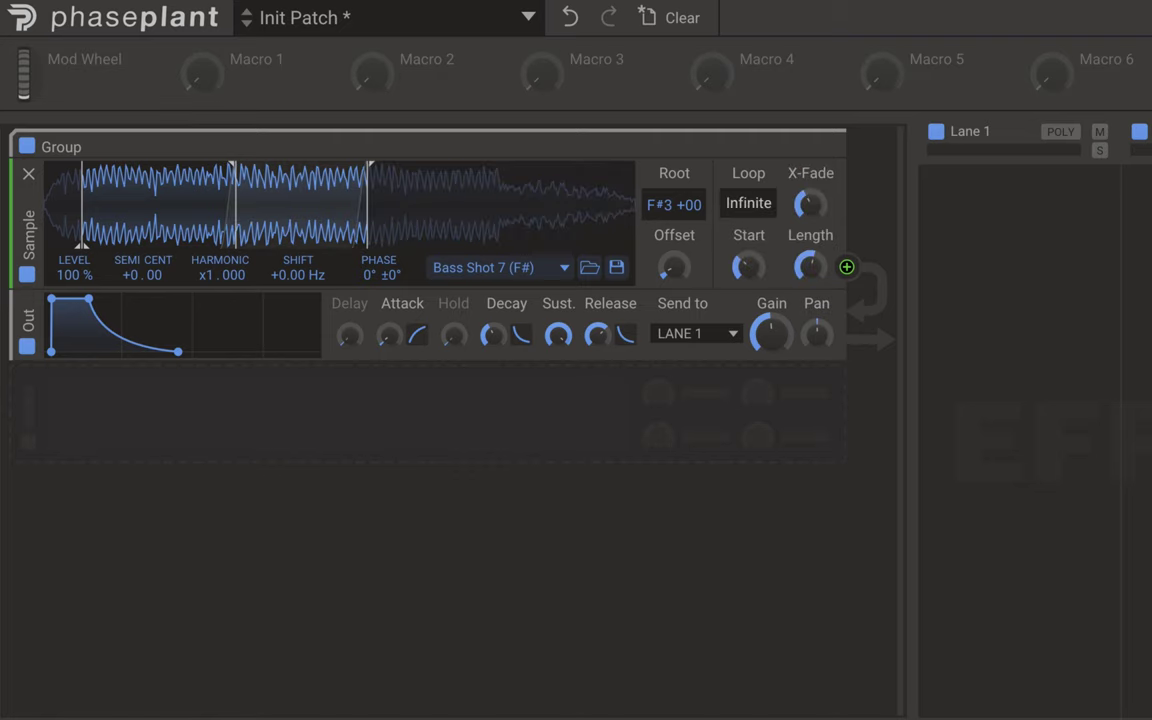
click(748, 203)
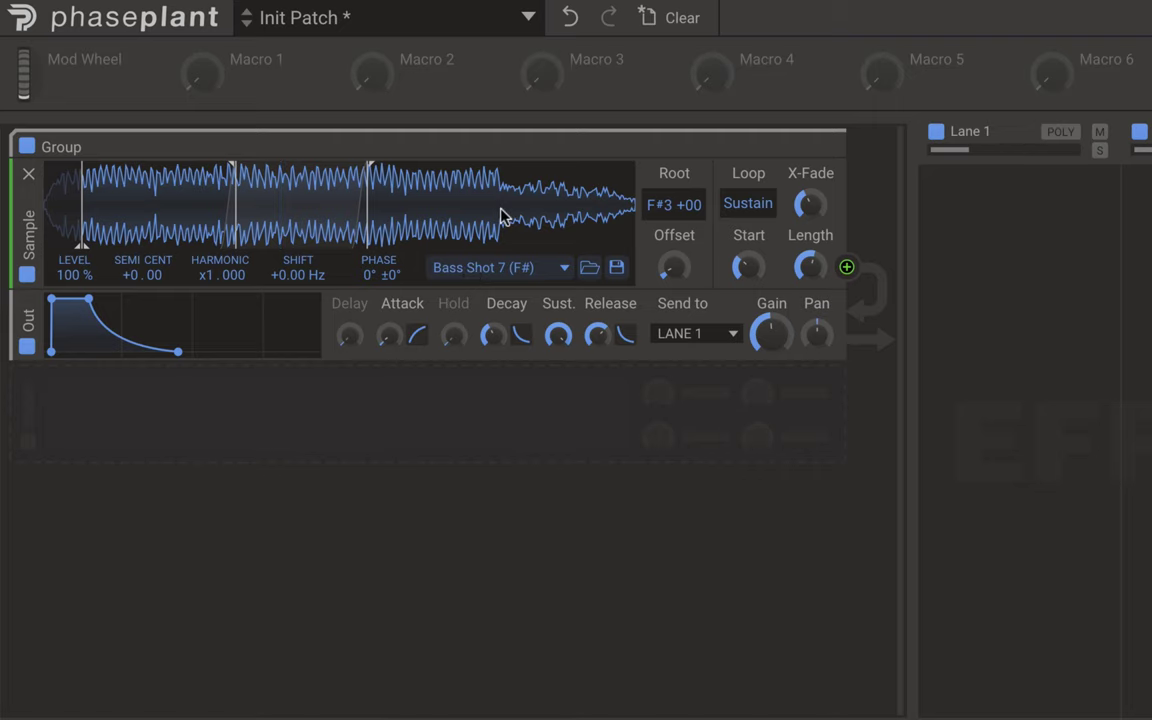
Widen the loop region, try Reverse mode, then switch looping off.
scroll(748, 203, down, 1)
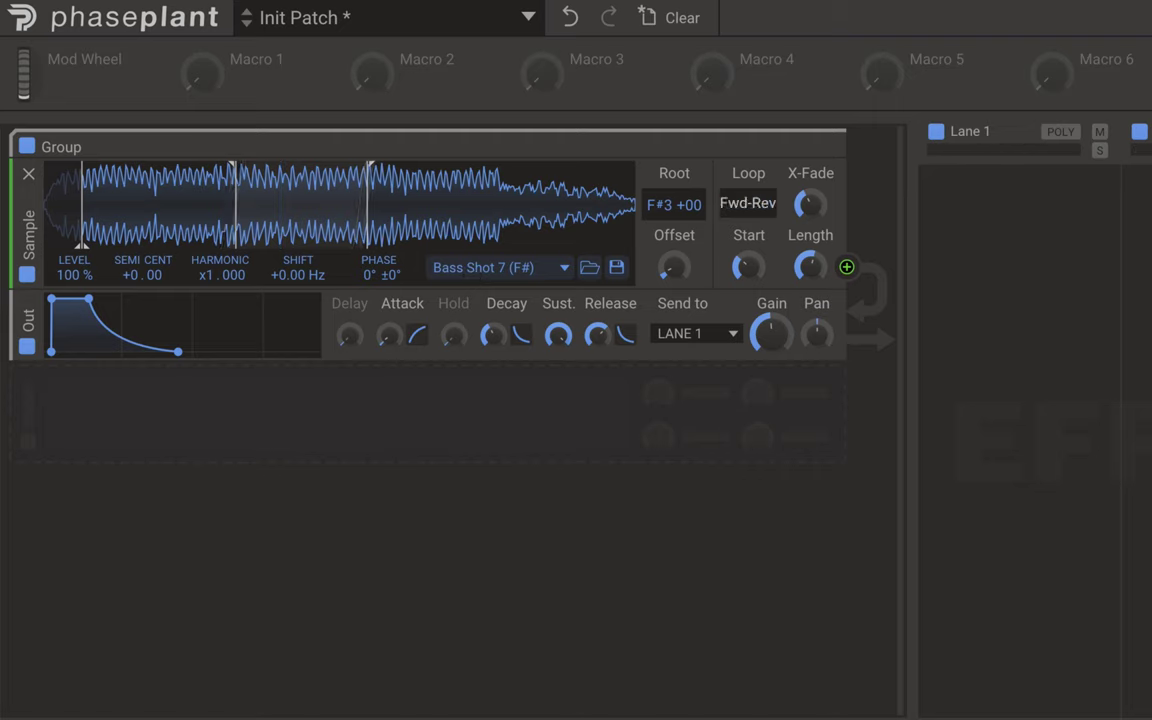
drag(370, 200, 484, 224)
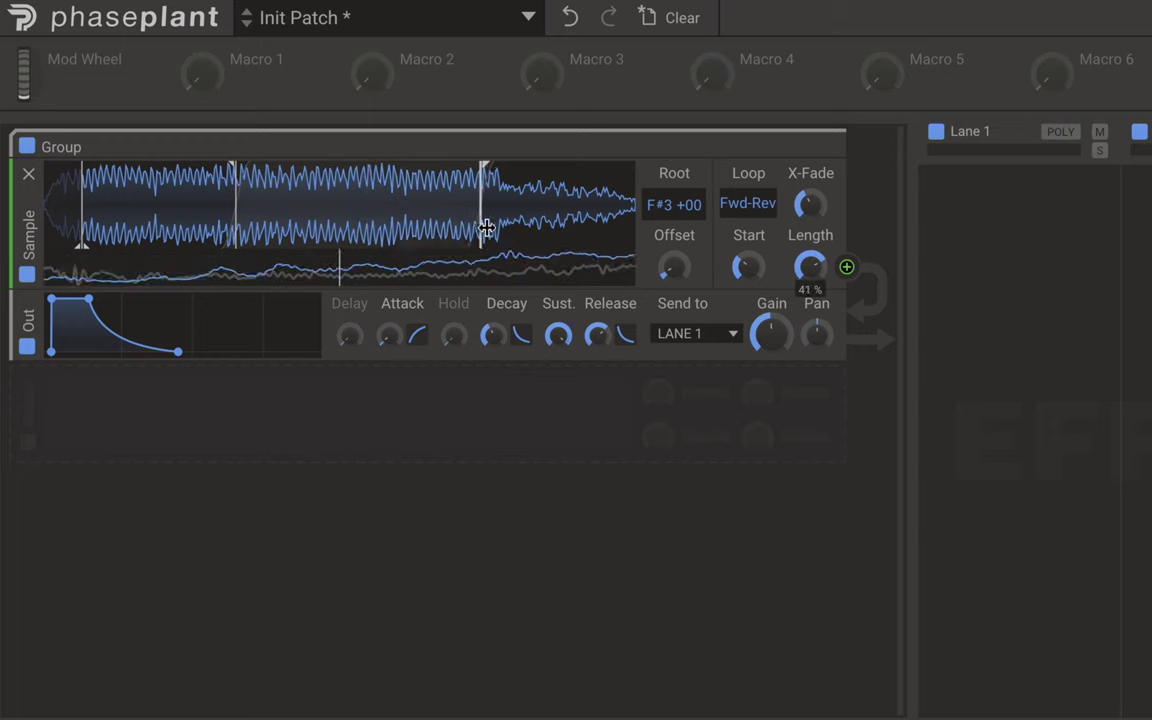
drag(231, 203, 166, 210)
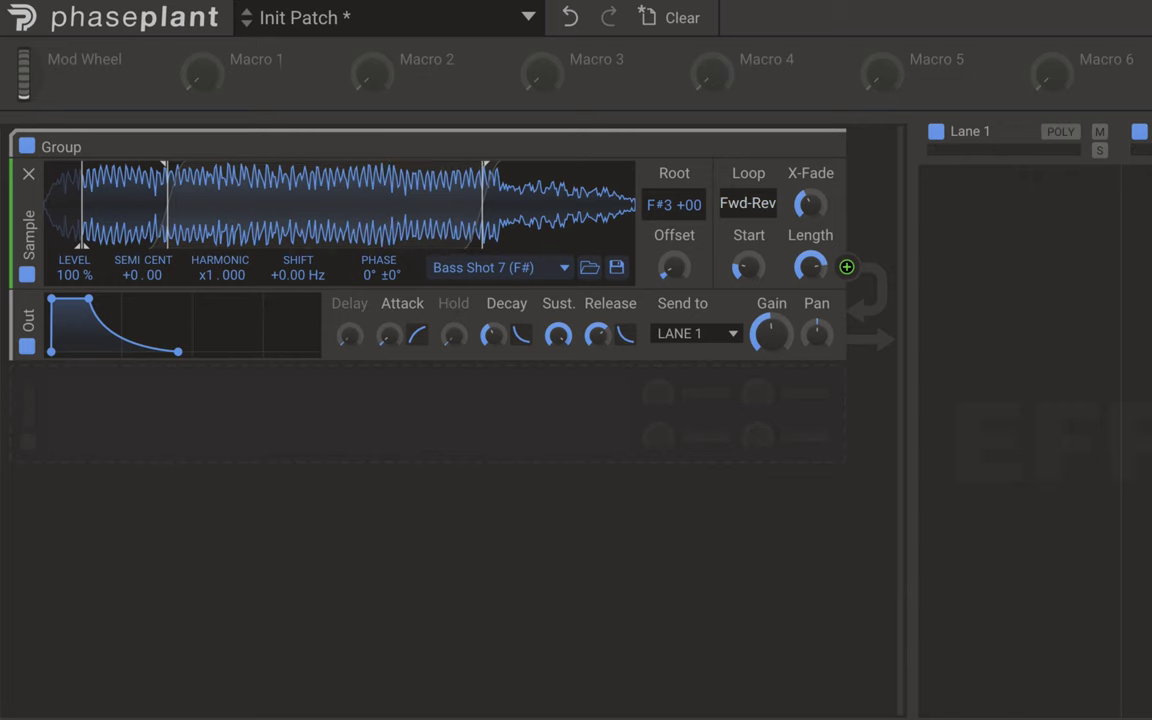
drag(725, 217, 725, 210)
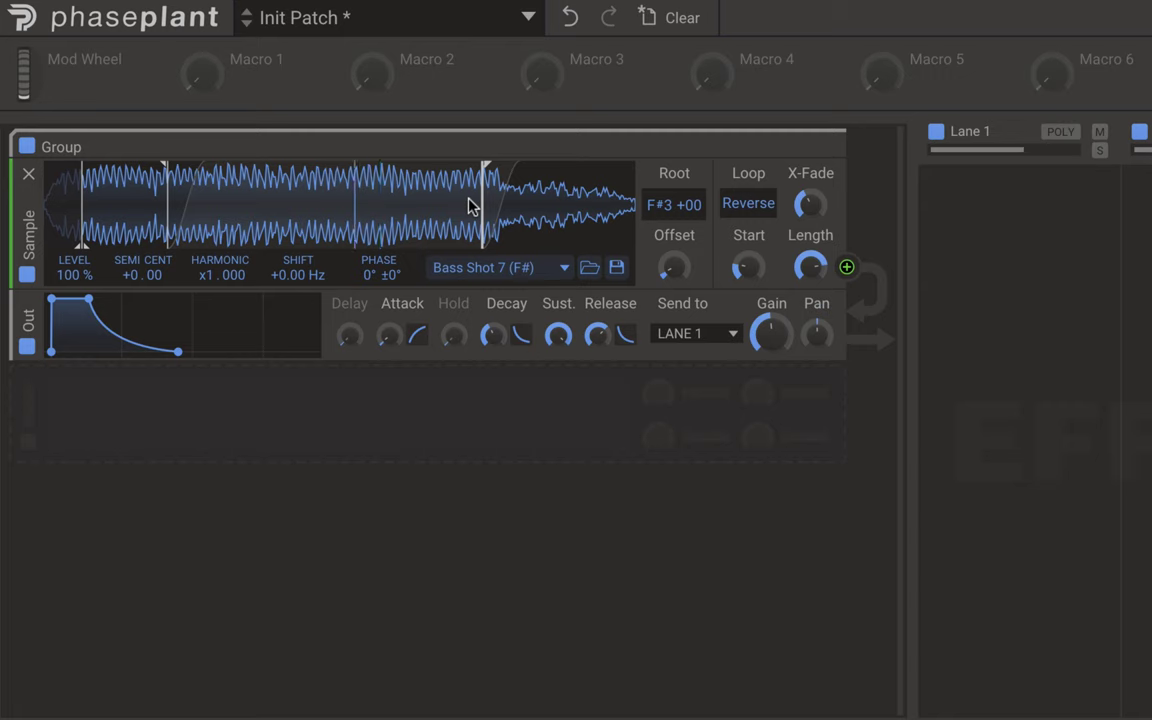
click(748, 203)
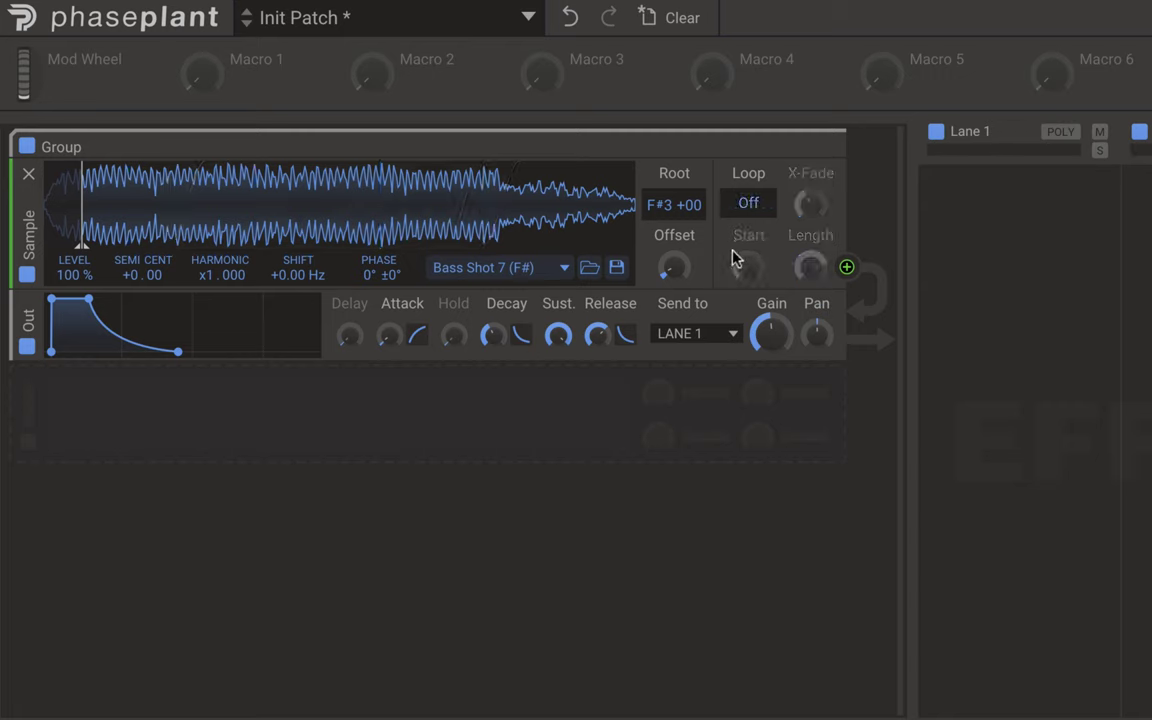
Swap the Sampler for a Wavetable oscillator above Out and cut the release to 113 ms.
click(28, 173)
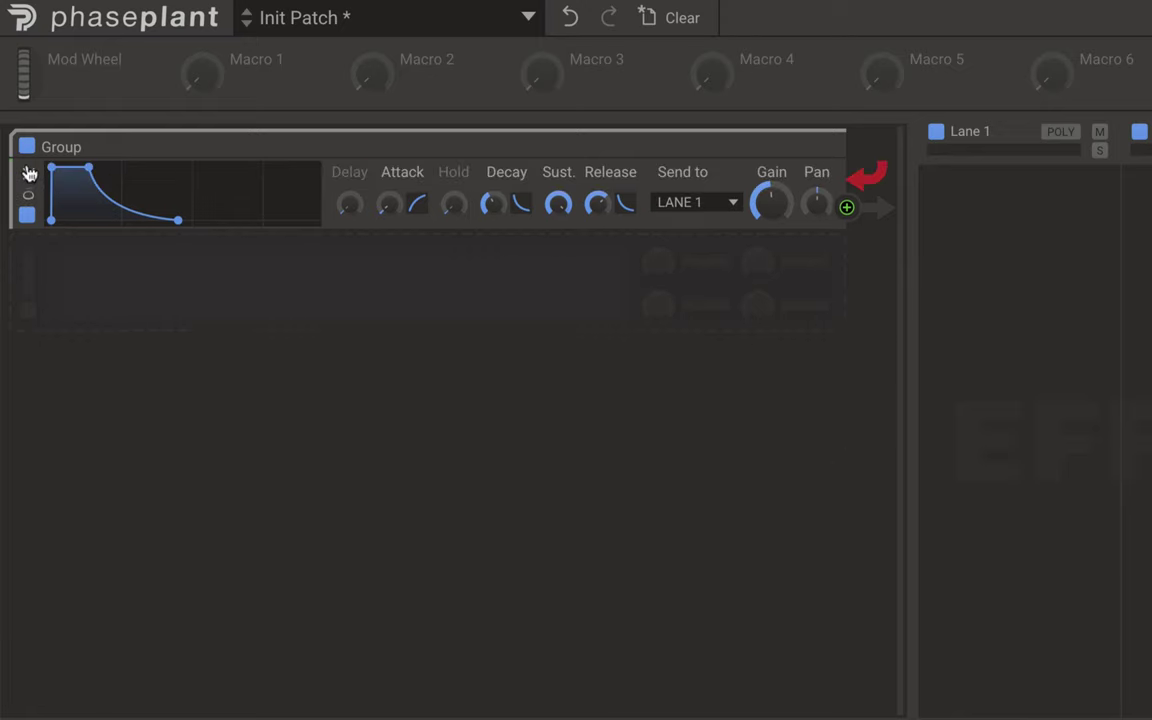
click(540, 267)
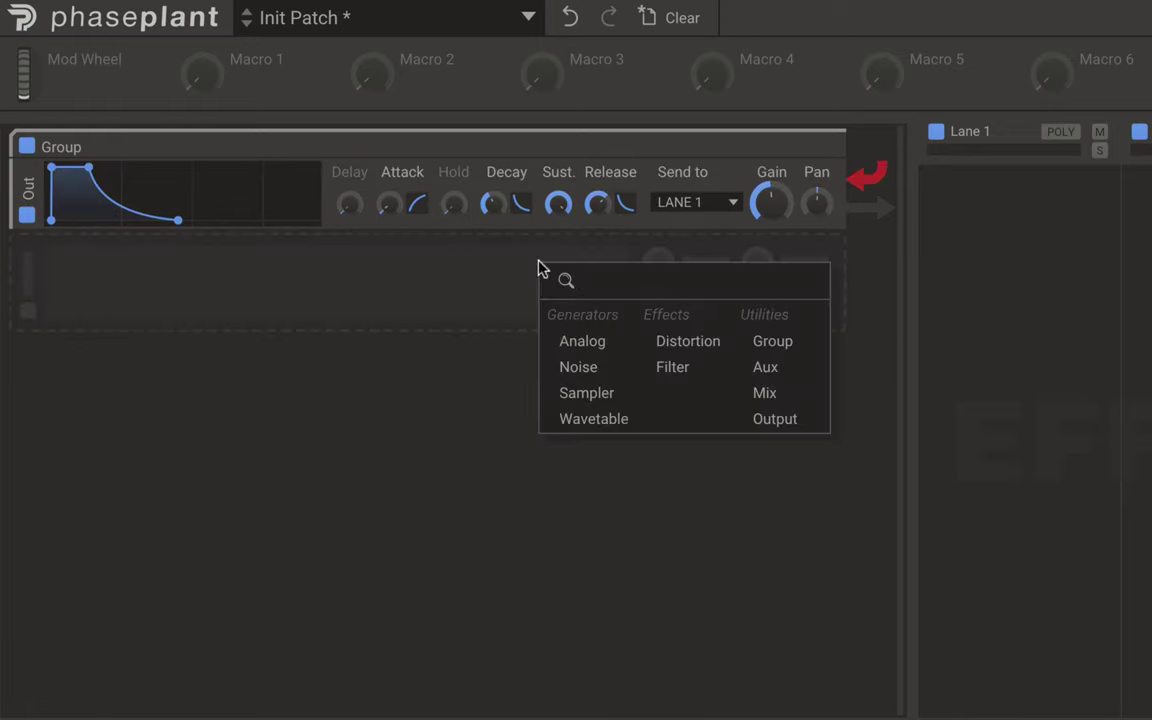
click(585, 420)
drag(26, 285, 30, 210)
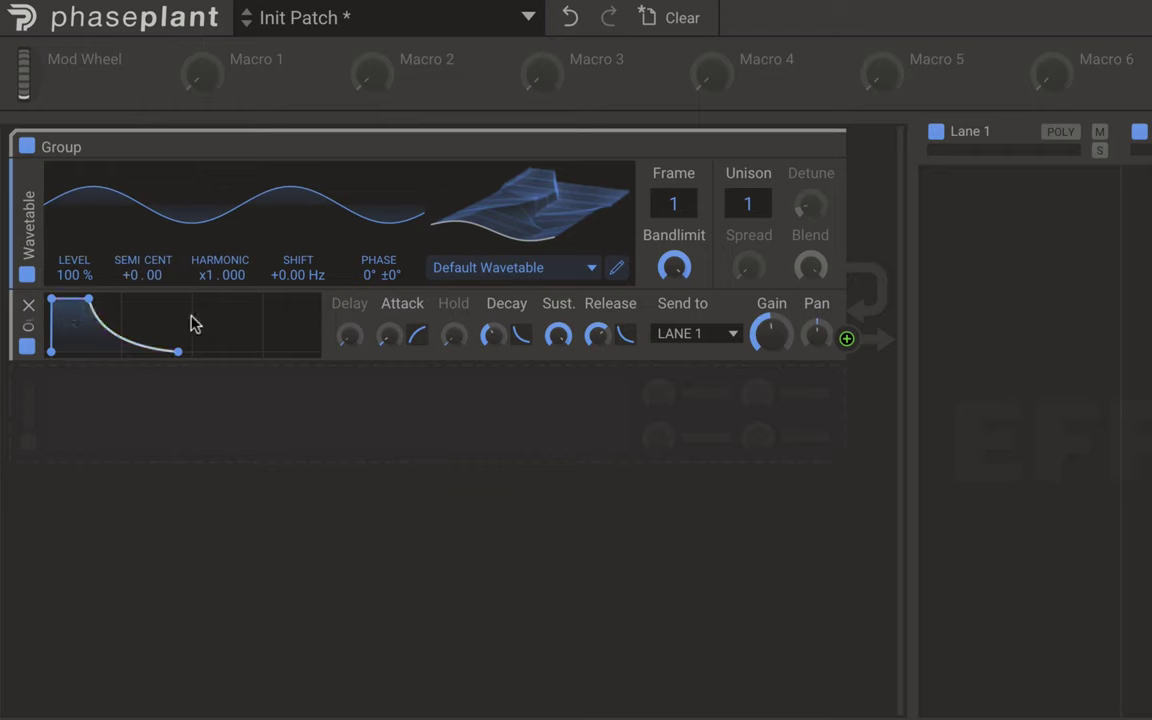
drag(596, 335, 596, 365)
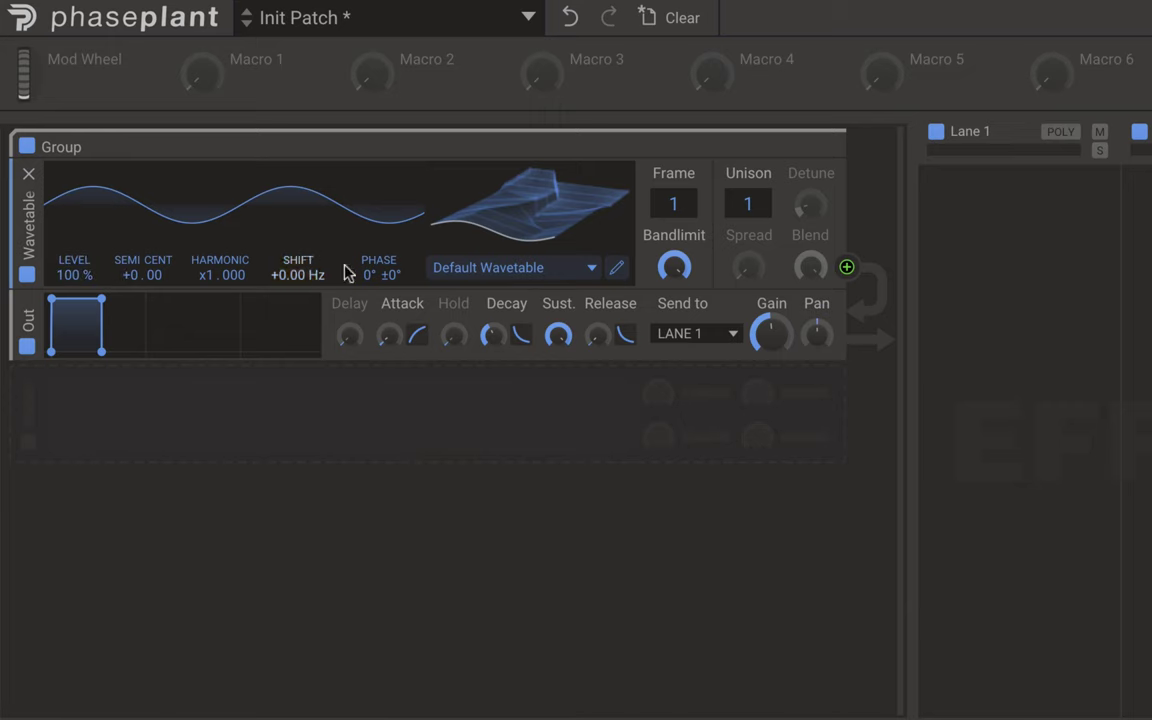
Load the Complex FM 1 wavetable into the oscillator and set its frame position to 4.
click(553, 273)
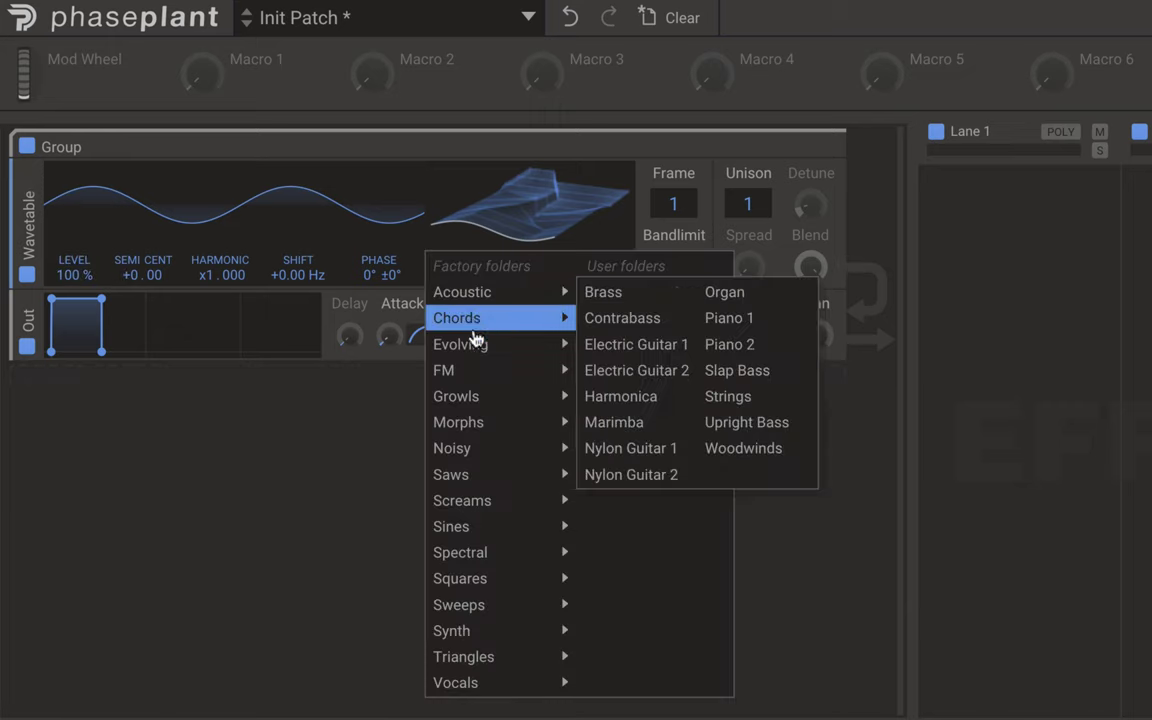
mouse_move(473, 357)
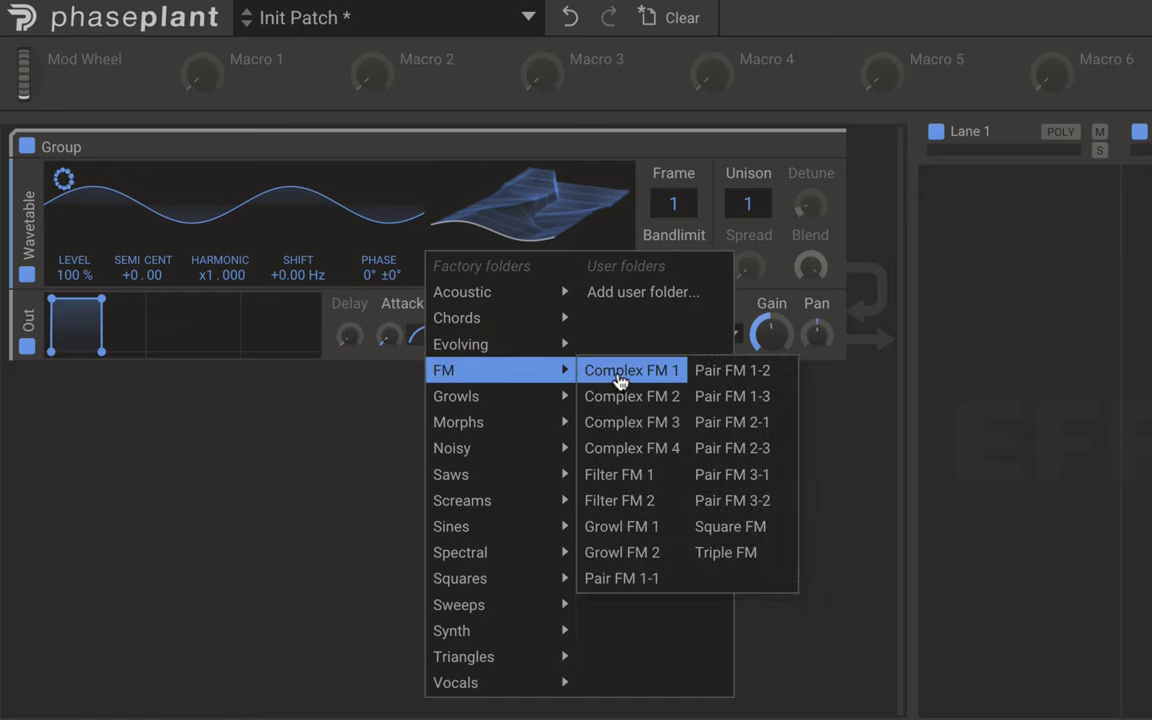
click(565, 372)
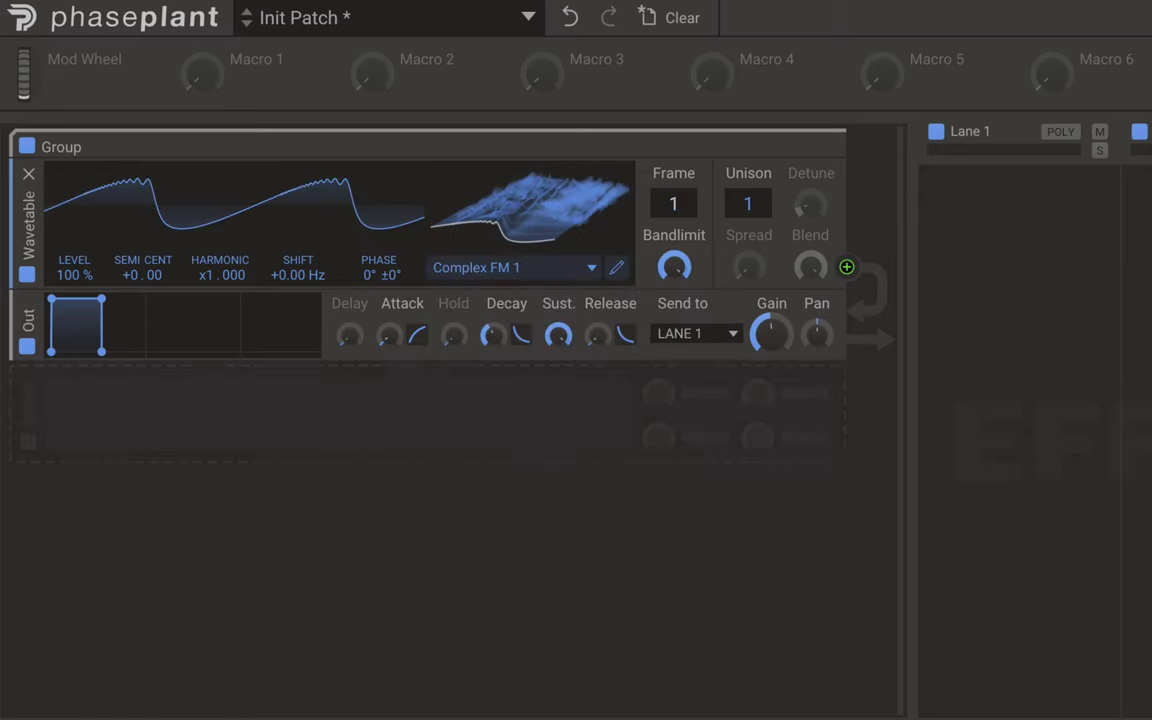
mouse_move(673, 203)
mouse_down()
mouse_move(673, 110)
mouse_move(676, 218)
mouse_move(676, 100)
mouse_move(676, 222)
mouse_up()
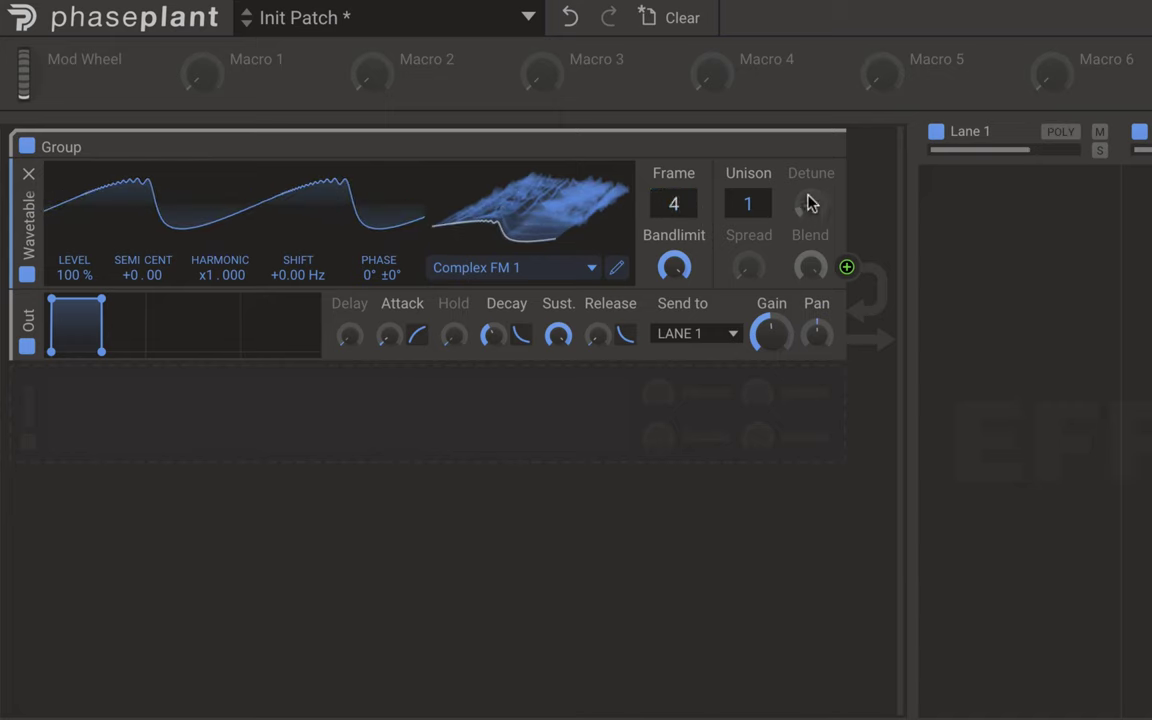
Load the Break Me wavetable from the Screams folder and set the frame to 1.
click(546, 270)
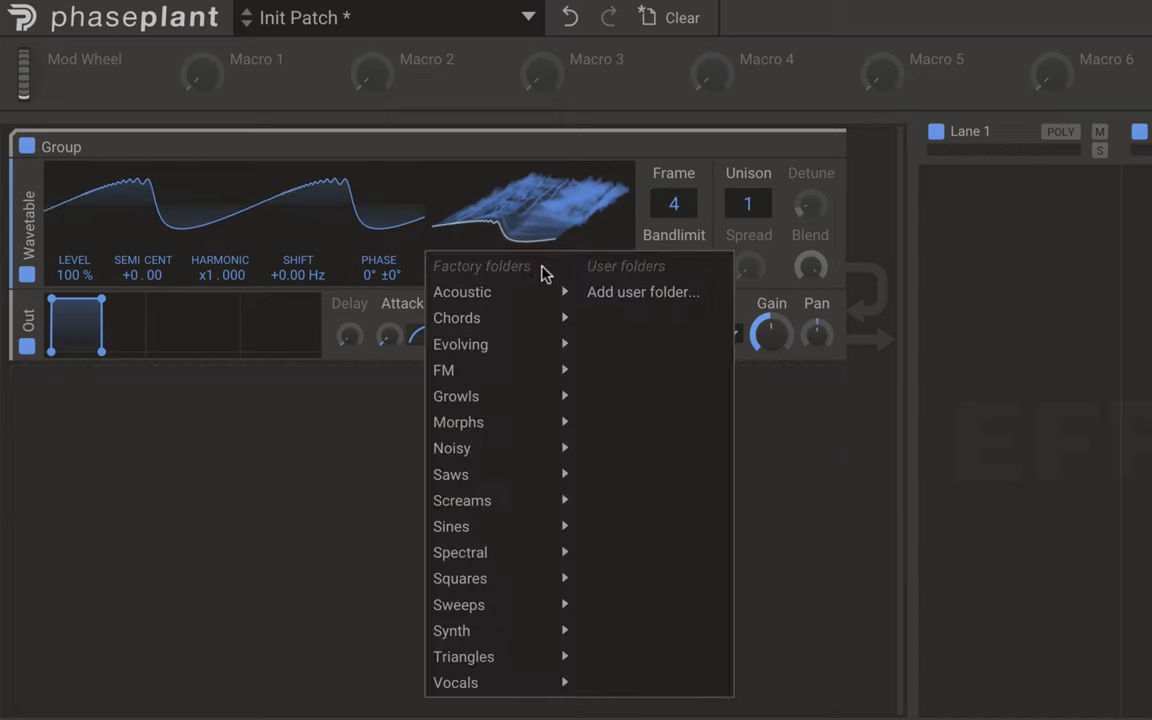
mouse_move(514, 506)
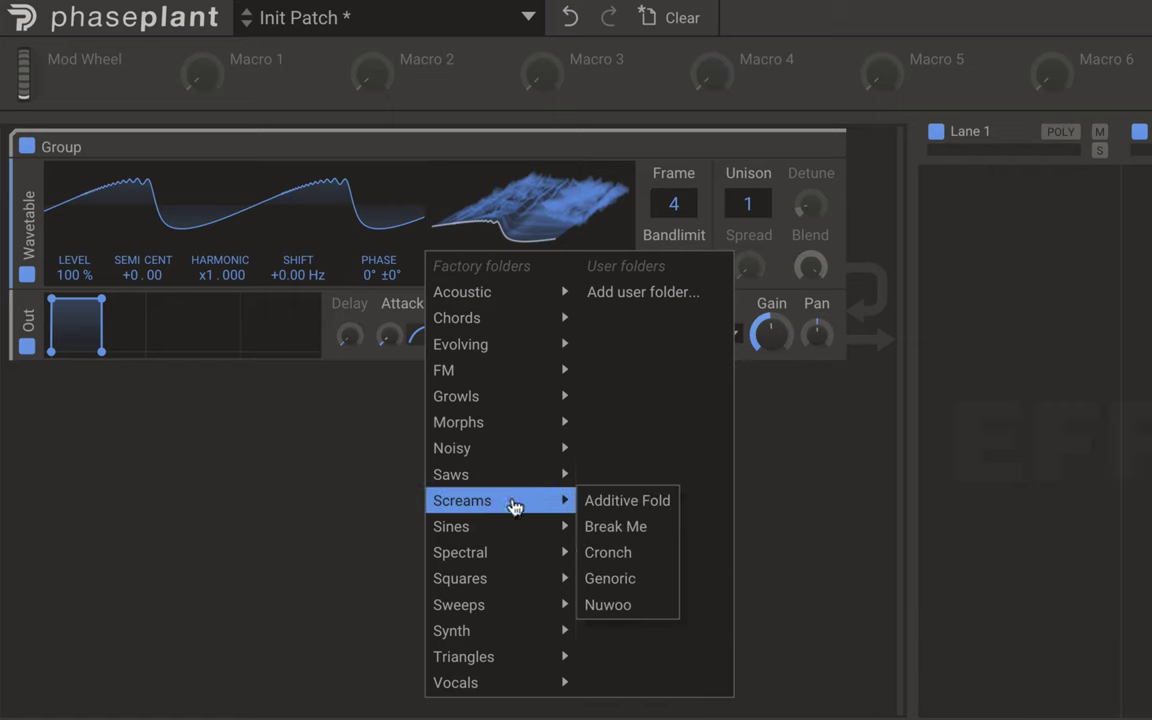
click(615, 526)
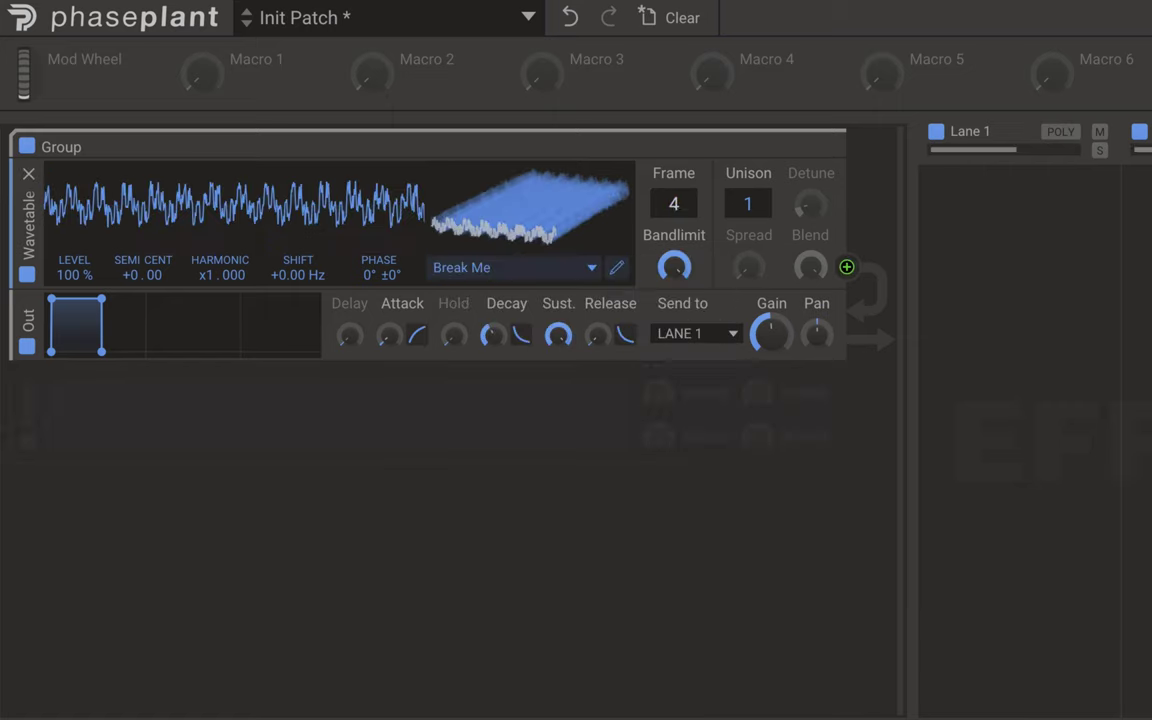
mouse_move(688, 222)
mouse_down()
mouse_move(688, 120)
mouse_move(676, 215)
mouse_up()
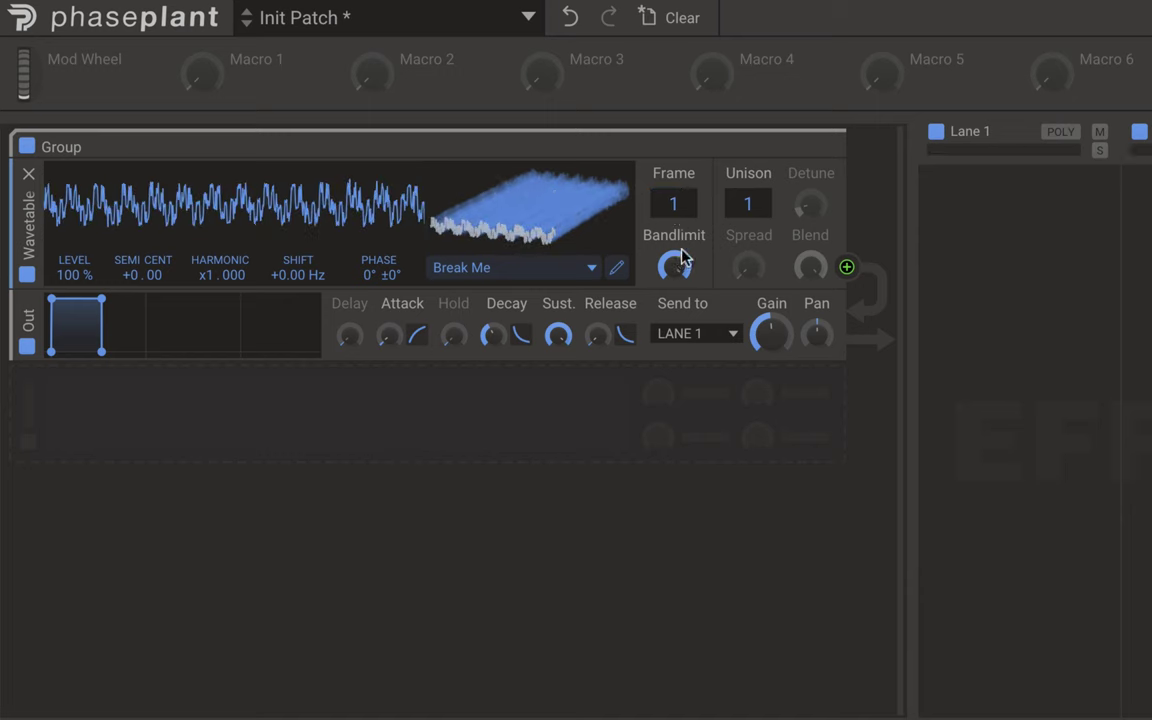
Lower the oscillator's bandlimit to 2.93 kHz.
drag(680, 258, 678, 275)
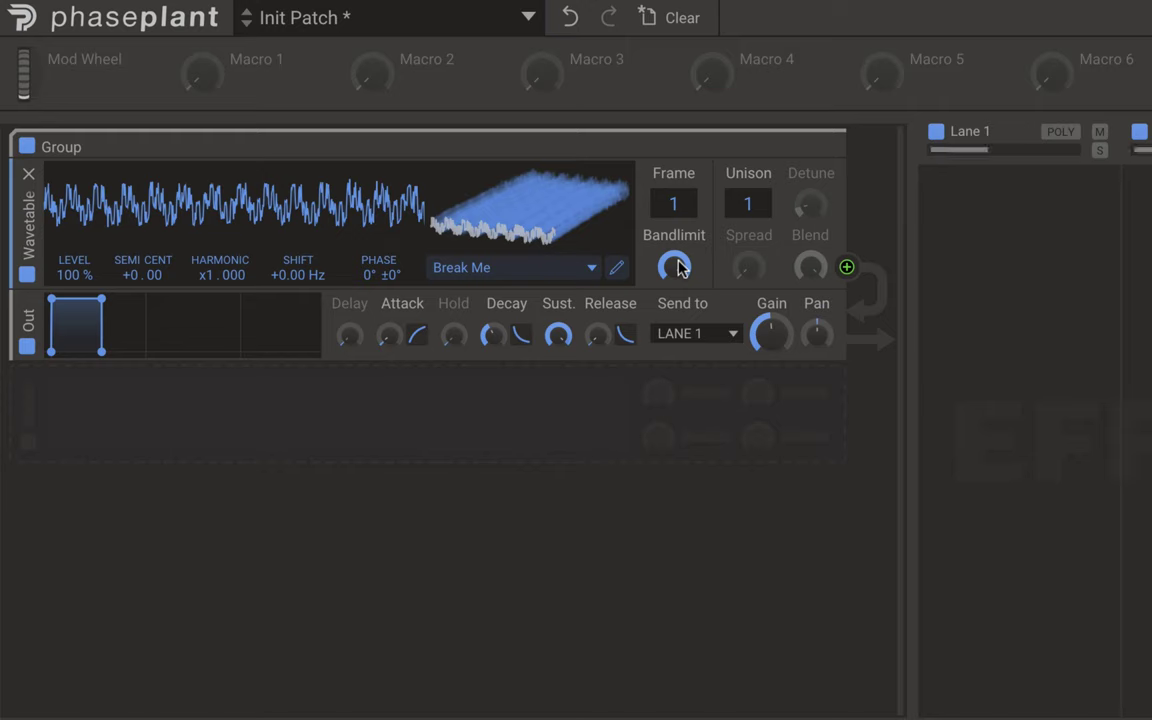
mouse_move(678, 268)
mouse_down()
mouse_move(678, 350)
mouse_move(678, 280)
mouse_move(678, 292)
mouse_up()
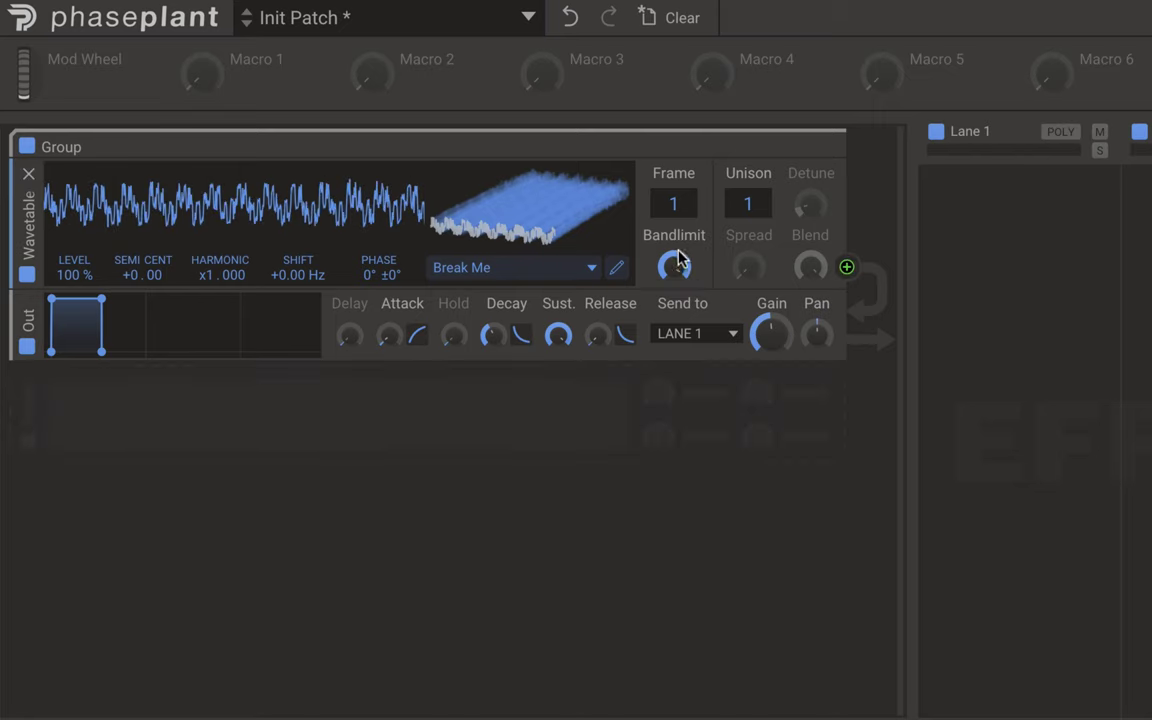
click(553, 268)
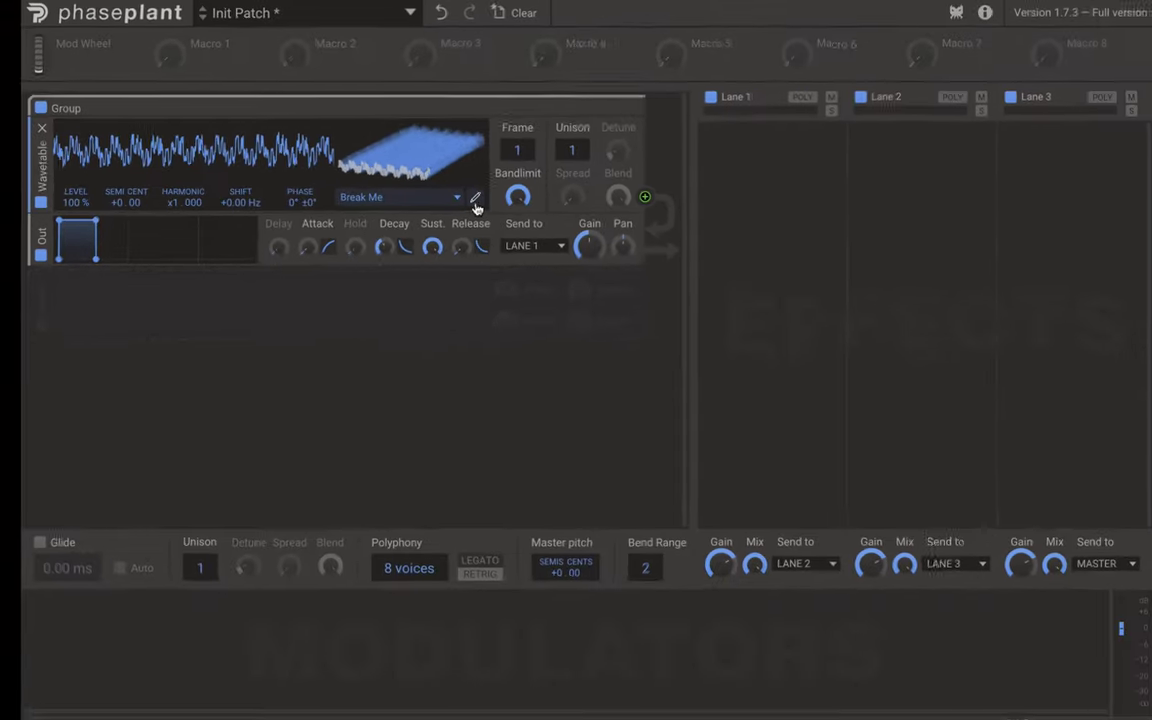
In the Wavetable Editor, brush a zigzag over frame 1 and place a sine shape near 256.
click(618, 269)
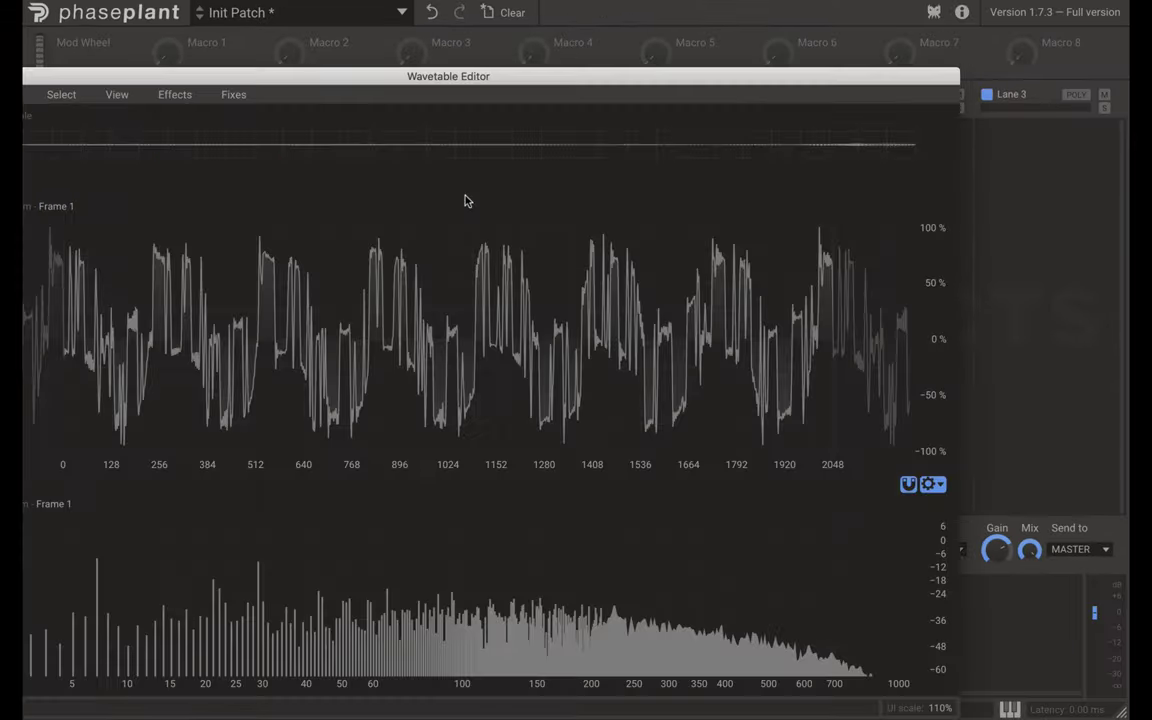
drag(448, 79, 533, 67)
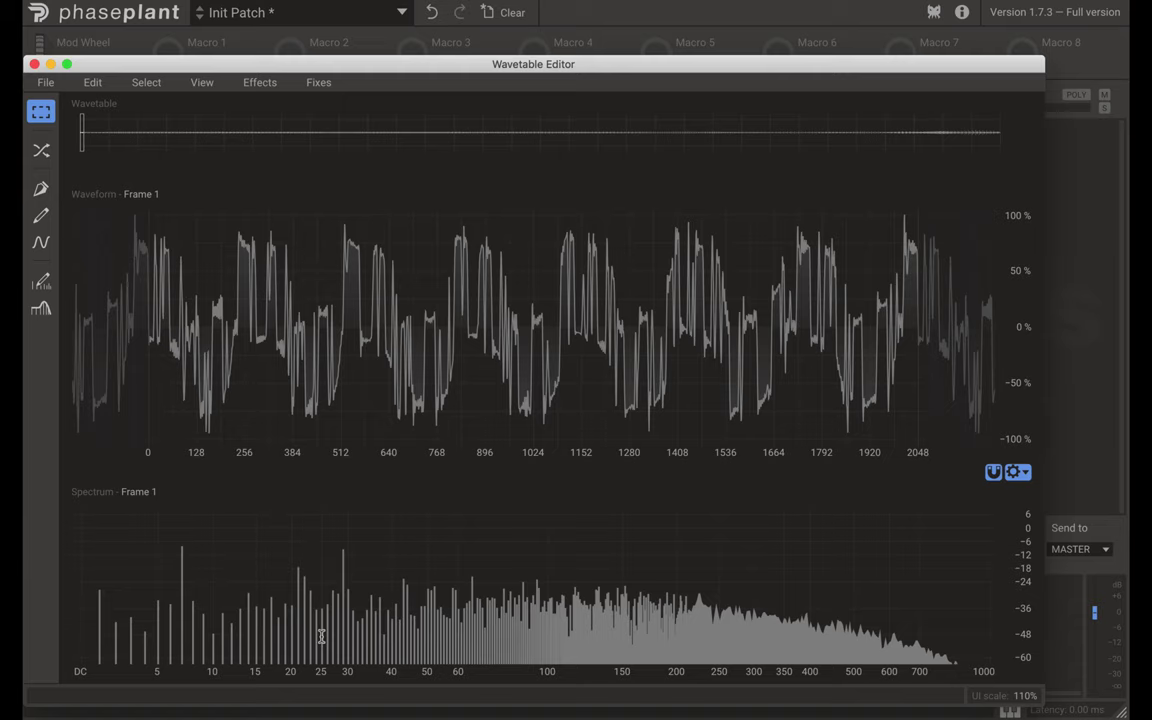
click(40, 213)
mouse_move(193, 305)
mouse_down()
mouse_move(278, 377)
mouse_move(291, 349)
mouse_move(385, 451)
mouse_move(472, 362)
mouse_move(515, 365)
mouse_up()
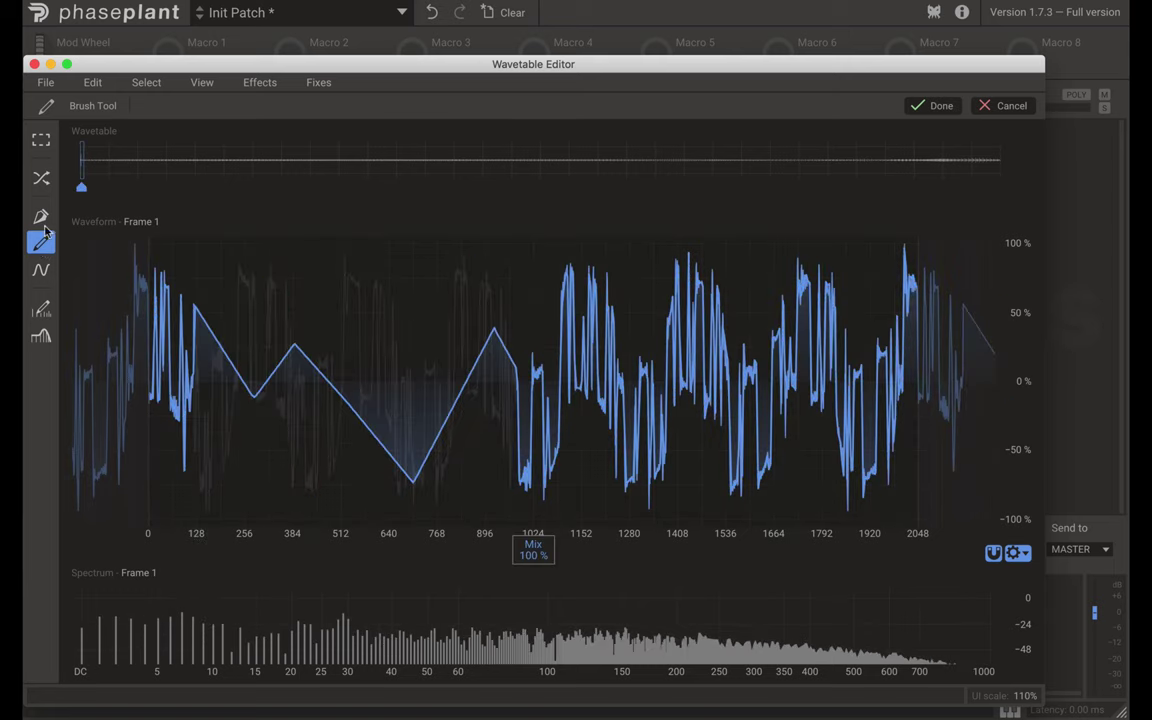
click(41, 270)
mouse_move(464, 334)
mouse_down()
mouse_move(537, 334)
mouse_move(494, 330)
mouse_up()
Add pen curve nodes with the second at -100%, then brush a spike and peaks from 640 to 1536.
click(41, 217)
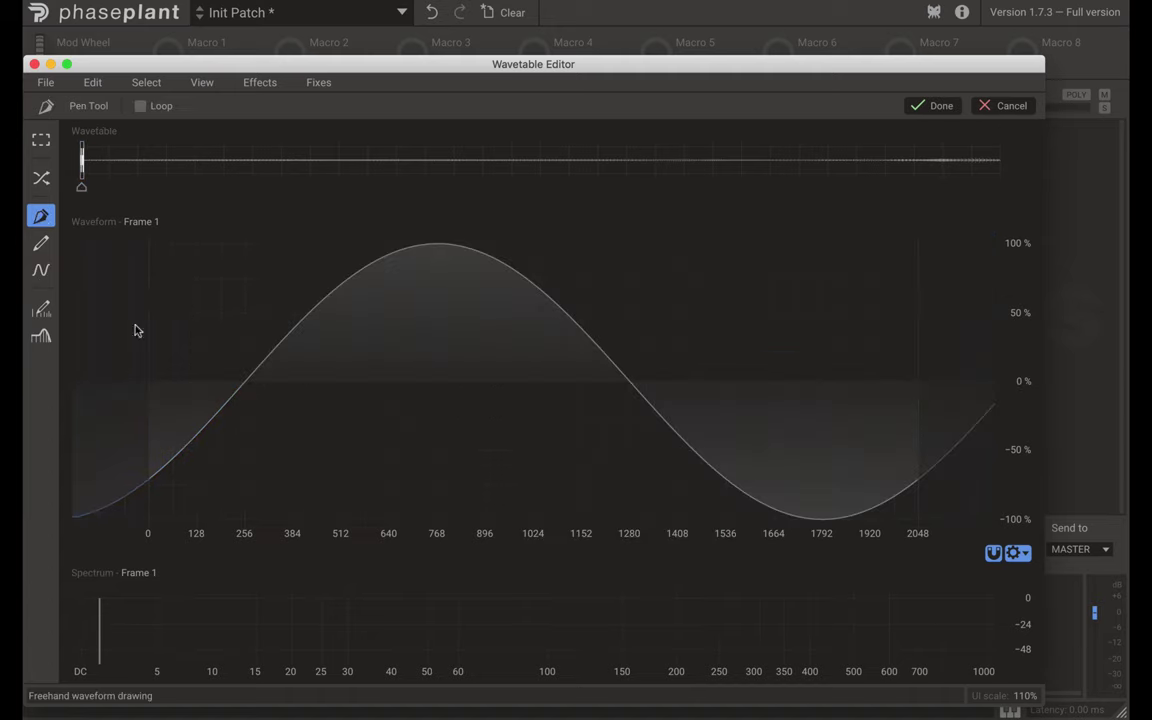
click(292, 381)
click(509, 414)
drag(532, 498, 558, 571)
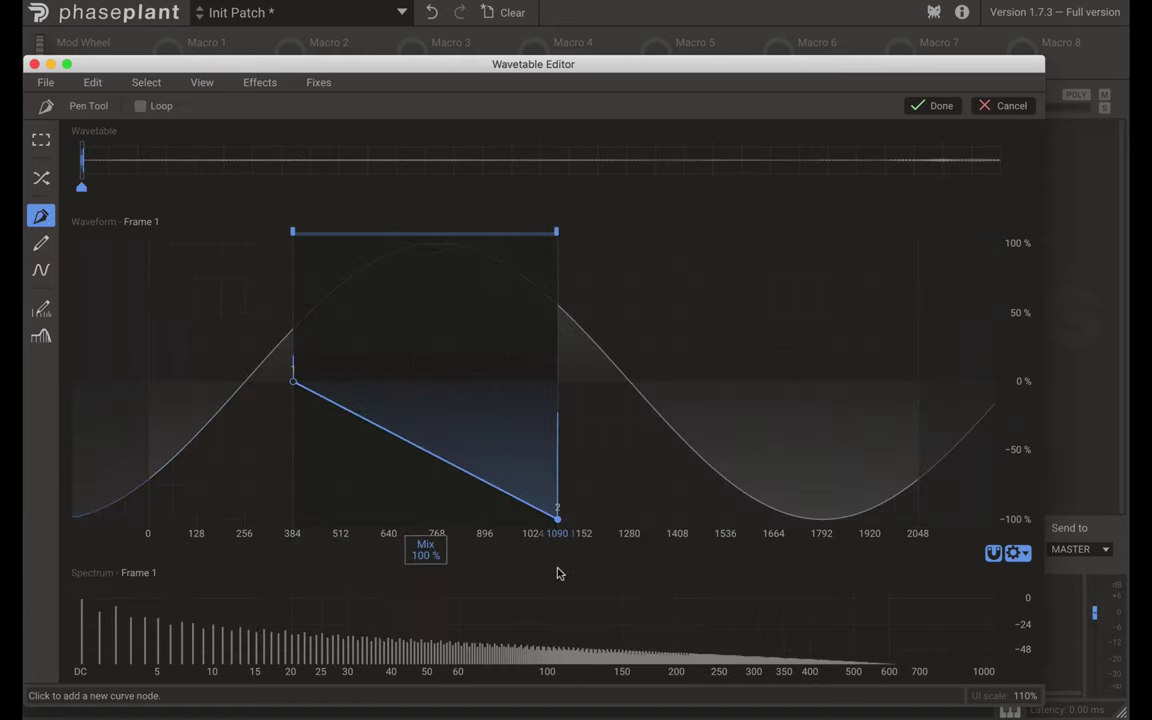
click(41, 242)
drag(252, 297, 318, 430)
mouse_move(397, 249)
mouse_down()
mouse_move(484, 483)
mouse_move(523, 325)
mouse_move(620, 430)
mouse_move(680, 312)
mouse_move(722, 370)
mouse_up()
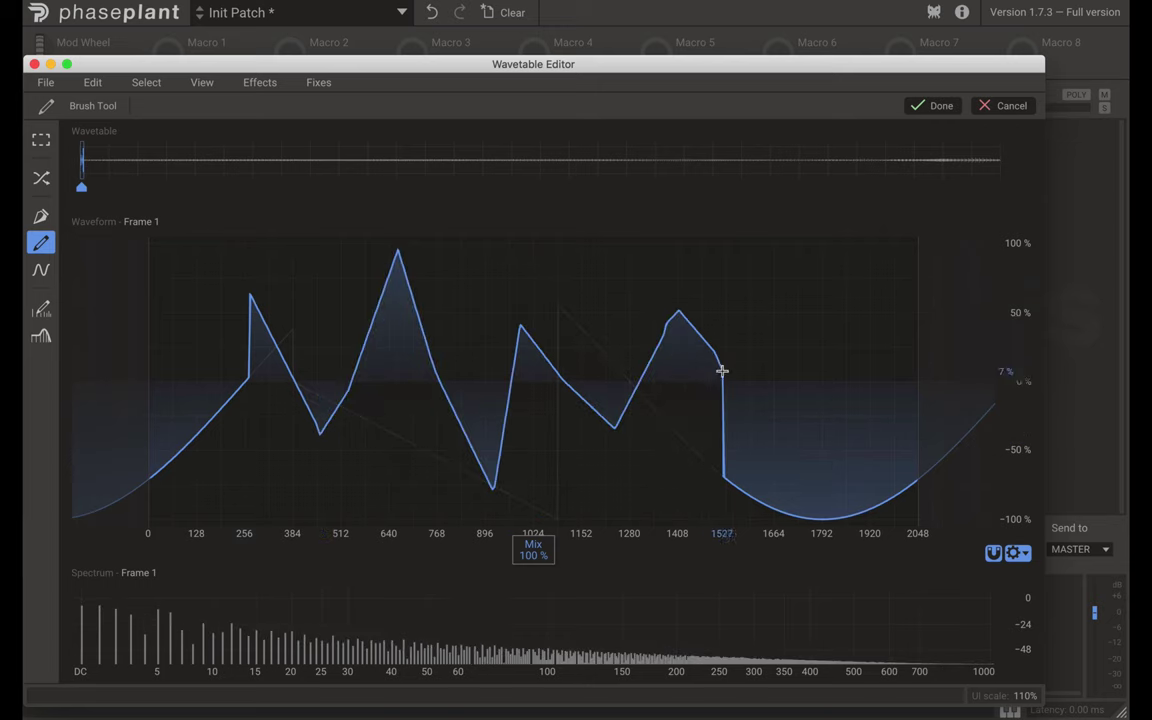
Raise two humps of harmonics with Harmonic Edit, then cancel that edit.
click(41, 307)
mouse_move(377, 486)
mouse_down()
mouse_move(482, 678)
mouse_move(601, 450)
mouse_move(746, 609)
mouse_up()
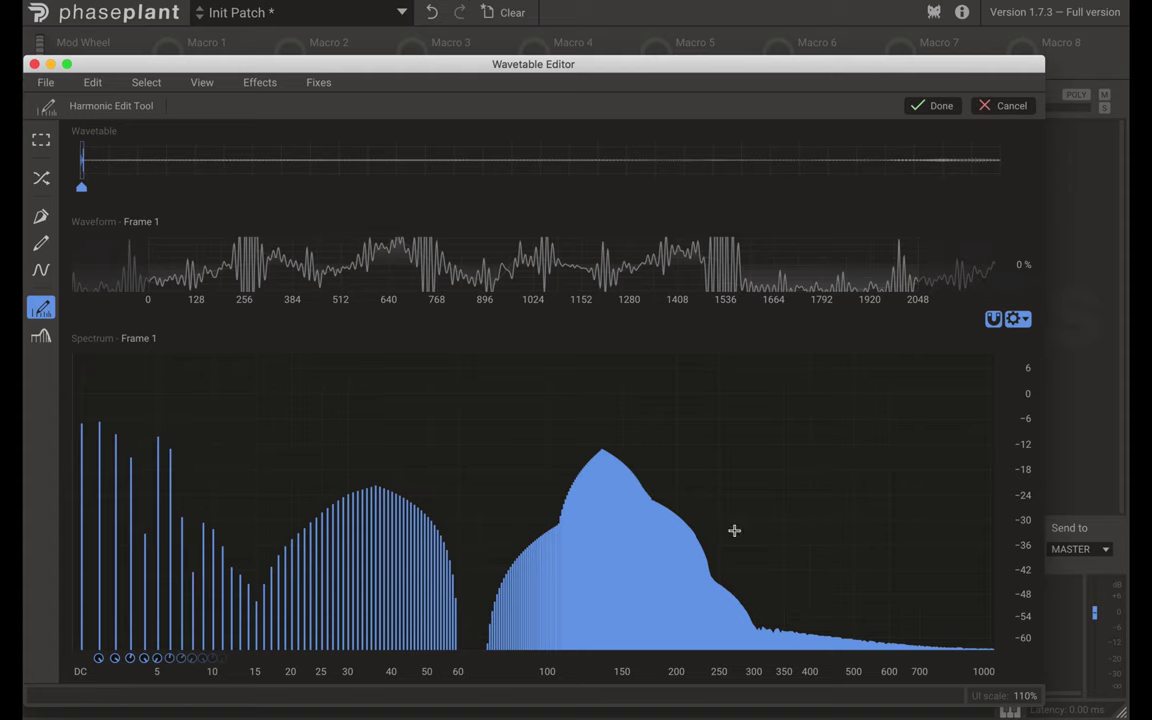
click(993, 107)
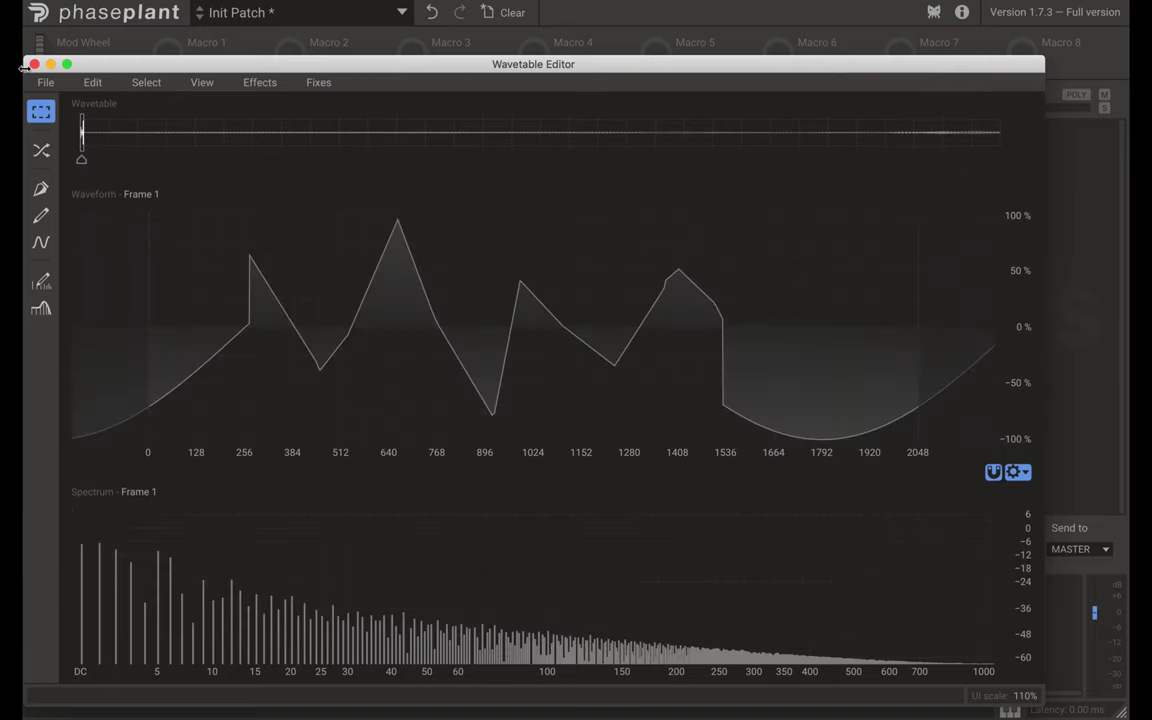
Close the Wavetable Editor and browse the wavetable dropdown toward the Brass table.
click(33, 64)
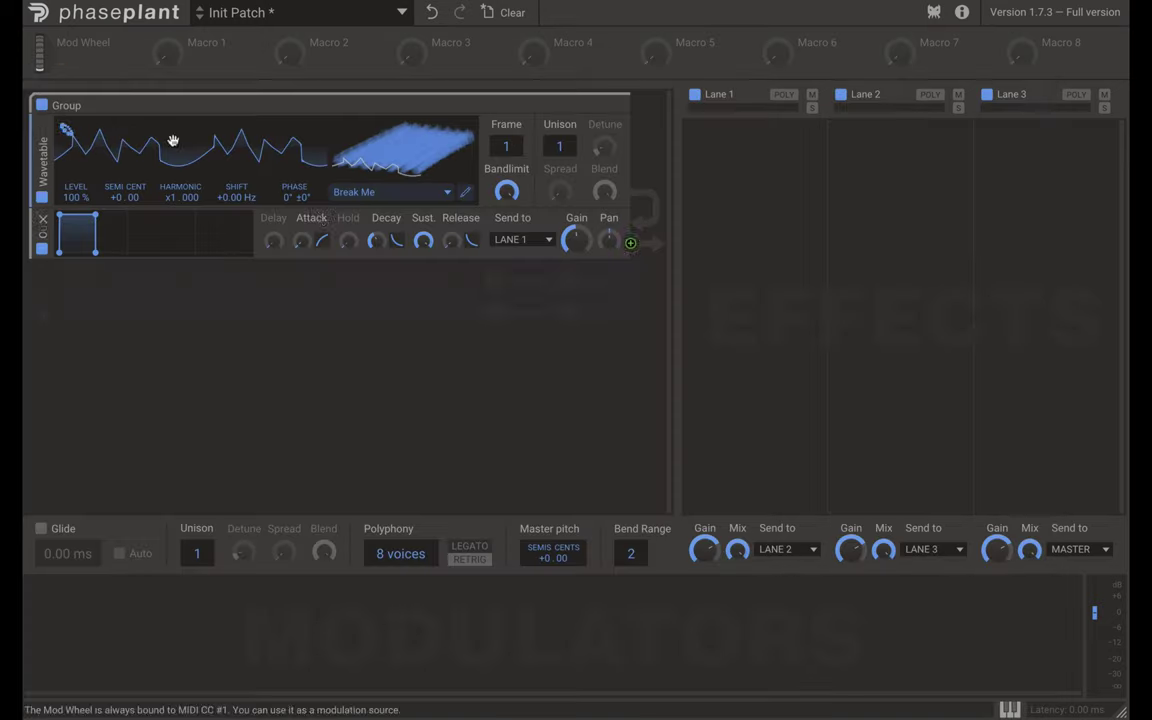
click(467, 194)
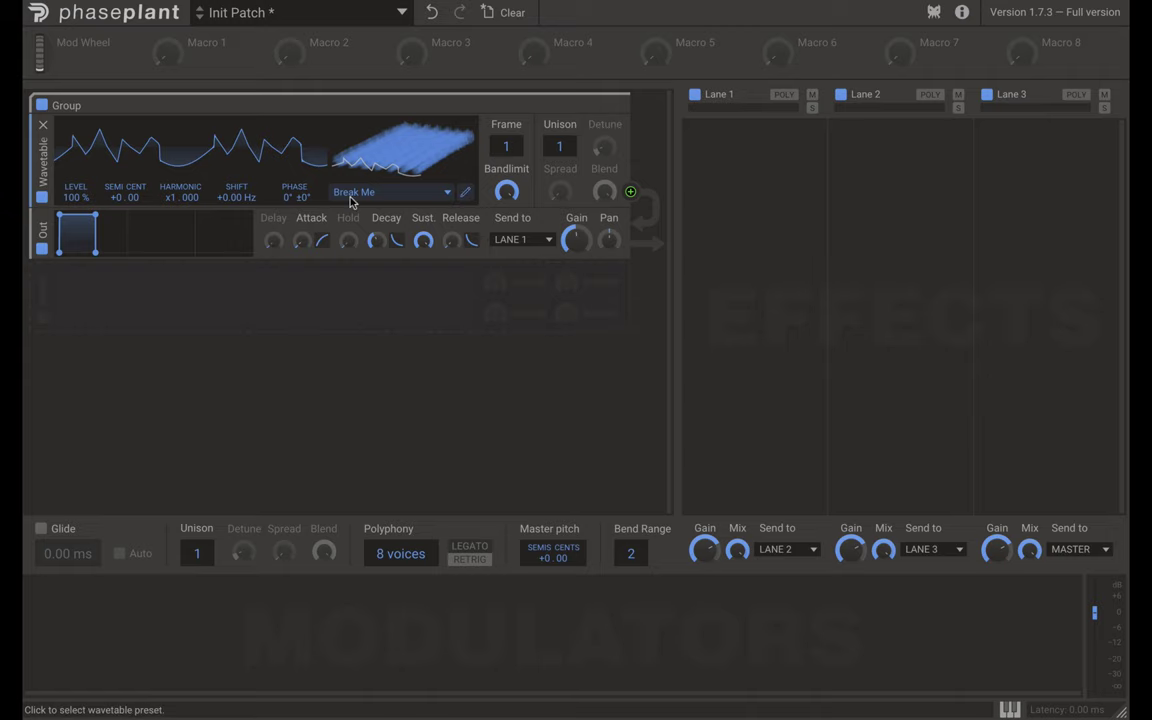
scroll(355, 195, up, 1)
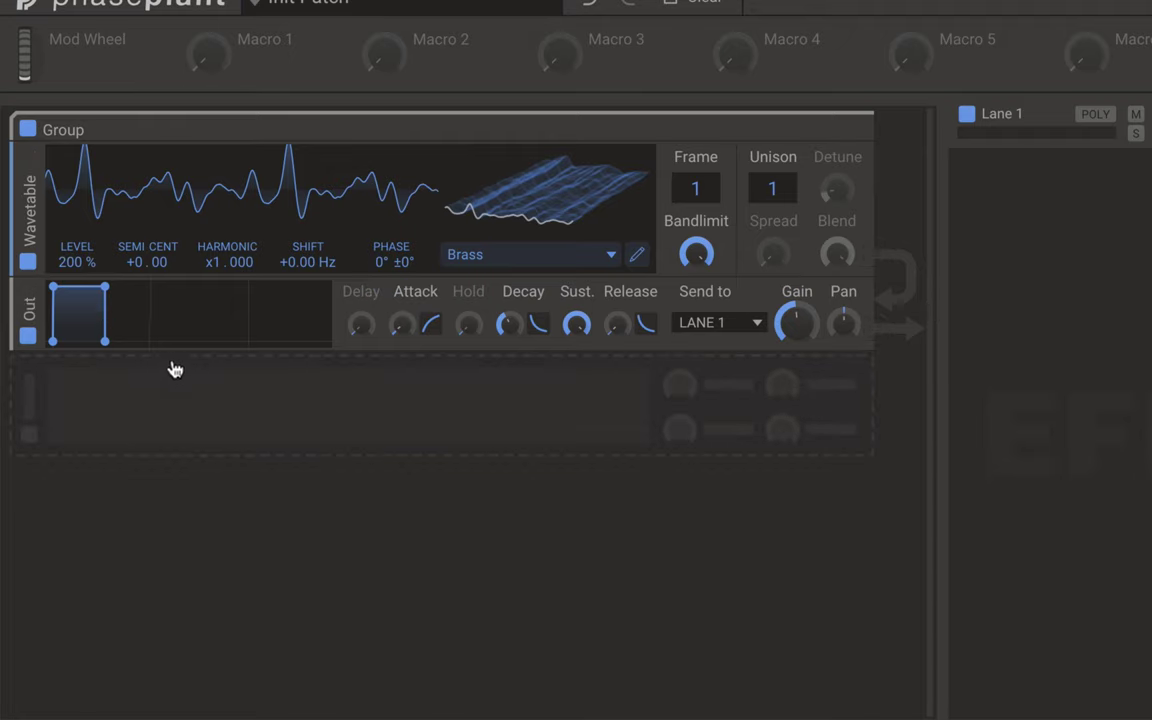
Set the Out envelope attack to about 10.2 ms and release to 267 ms.
drag(395, 337, 395, 308)
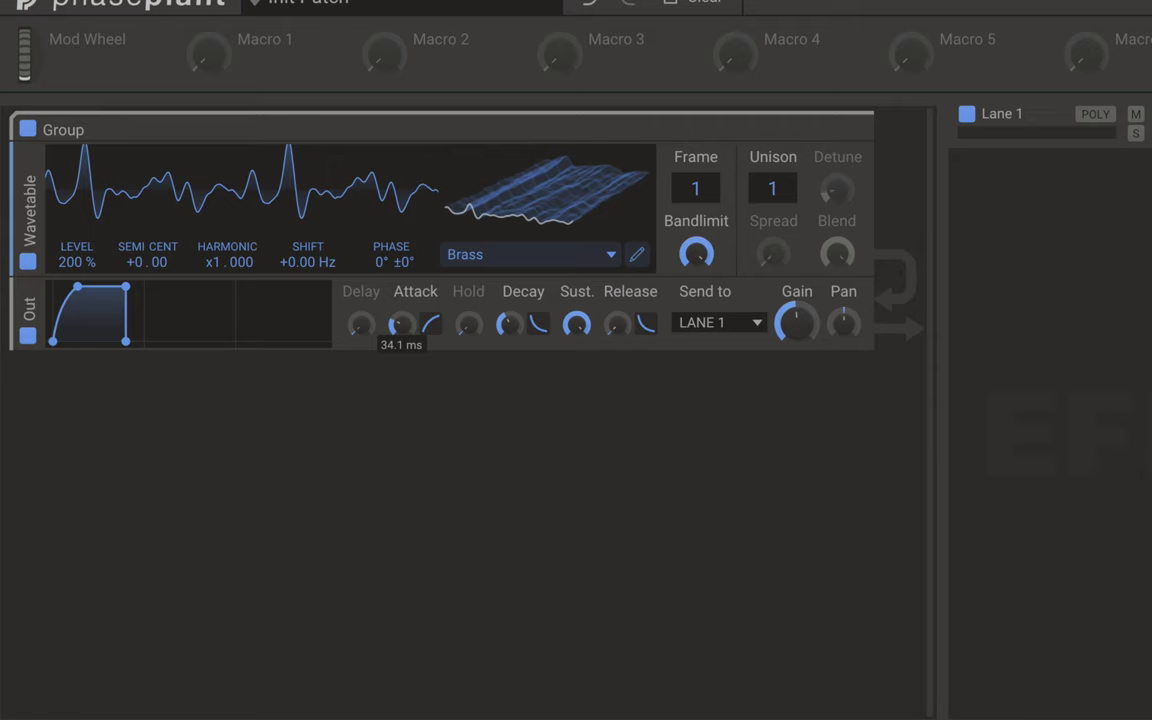
mouse_move(401, 324)
mouse_down()
mouse_move(401, 360)
mouse_move(396, 327)
mouse_up()
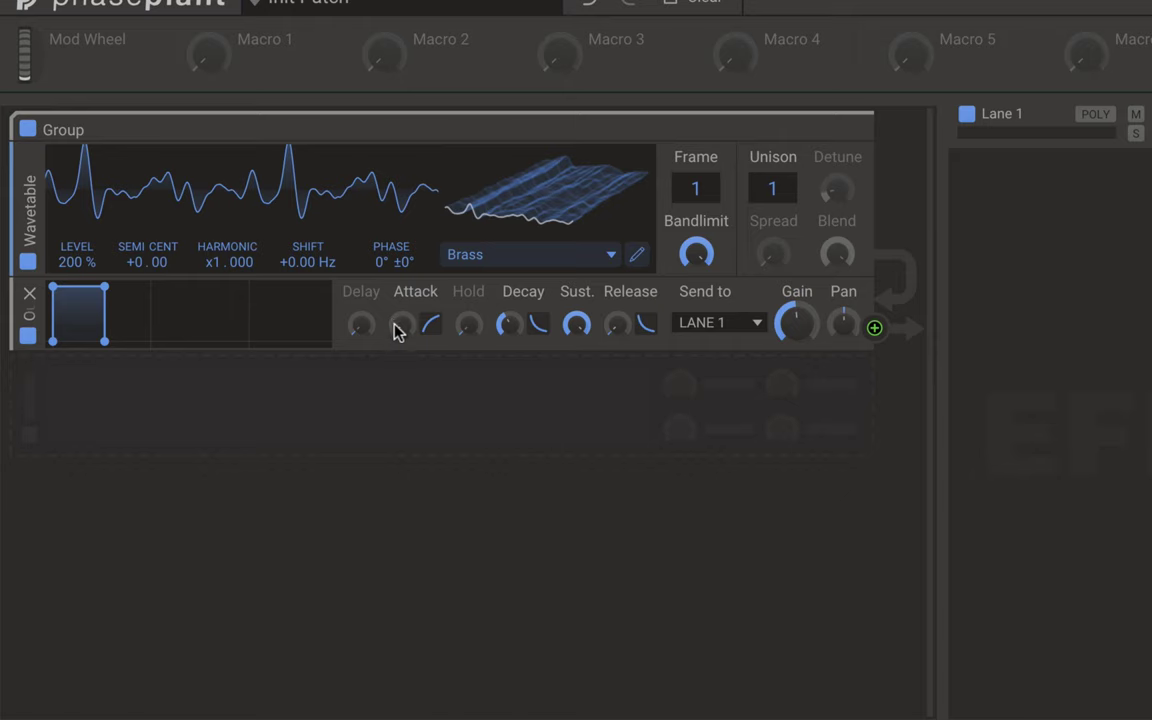
drag(397, 331, 397, 252)
mouse_move(617, 325)
mouse_down()
mouse_move(617, 298)
mouse_move(609, 325)
mouse_up()
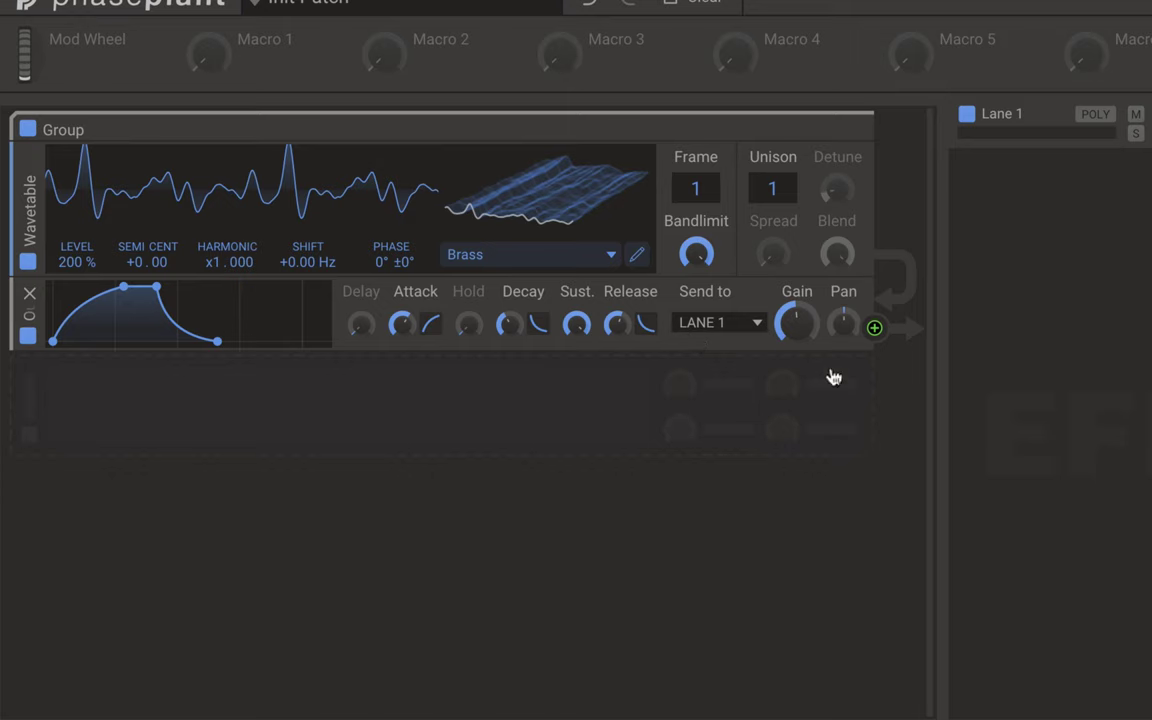
click(724, 324)
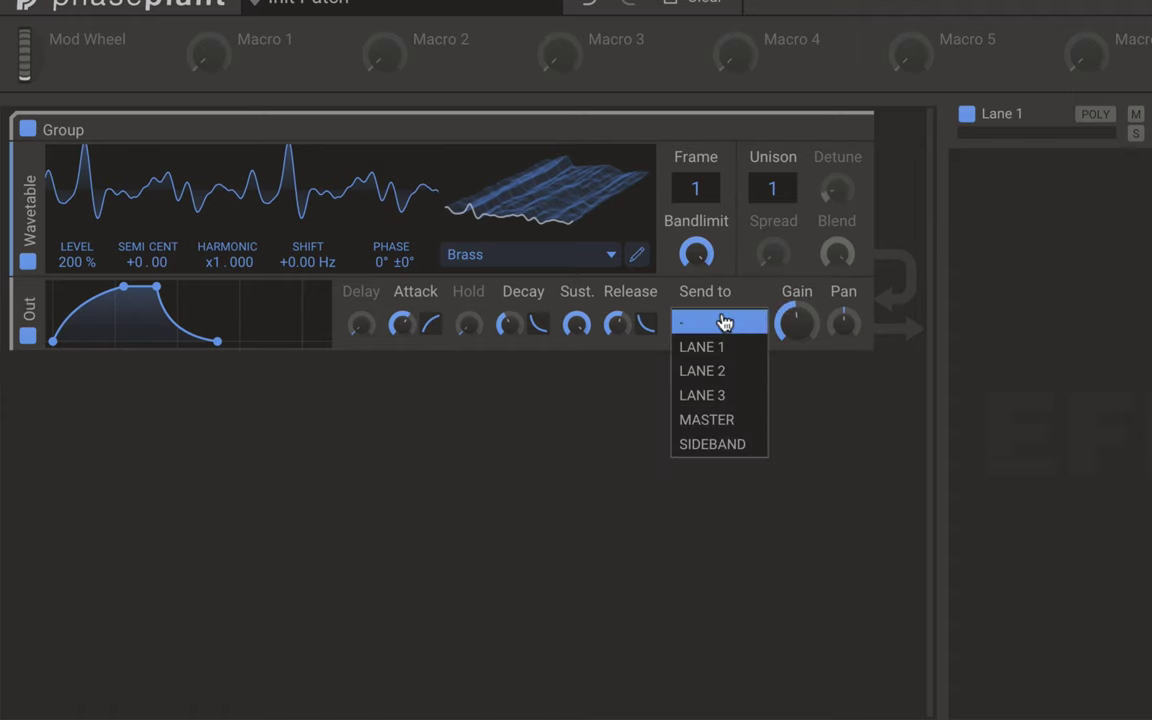
click(727, 350)
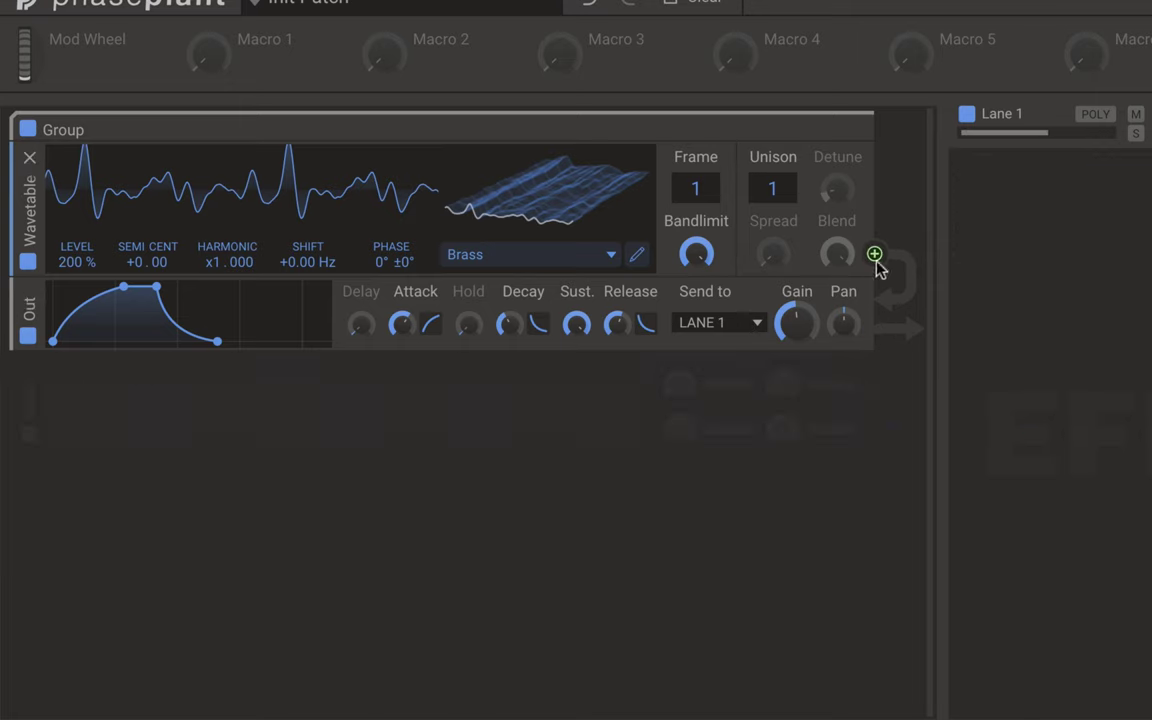
click(737, 322)
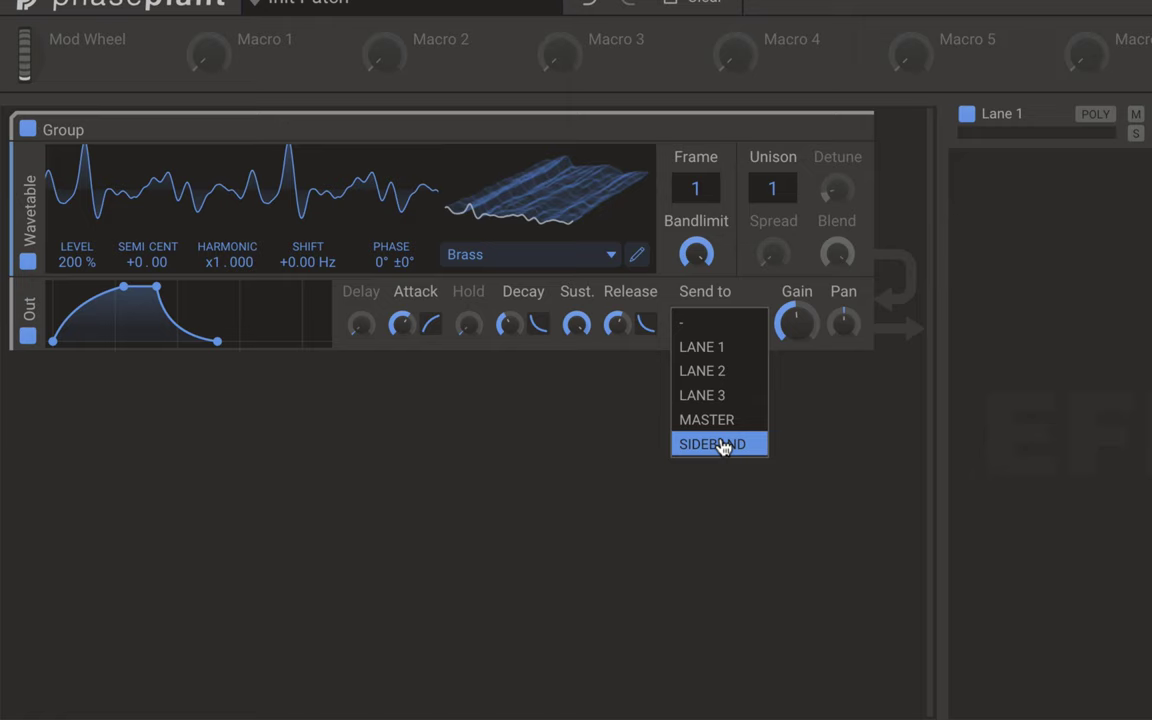
click(706, 350)
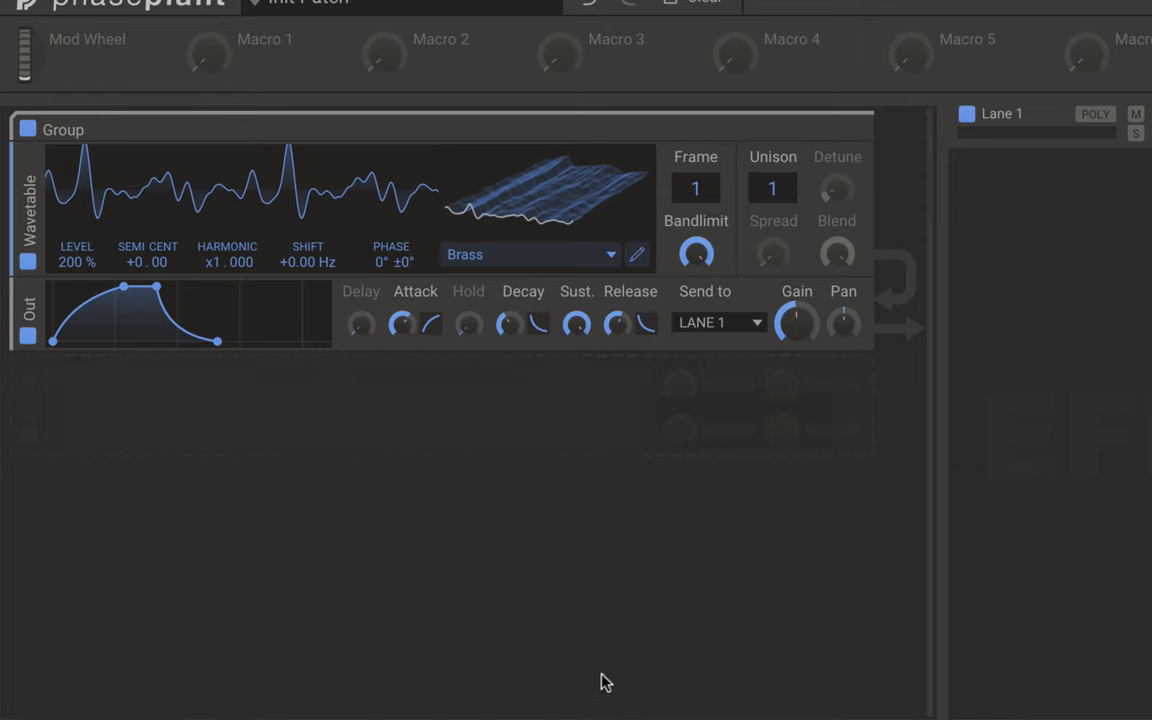
Lower the output gain to -13.92 dB and add an Analog oscillator placed above Out.
drag(797, 324, 845, 335)
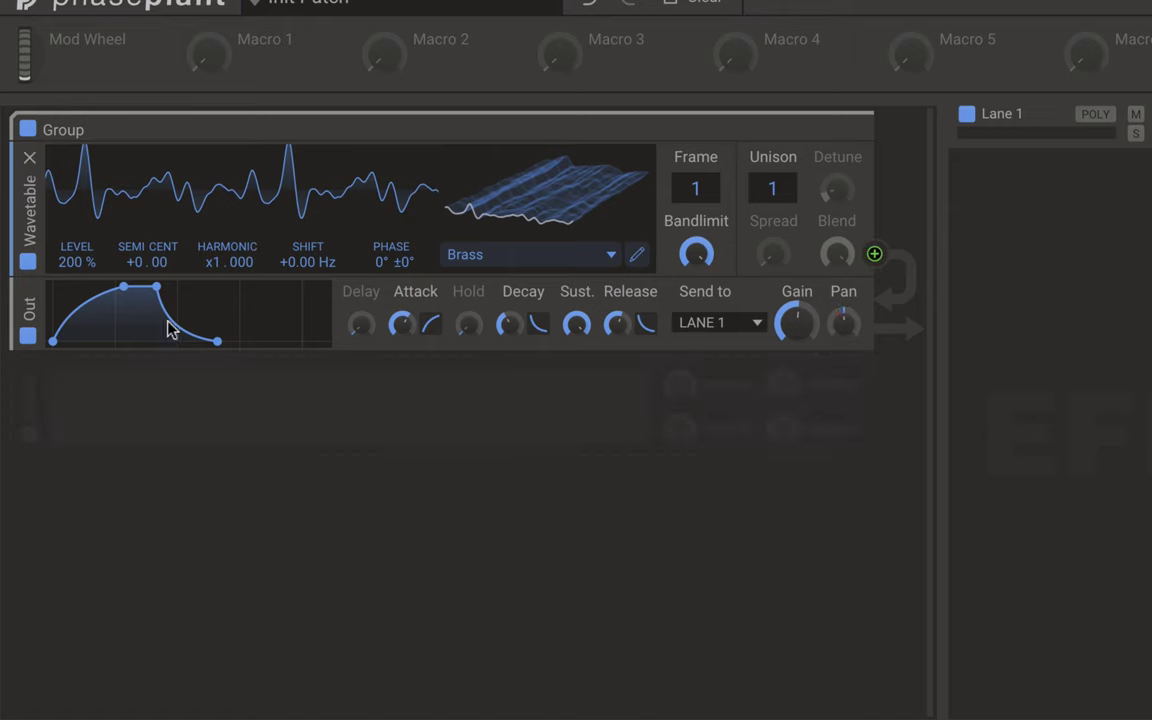
click(144, 419)
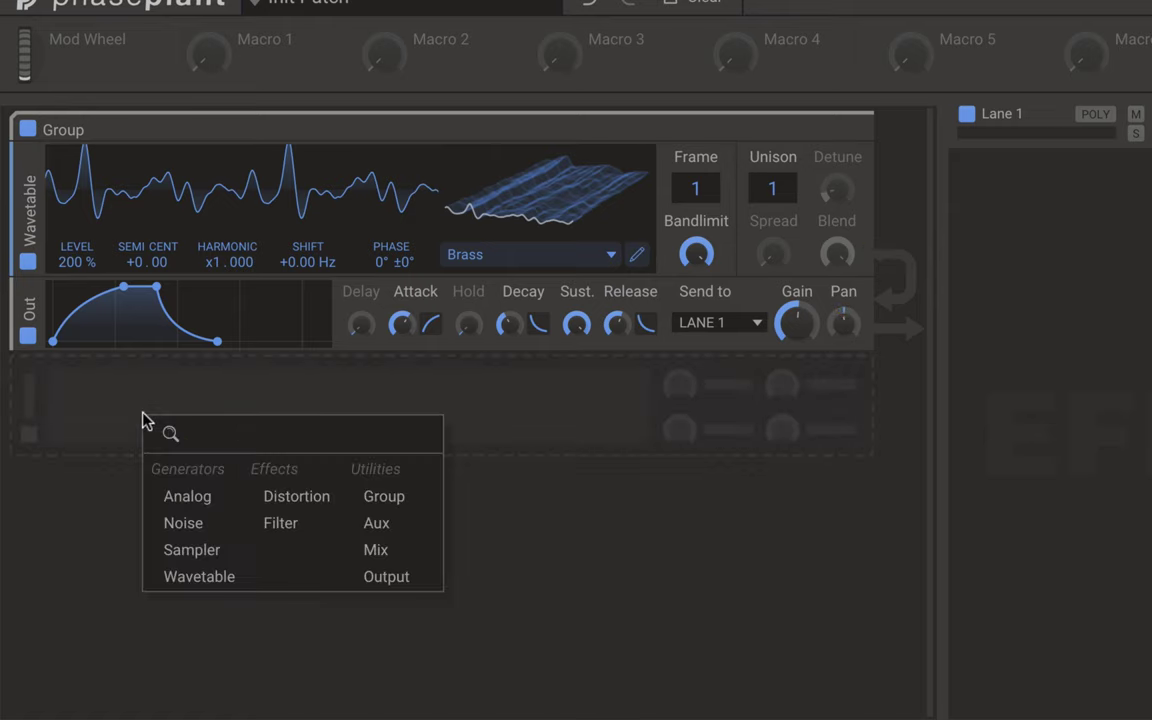
click(180, 507)
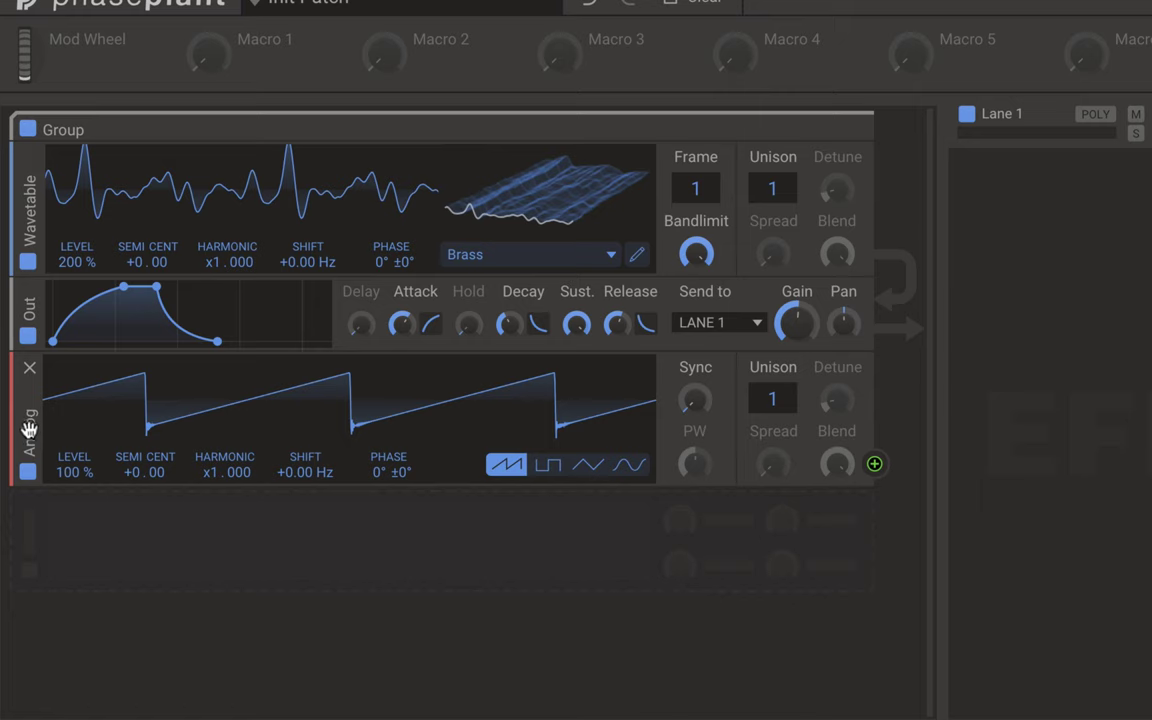
drag(29, 428, 38, 296)
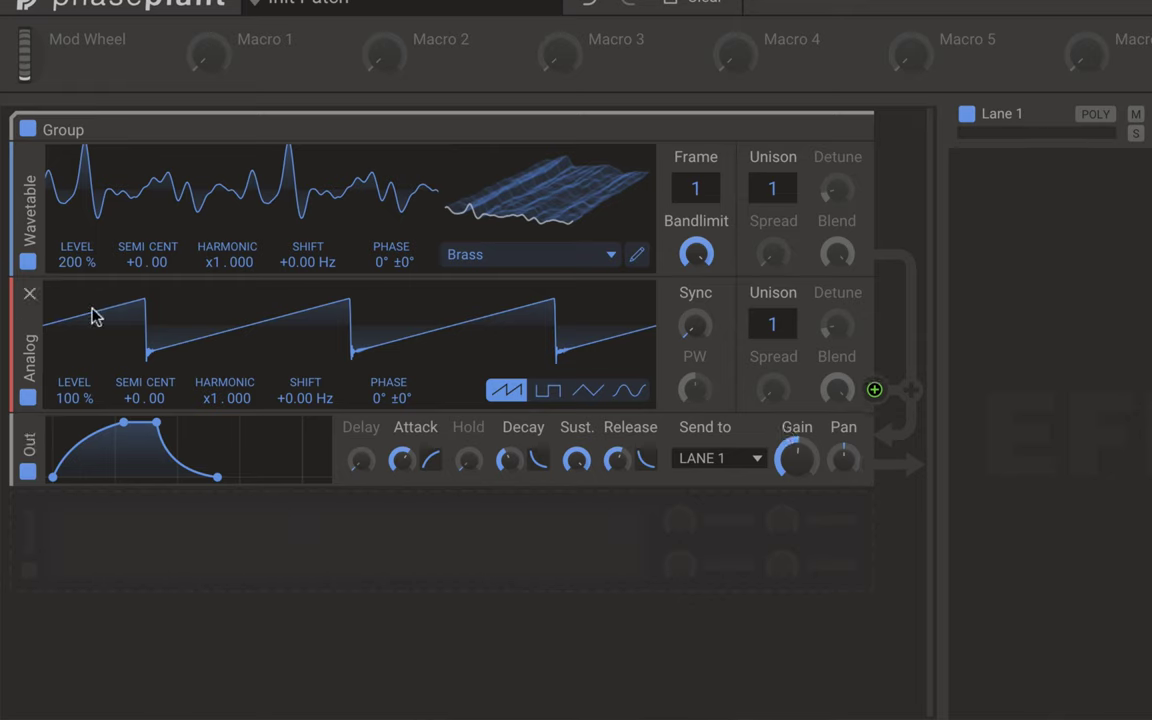
click(151, 544)
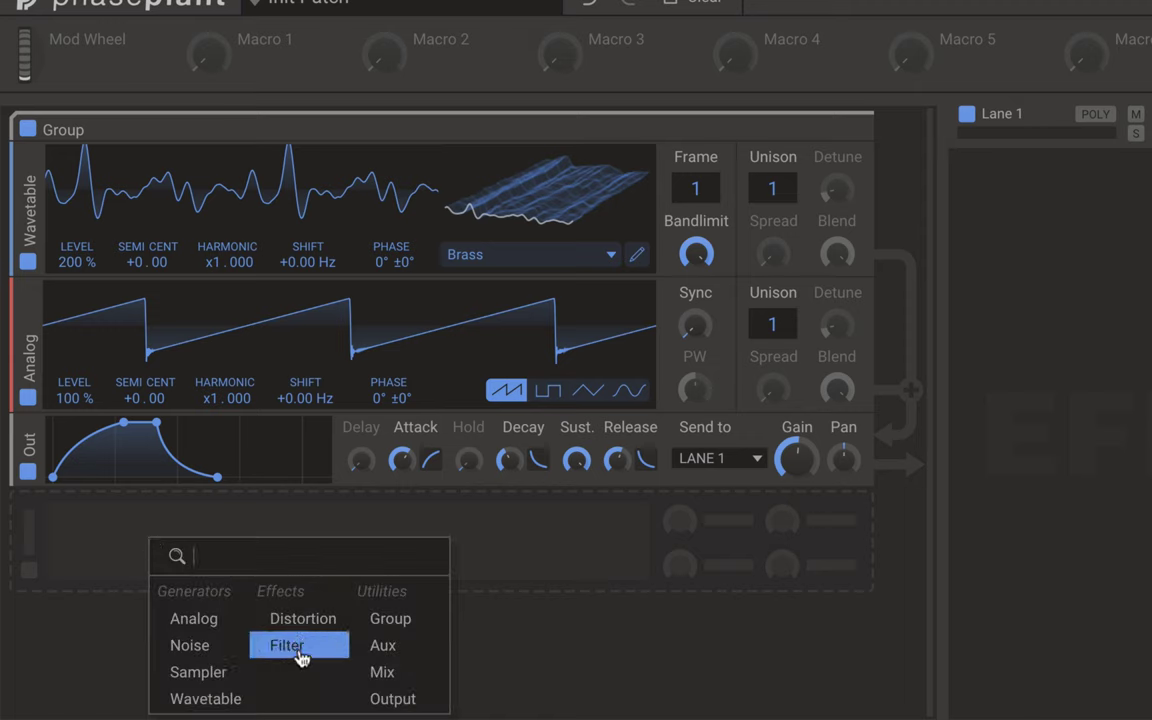
Add a Distortion above the Out module and set its type to HARD CLIP.
click(299, 622)
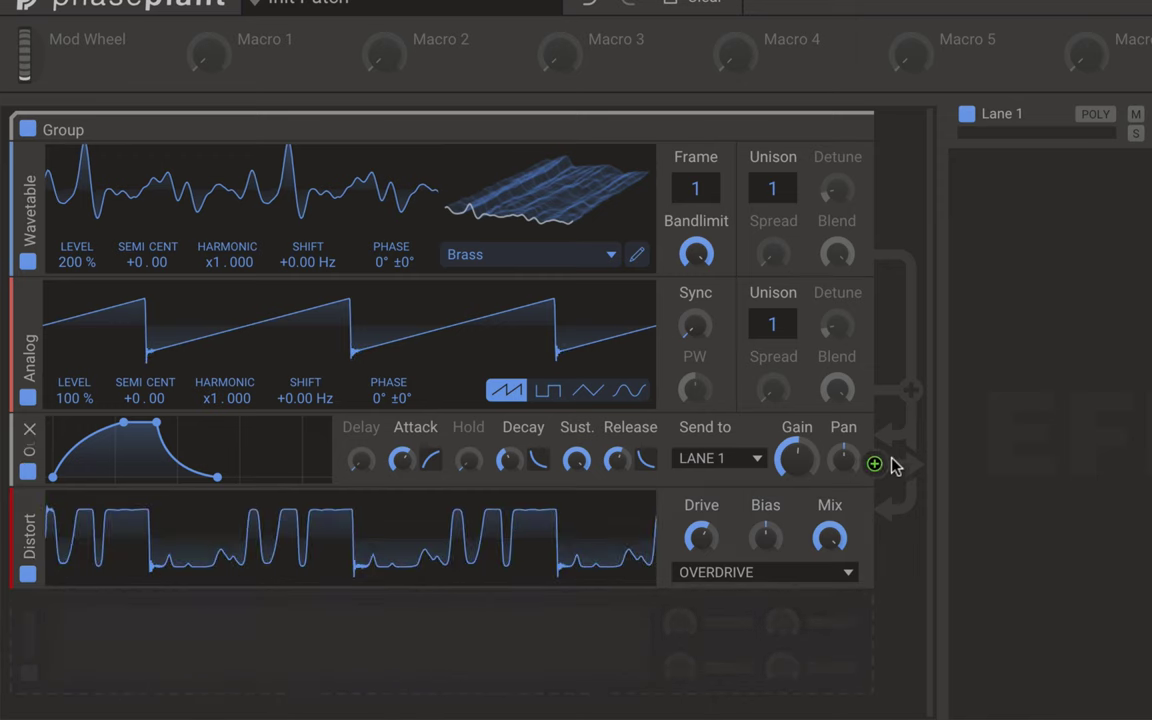
mouse_move(703, 538)
mouse_down()
mouse_move(703, 515)
mouse_move(705, 540)
mouse_up()
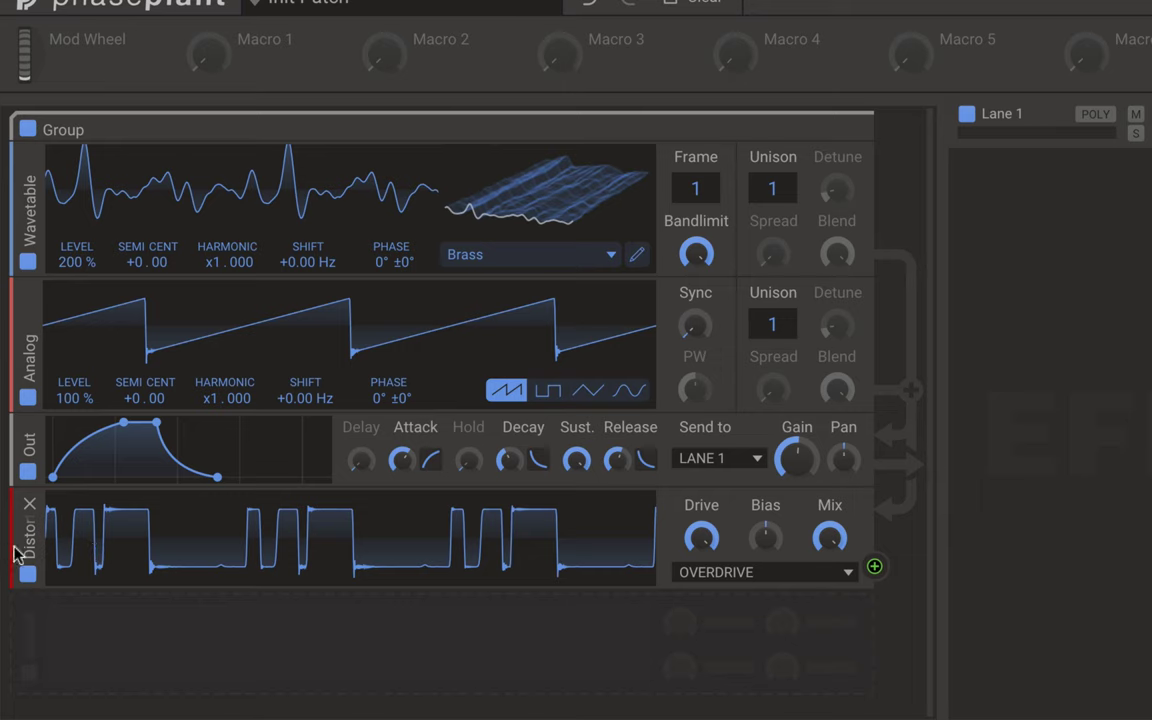
drag(18, 555, 30, 450)
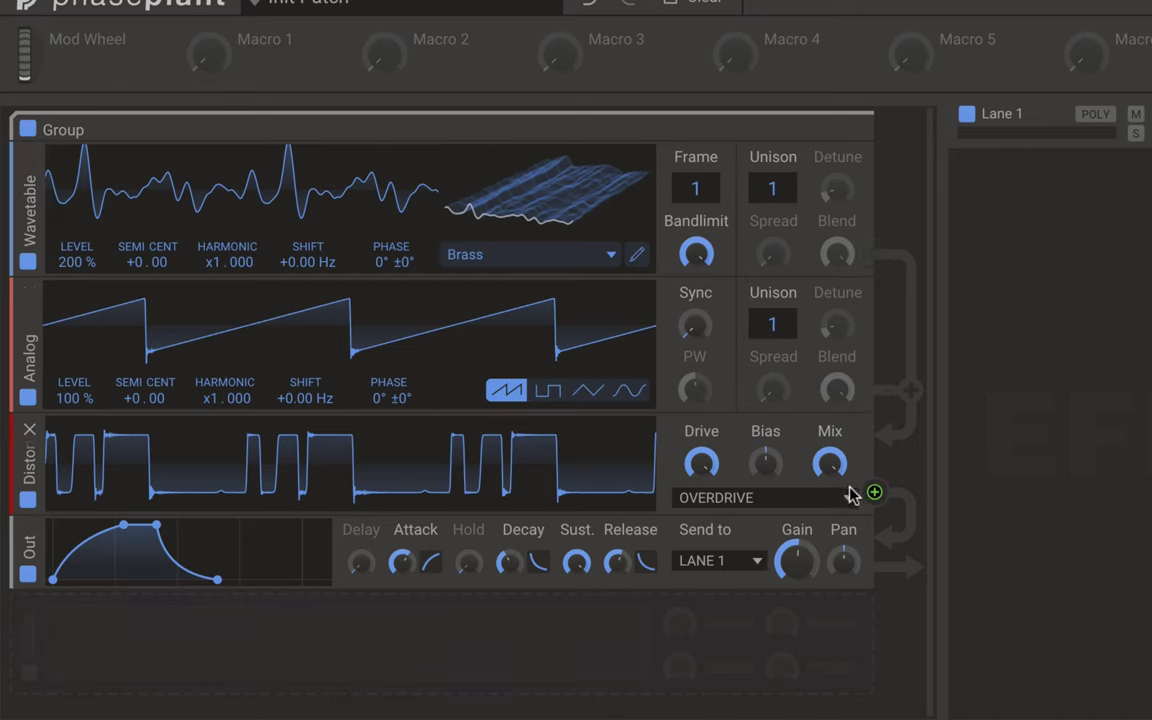
click(724, 500)
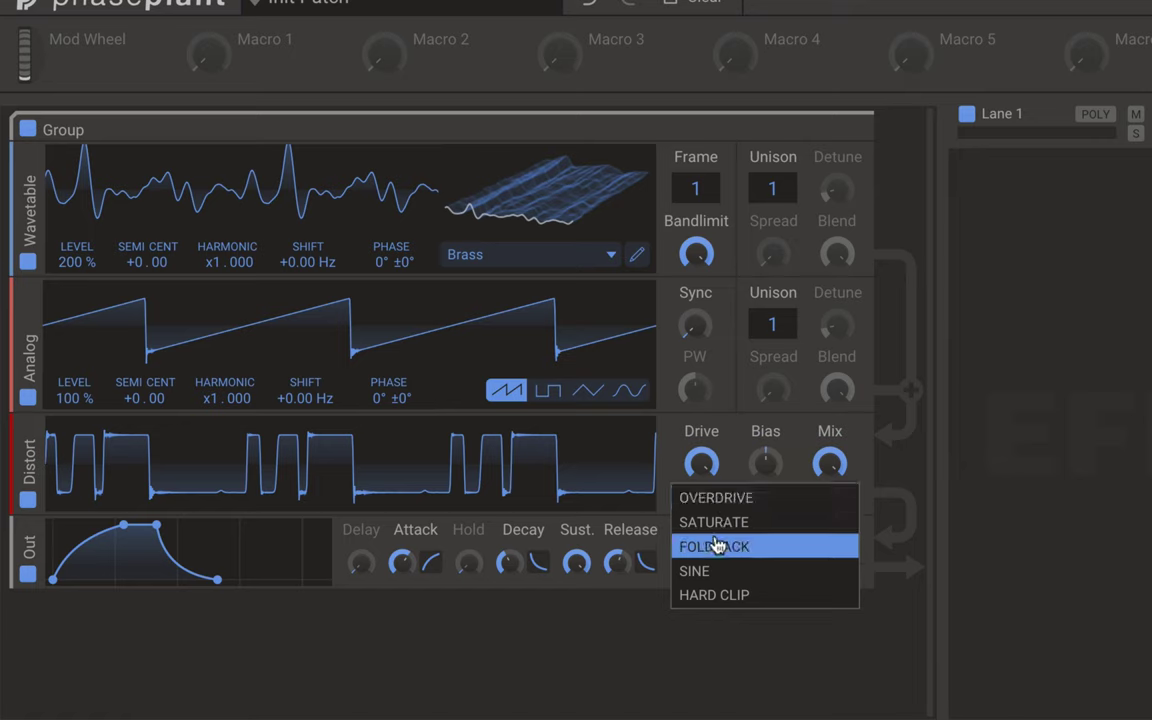
click(716, 546)
click(724, 497)
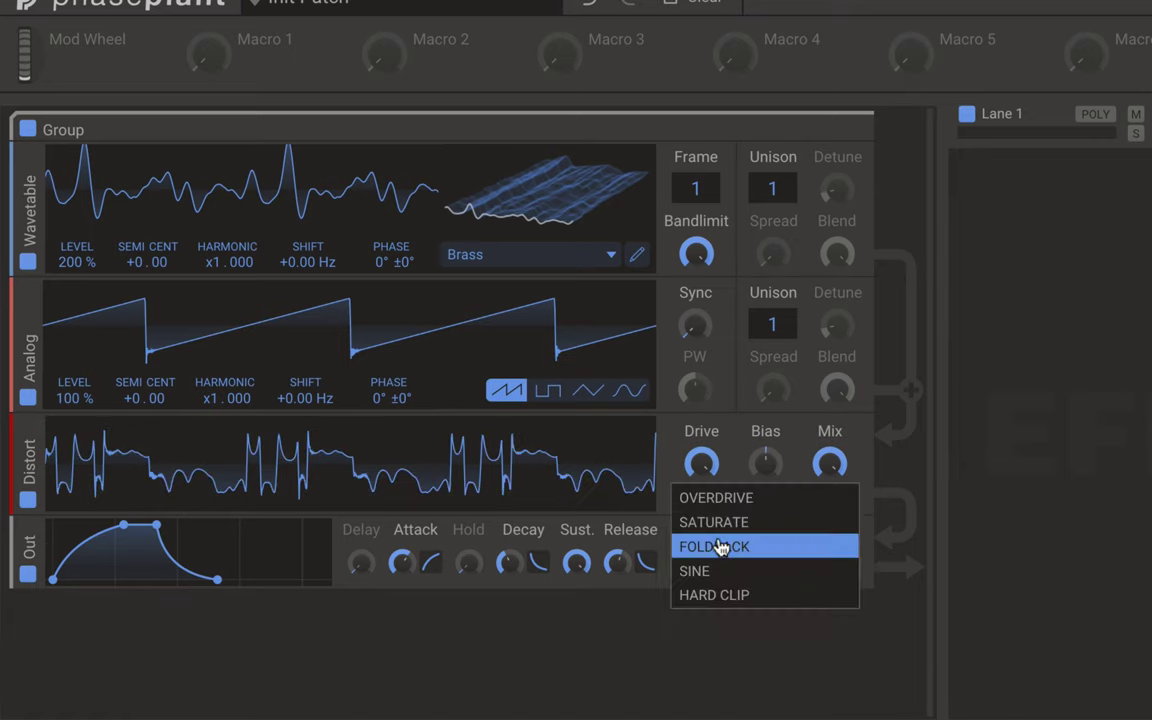
click(716, 596)
Set distortion drive to +2.81 dB, raise bias, keep mix at 100%, and make the envelope attack and release instant.
mouse_move(701, 463)
mouse_down()
mouse_move(701, 492)
mouse_move(701, 462)
mouse_up()
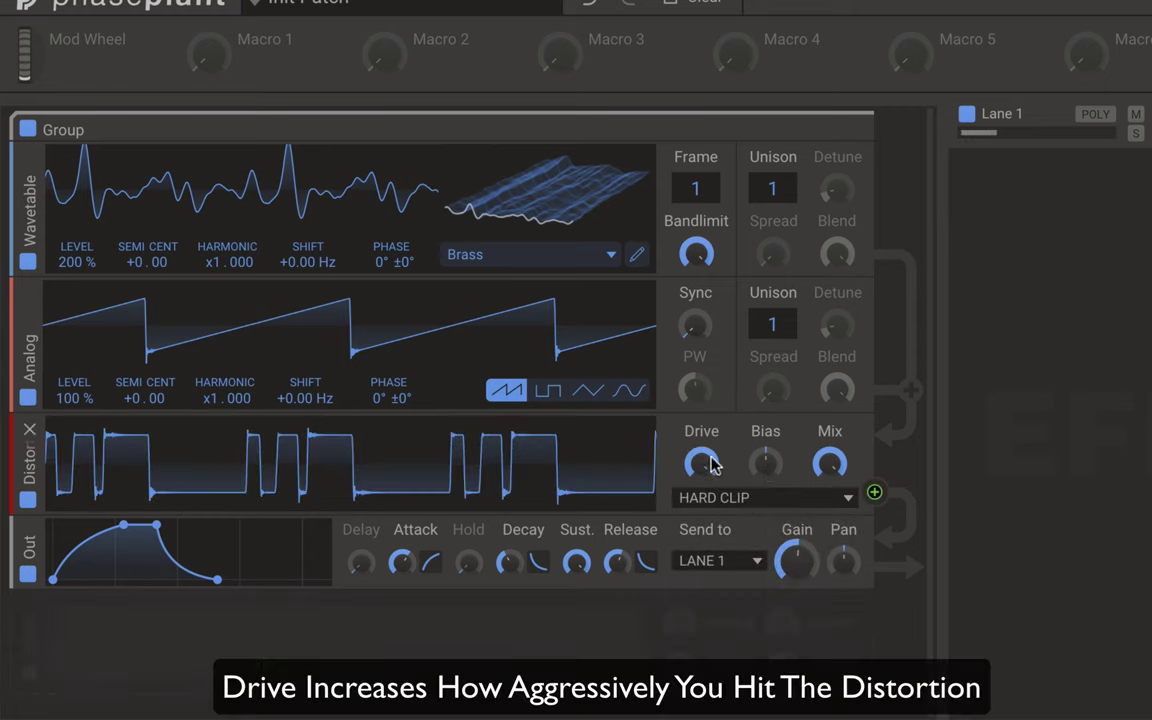
mouse_move(763, 472)
mouse_down()
mouse_move(763, 425)
mouse_move(762, 503)
mouse_move(763, 474)
mouse_up()
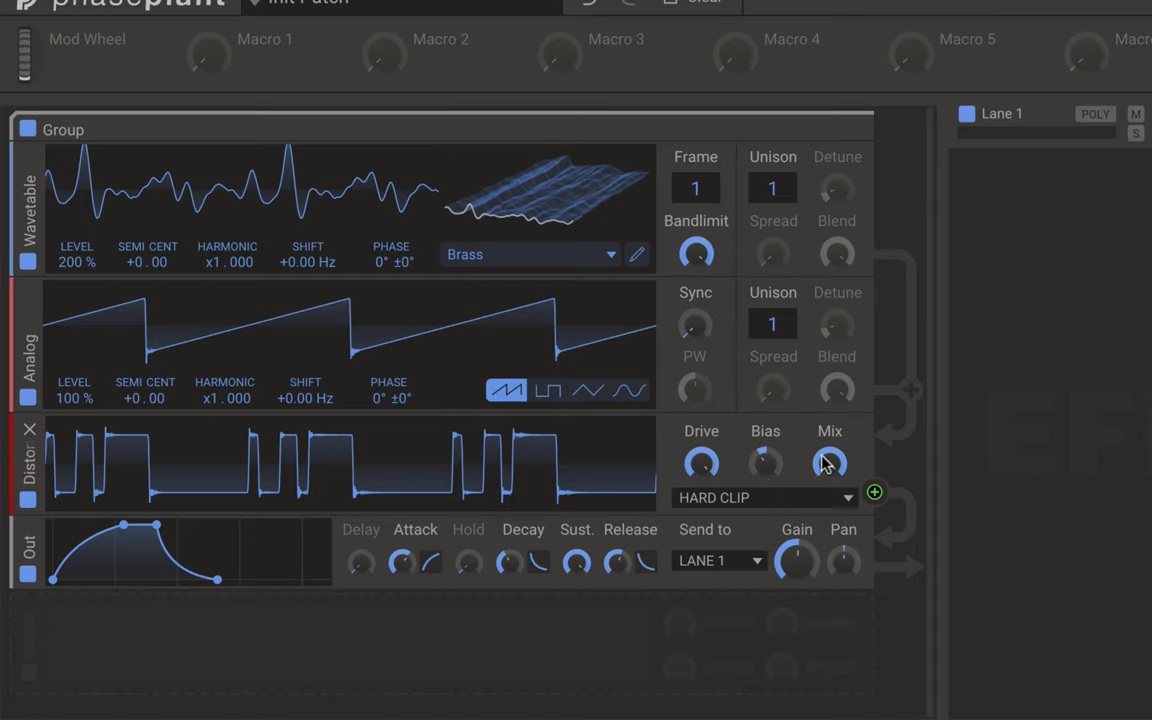
mouse_move(826, 463)
mouse_down()
mouse_move(826, 500)
mouse_move(826, 460)
mouse_up()
drag(123, 524, 53, 524)
drag(170, 580, 104, 577)
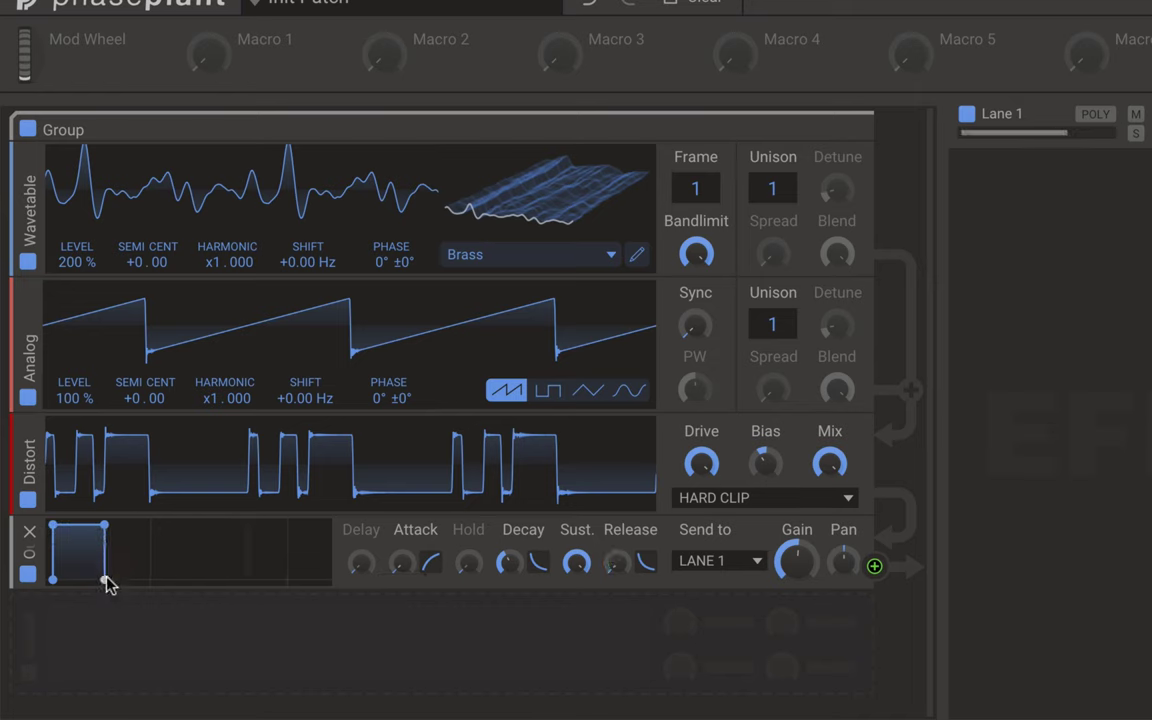
Add a Filter above the Distort and set its low-pass cutoff to 576 Hz.
click(141, 663)
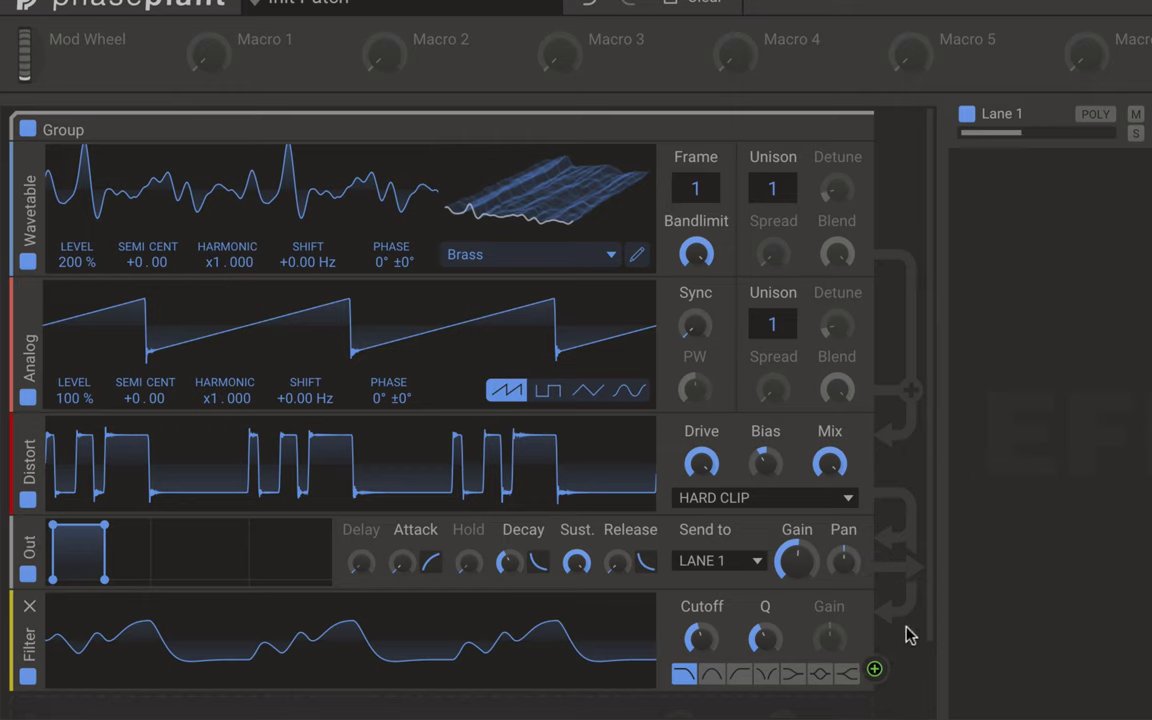
drag(13, 612, 31, 437)
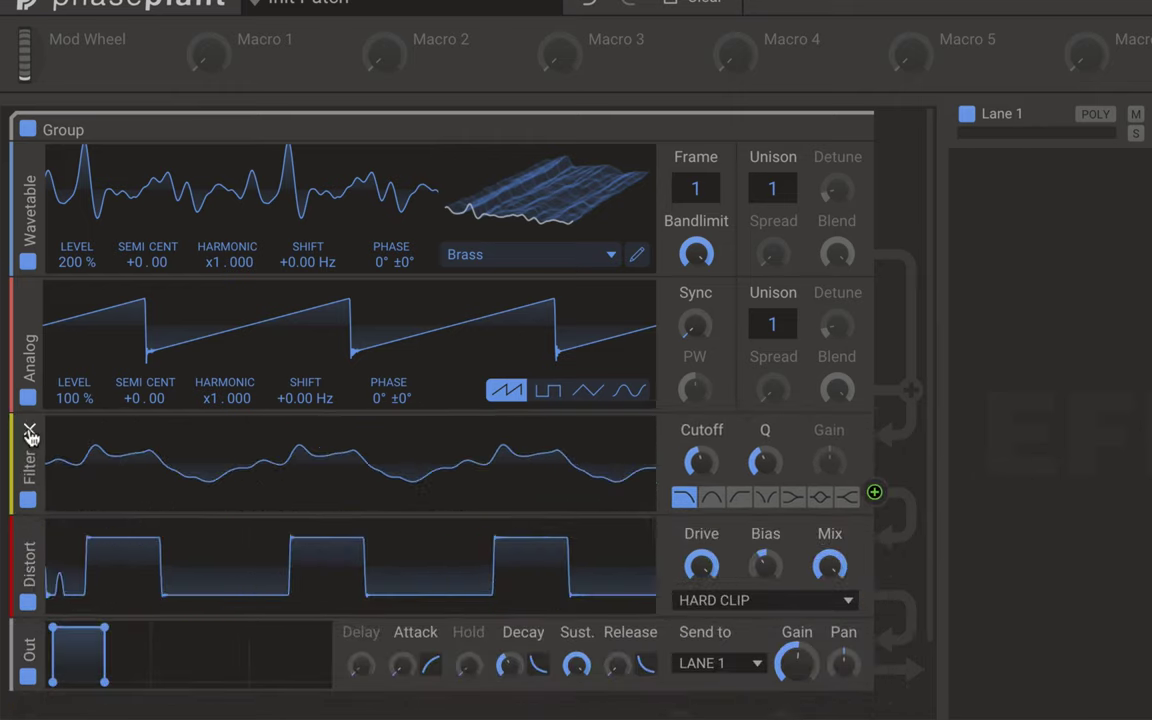
drag(690, 458, 708, 491)
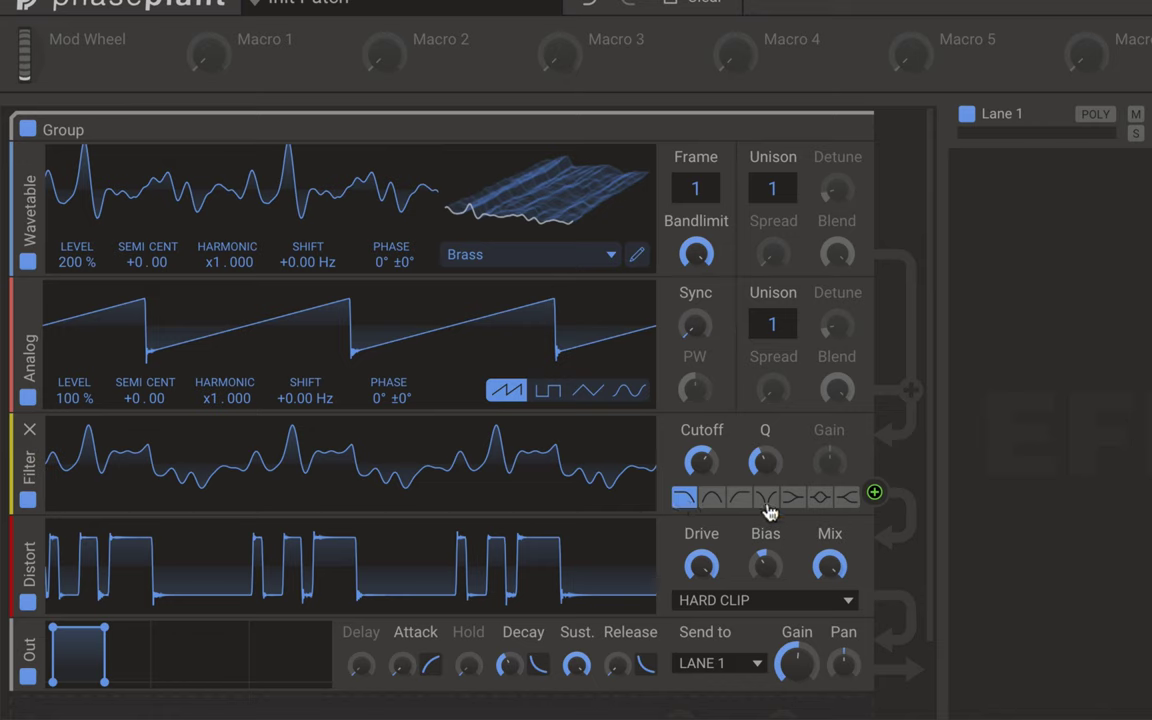
click(838, 499)
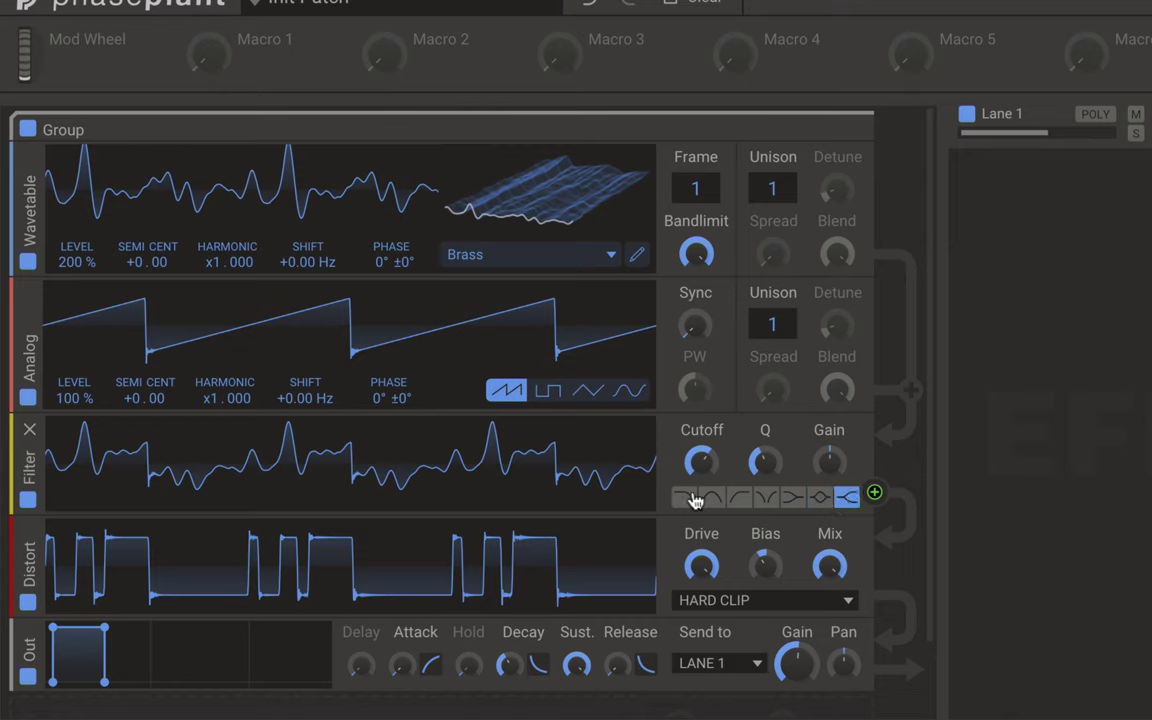
click(690, 497)
drag(700, 461, 733, 481)
Try a gain filter type at +5.24 dB, then finish on band-pass with cutoff near 72.8 Hz.
click(794, 497)
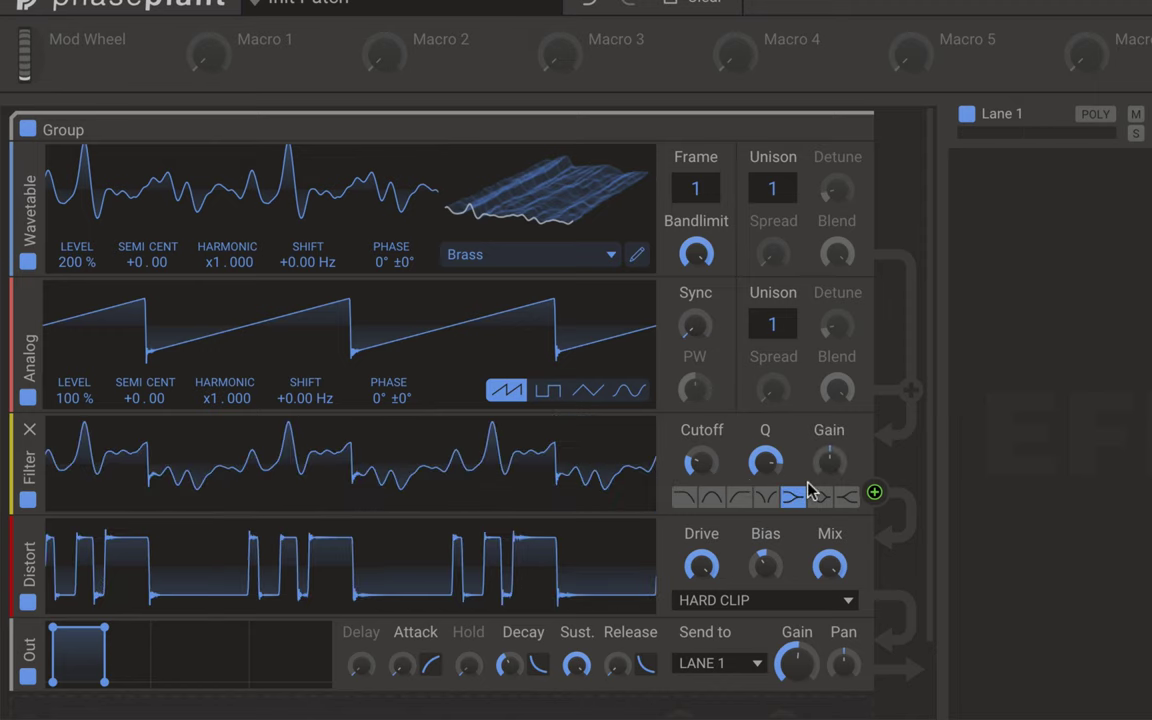
mouse_move(829, 461)
mouse_down()
mouse_move(829, 436)
mouse_move(826, 472)
mouse_up()
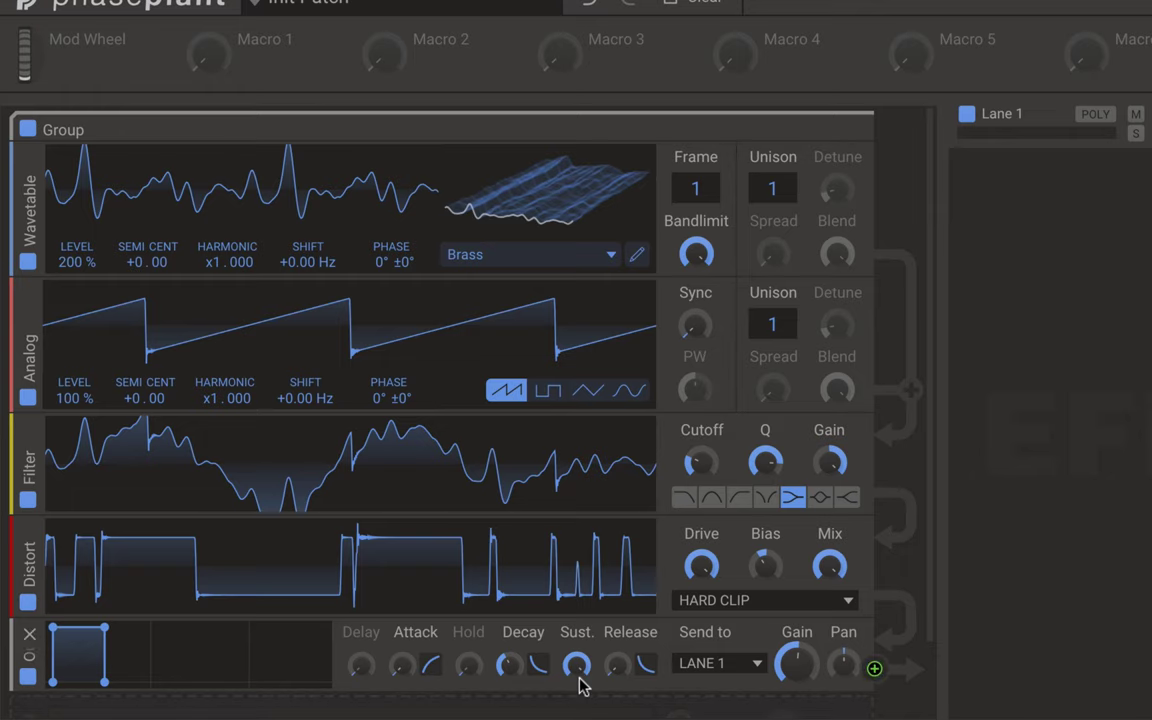
click(713, 498)
mouse_move(703, 462)
mouse_down()
mouse_move(703, 438)
mouse_move(702, 465)
mouse_up()
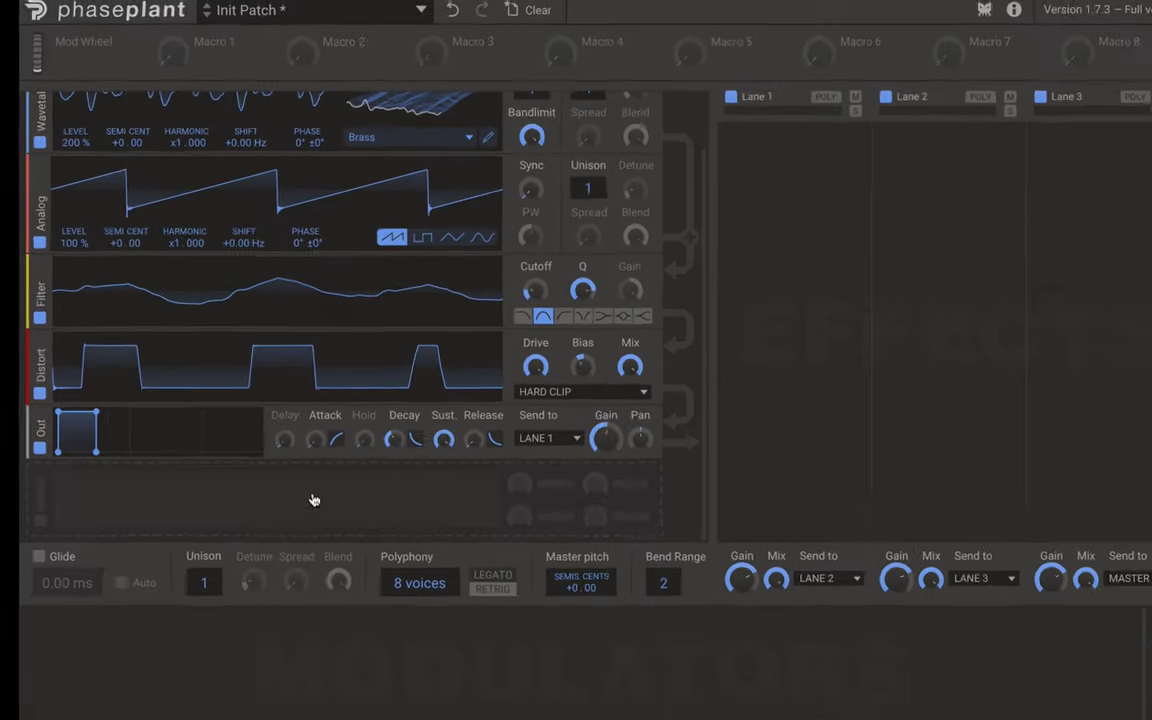
Wrap the modules in a Group and toggle its minimized view.
click(313, 500)
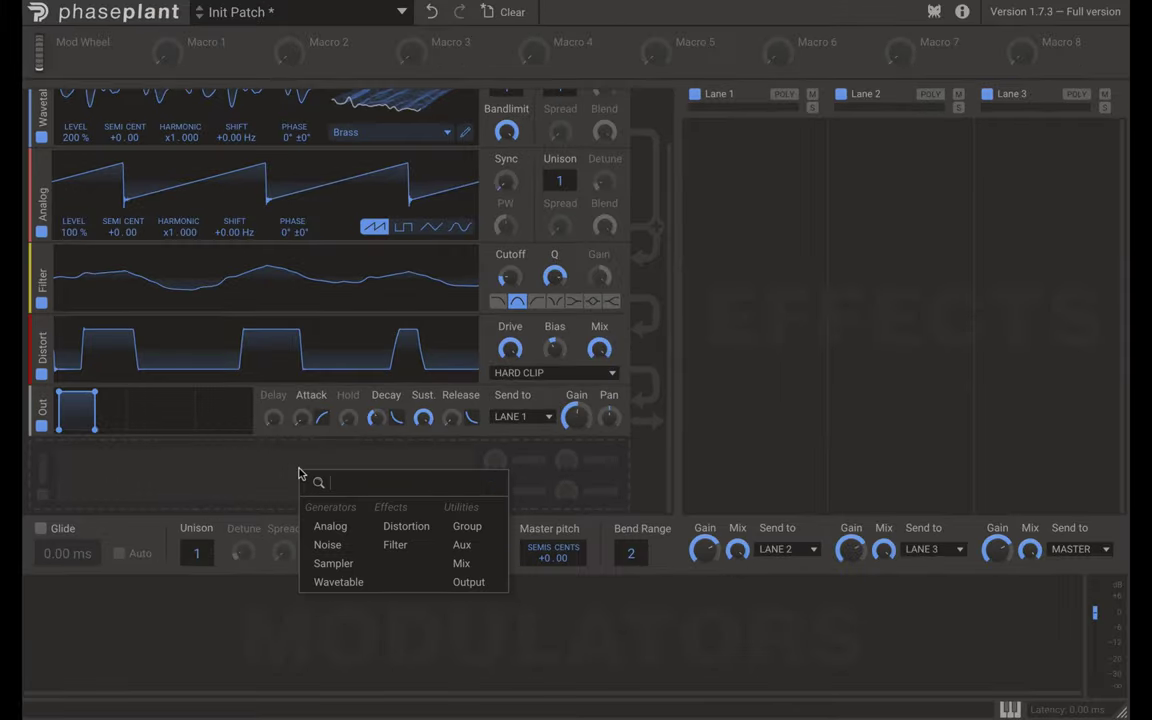
click(466, 531)
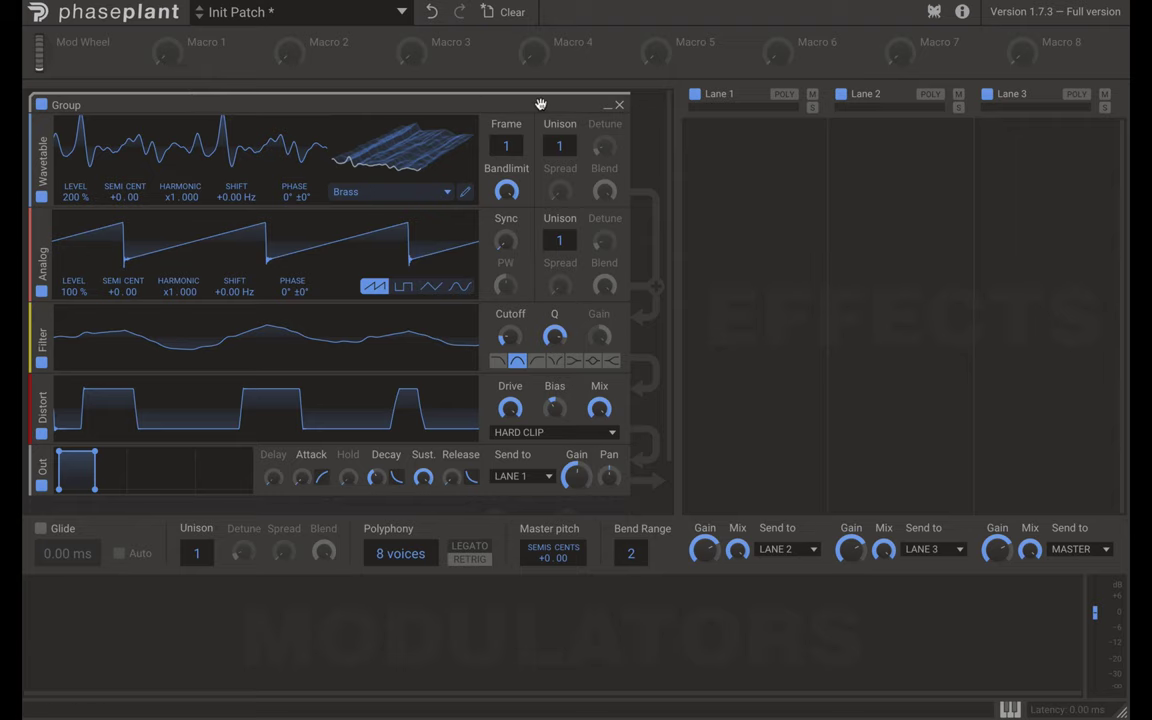
mouse_move(537, 103)
mouse_down()
mouse_move(542, 134)
mouse_move(545, 105)
mouse_up()
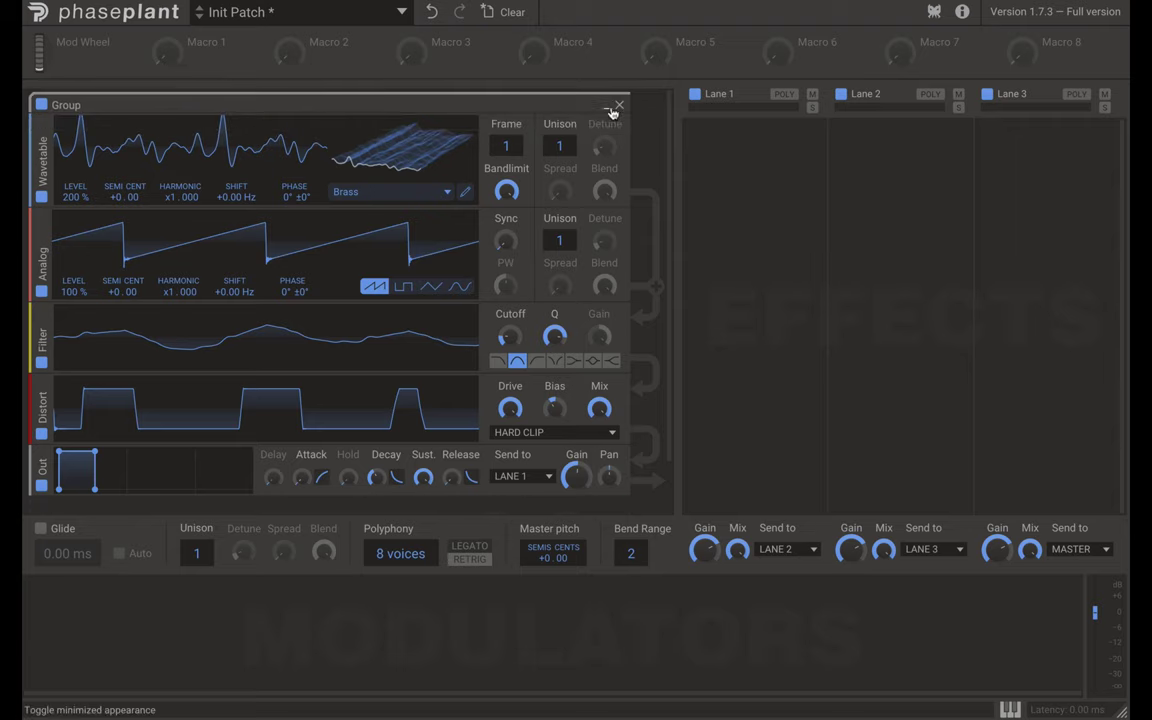
click(609, 106)
click(609, 108)
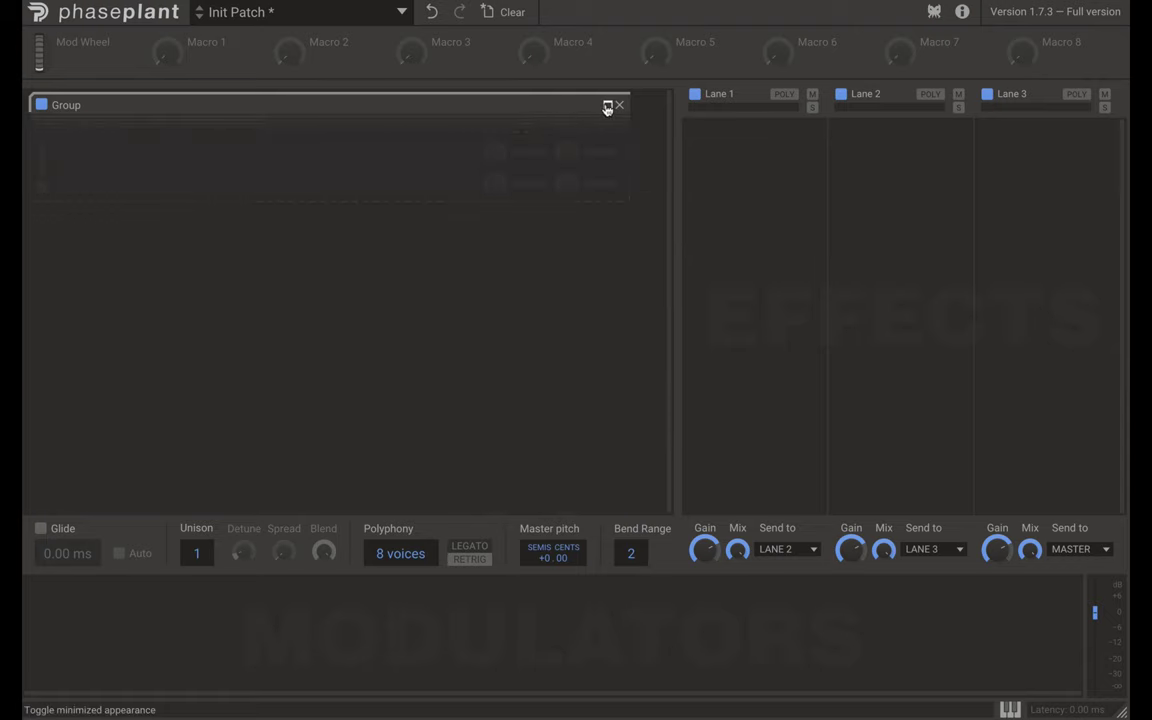
click(607, 107)
Delete the Group, undo the deletion, and bring up the module list below Out.
click(619, 105)
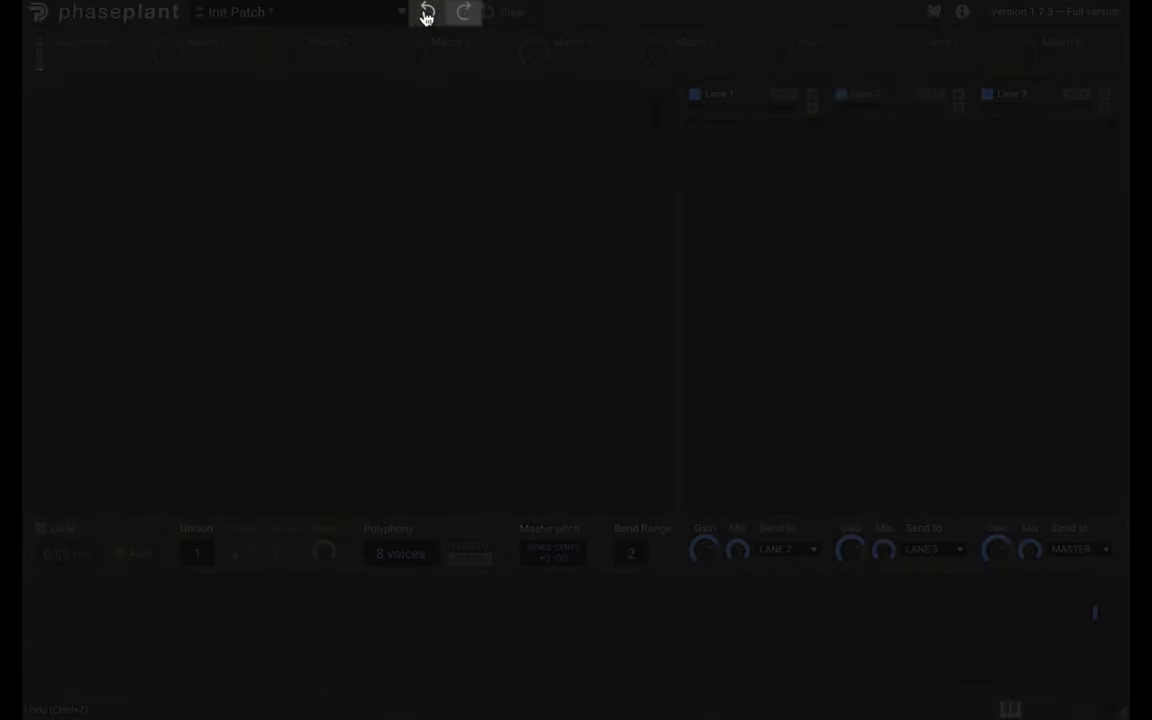
click(426, 14)
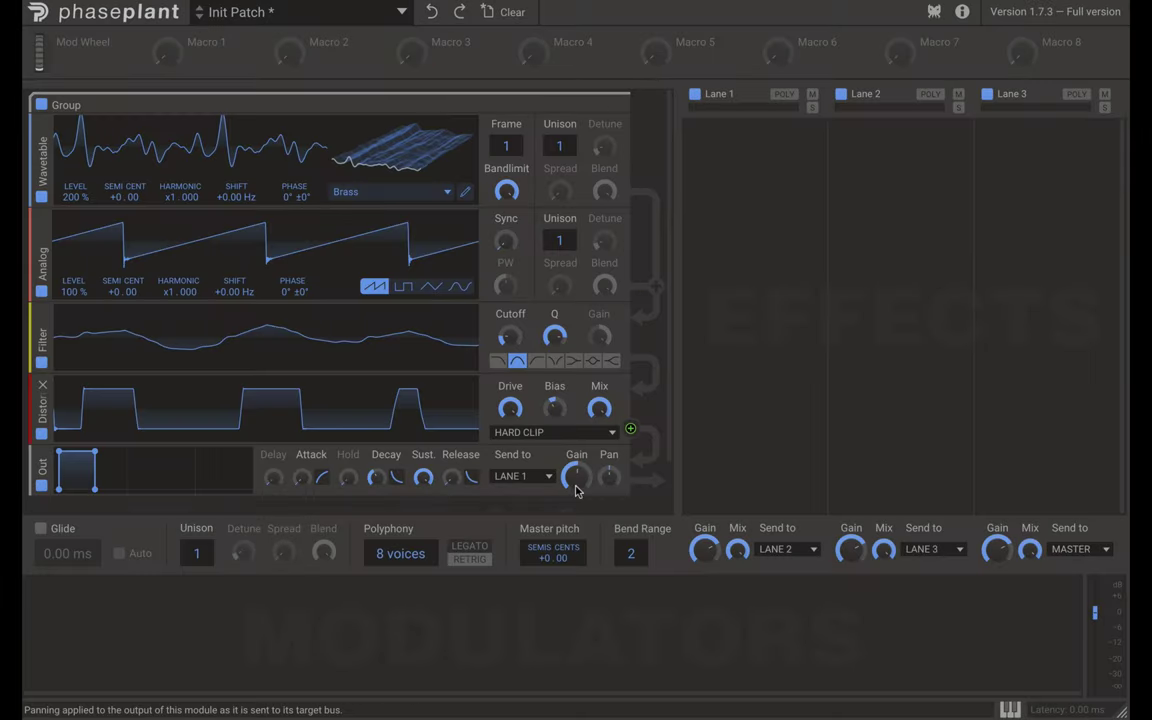
scroll(492, 488, down, 1)
click(422, 476)
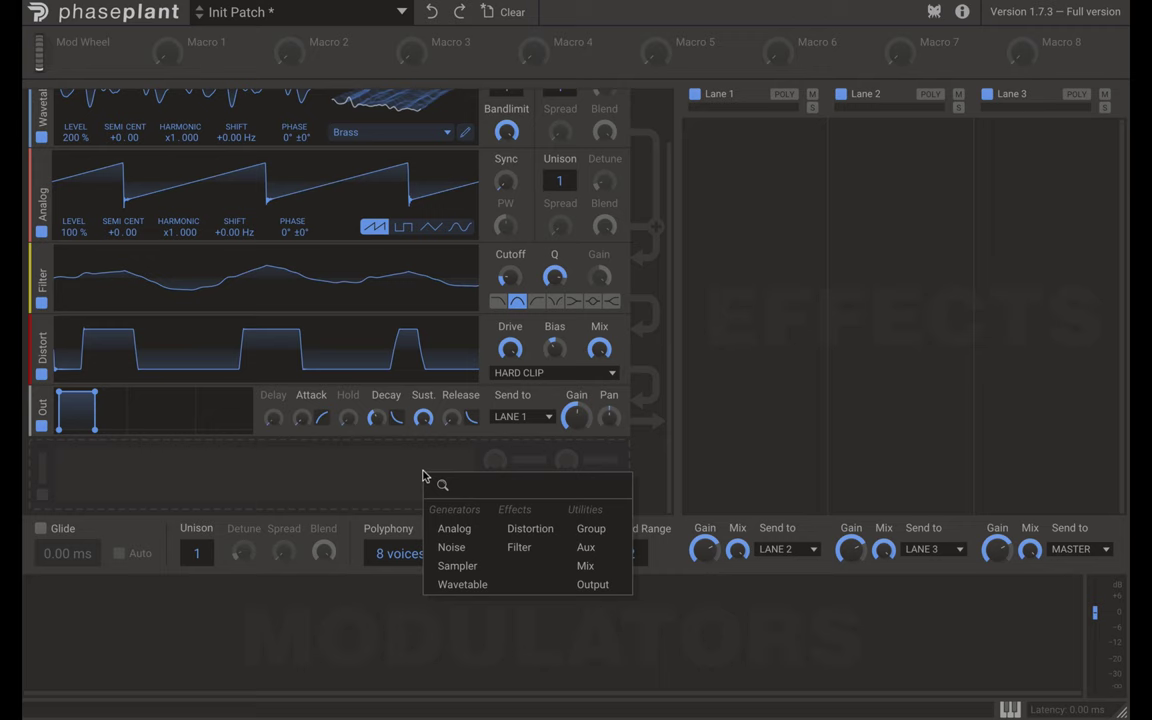
Add an Aux module below Out and route the Wavetable into it at 100%.
click(588, 549)
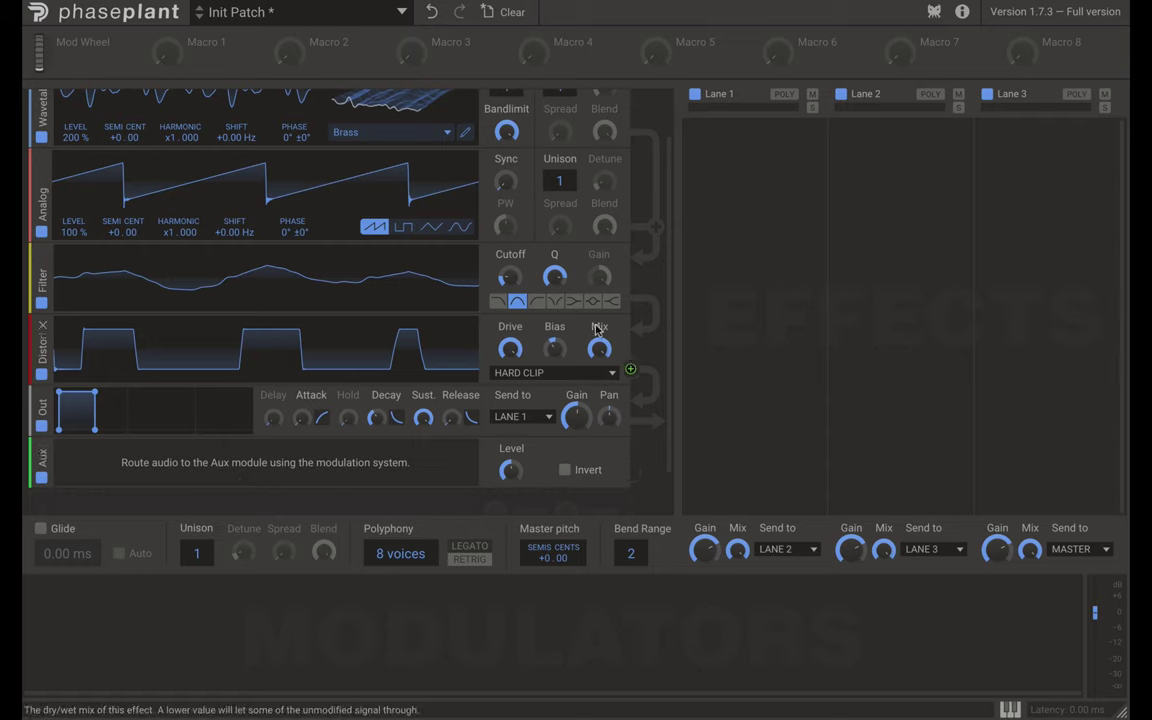
scroll(370, 175, up, 3)
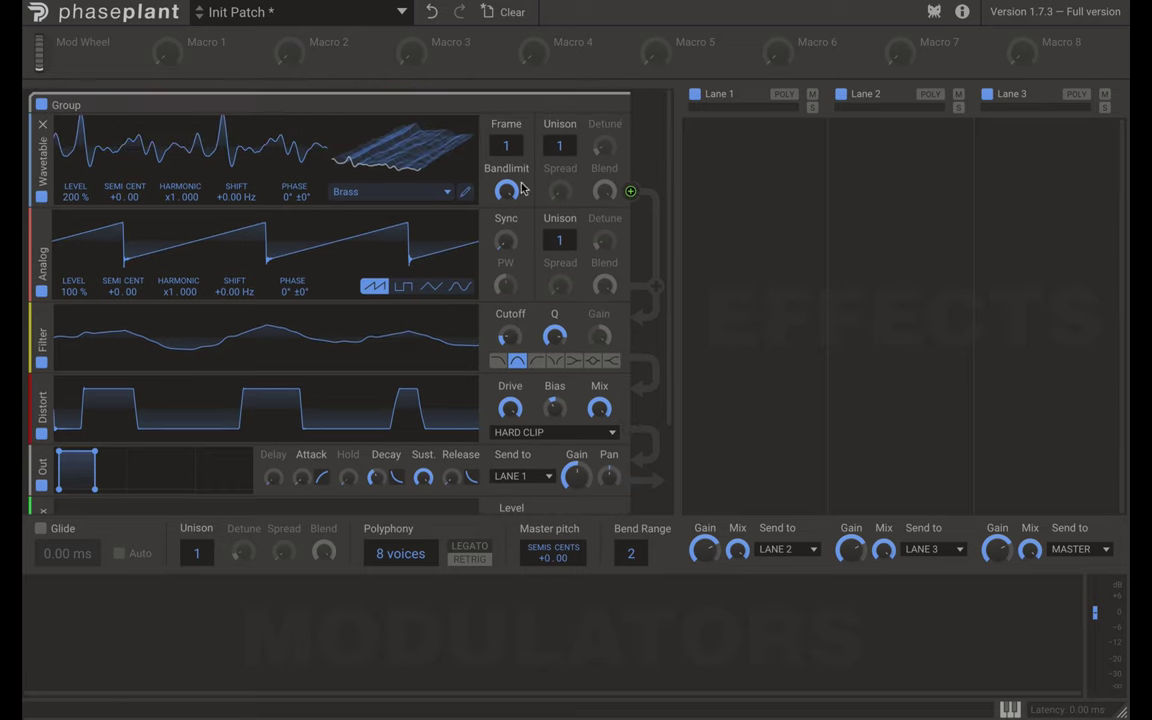
click(630, 192)
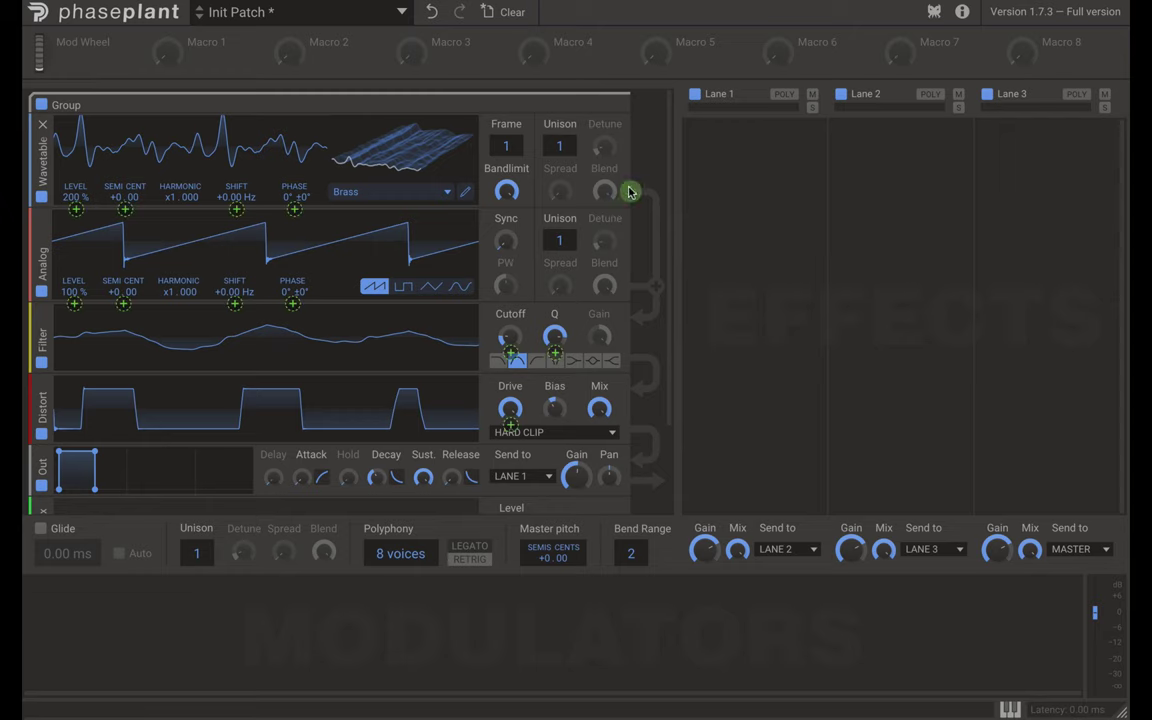
scroll(320, 420, down, 3)
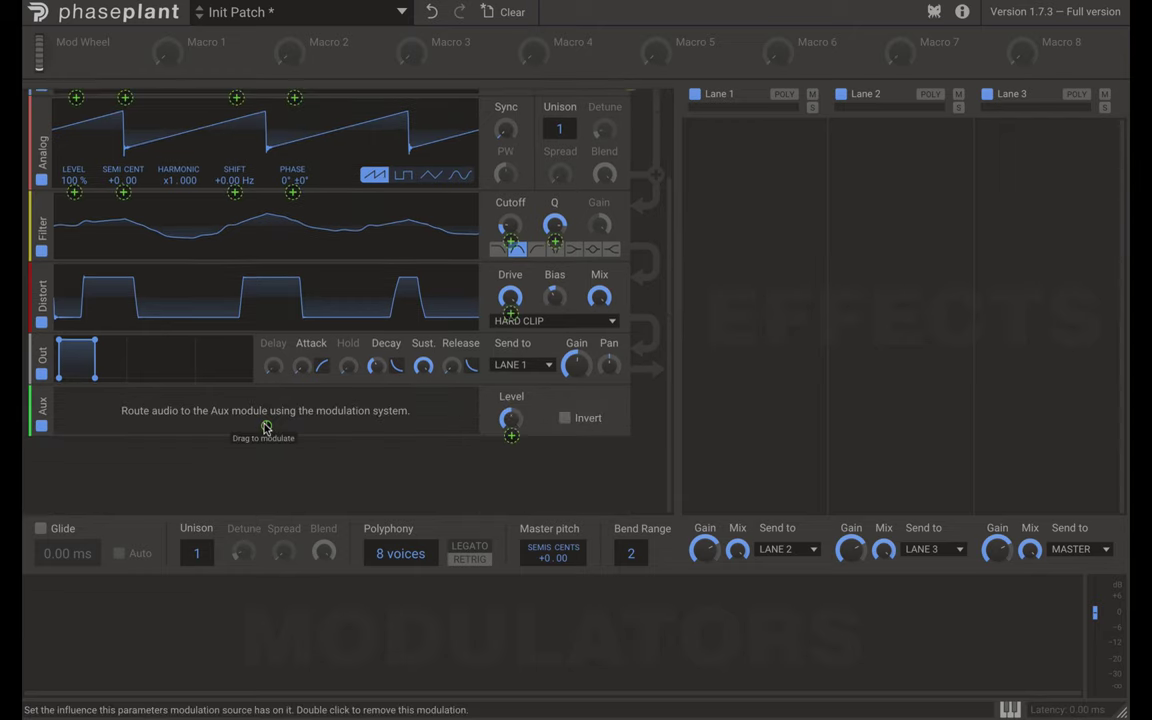
click(266, 428)
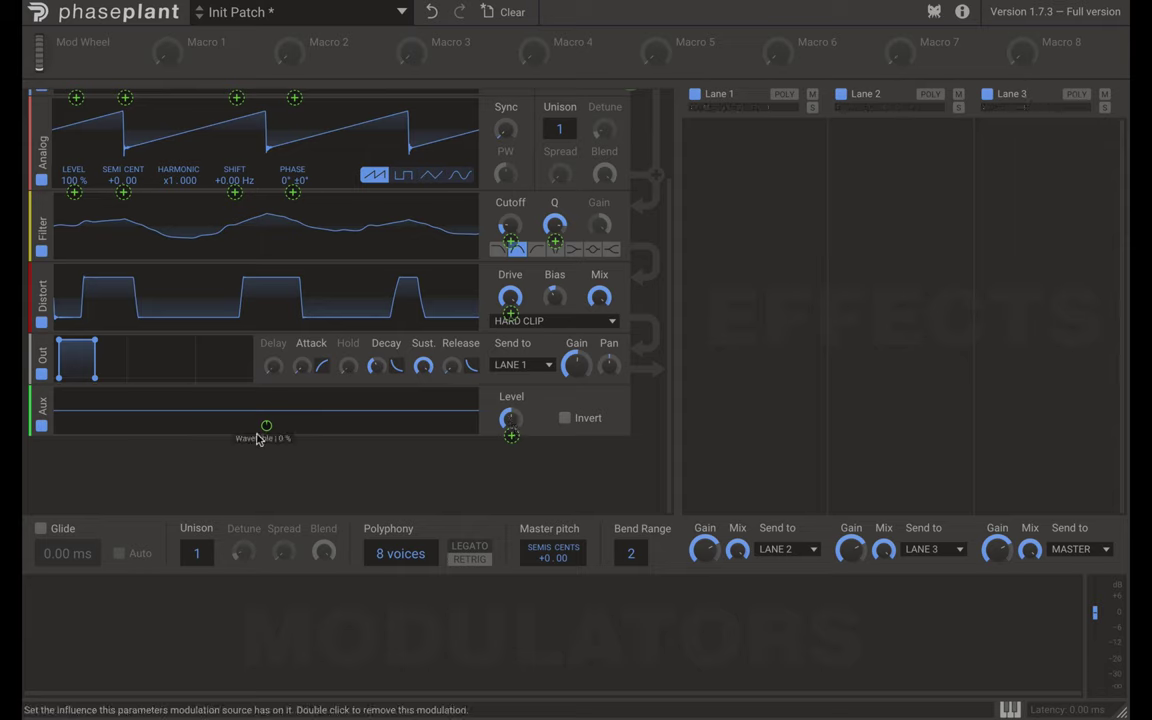
drag(266, 428, 266, 380)
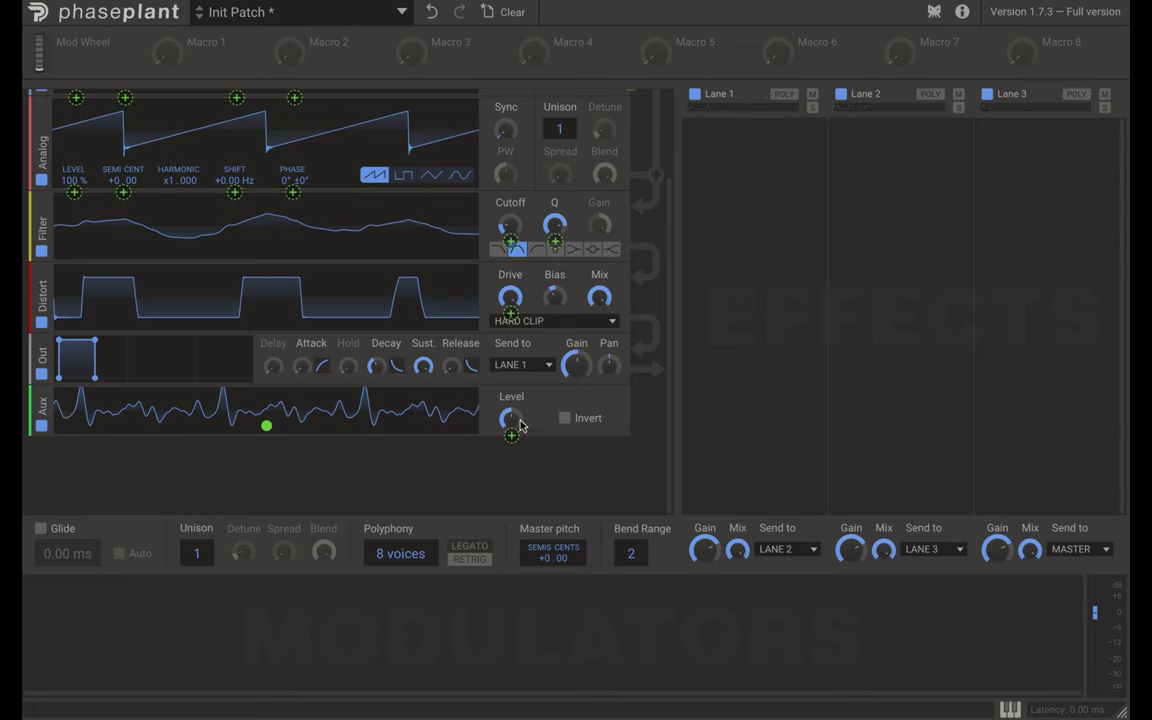
Add an Output module below Aux, lower the first Out's gain to -13.11 dB, and adjust Aux level.
click(409, 486)
click(566, 592)
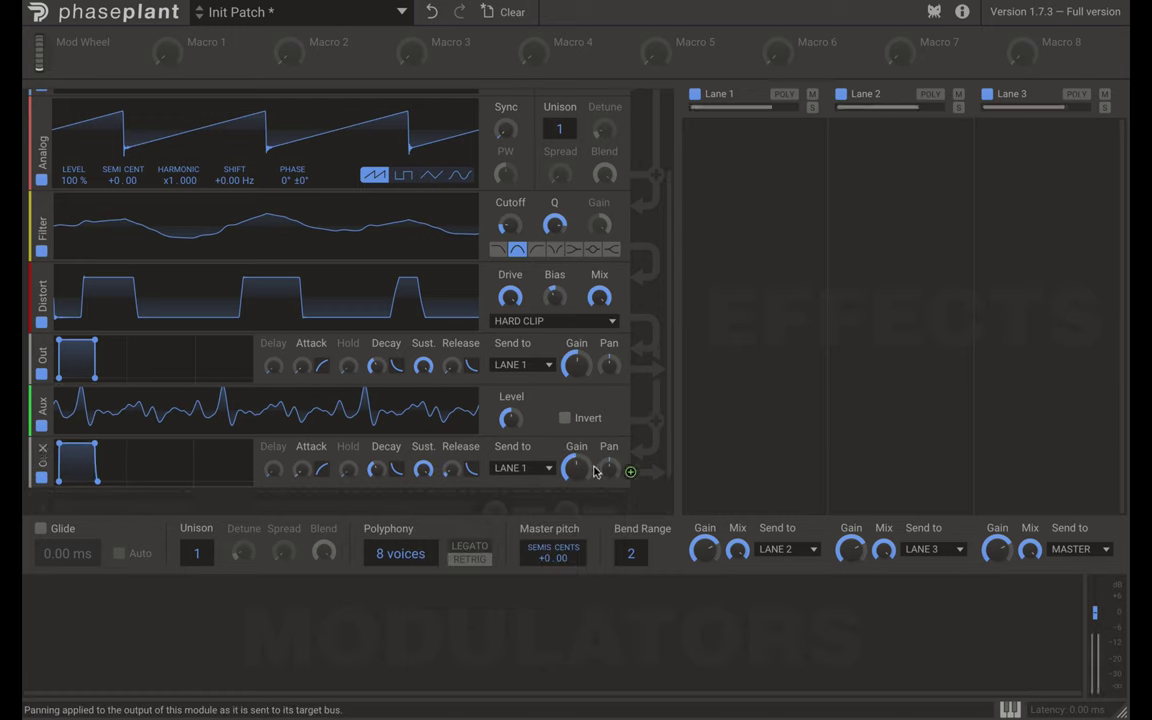
drag(576, 362, 576, 420)
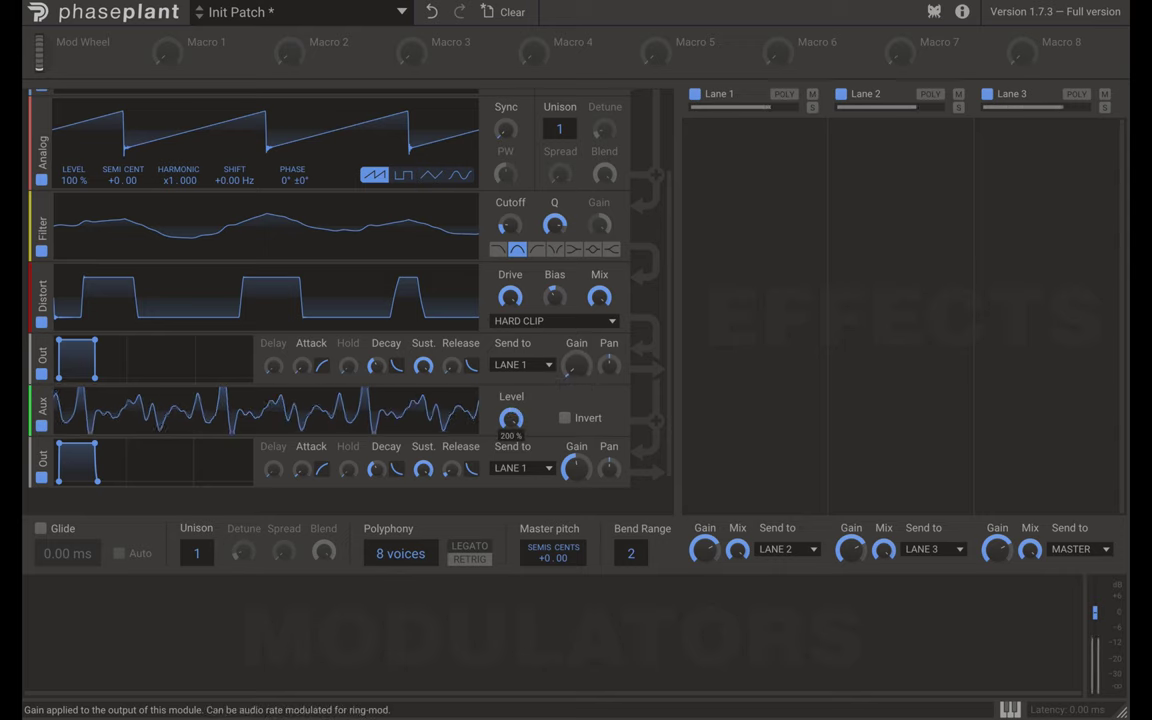
mouse_move(507, 417)
mouse_down()
mouse_move(507, 442)
mouse_move(507, 395)
mouse_up()
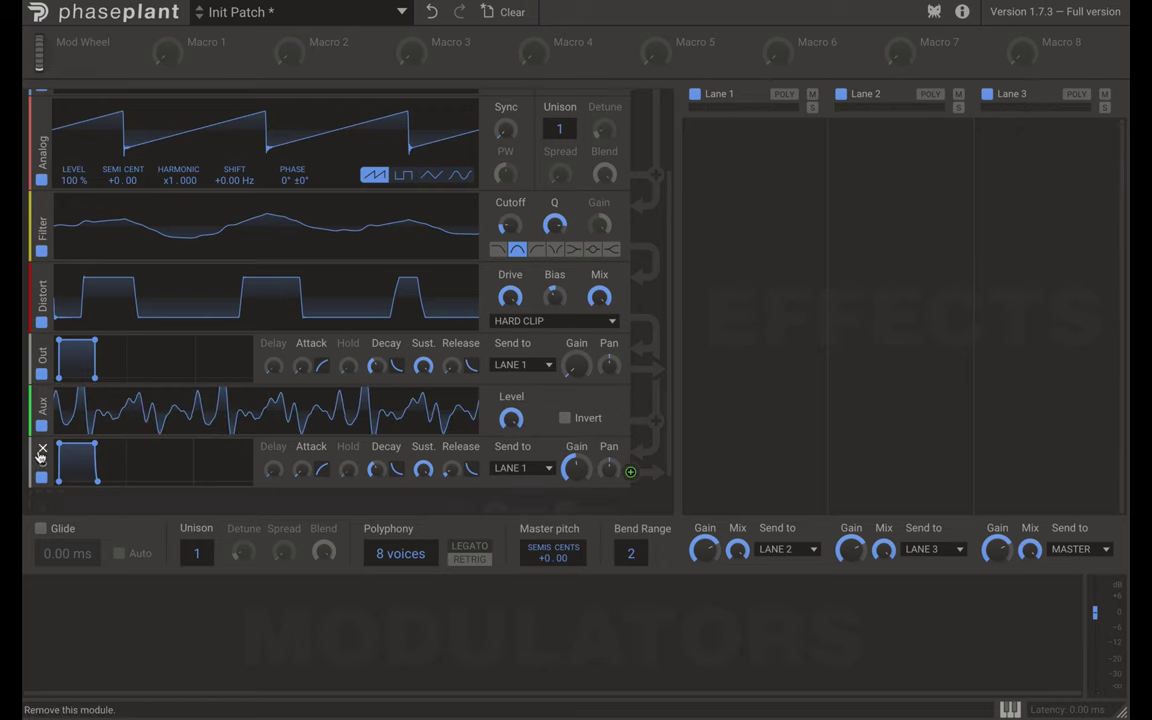
scroll(40, 442, up, 2)
scroll(57, 425, down, 3)
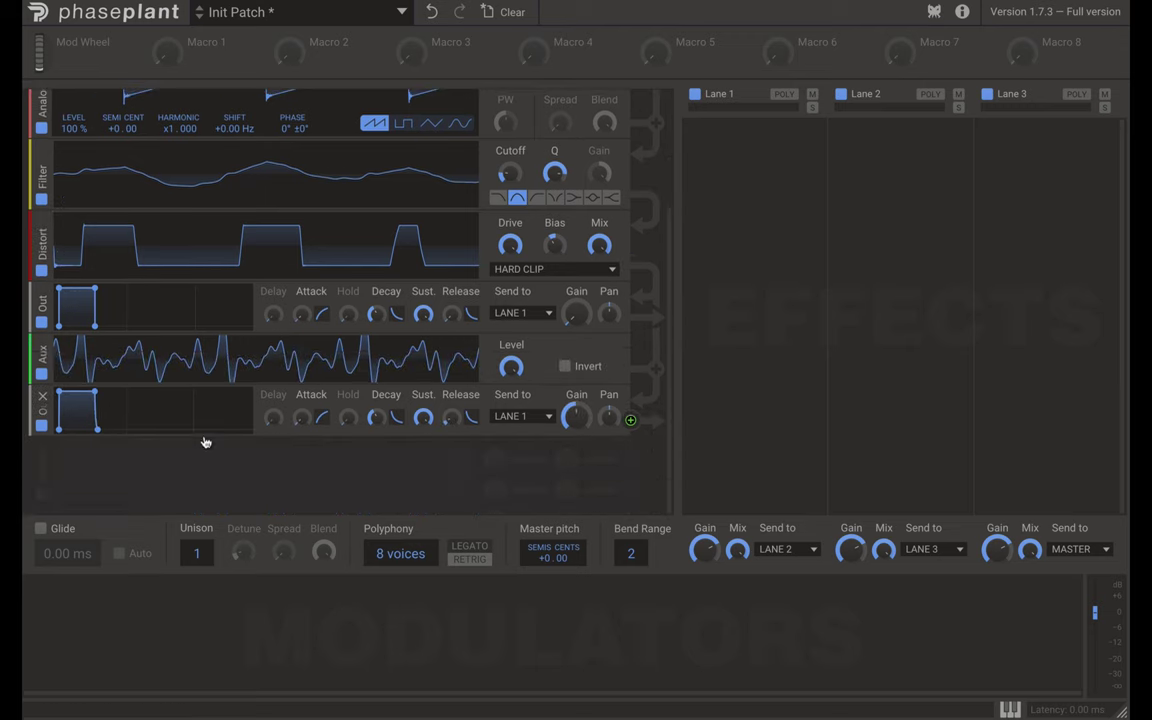
Add an empty Group below the second Out and move both the Out and the Aux module into it.
click(165, 478)
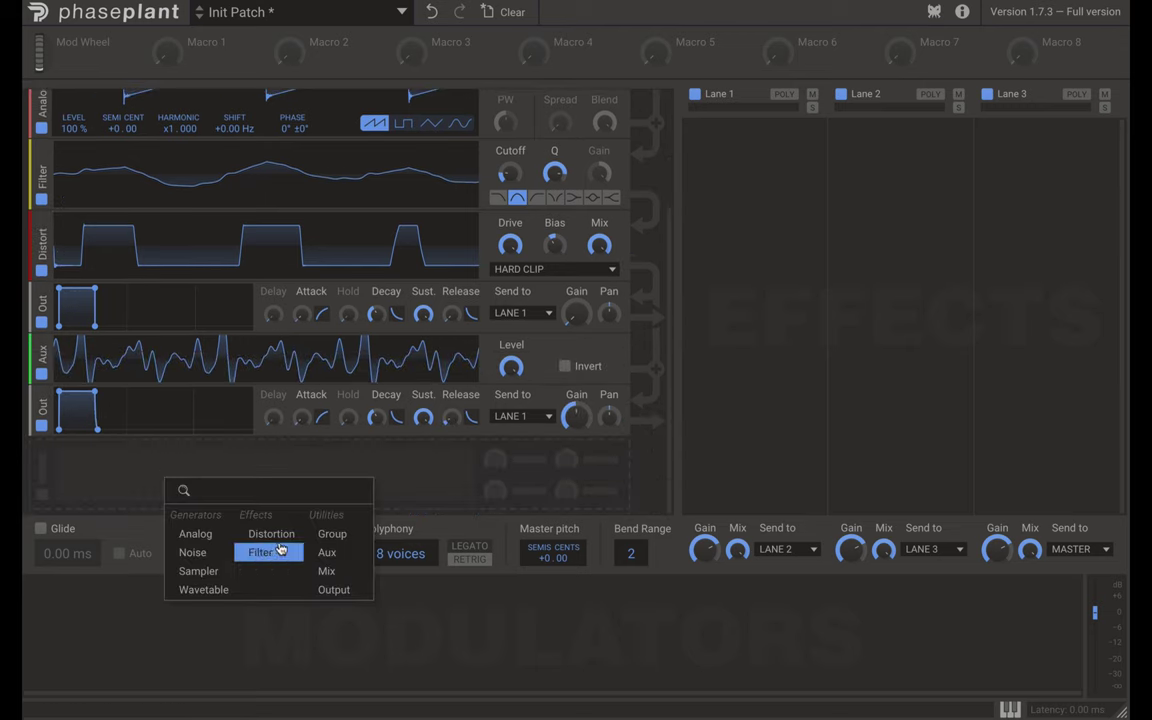
click(330, 534)
drag(44, 400, 49, 493)
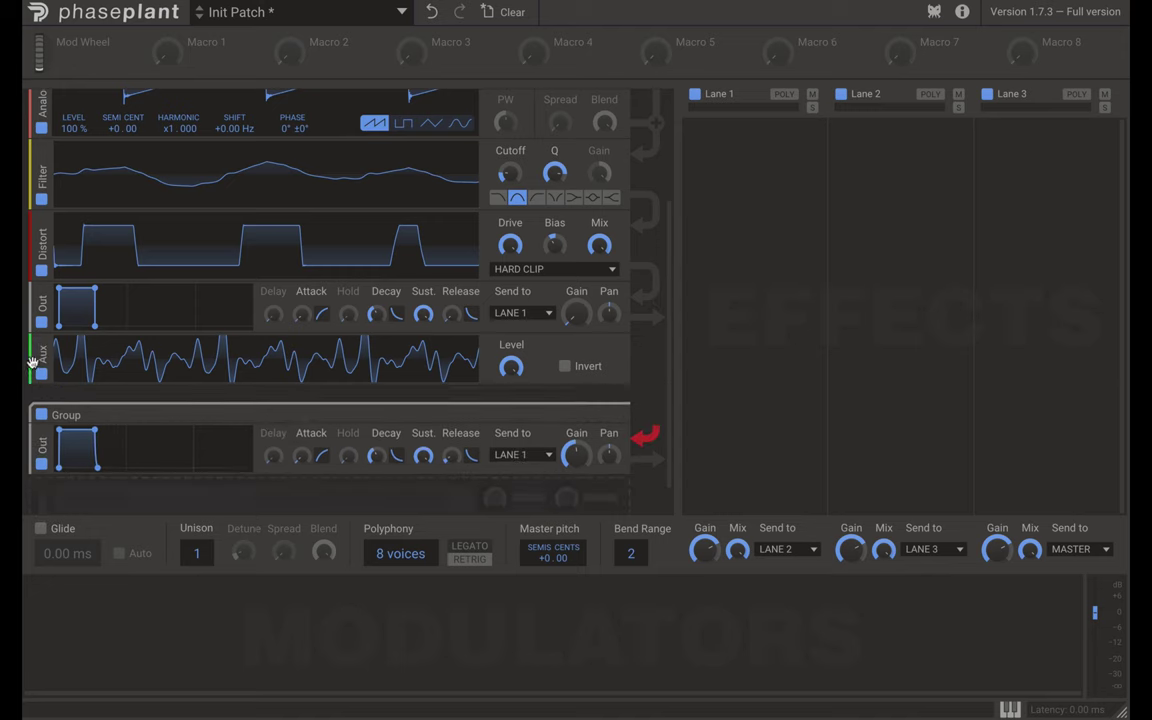
drag(42, 355, 42, 400)
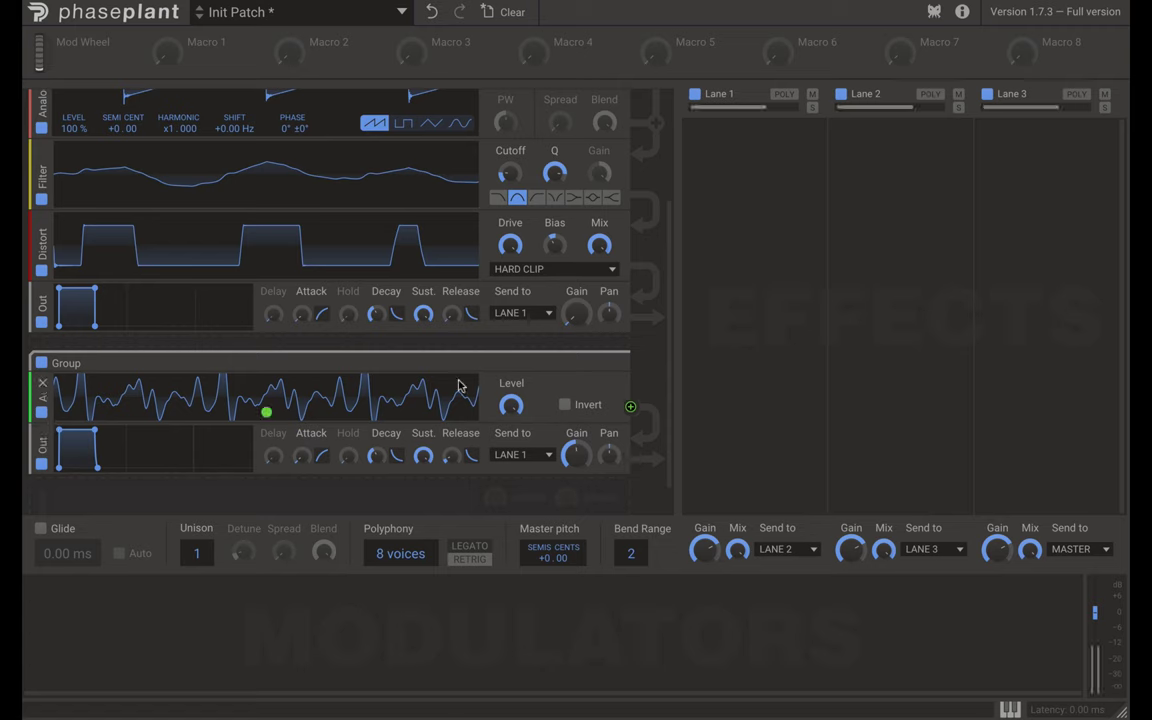
Raise the group's output gain, then test the Aux level and toggle its inversion on and off.
mouse_move(576, 455)
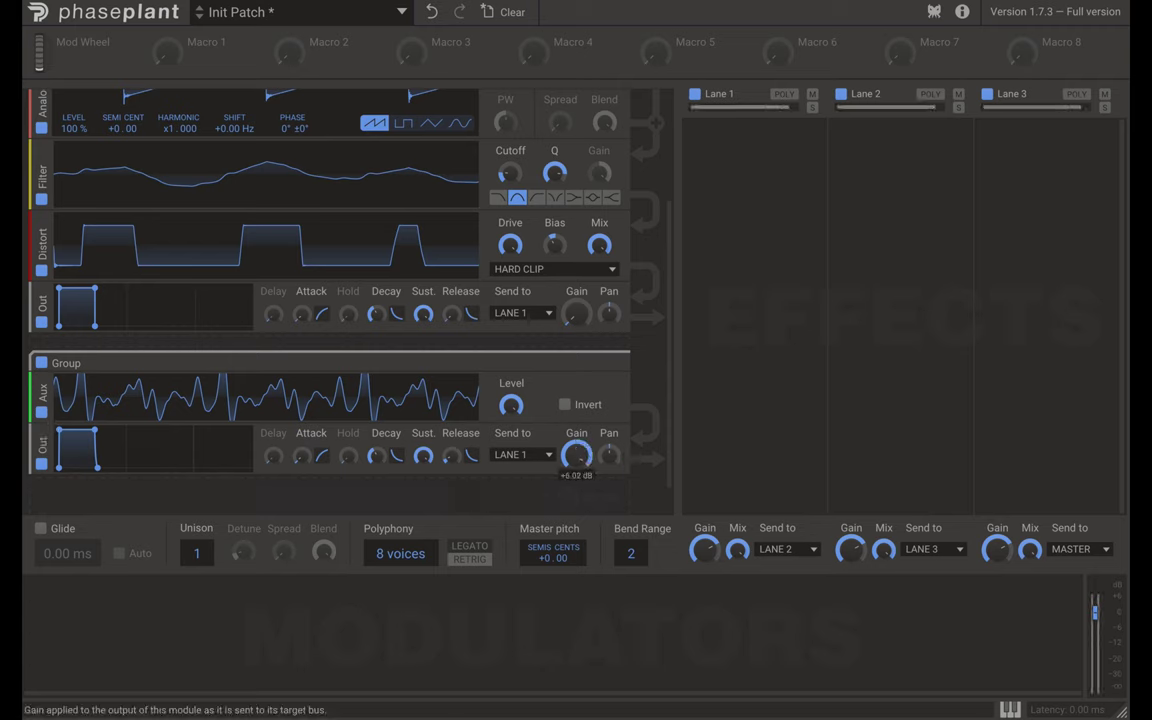
drag(576, 455, 576, 418)
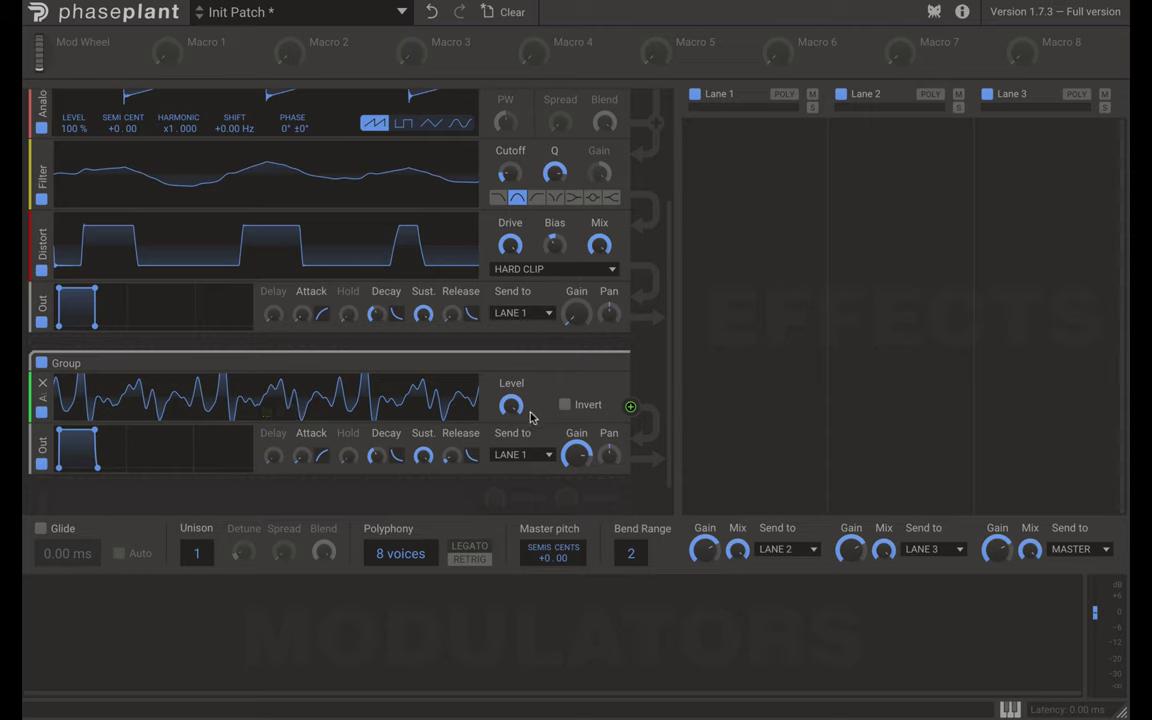
drag(511, 404, 566, 398)
click(566, 405)
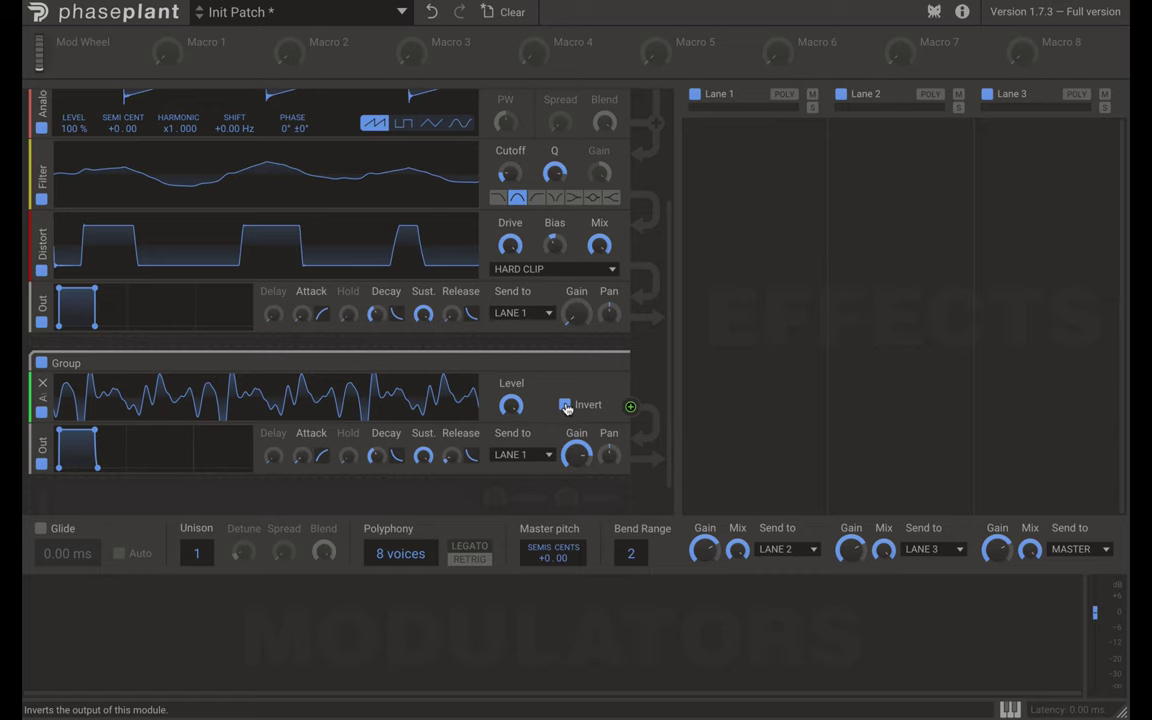
click(566, 405)
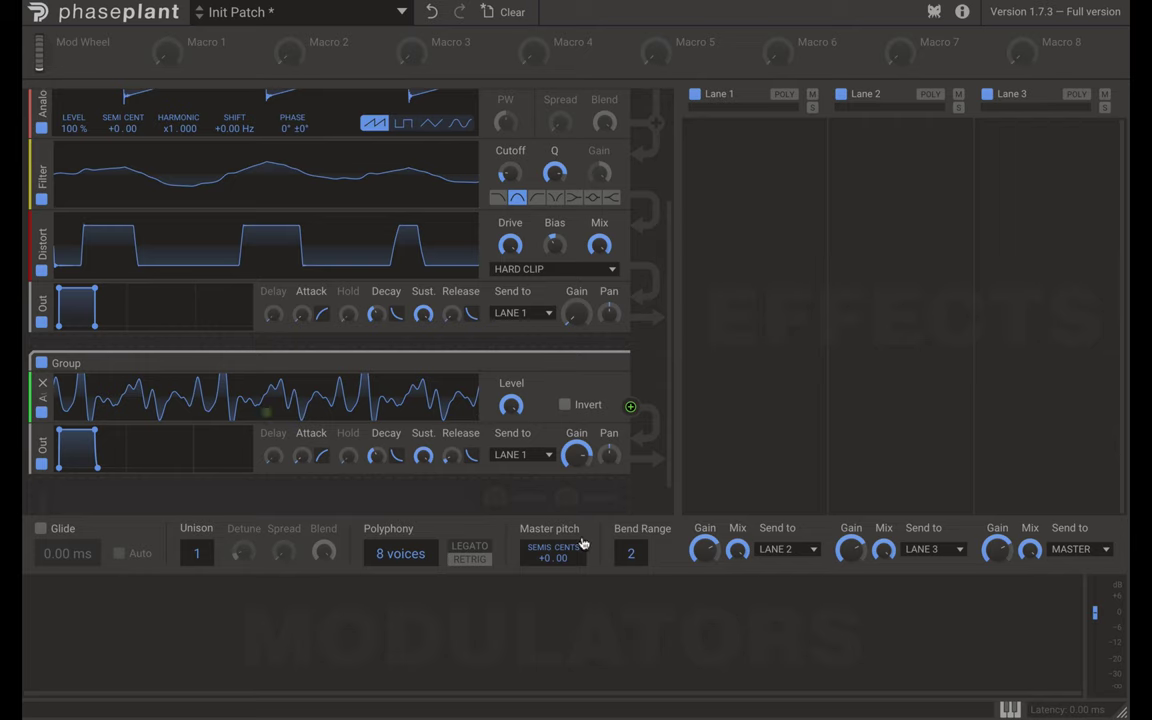
Add a Mix module to the group from the module list.
scroll(333, 420, down, 1)
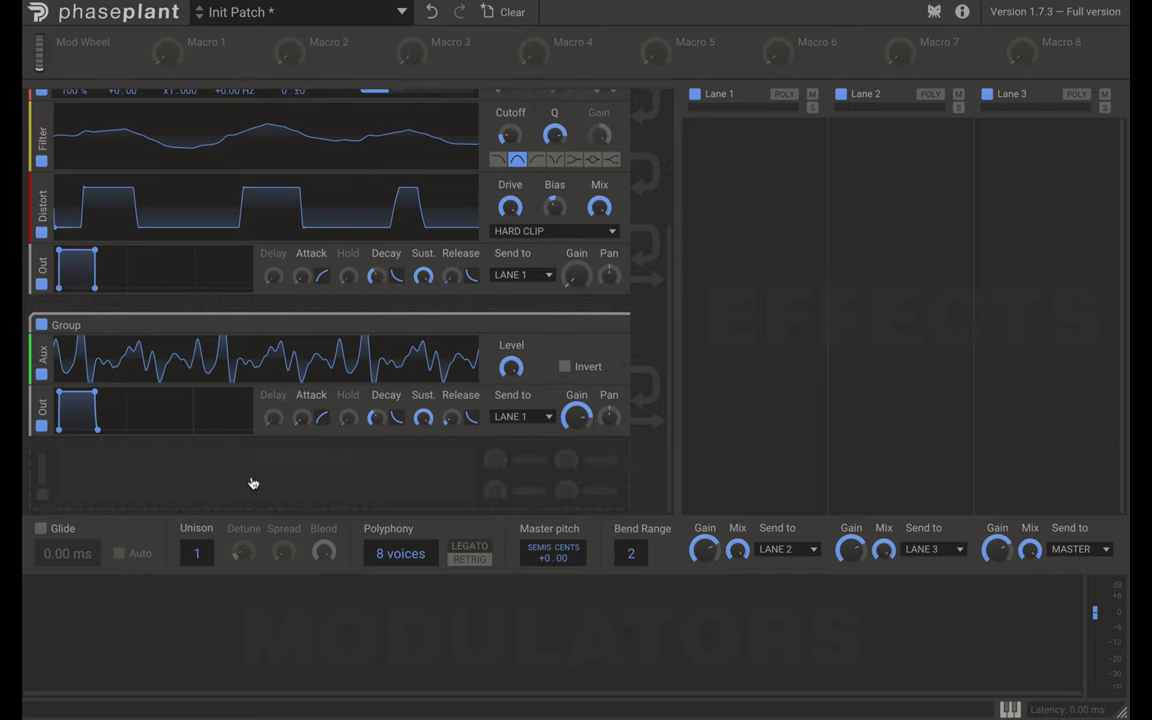
click(309, 467)
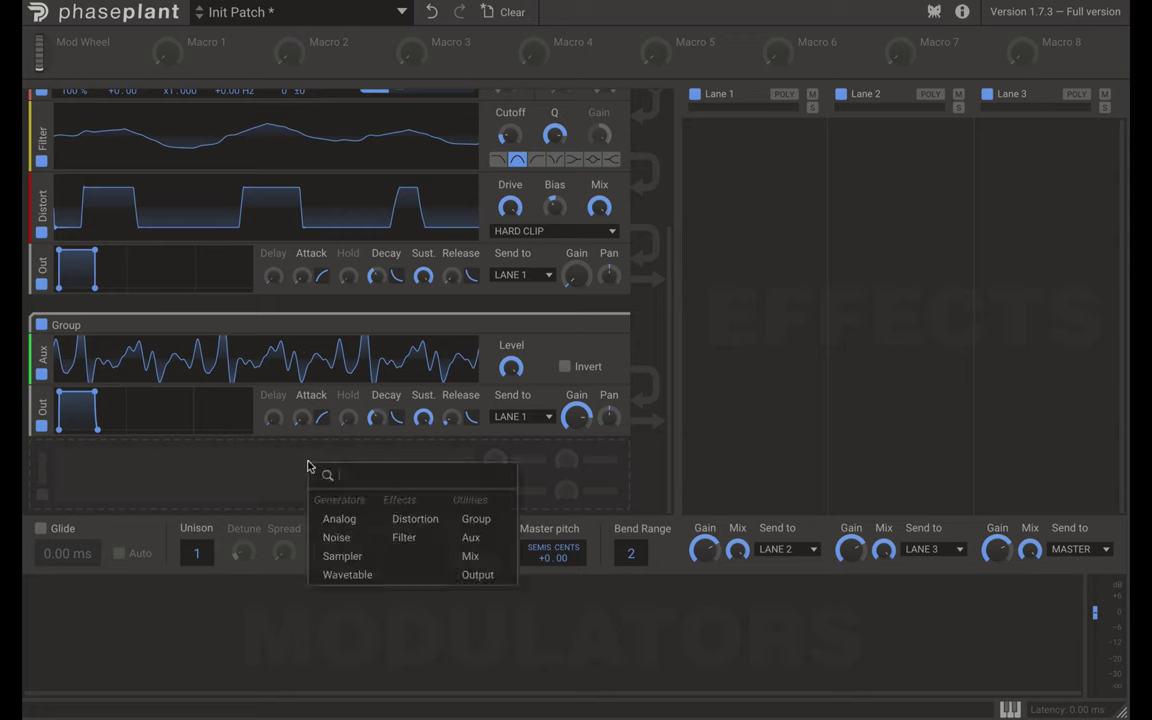
click(481, 556)
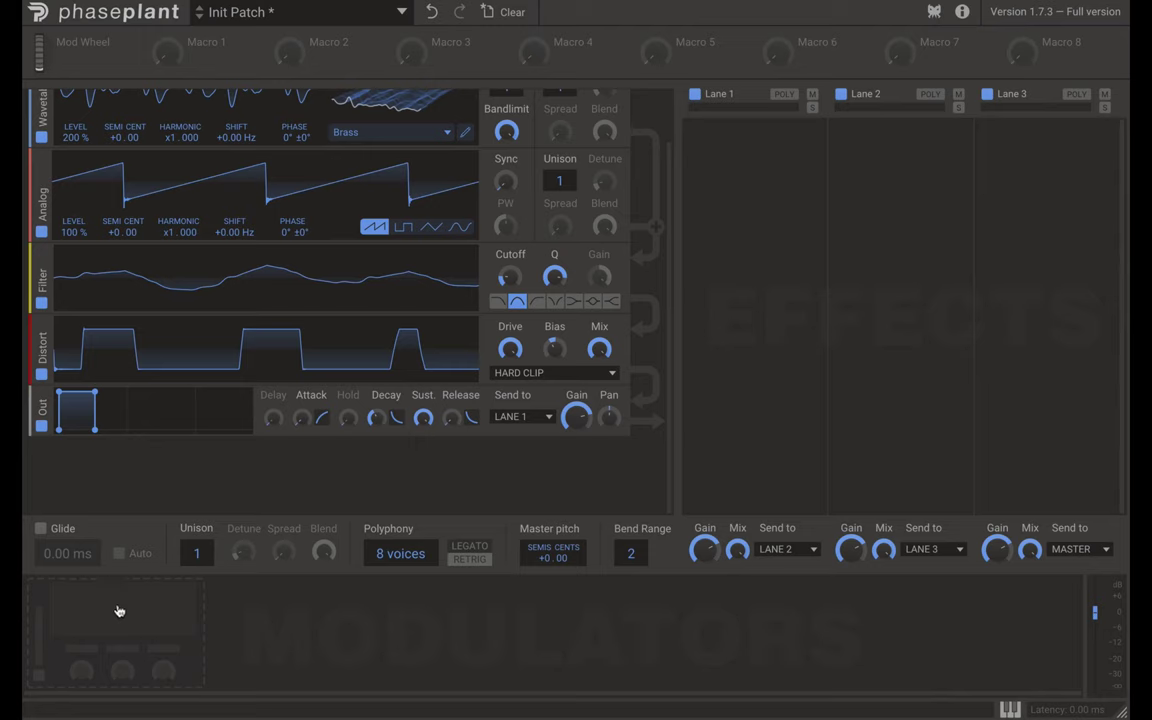
Add an Envelope modulator with a longer attack and decay, and nudge the filter cutoff.
click(91, 624)
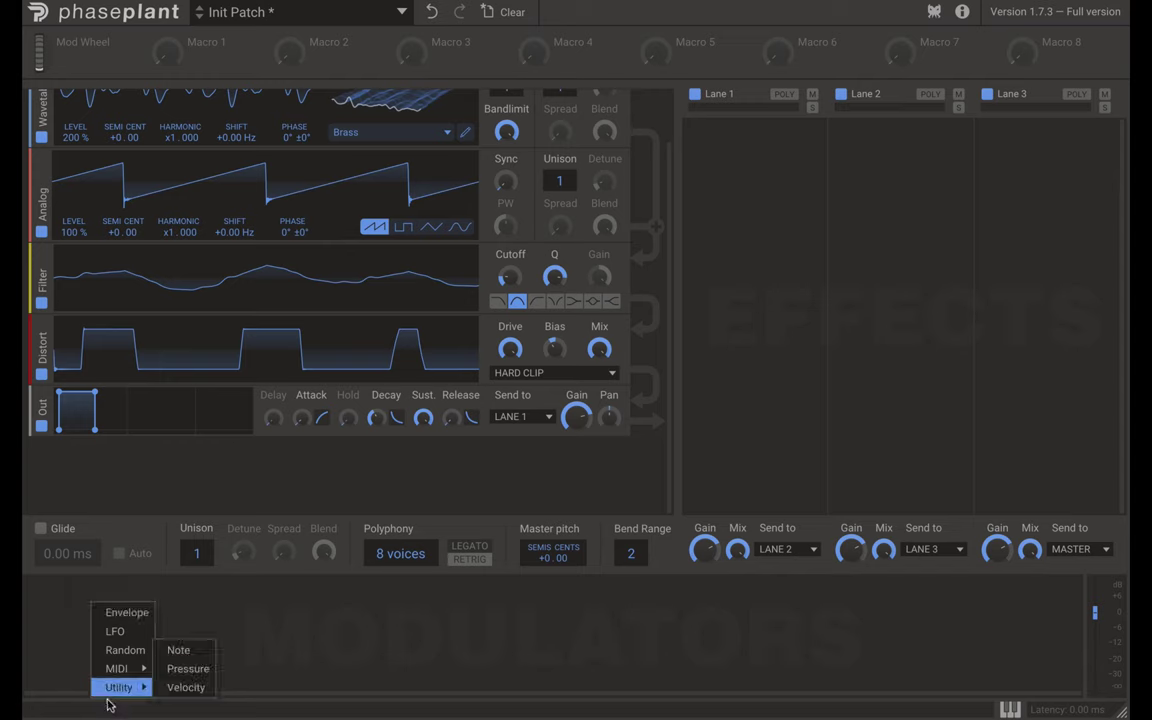
click(121, 616)
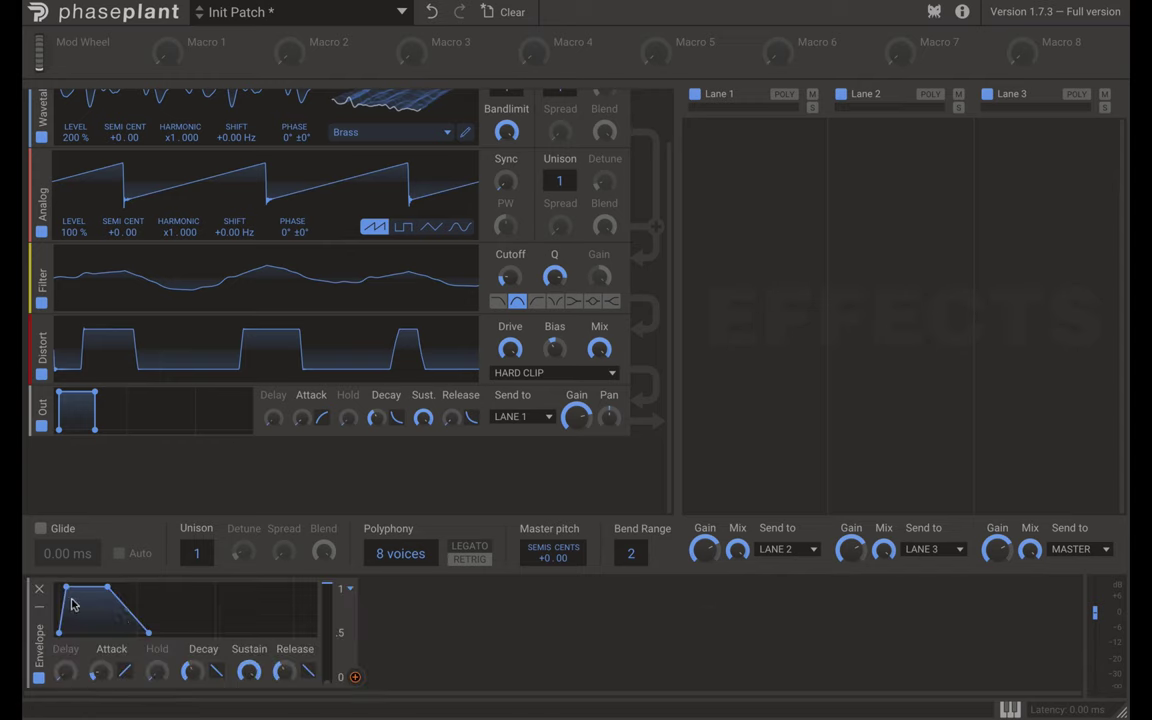
mouse_move(100, 672)
mouse_down()
mouse_move(100, 660)
mouse_move(100, 670)
mouse_up()
drag(108, 589, 130, 588)
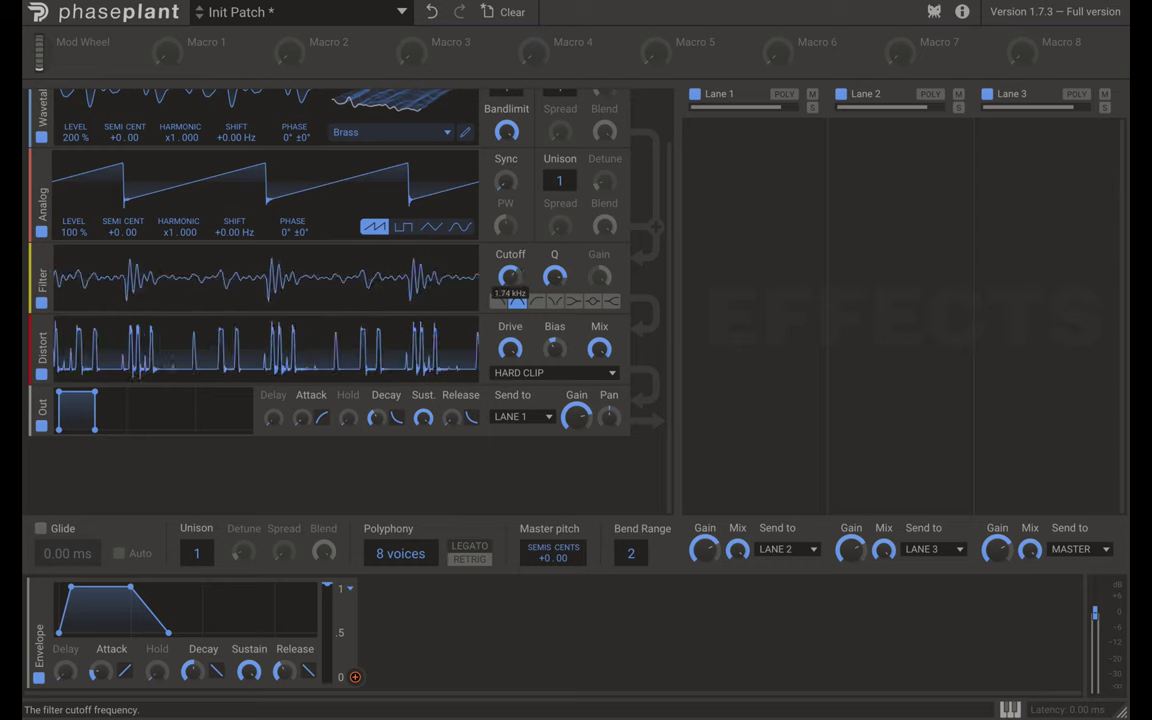
drag(509, 281, 509, 291)
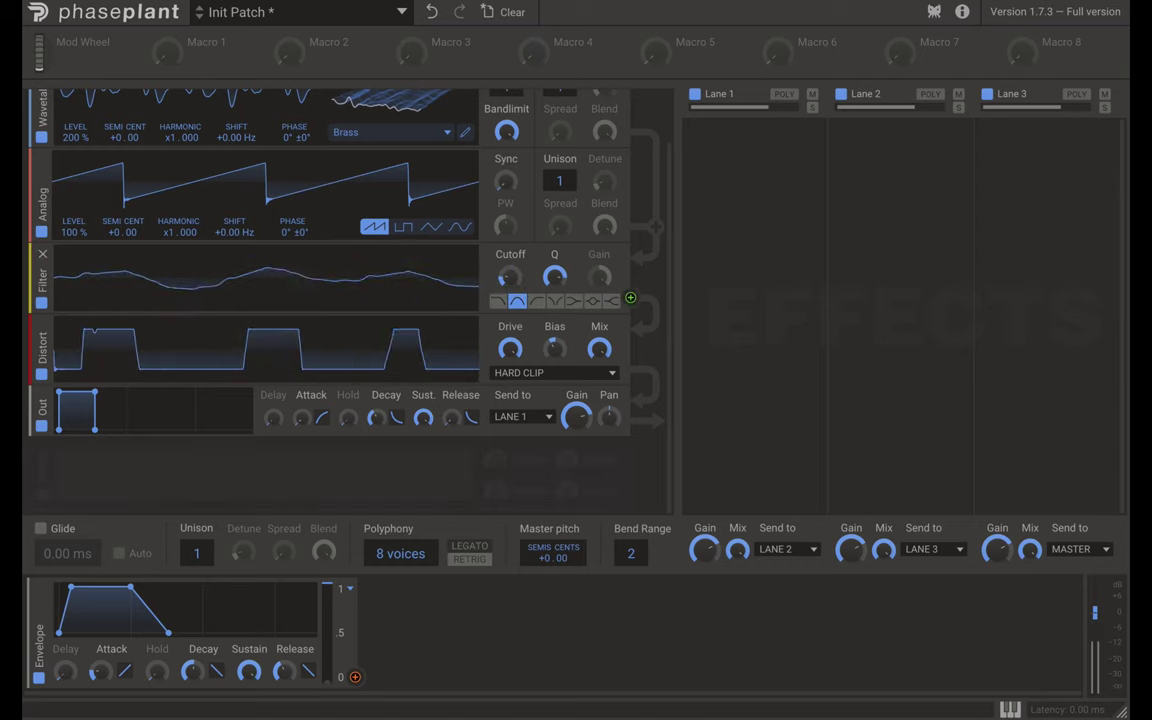
Route the envelope to Filter Cutoff, set 0% sustain with a shorter decay, and slightly lengthen the attack.
click(355, 678)
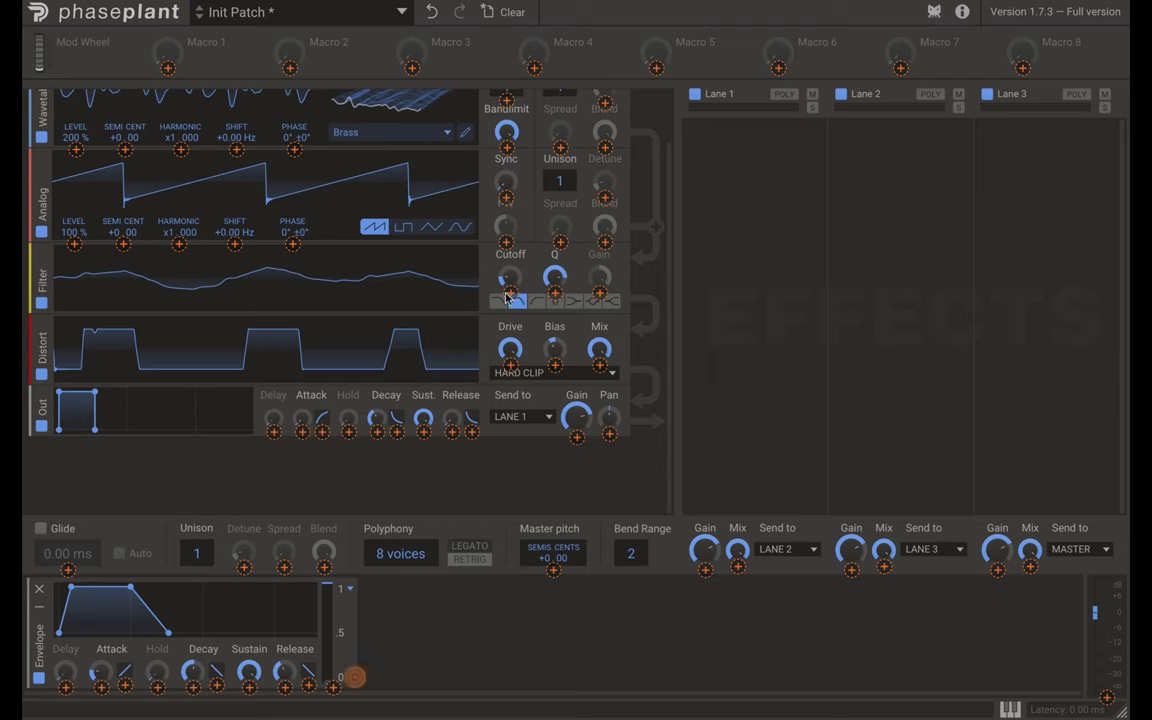
drag(510, 293, 470, 270)
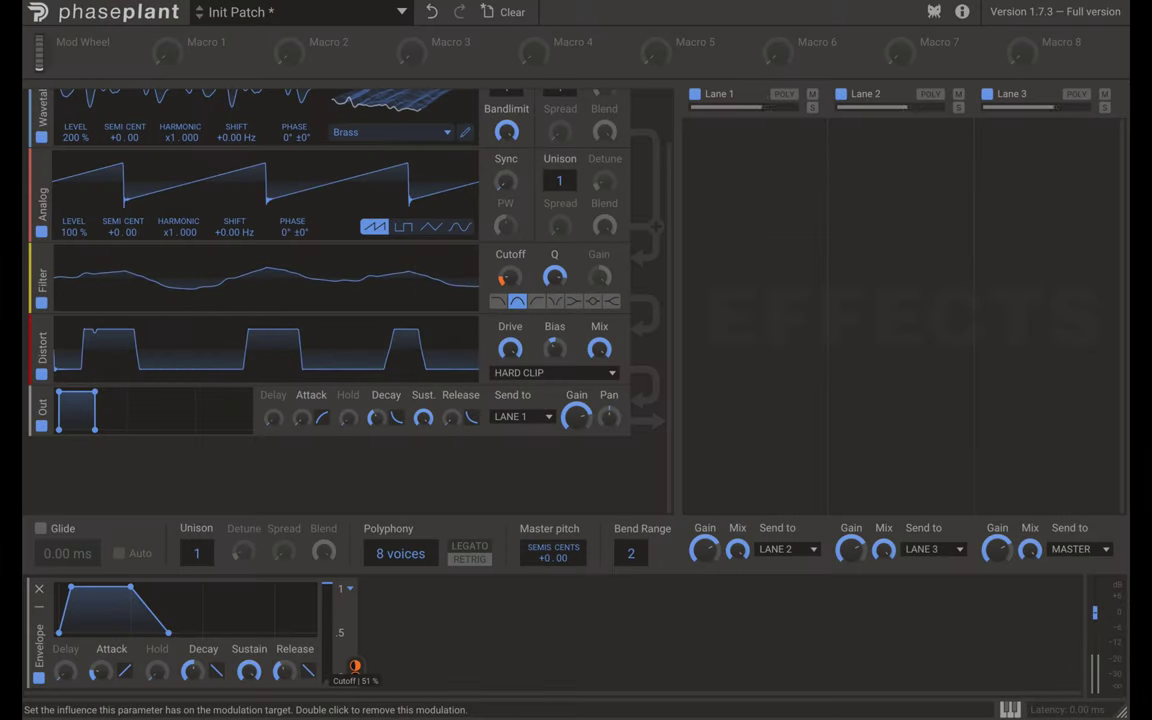
drag(130, 587, 140, 632)
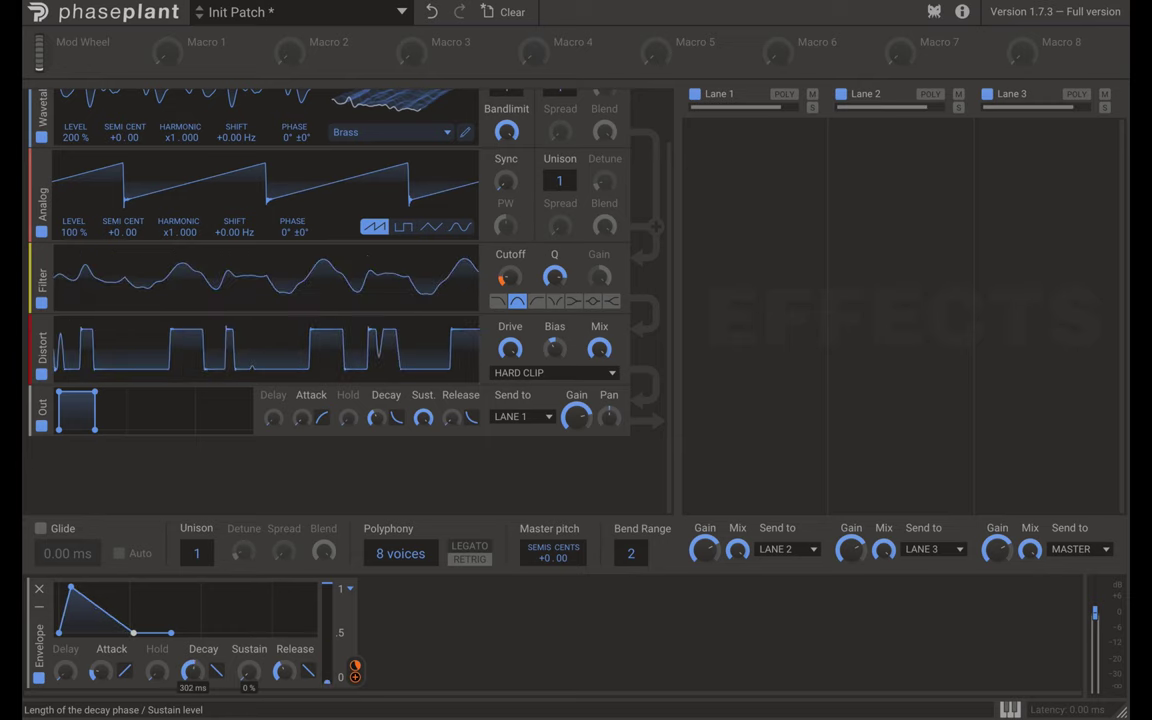
drag(70, 587, 93, 587)
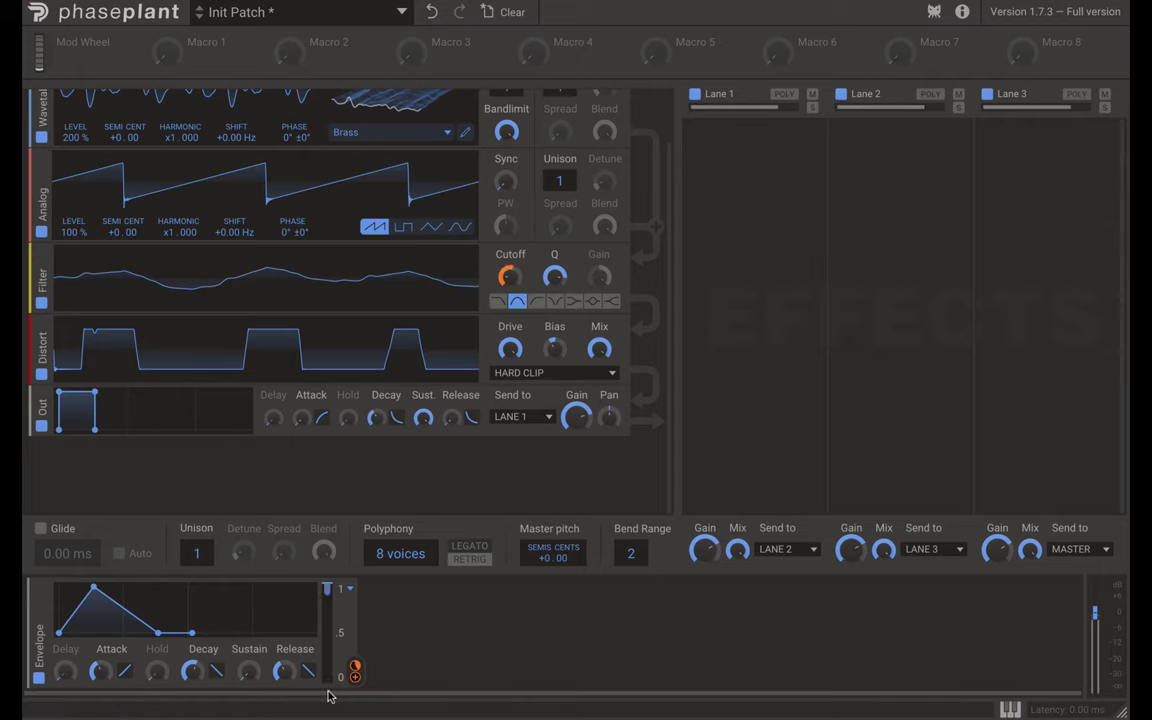
click(350, 589)
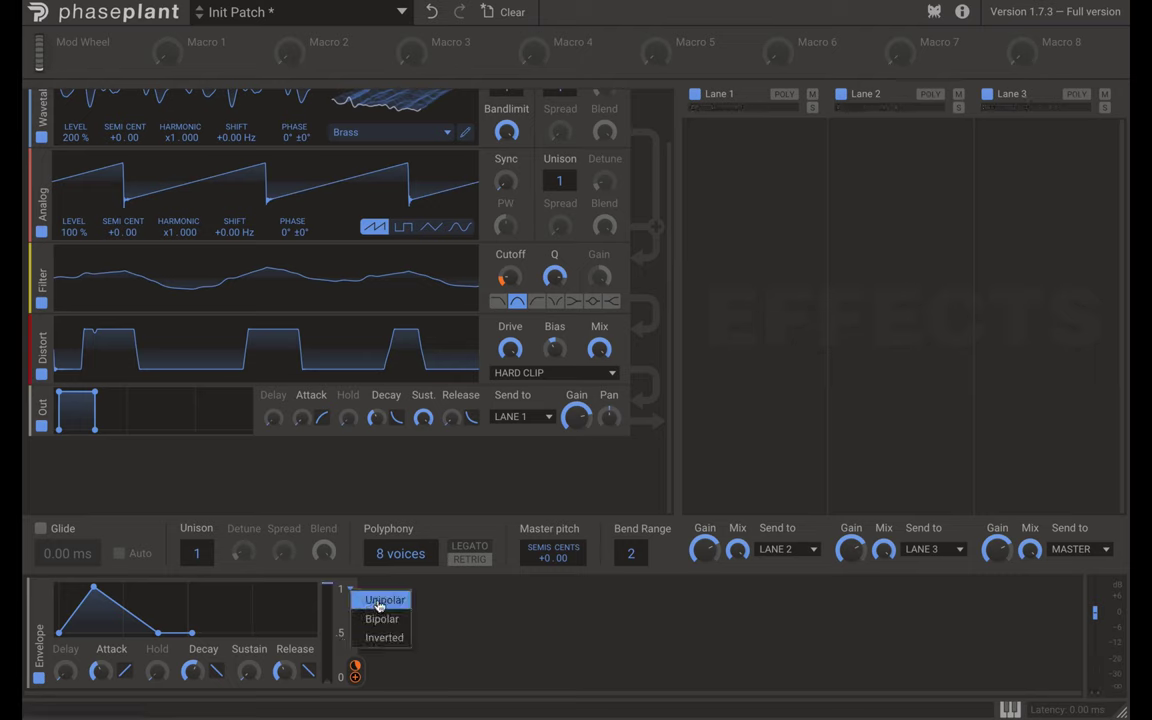
click(383, 619)
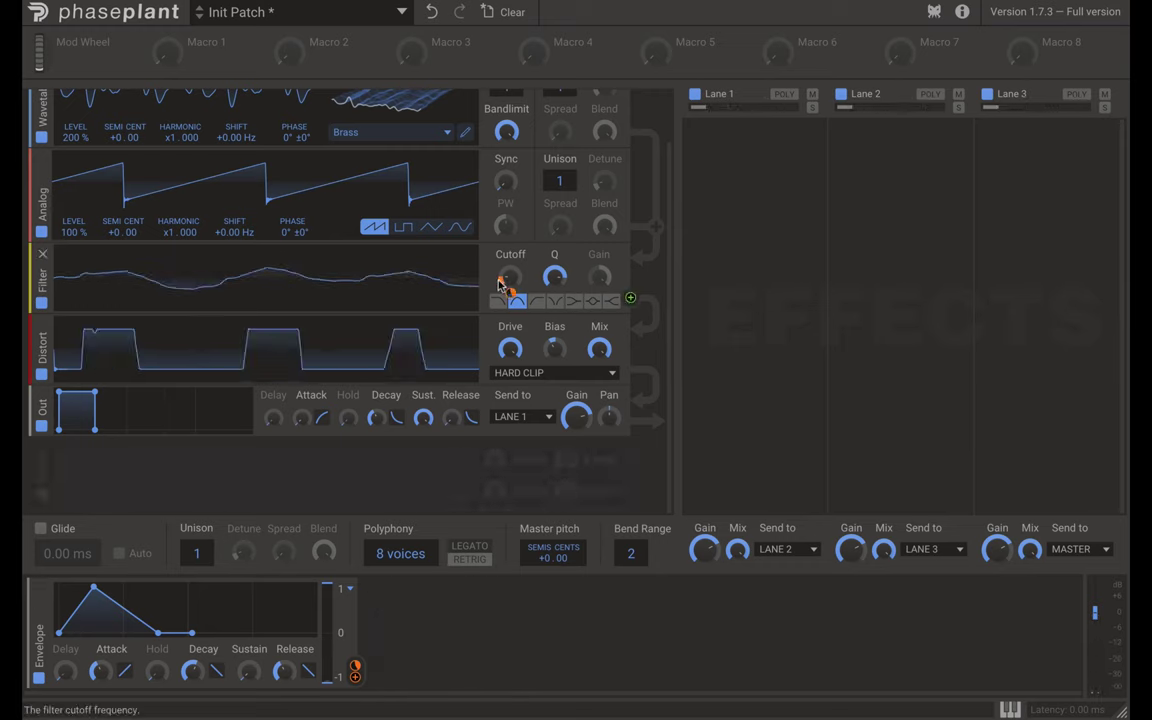
click(350, 589)
click(362, 640)
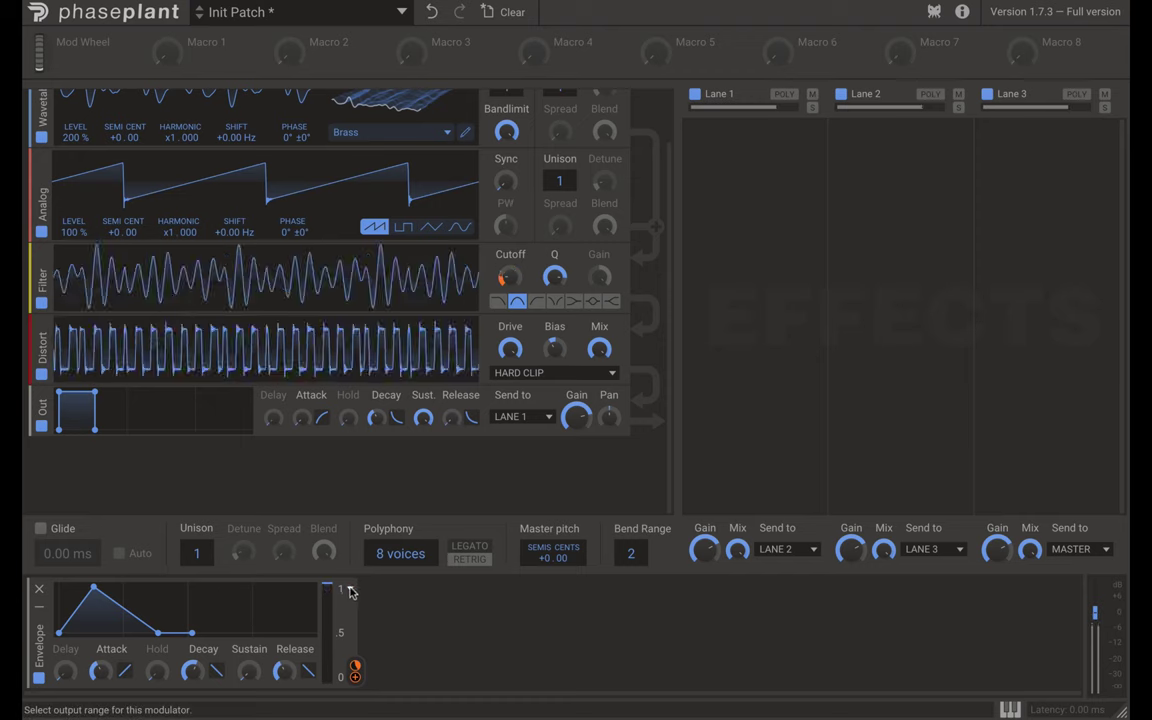
click(350, 590)
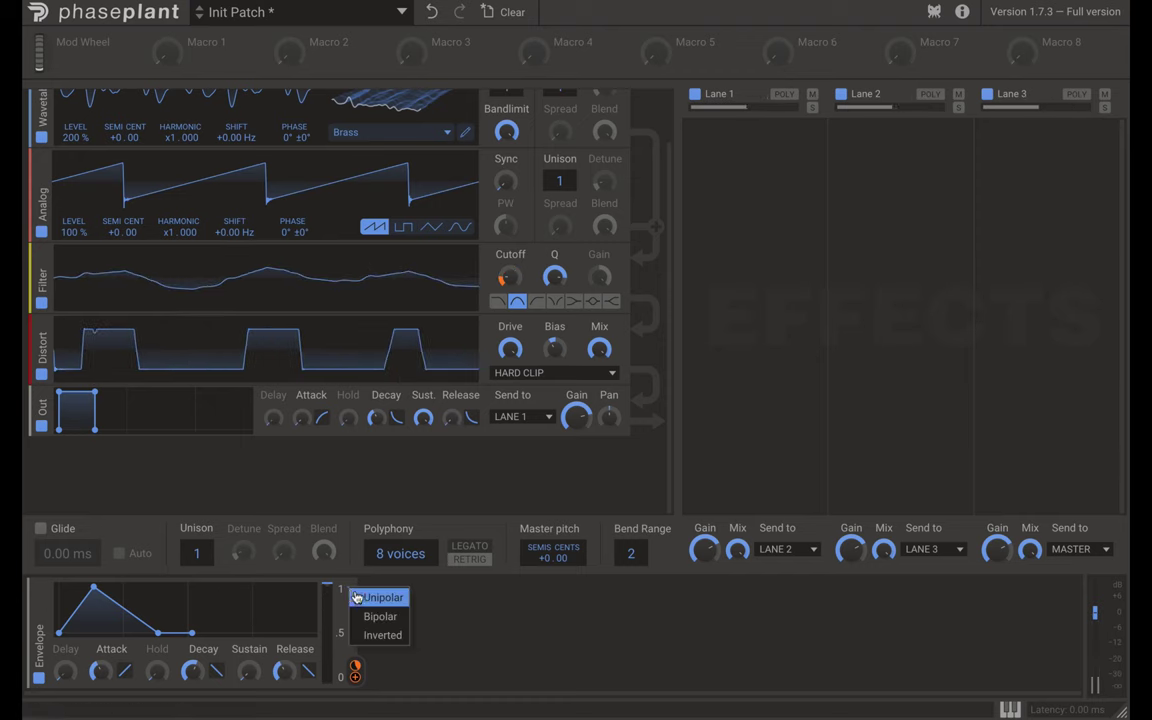
click(357, 597)
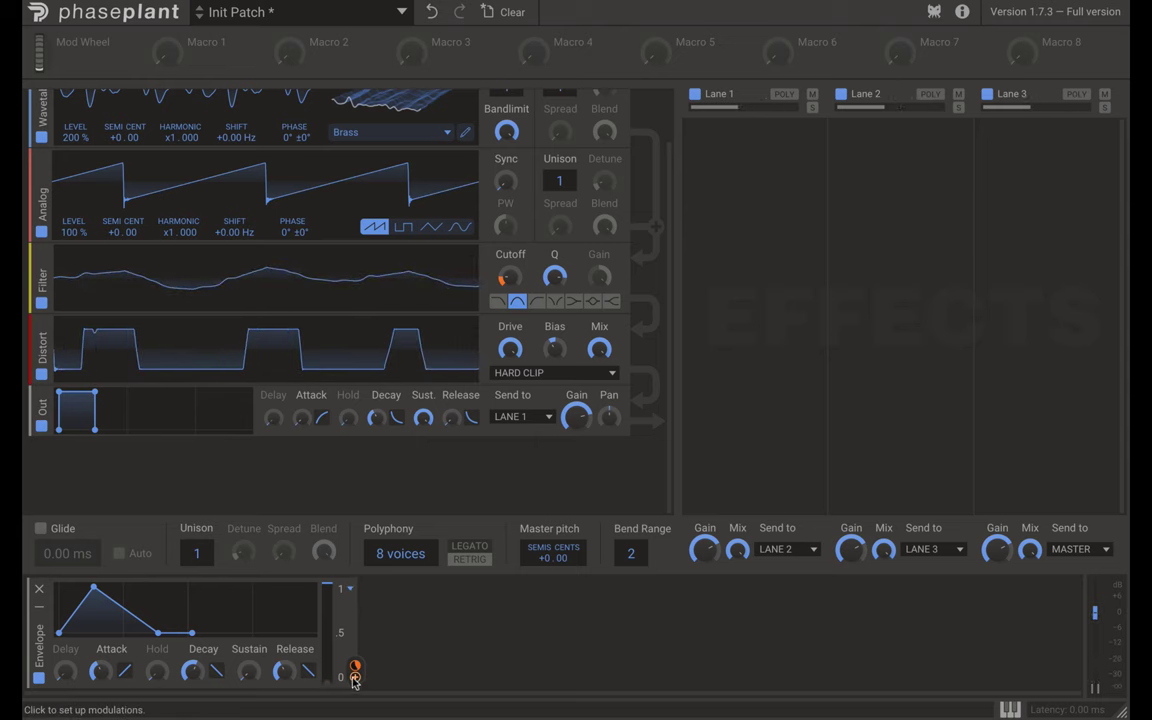
Turn the distortion mix to zero and the output gain down, and assign the envelope to output gain at full depth.
drag(355, 674, 600, 360)
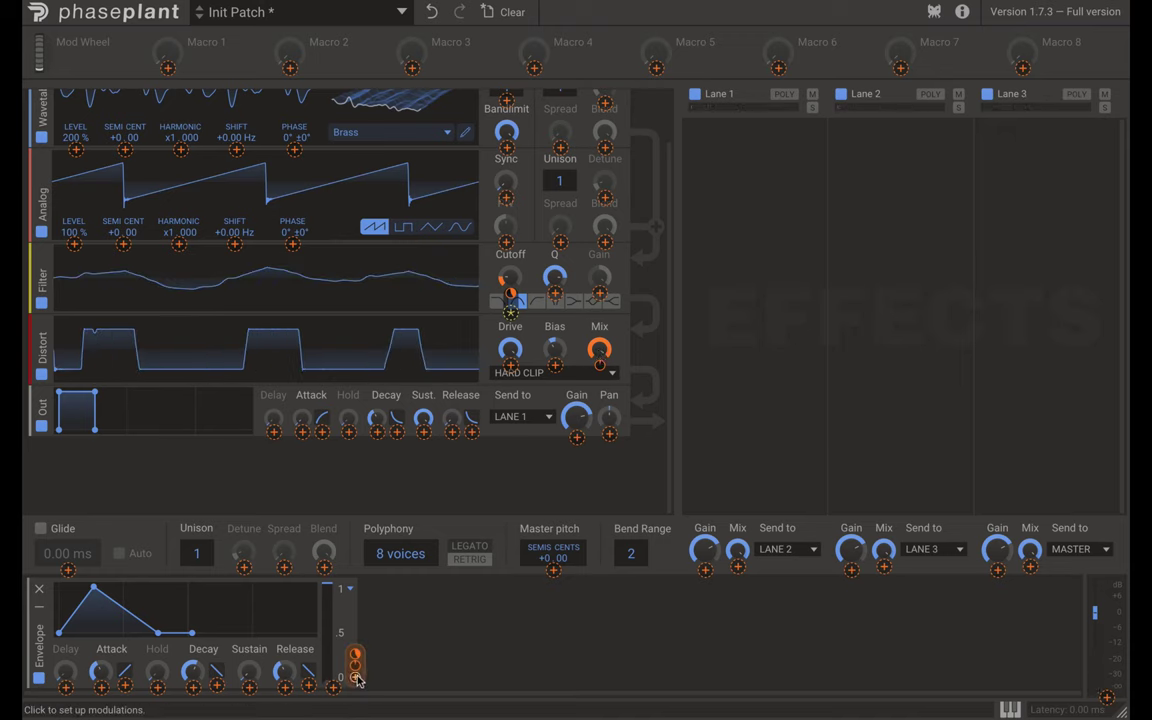
drag(599, 348, 599, 410)
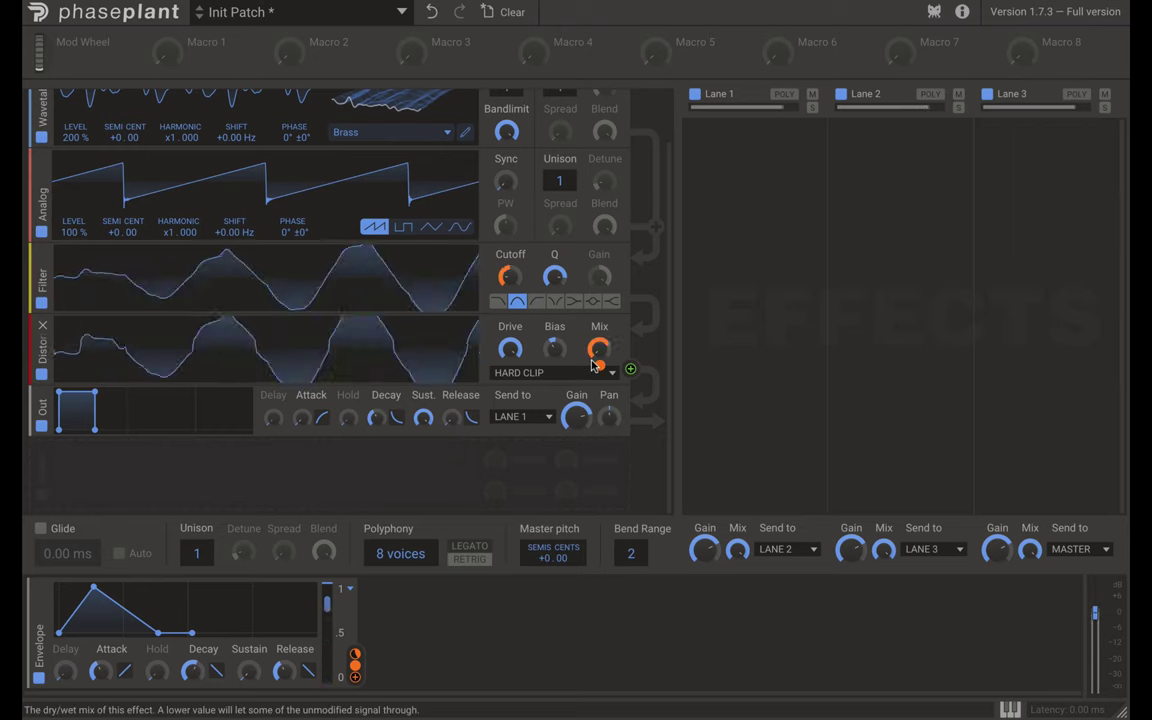
drag(581, 428, 581, 428)
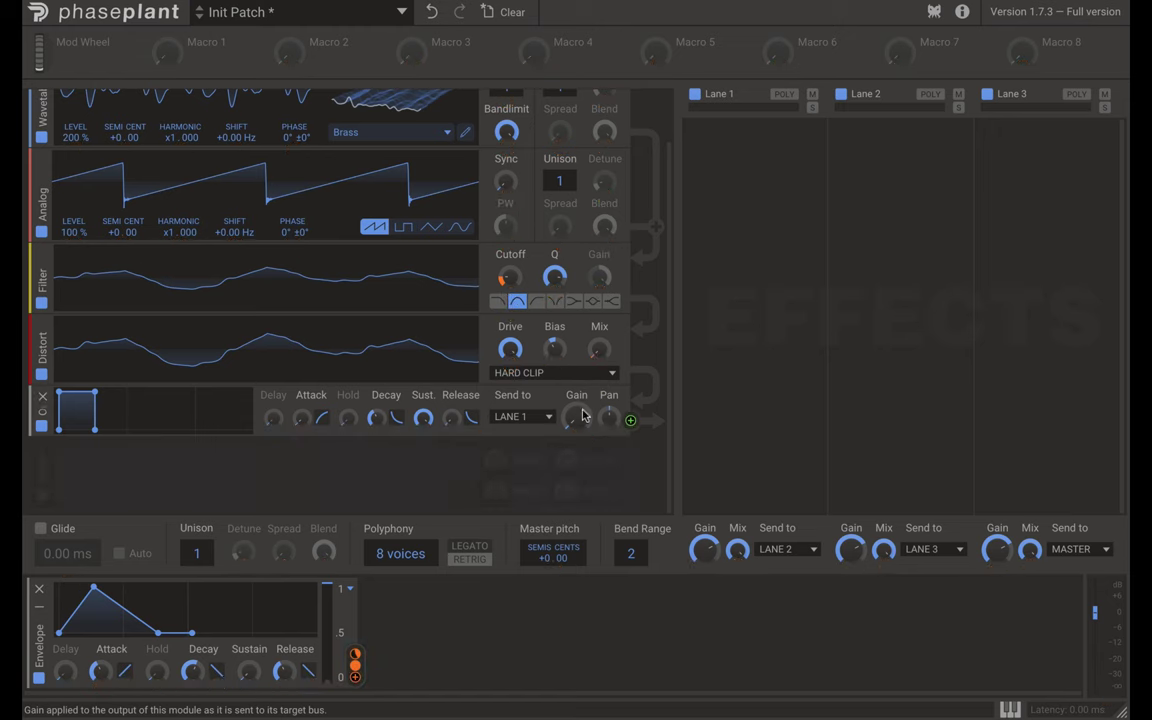
drag(362, 684, 578, 440)
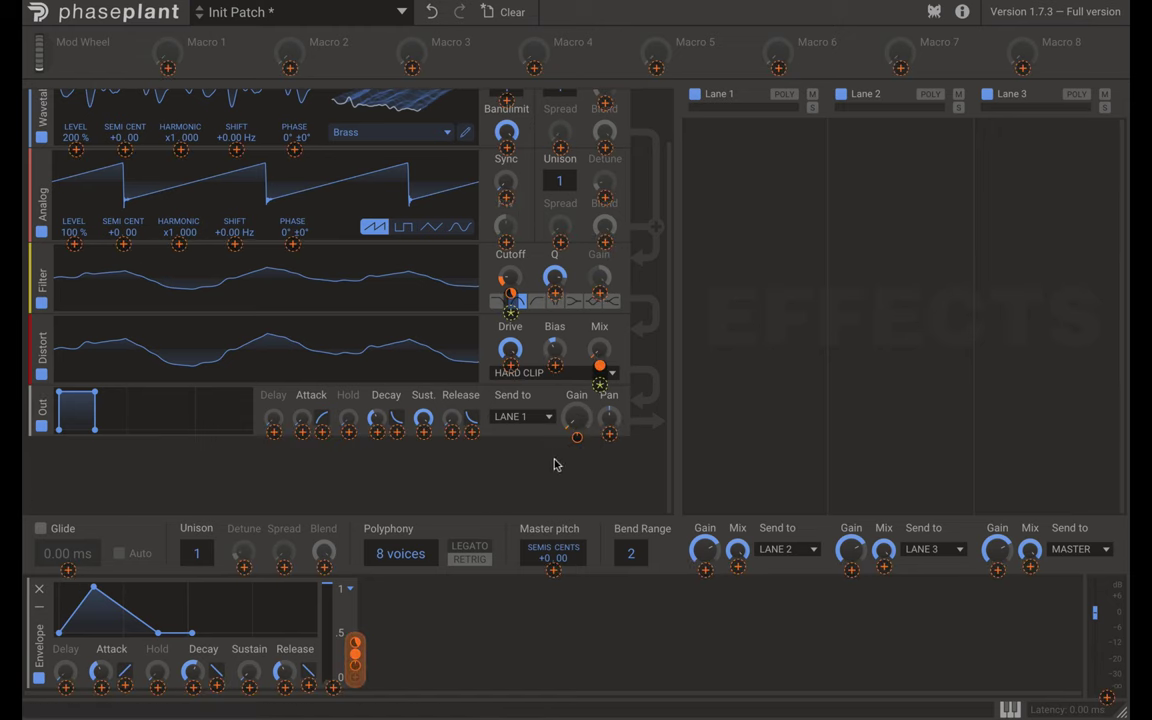
drag(573, 440, 576, 463)
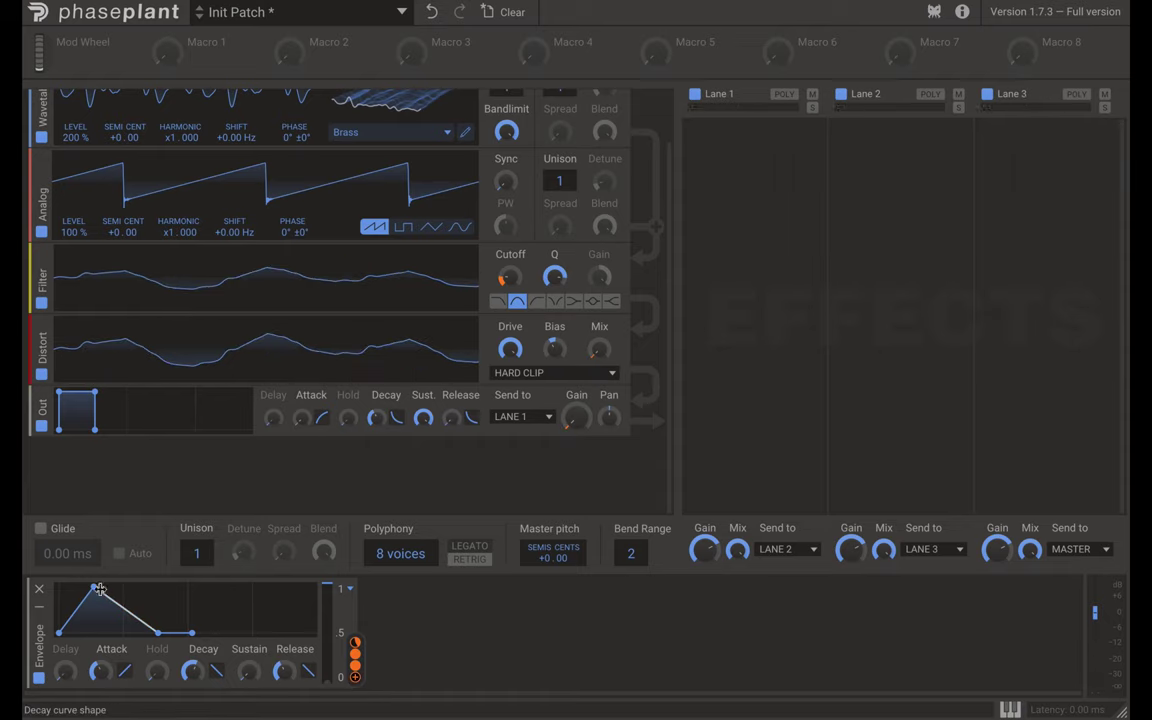
Fine-tune the envelope to about 73.1 ms attack with a slightly longer decay.
drag(100, 590, 91, 589)
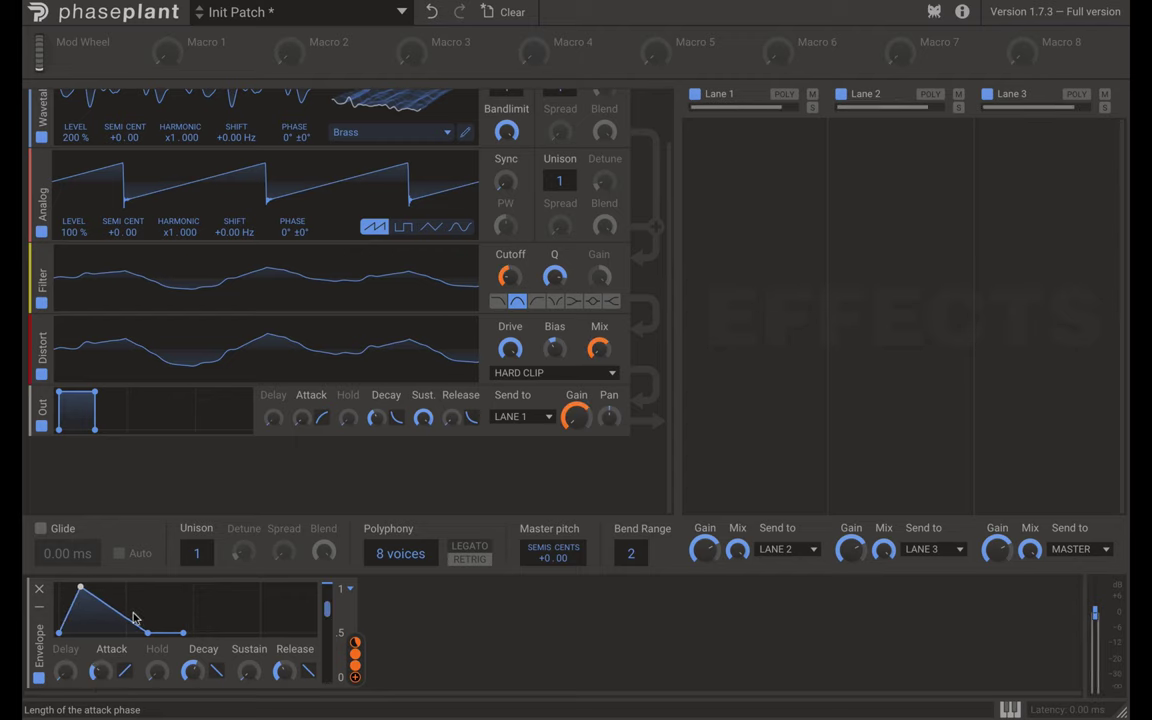
drag(147, 632, 151, 632)
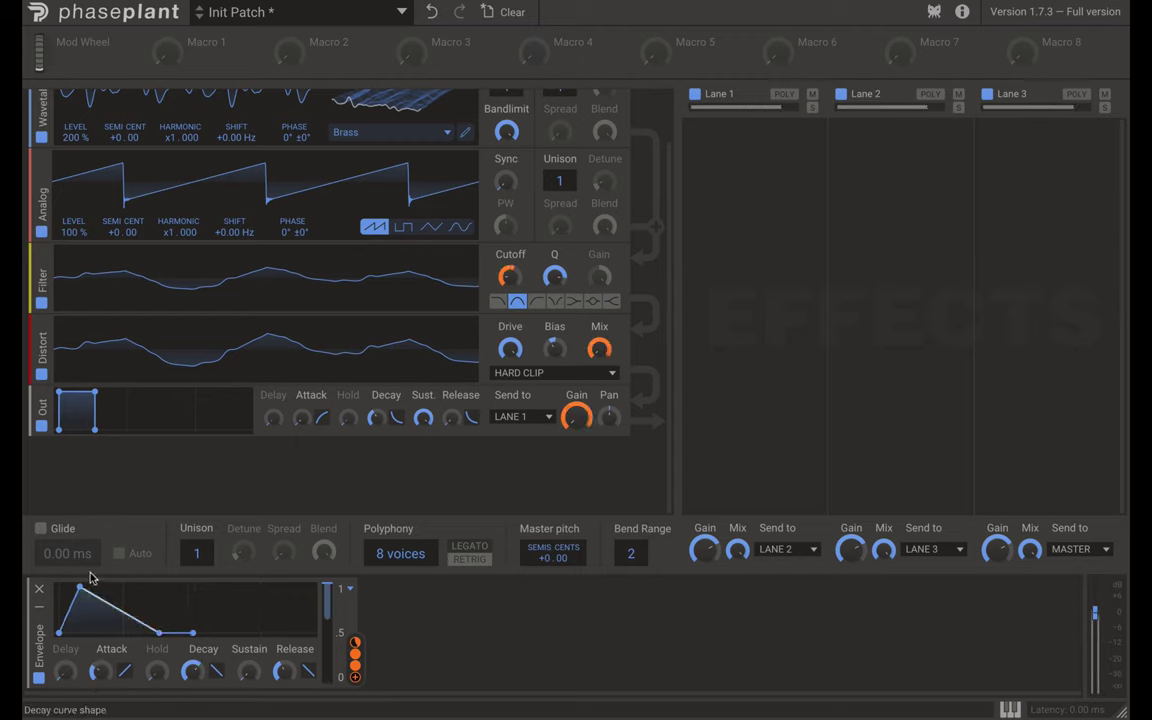
drag(79, 588, 87, 588)
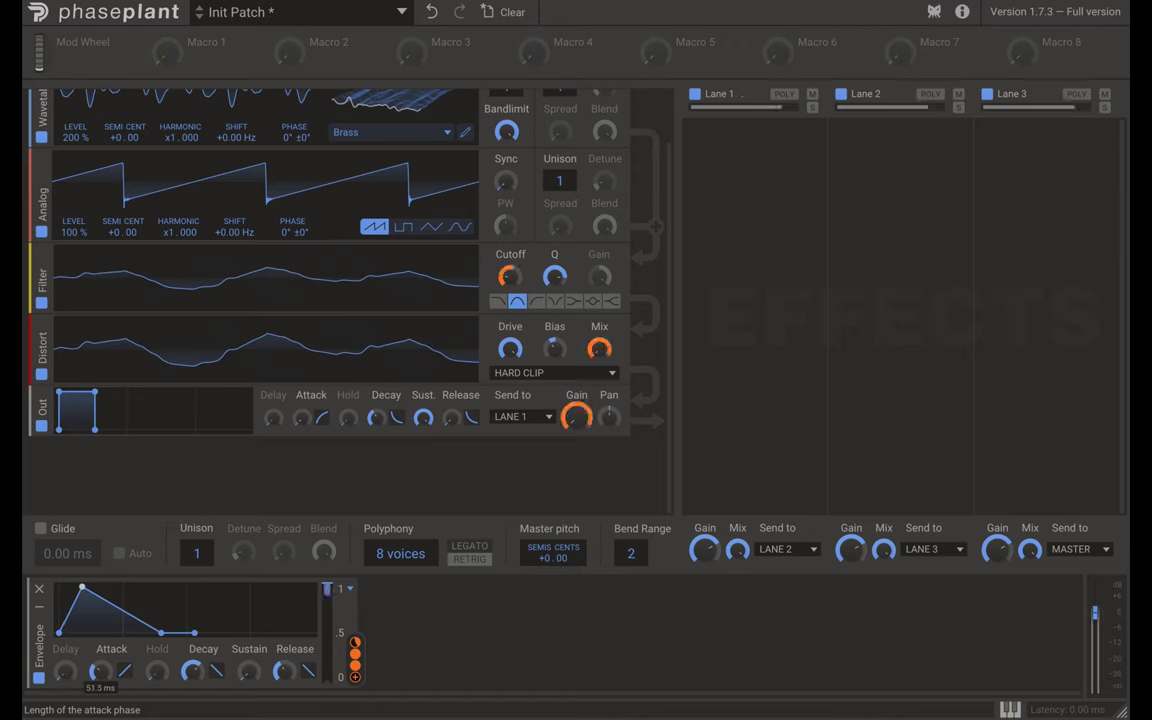
Delete the envelope modulator and add an LFO in its place.
click(39, 589)
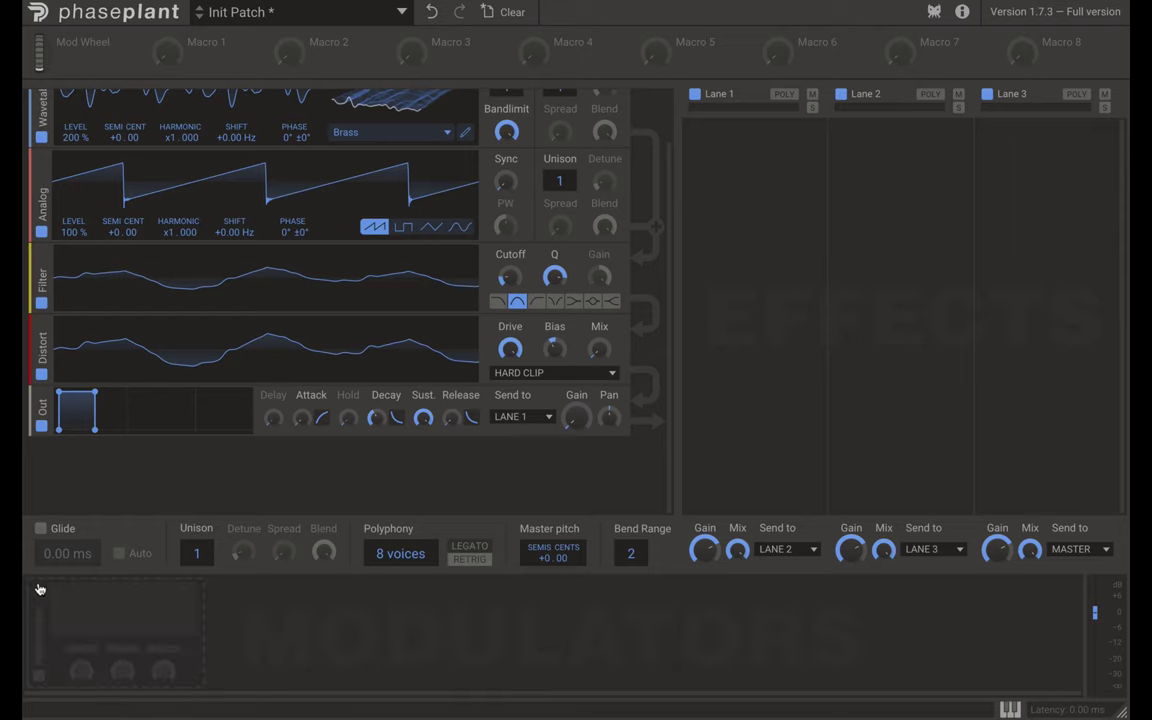
click(121, 617)
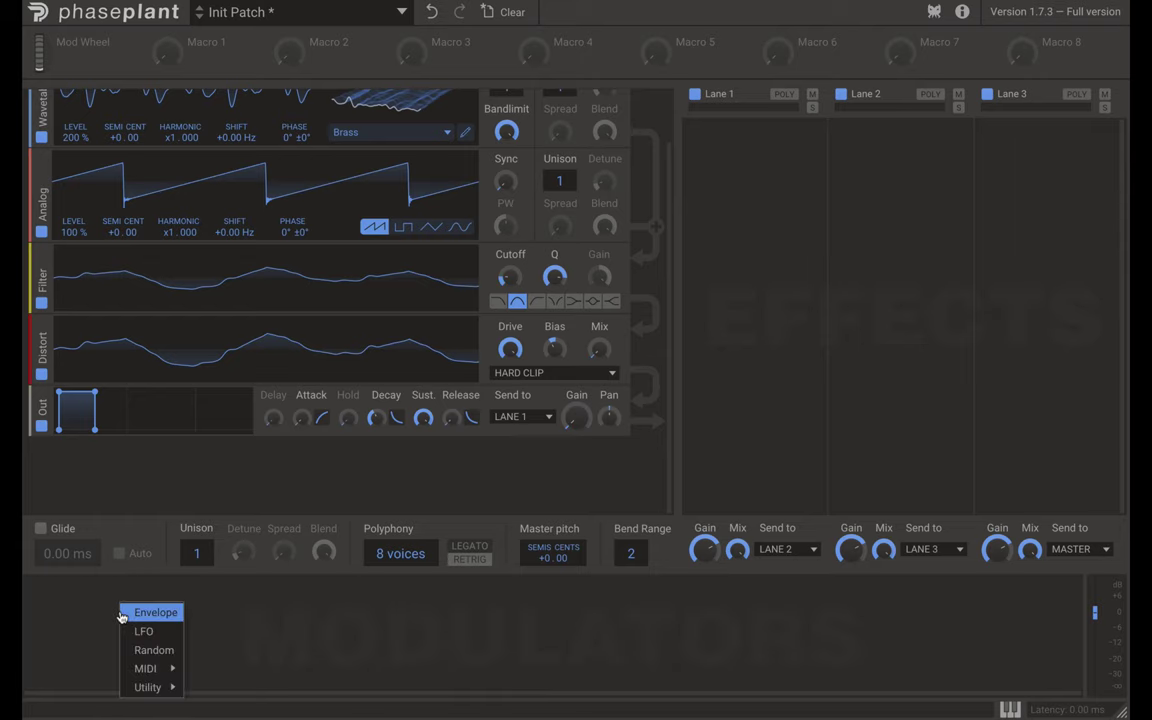
click(141, 633)
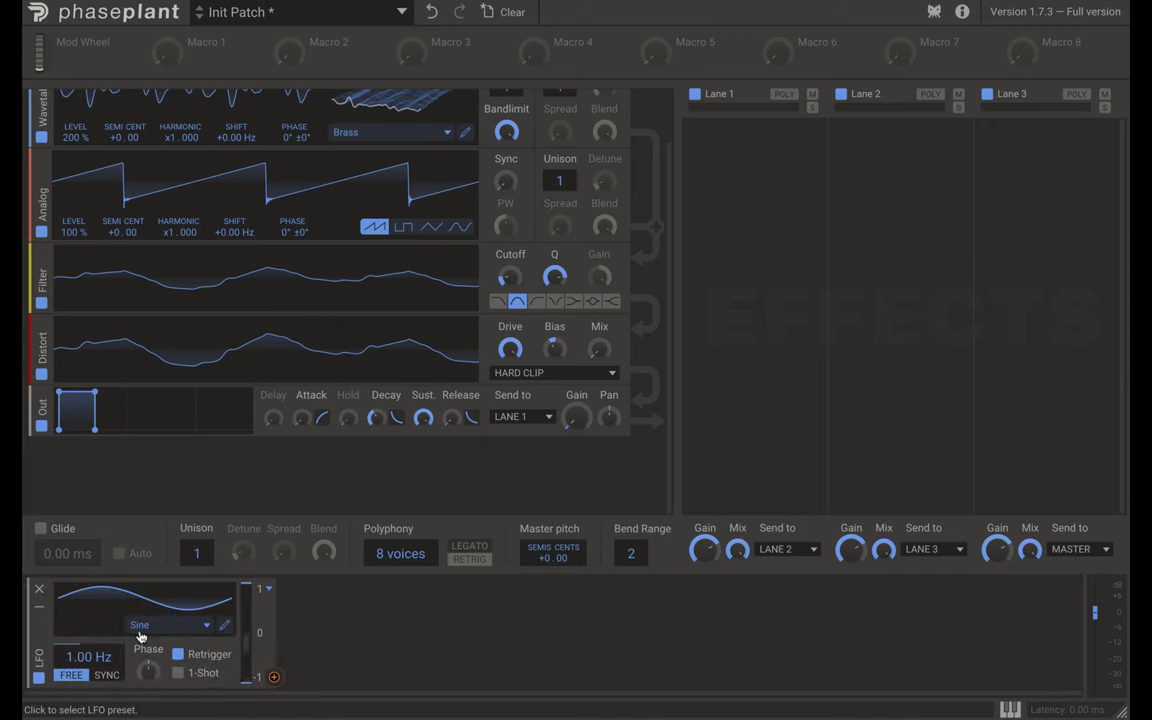
Route the LFO to distortion mix and filter cutoff, and set one modulation depth.
click(275, 679)
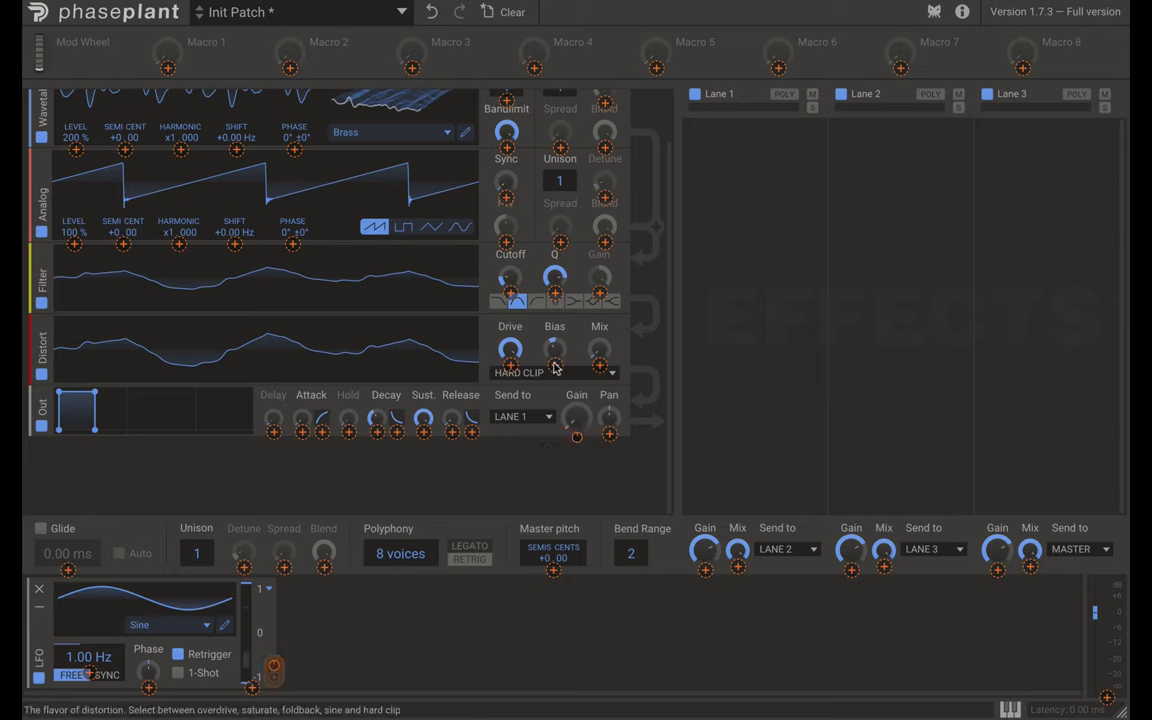
click(599, 365)
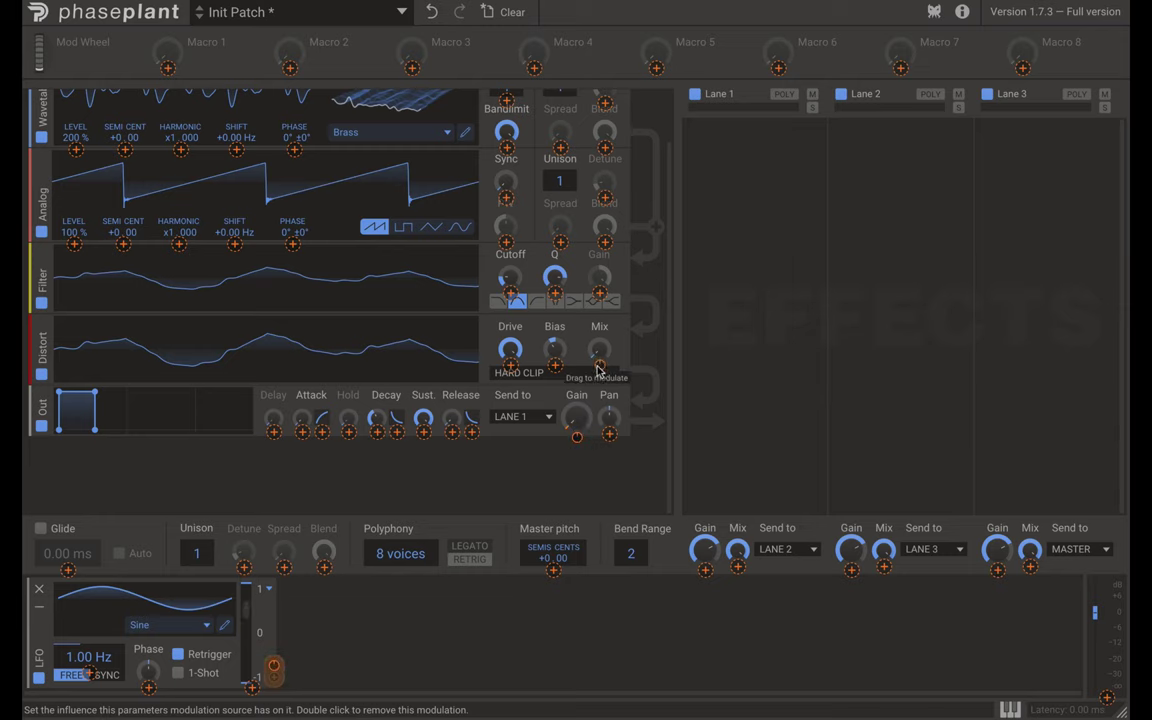
click(510, 290)
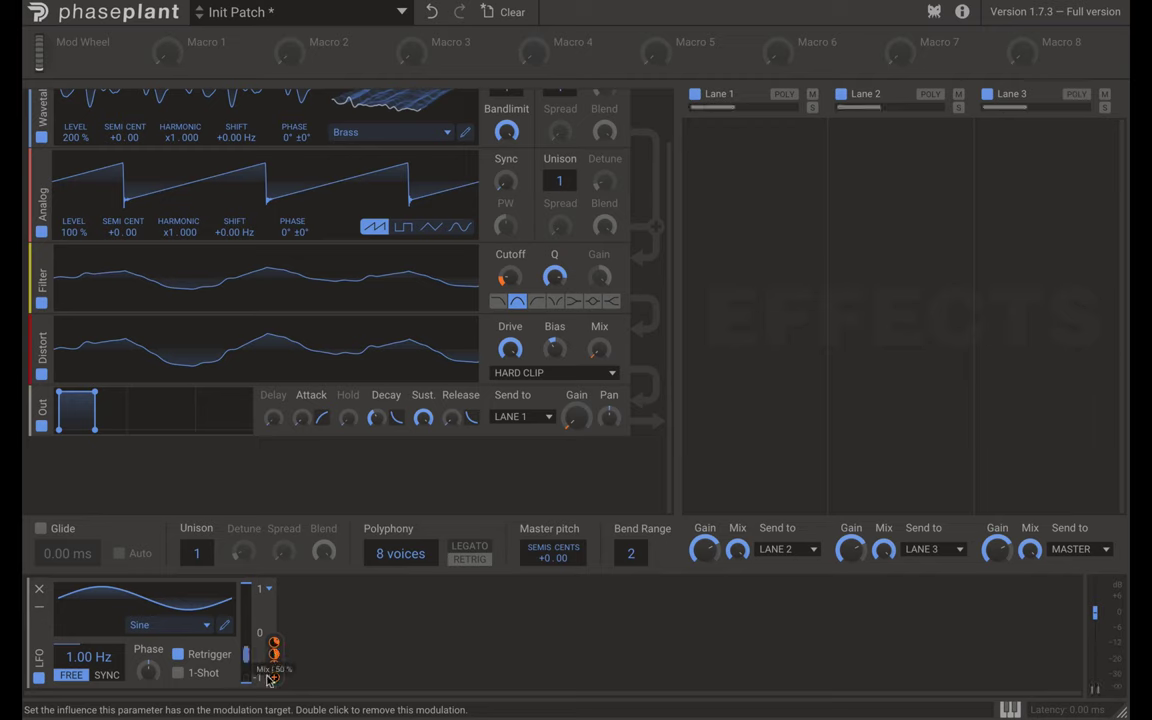
drag(274, 654, 275, 672)
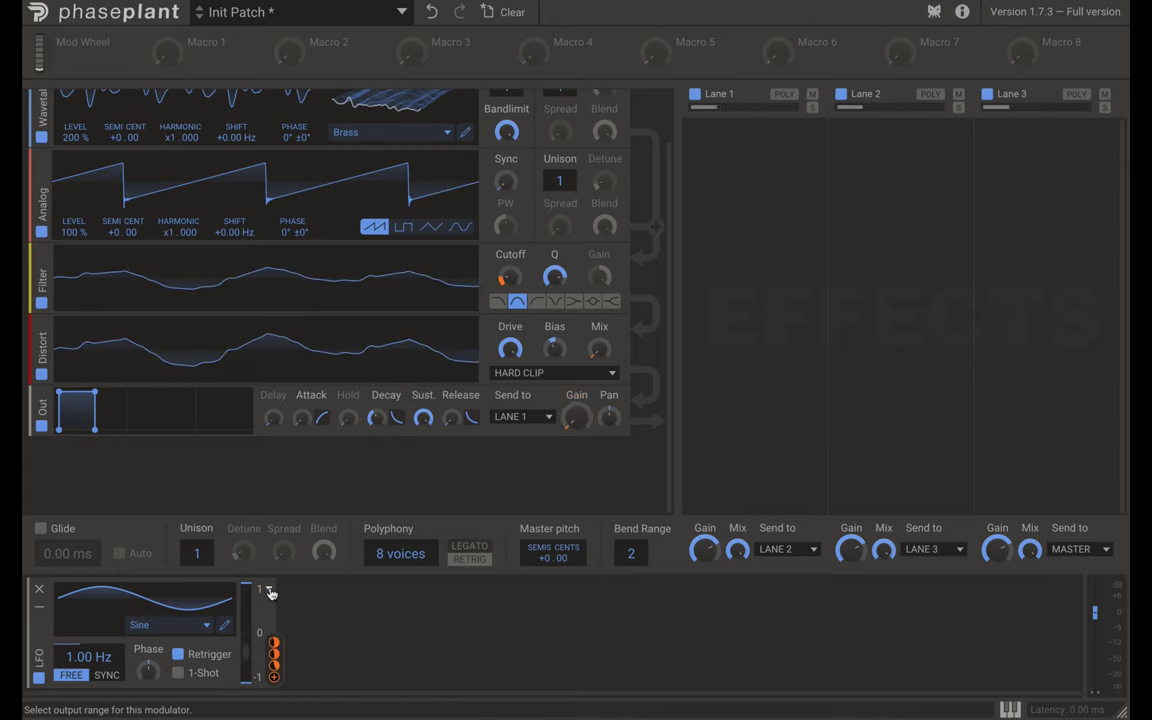
Set the LFO output range to Unipolar and toggle Retrigger off, then back on.
click(269, 591)
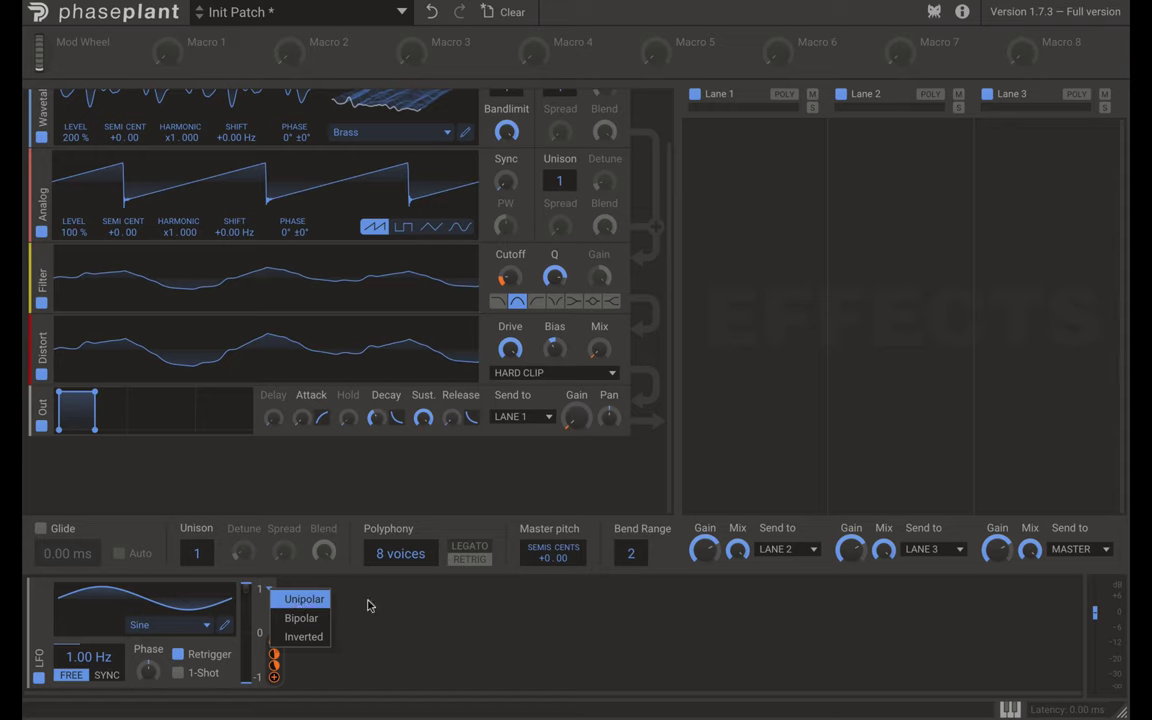
click(303, 598)
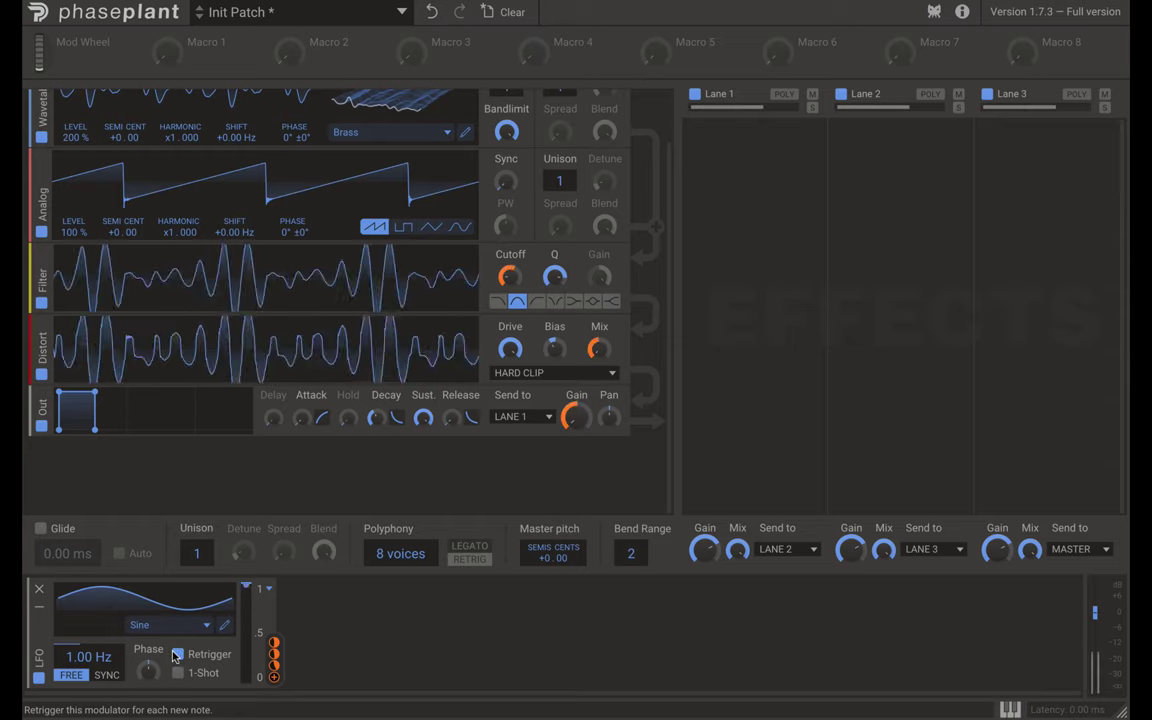
click(176, 655)
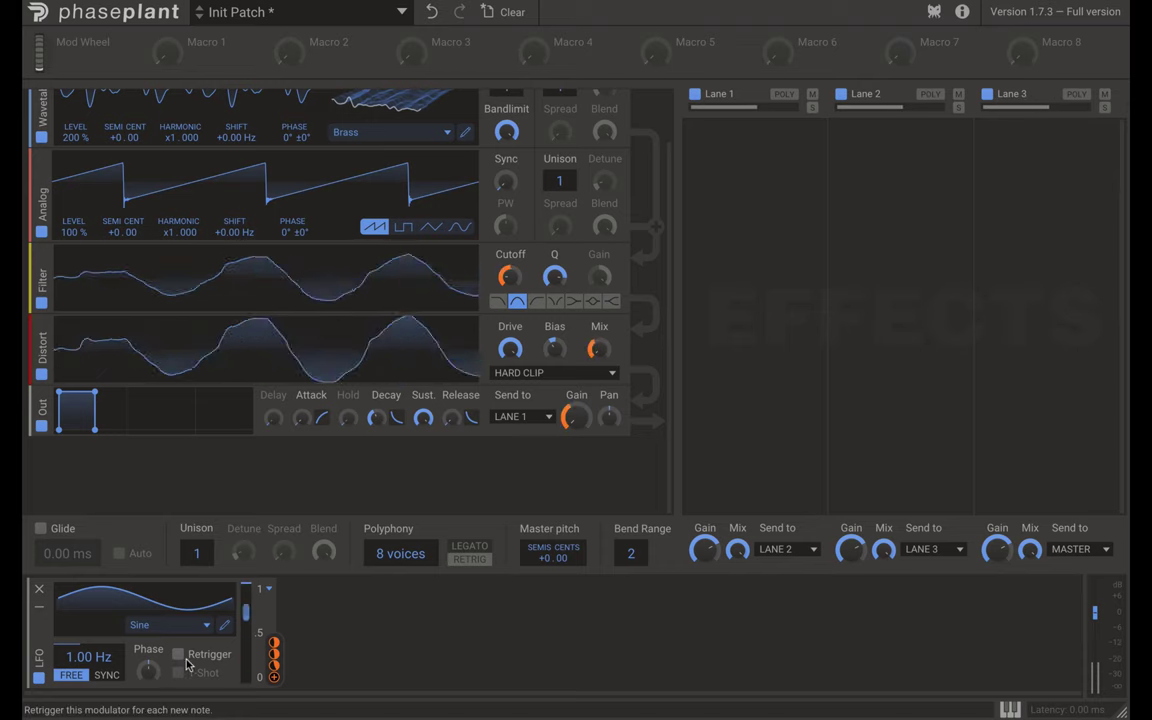
click(177, 654)
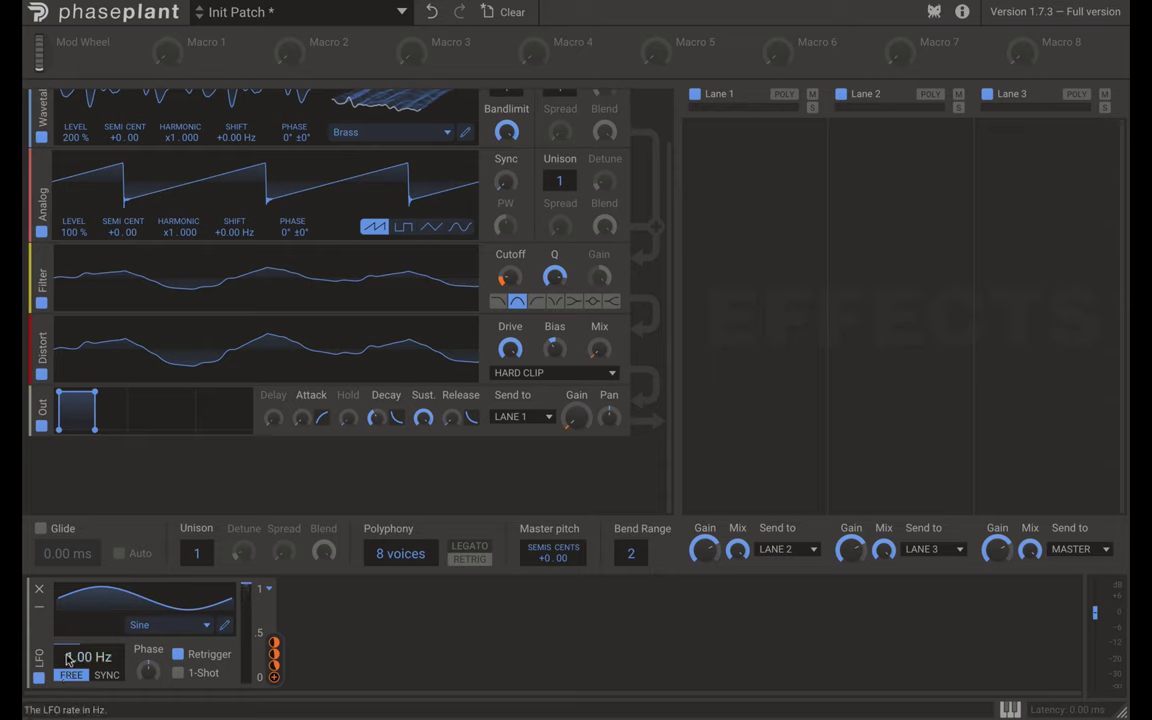
Raise the LFO rate, sync it to tempo at 4/16, and try Saw before returning to Sine.
mouse_move(88, 657)
mouse_down()
mouse_move(88, 615)
mouse_move(88, 633)
mouse_up()
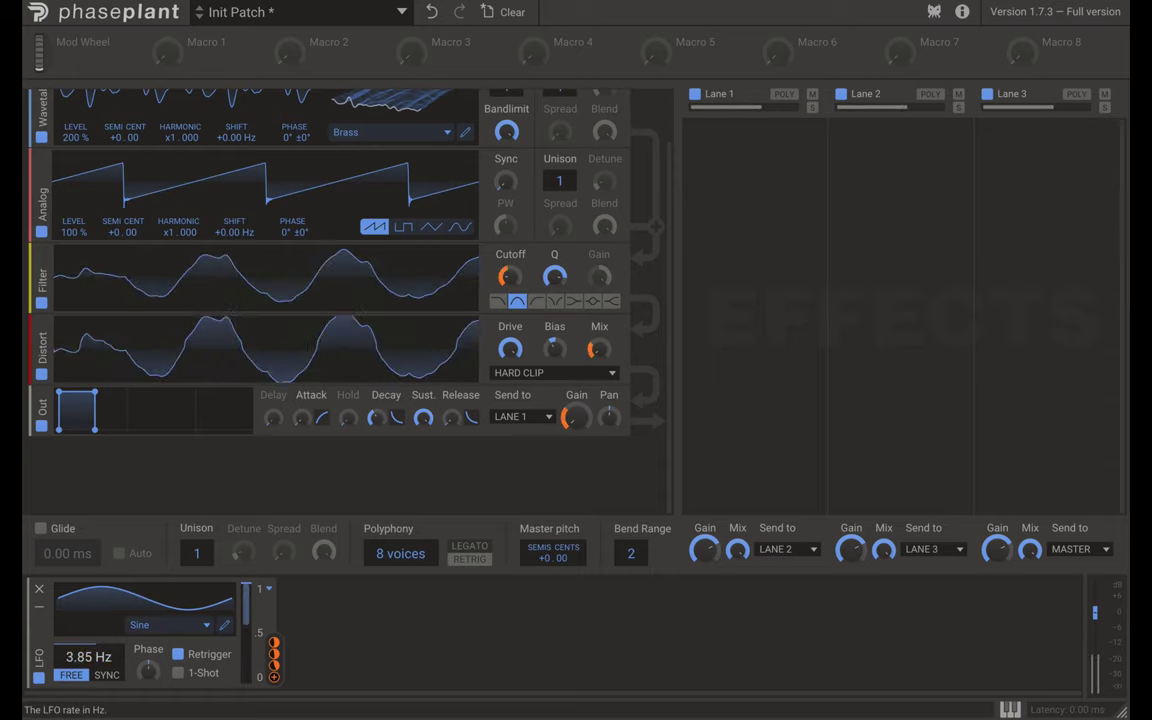
click(106, 676)
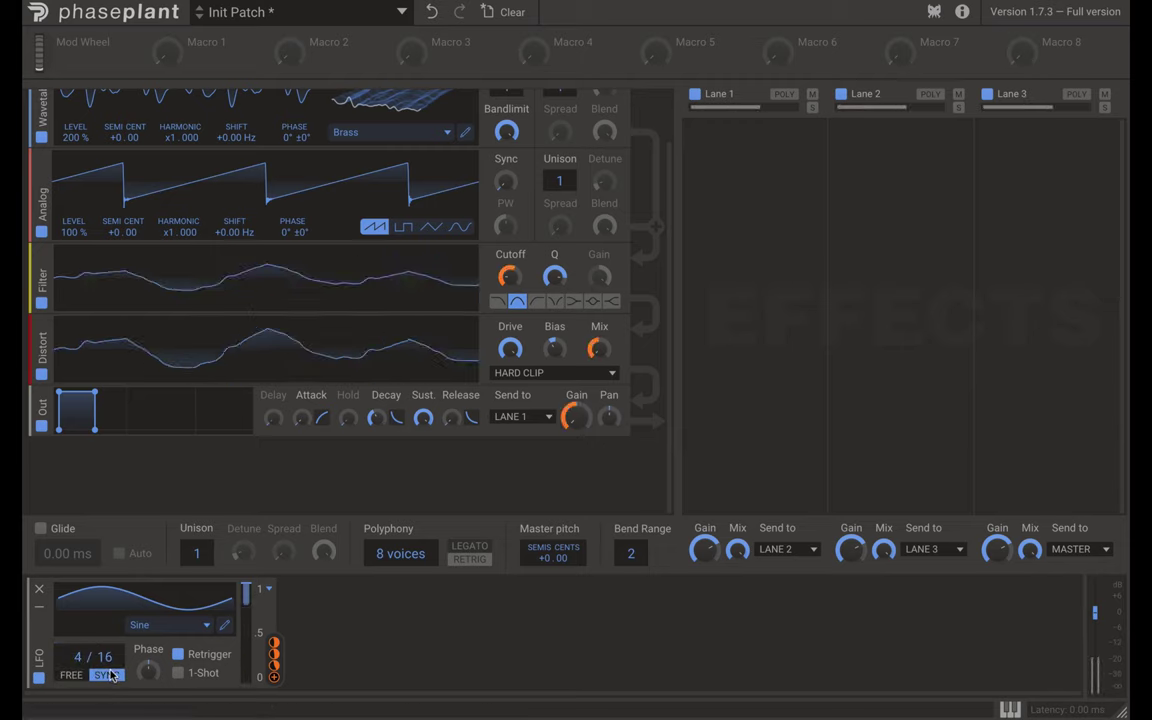
click(142, 628)
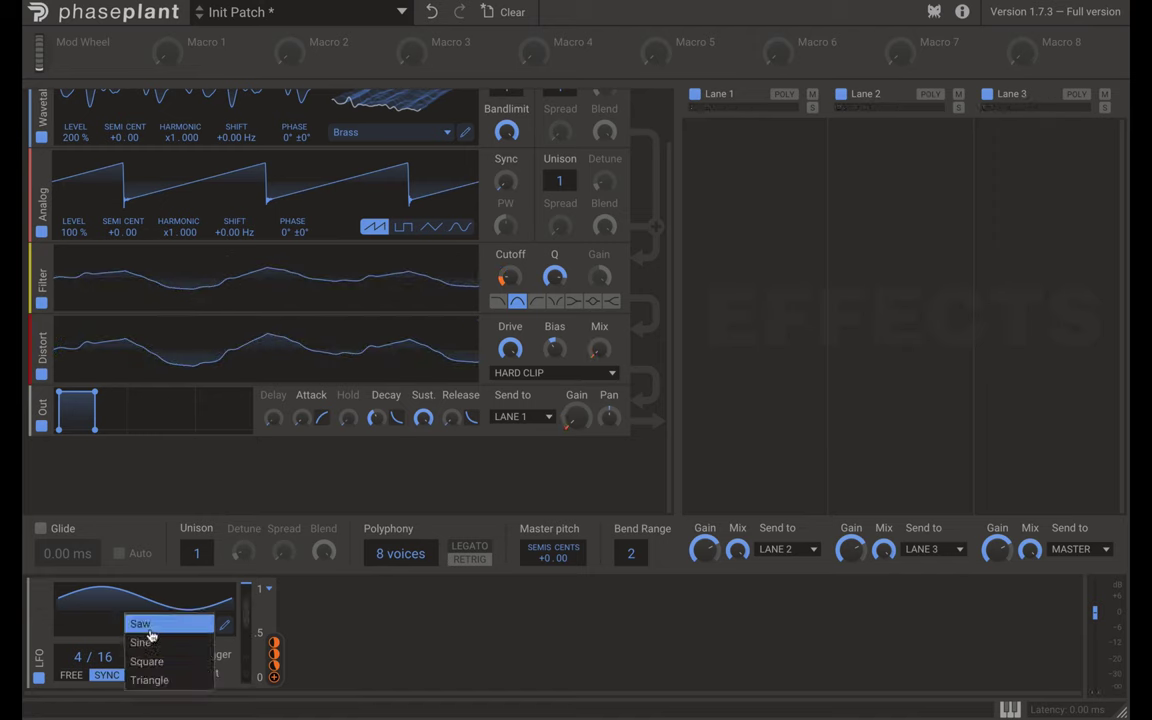
click(148, 625)
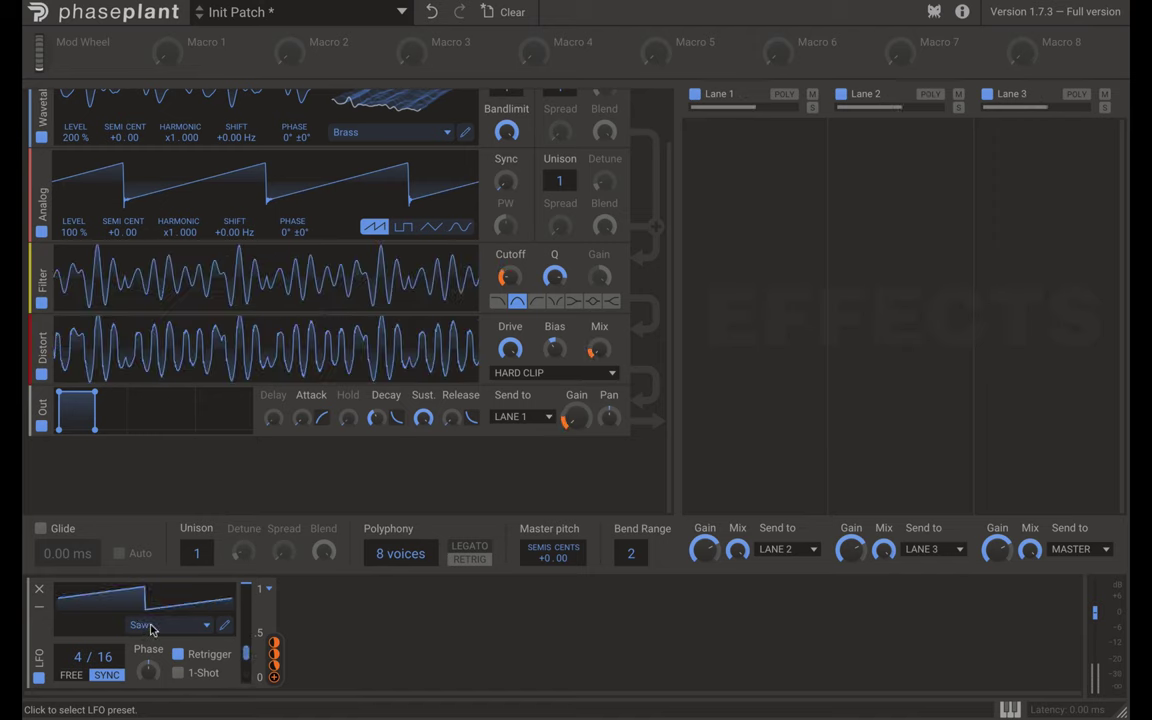
click(150, 630)
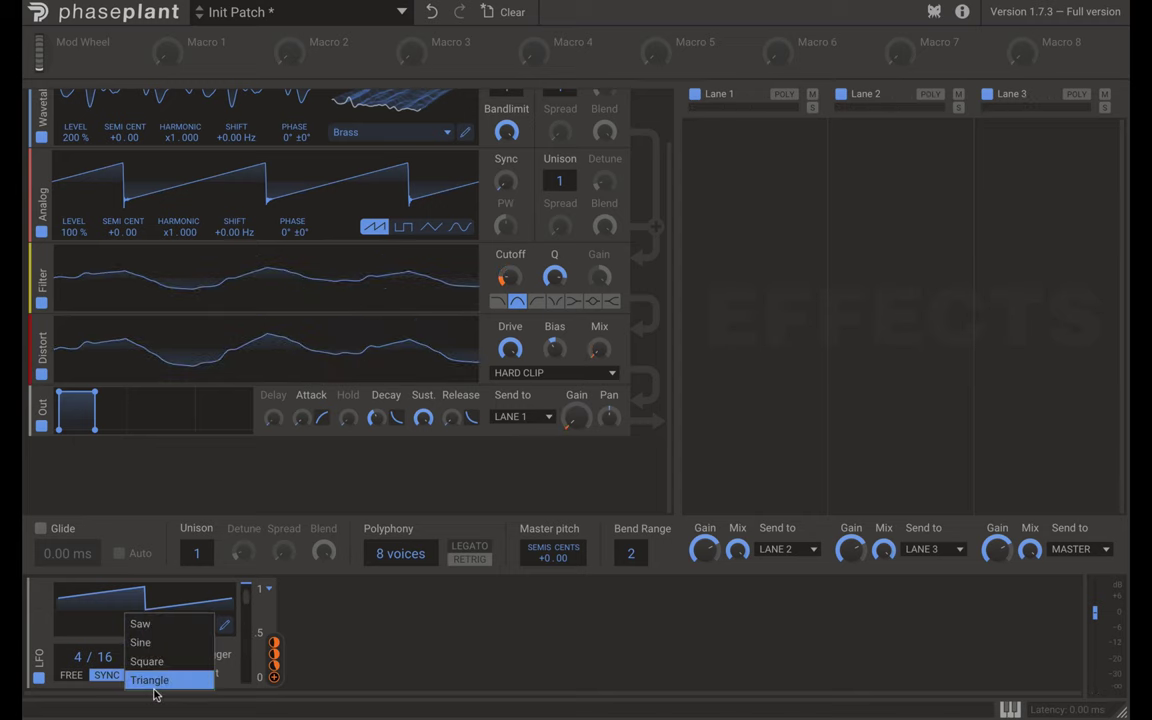
click(141, 642)
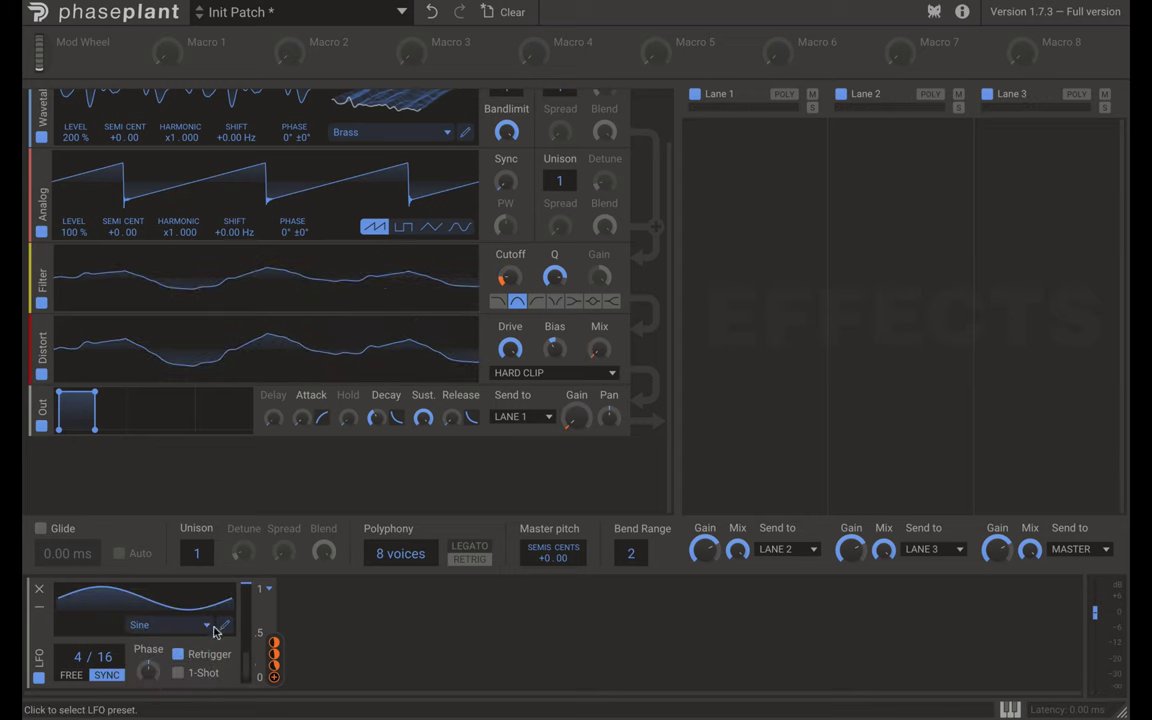
Redraw the sine curve: remove a node and add nodes near 3/8, 5/8 and 7/8.
click(224, 625)
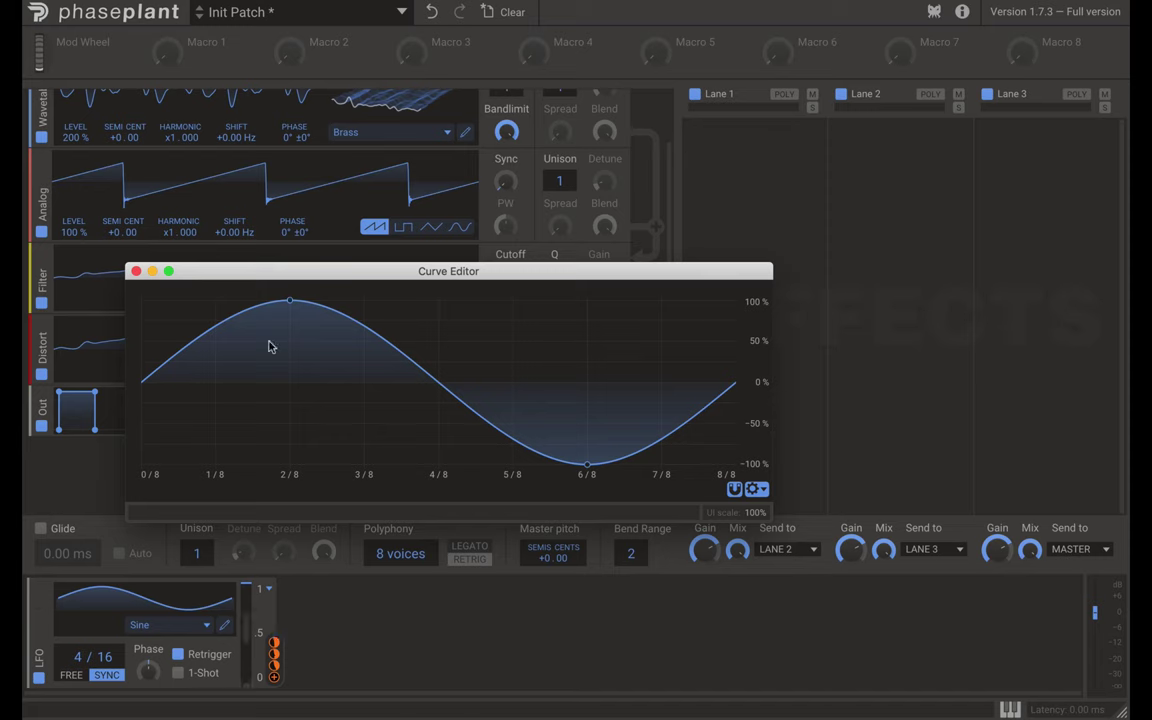
double_click(410, 359)
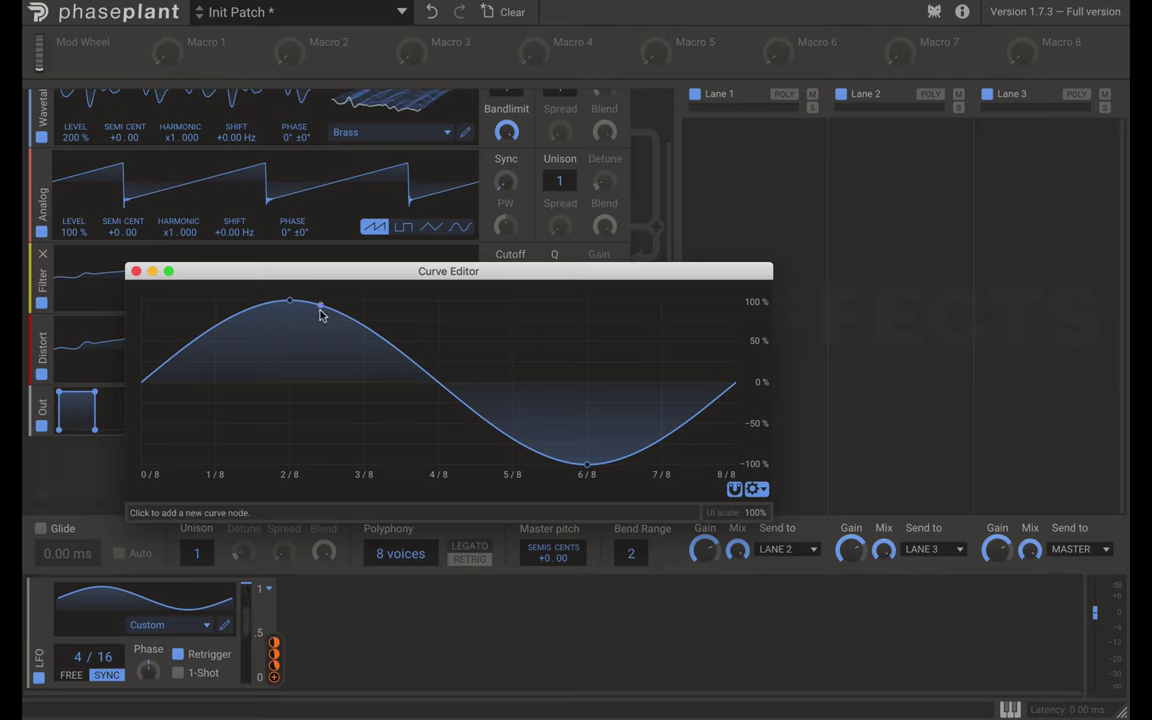
drag(323, 306, 373, 424)
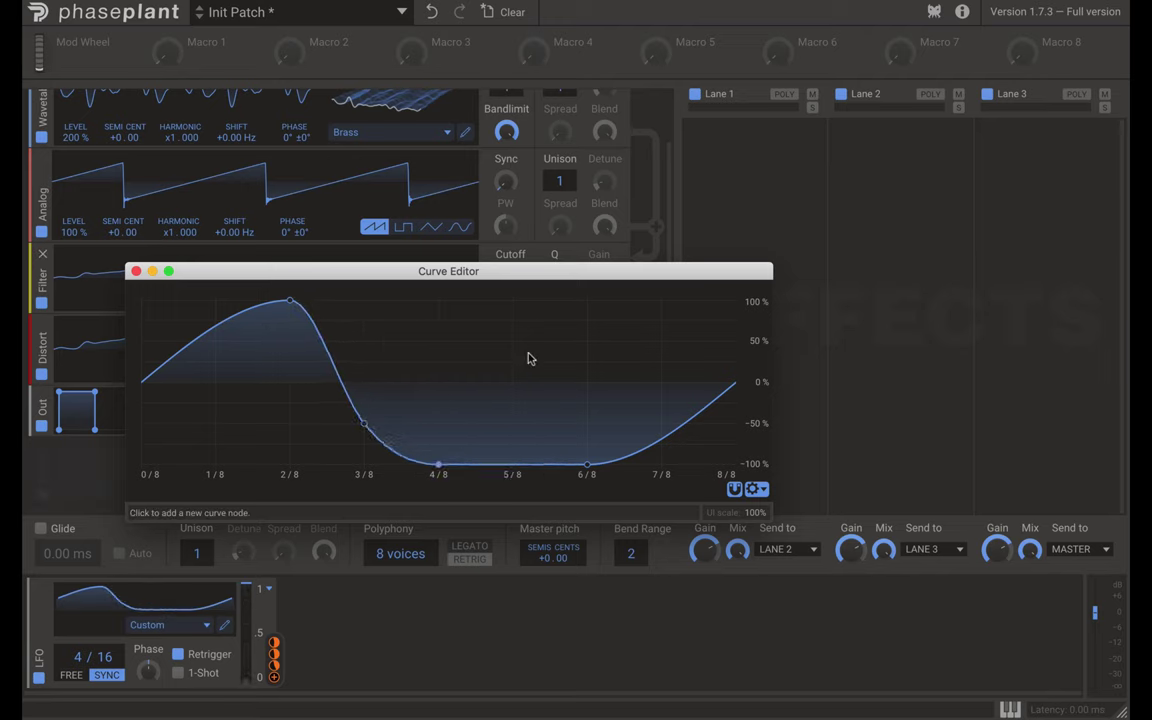
drag(522, 370, 545, 316)
drag(676, 437, 660, 325)
click(136, 271)
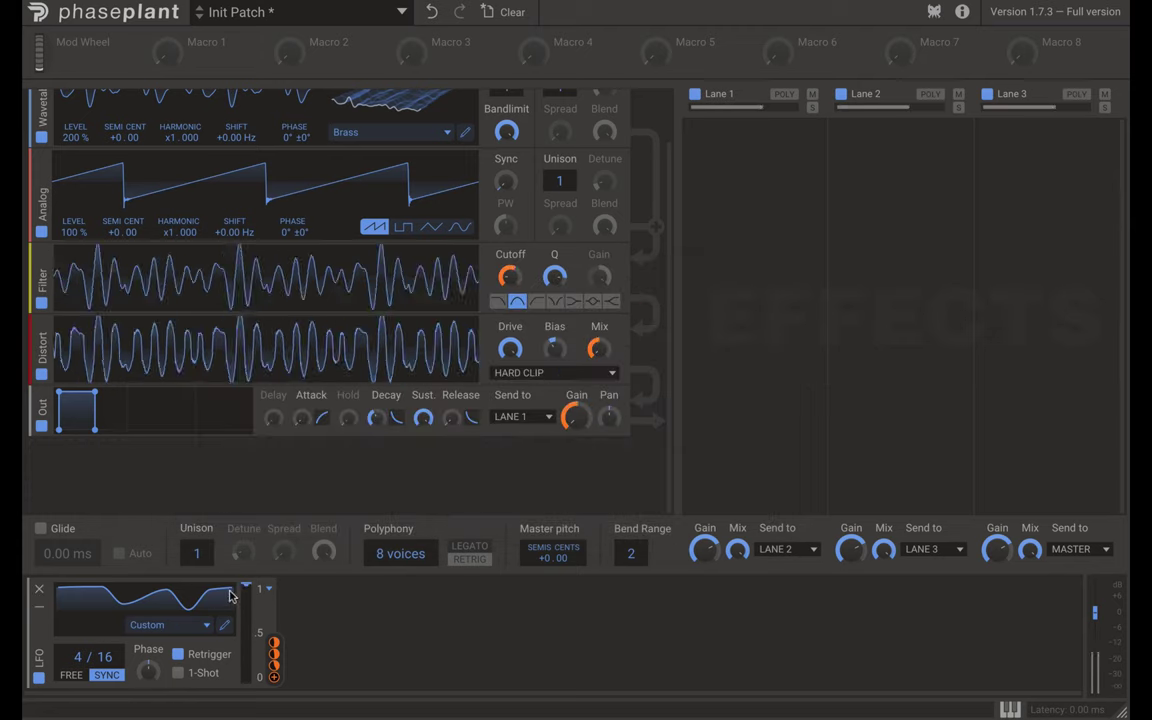
Lower the 7/8 node freely with snapping off, then set the curve grid to 2×2.
click(200, 605)
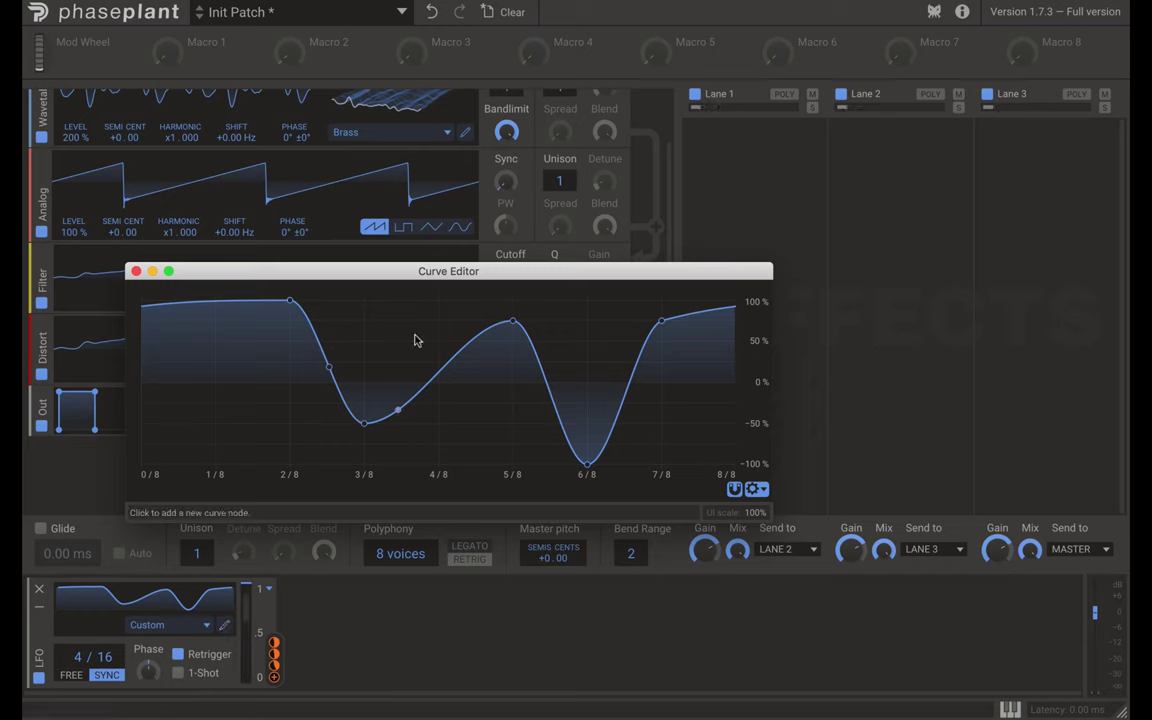
click(733, 490)
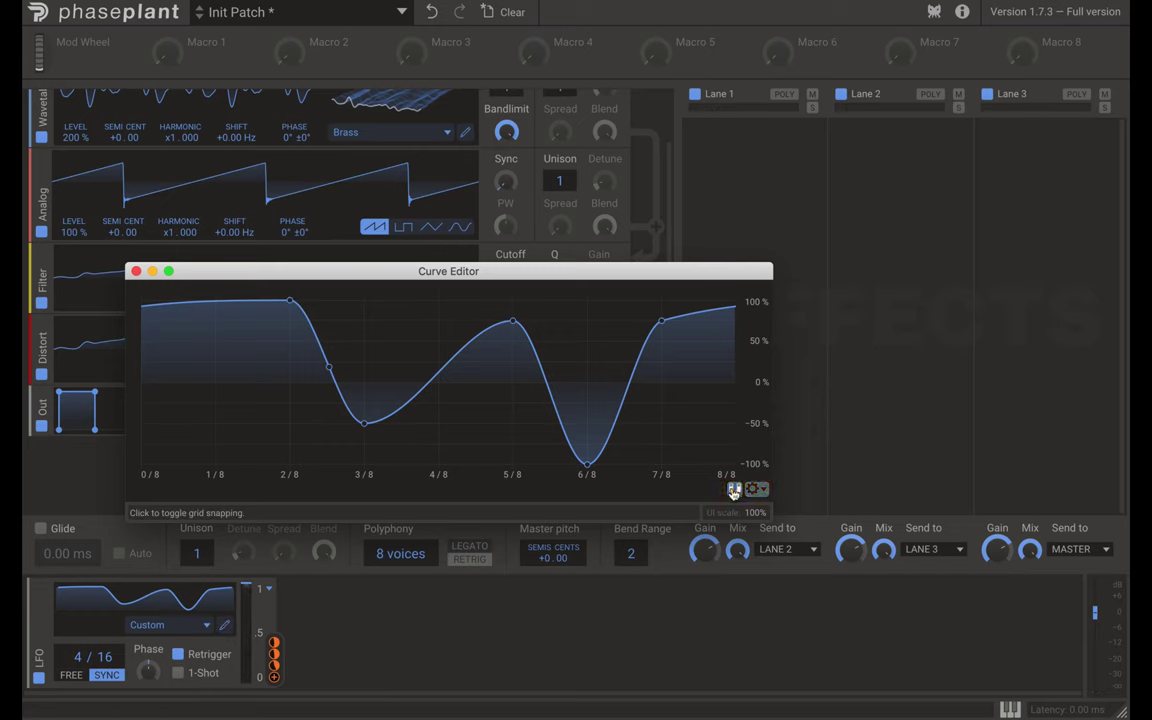
mouse_move(661, 322)
mouse_down()
mouse_move(707, 406)
mouse_move(690, 427)
mouse_move(311, 393)
mouse_move(586, 386)
mouse_move(710, 342)
mouse_move(661, 350)
mouse_move(645, 437)
mouse_move(658, 339)
mouse_up()
click(734, 489)
click(761, 493)
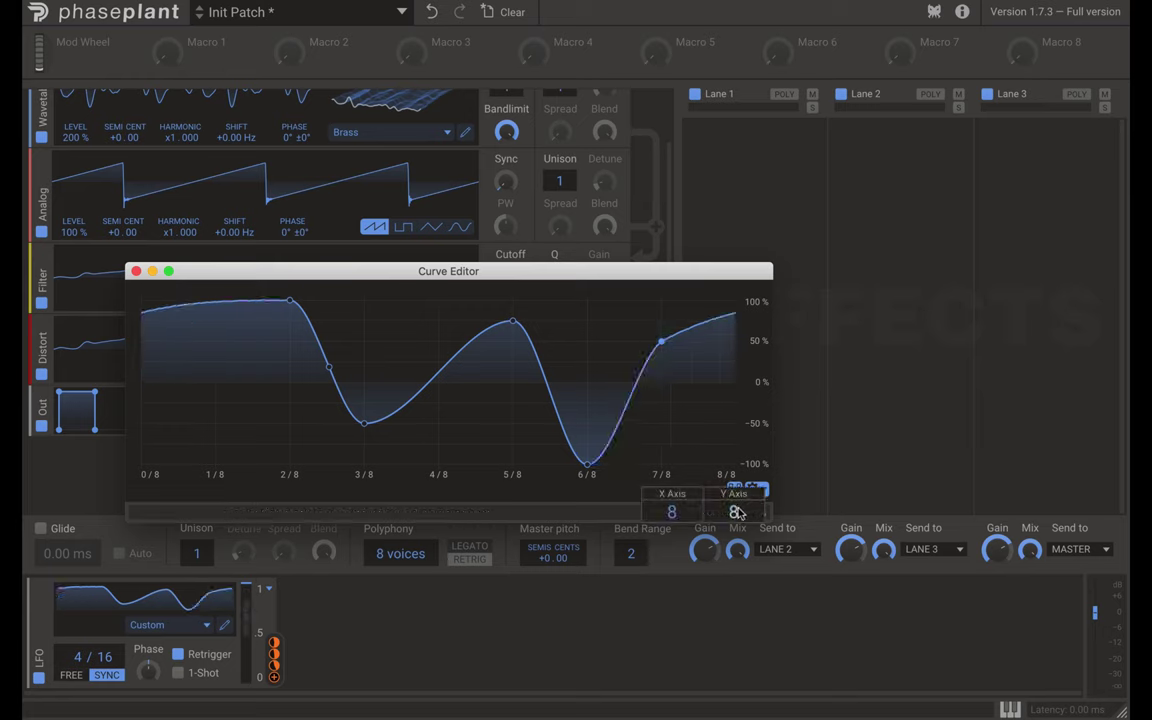
mouse_move(736, 512)
mouse_down()
mouse_move(736, 450)
mouse_move(736, 530)
mouse_up()
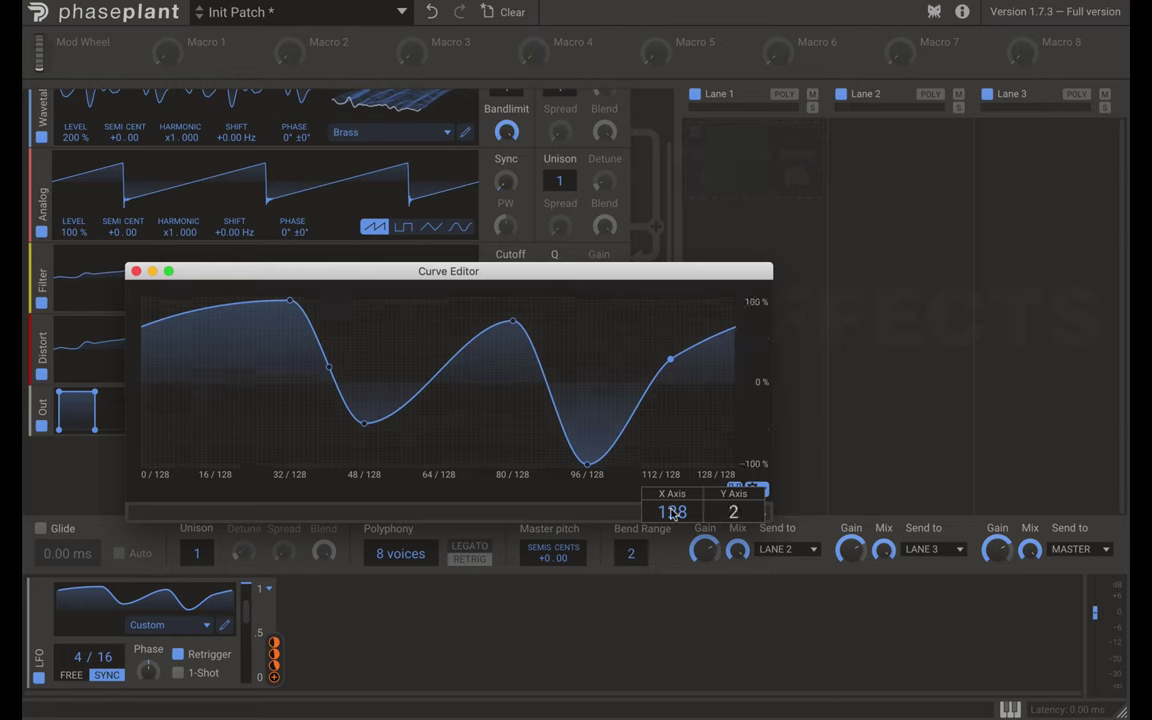
drag(672, 512, 672, 560)
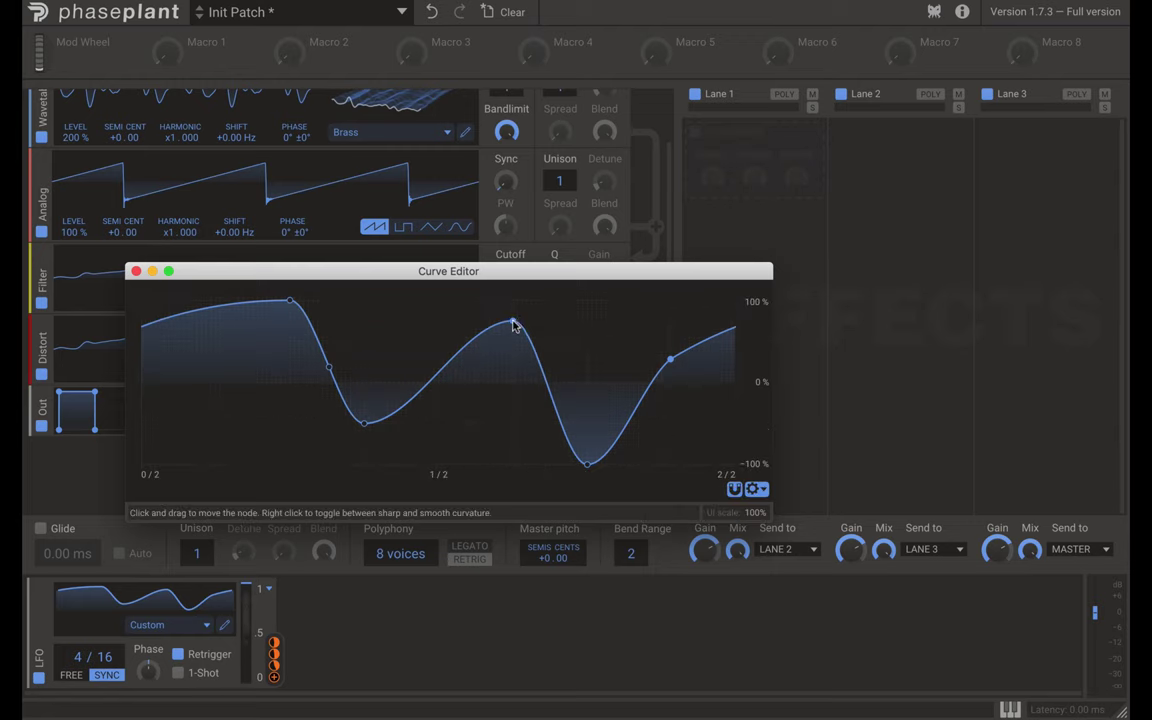
Stack nodes to form a sharp vertical jump, smooth the left part, and close the Curve Editor.
drag(514, 324, 588, 301)
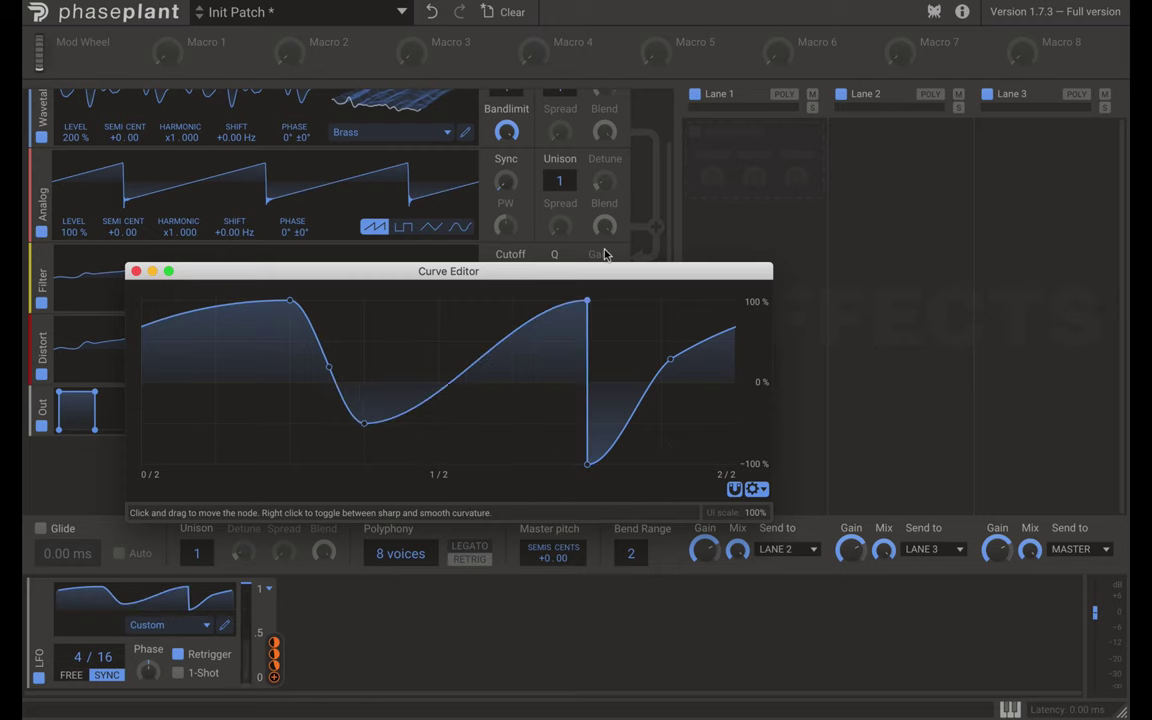
drag(289, 301, 215, 463)
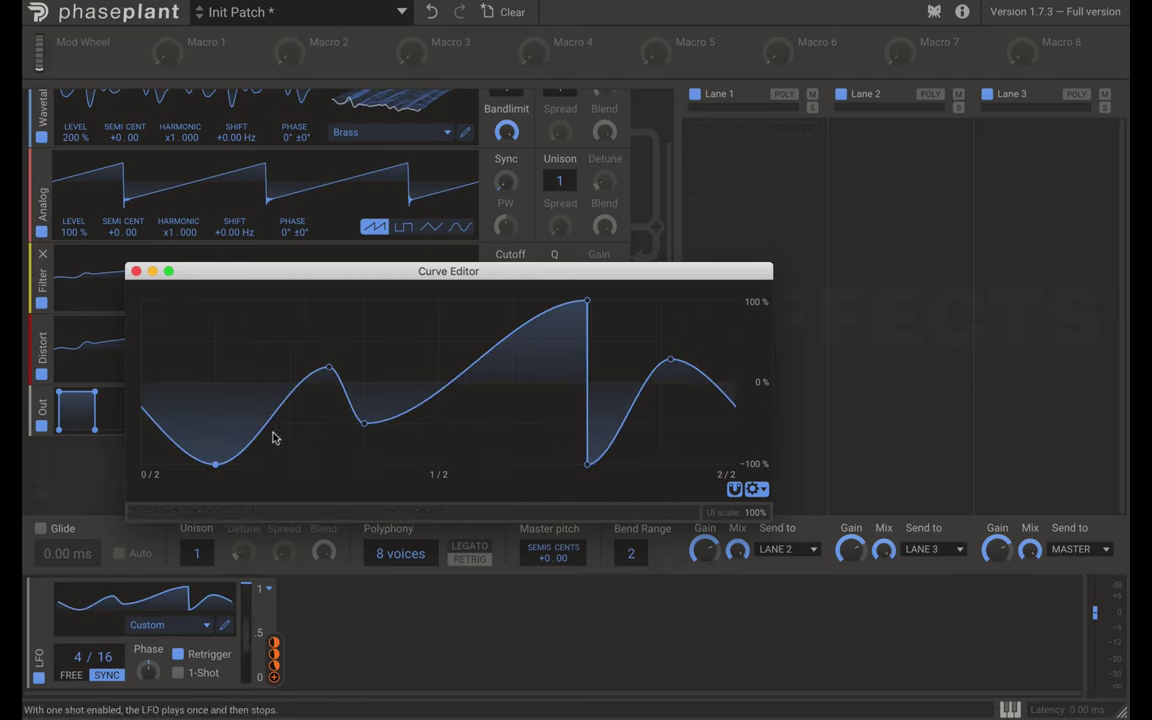
drag(329, 368, 219, 147)
click(329, 612)
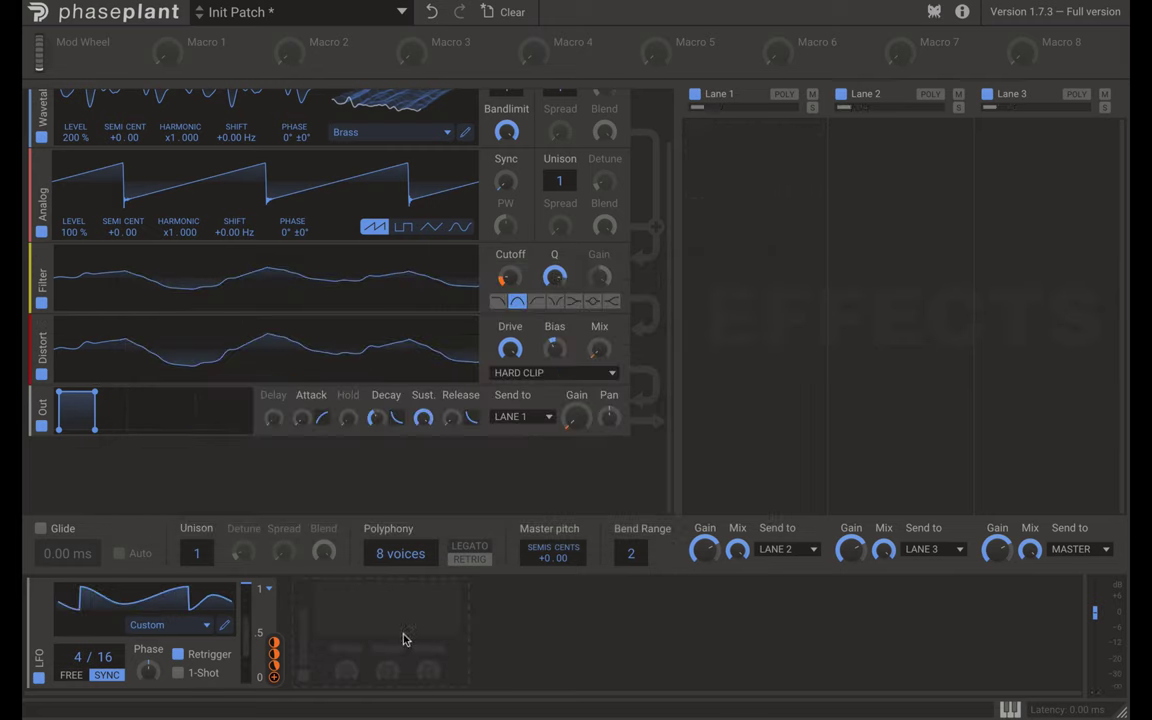
Replace the LFO with a Random modulator at about 5.21 Hz on output gain, distortion mix at full.
click(393, 612)
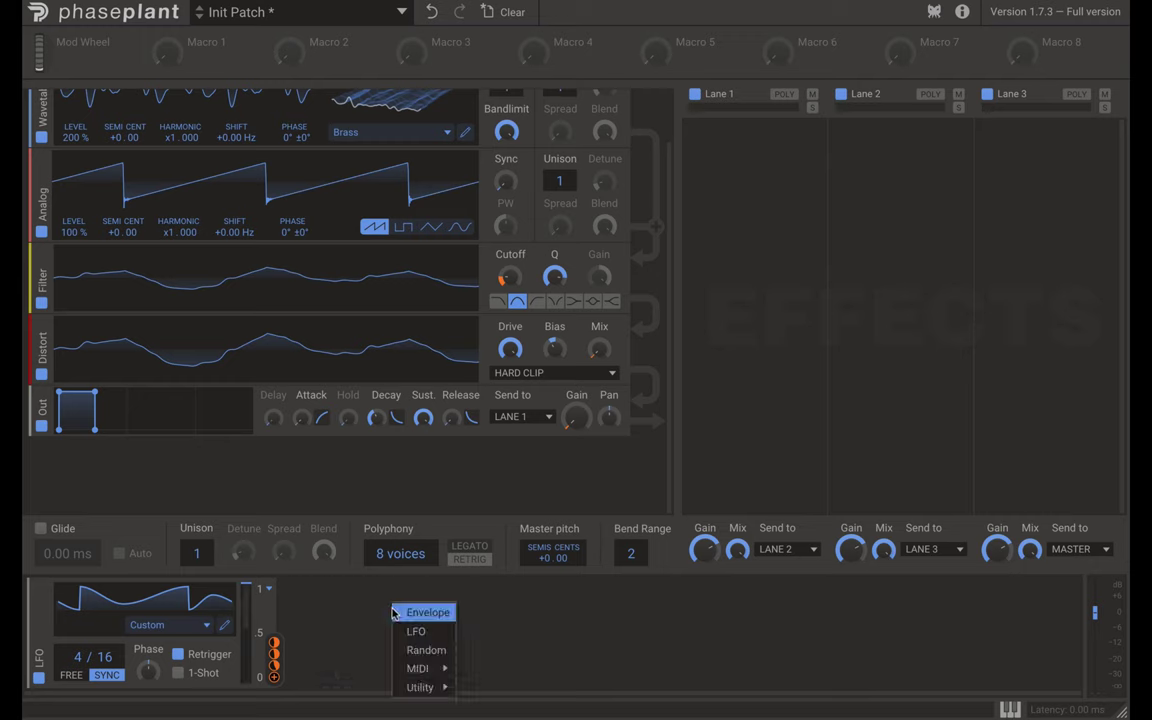
click(418, 649)
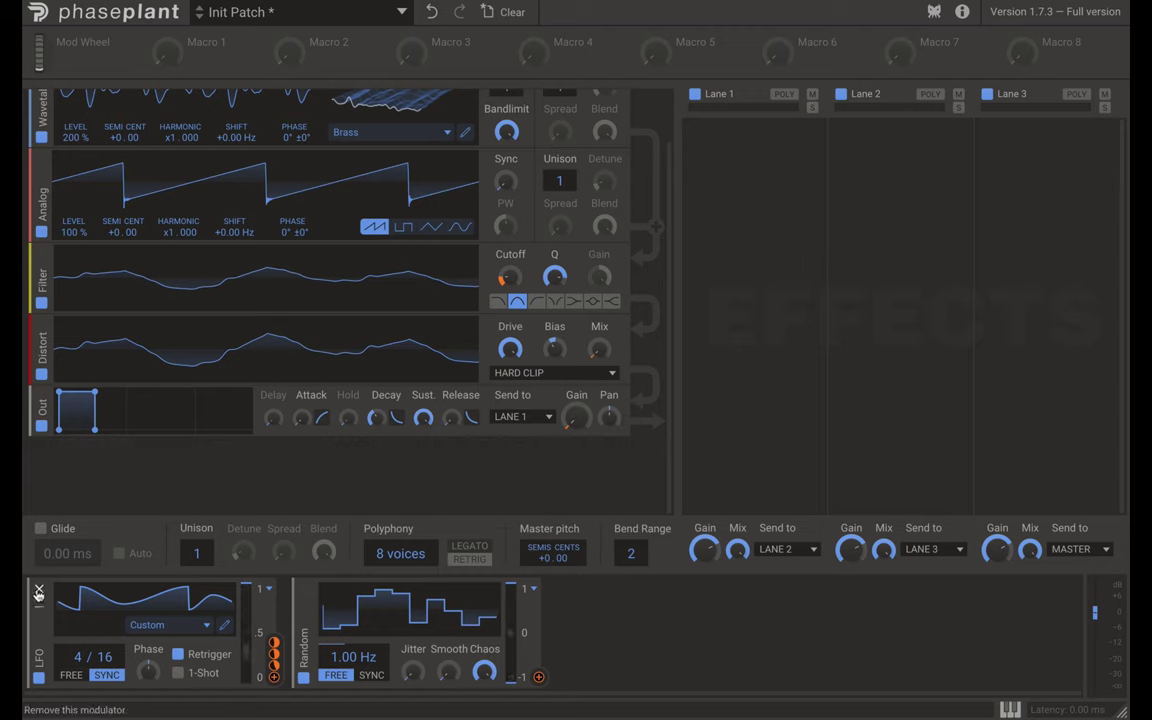
click(38, 592)
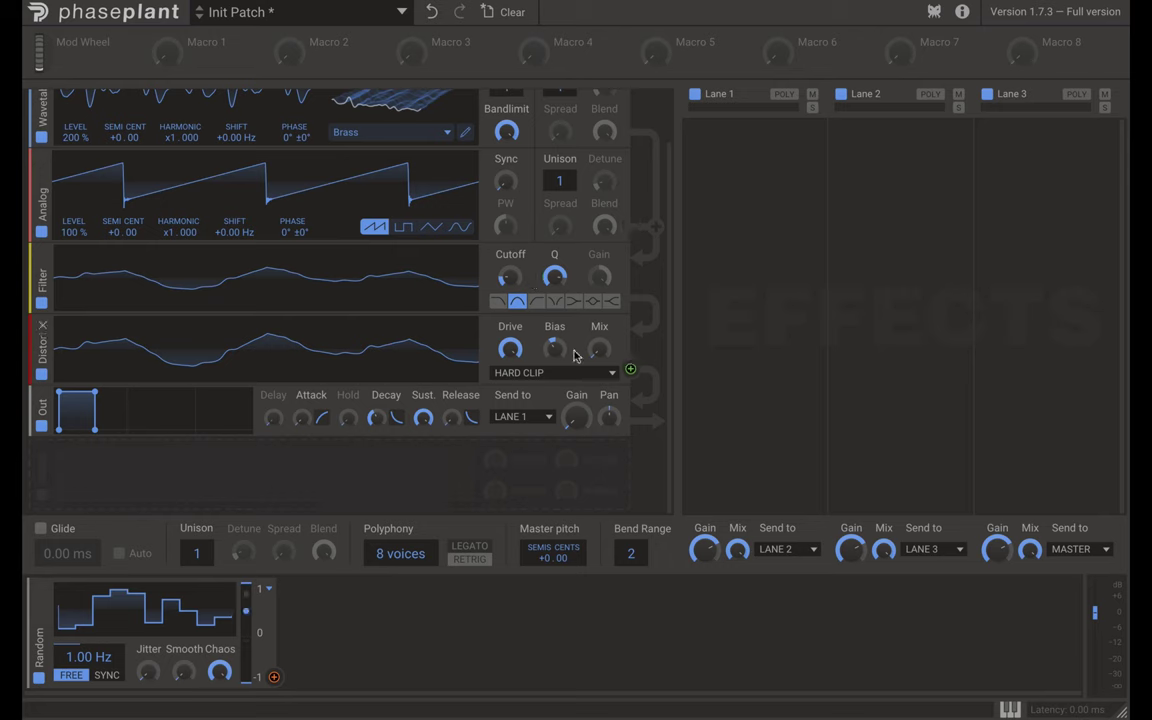
drag(599, 348, 599, 318)
drag(273, 677, 577, 422)
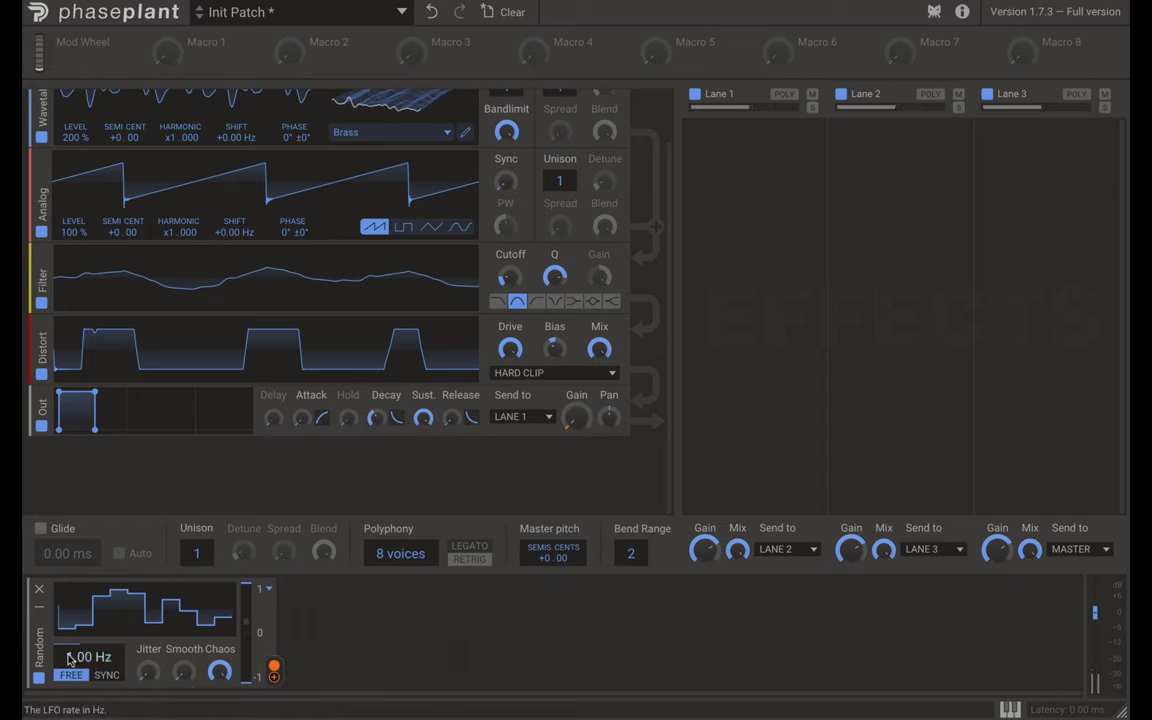
drag(70, 657, 70, 590)
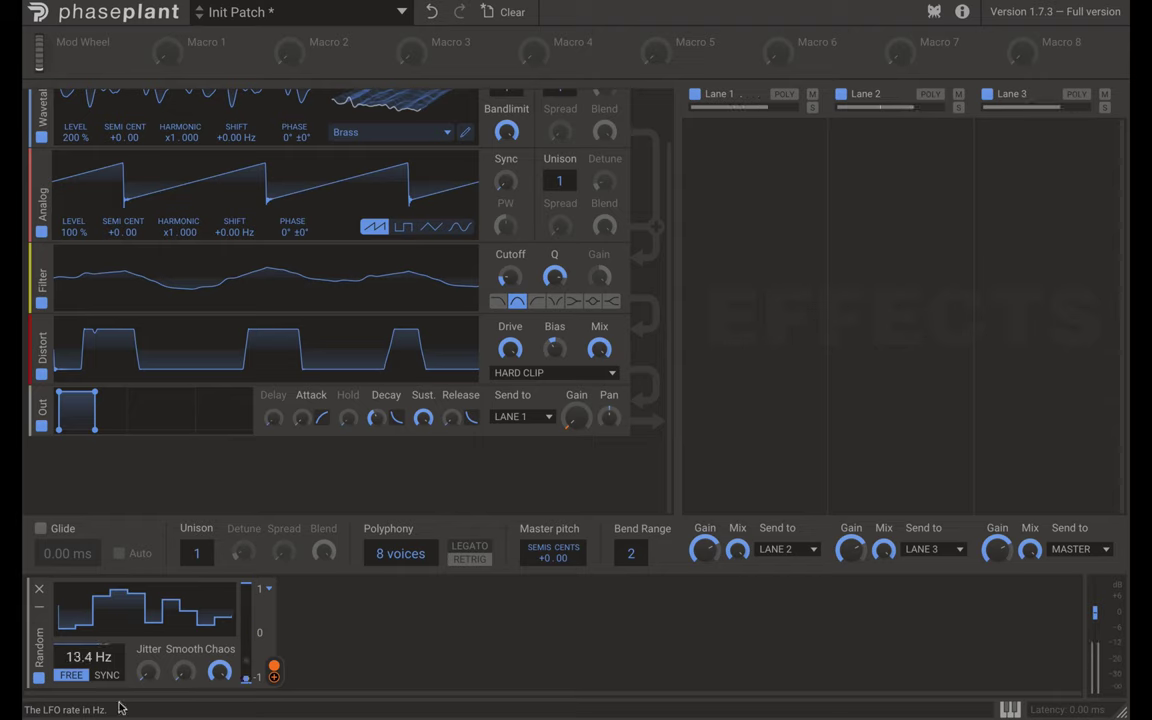
Set Random Chaos to 0%, sweep Smooth to 100% and back, raise Jitter, then delete it.
click(221, 673)
mouse_move(221, 673)
mouse_down()
mouse_move(221, 710)
mouse_move(221, 660)
mouse_move(222, 675)
mouse_up()
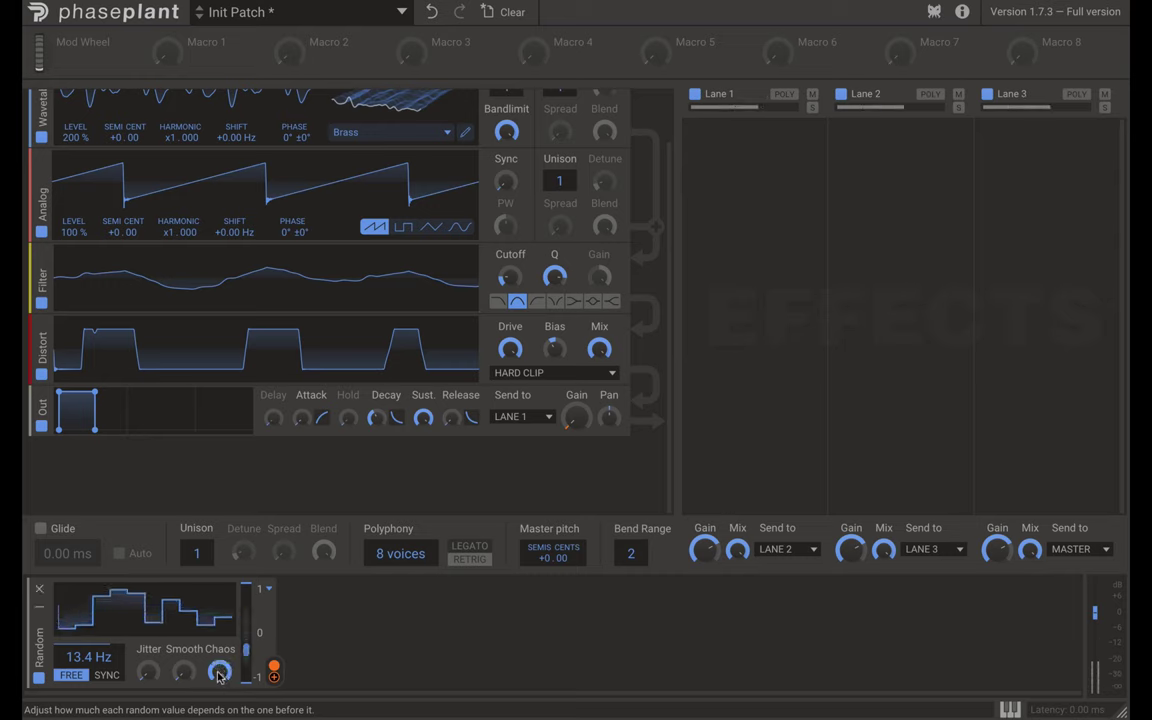
drag(183, 672, 183, 650)
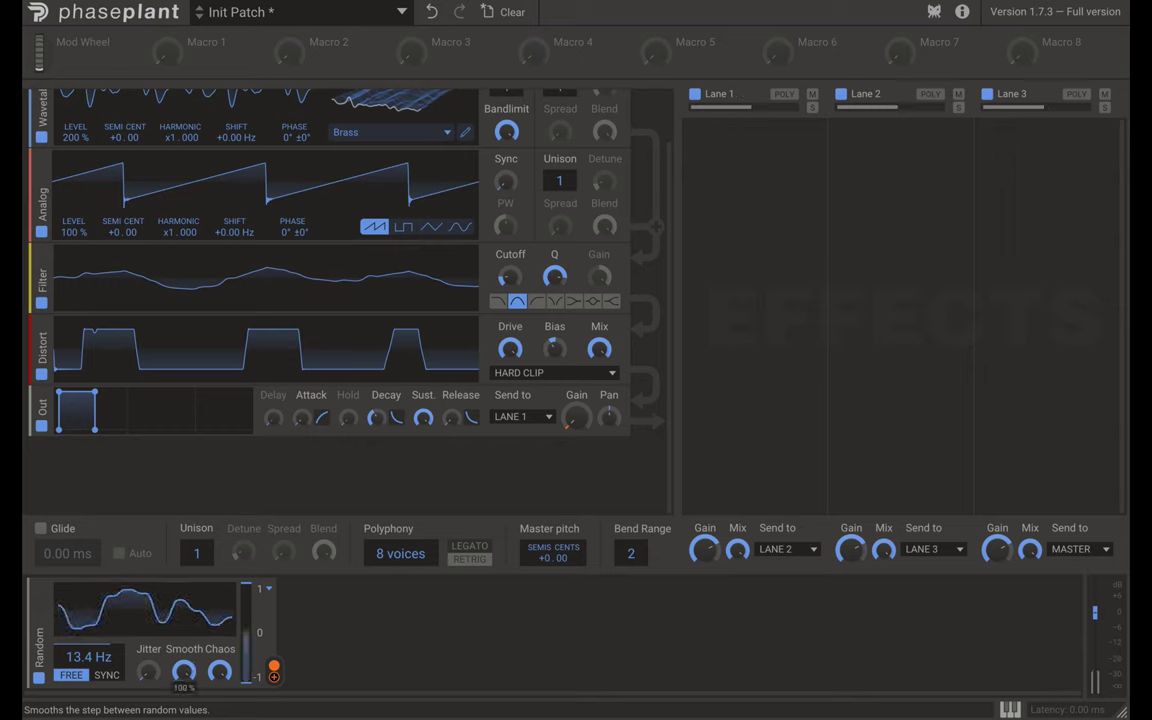
drag(183, 672, 183, 700)
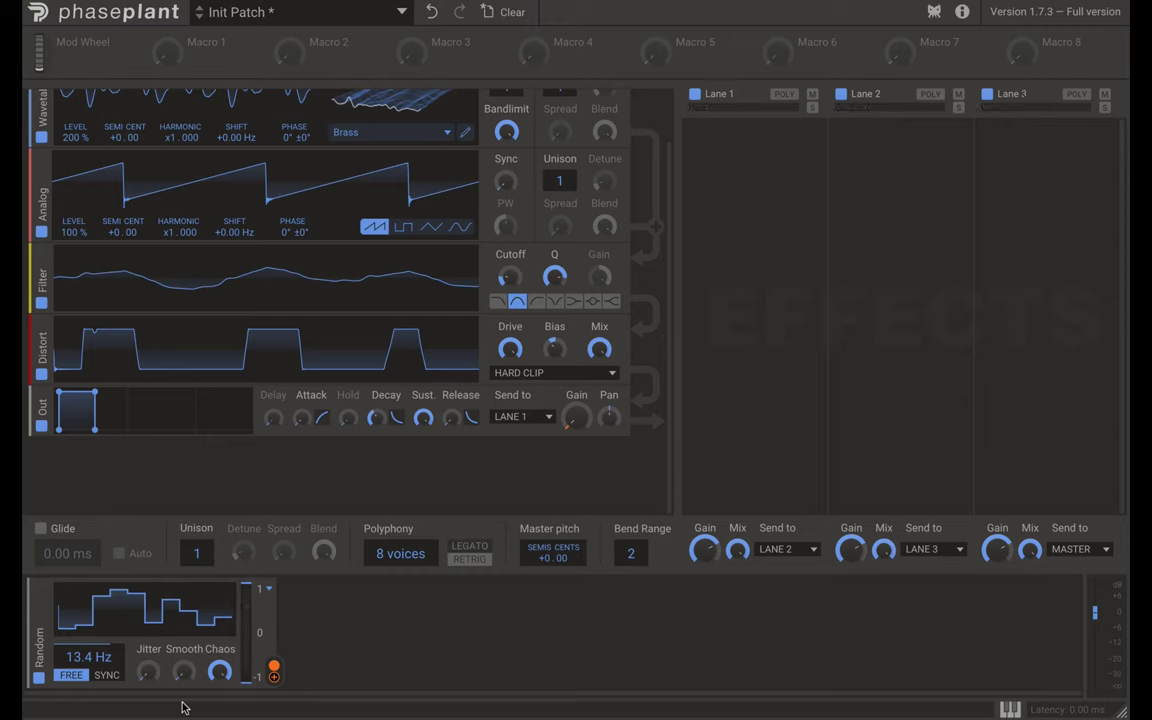
drag(148, 672, 148, 640)
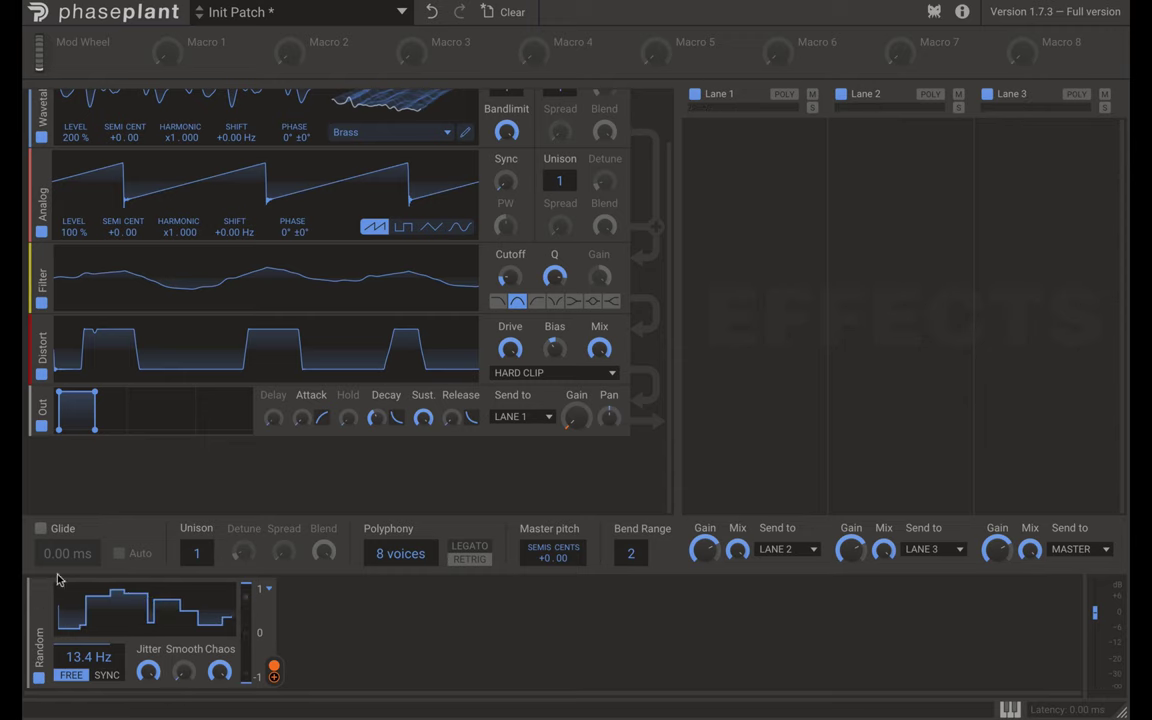
click(37, 589)
Add a MIDI Note modulator and route it to the output Gain.
click(128, 633)
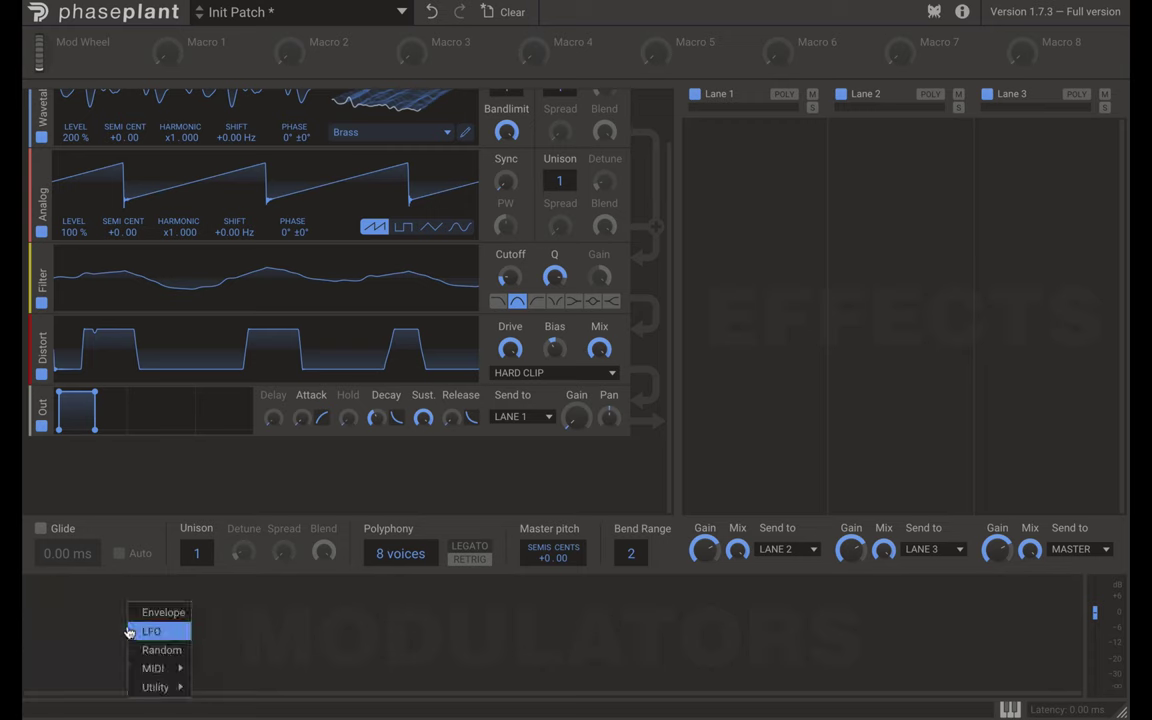
mouse_move(154, 670)
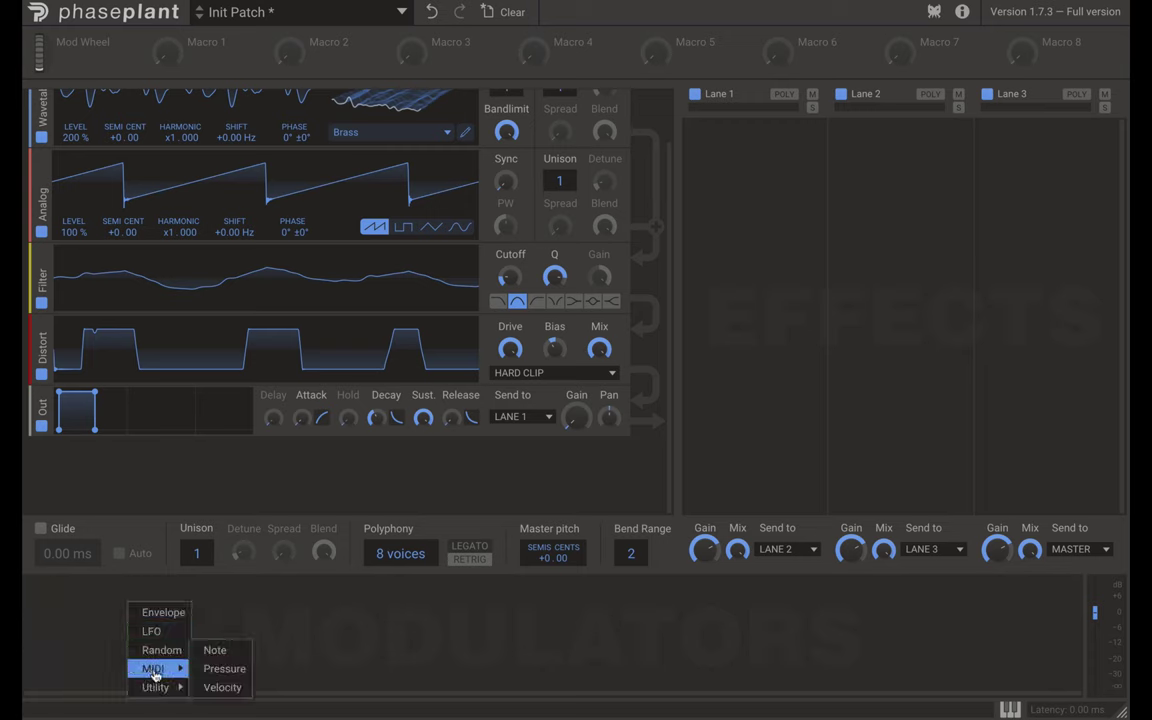
click(213, 651)
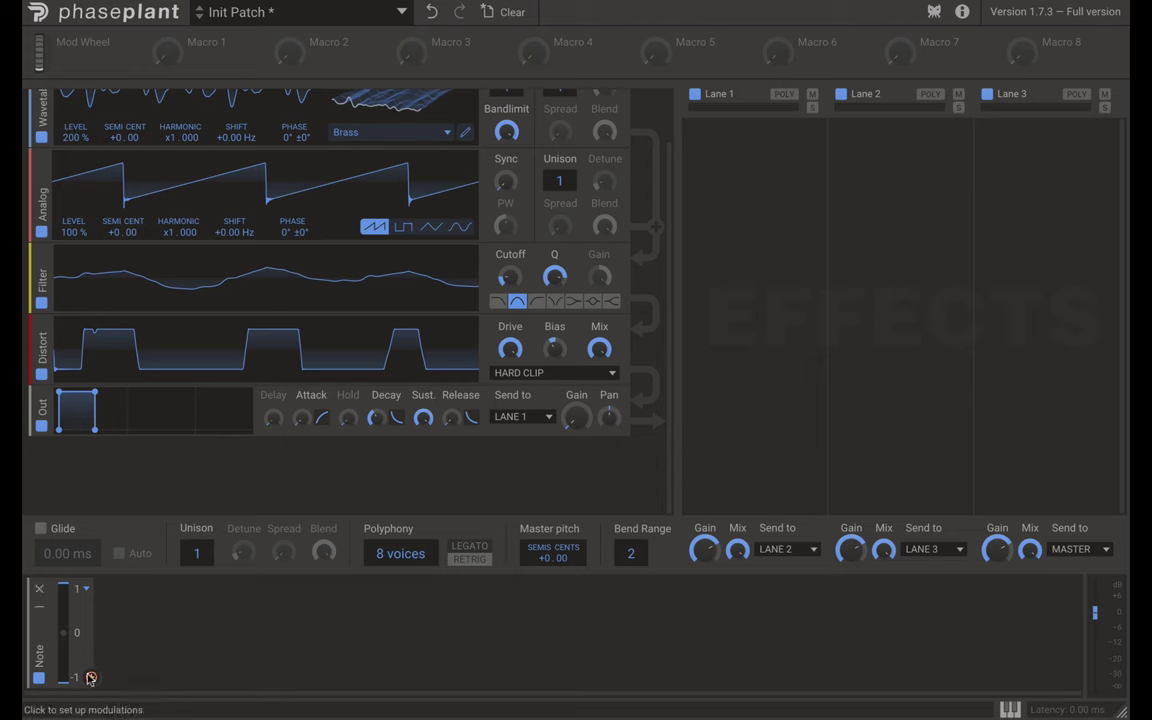
drag(91, 677, 576, 420)
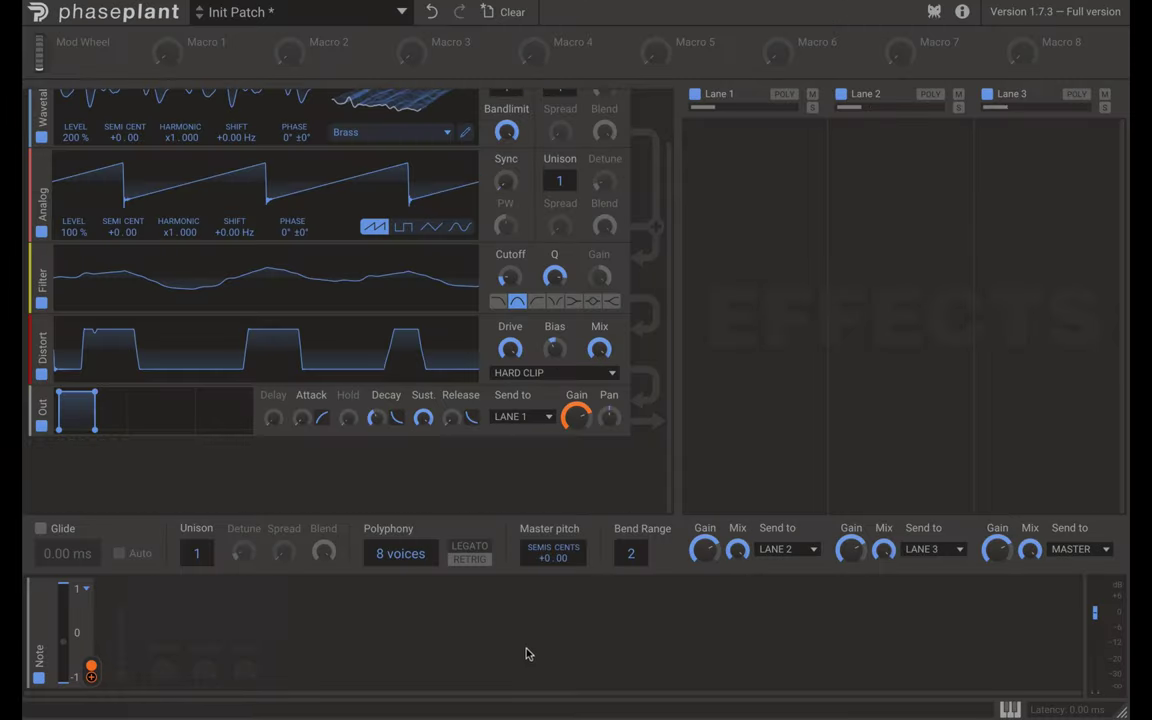
Remove the Note modulator and add a MIDI Velocity modulator instead.
click(74, 606)
mouse_move(110, 668)
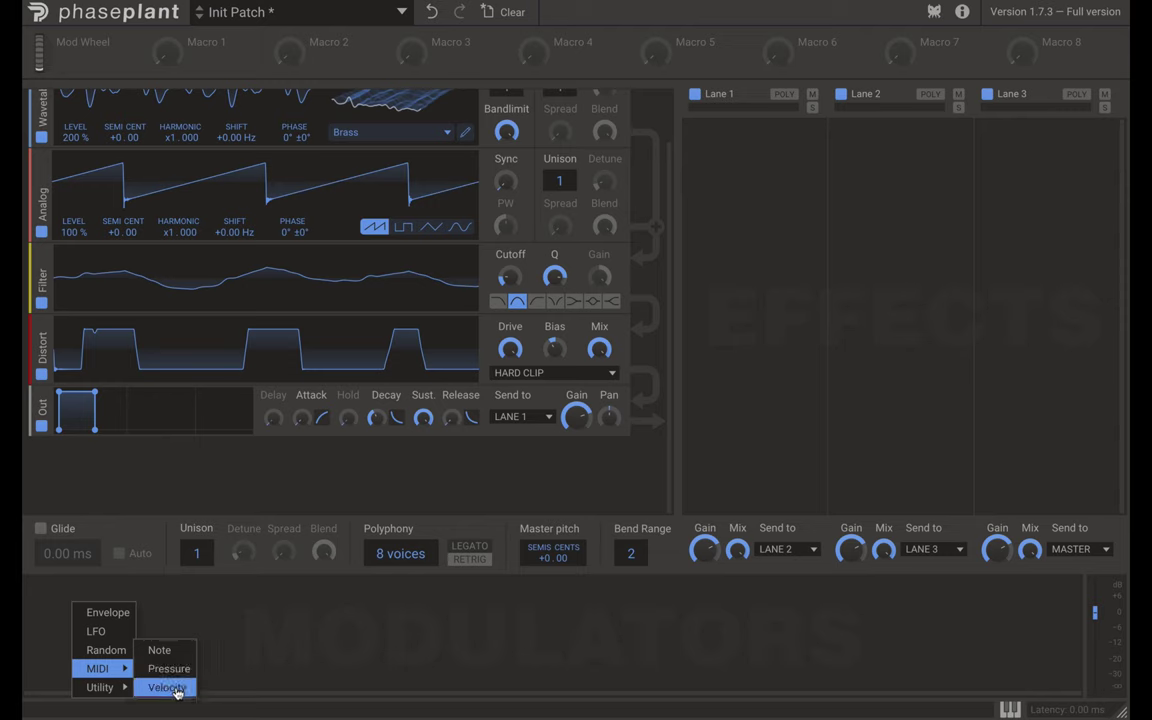
click(166, 688)
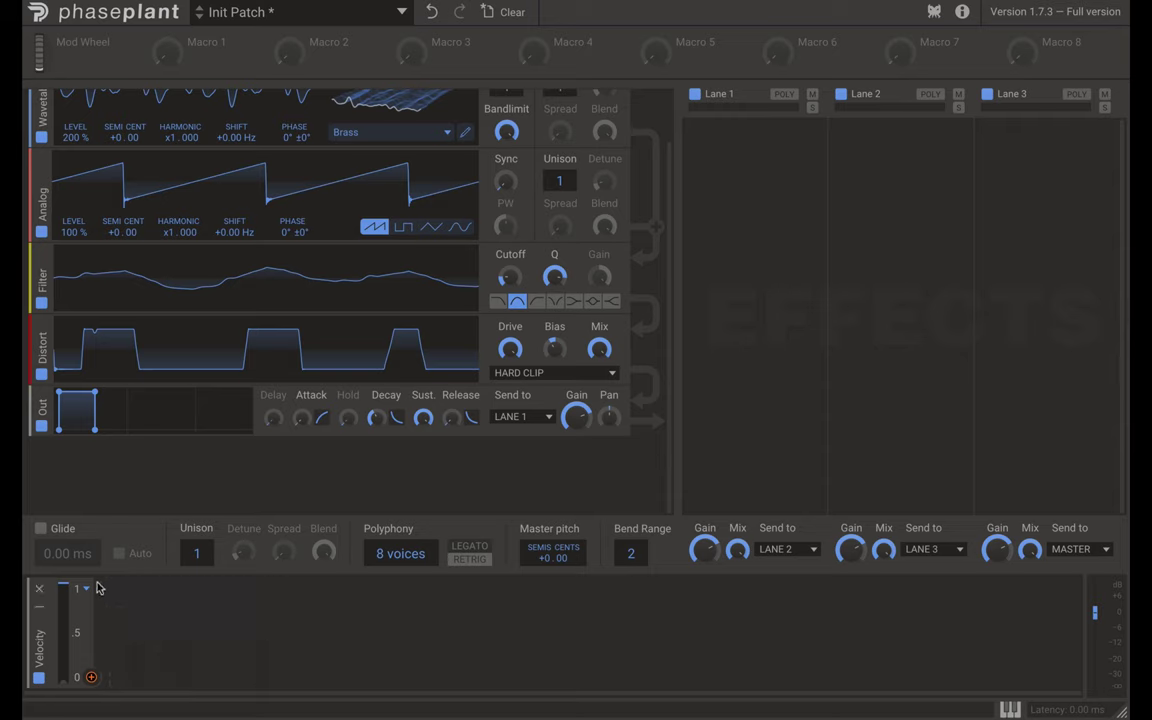
Delete the Velocity modulator and add a sine LFO in its place.
right_click(62, 630)
click(55, 608)
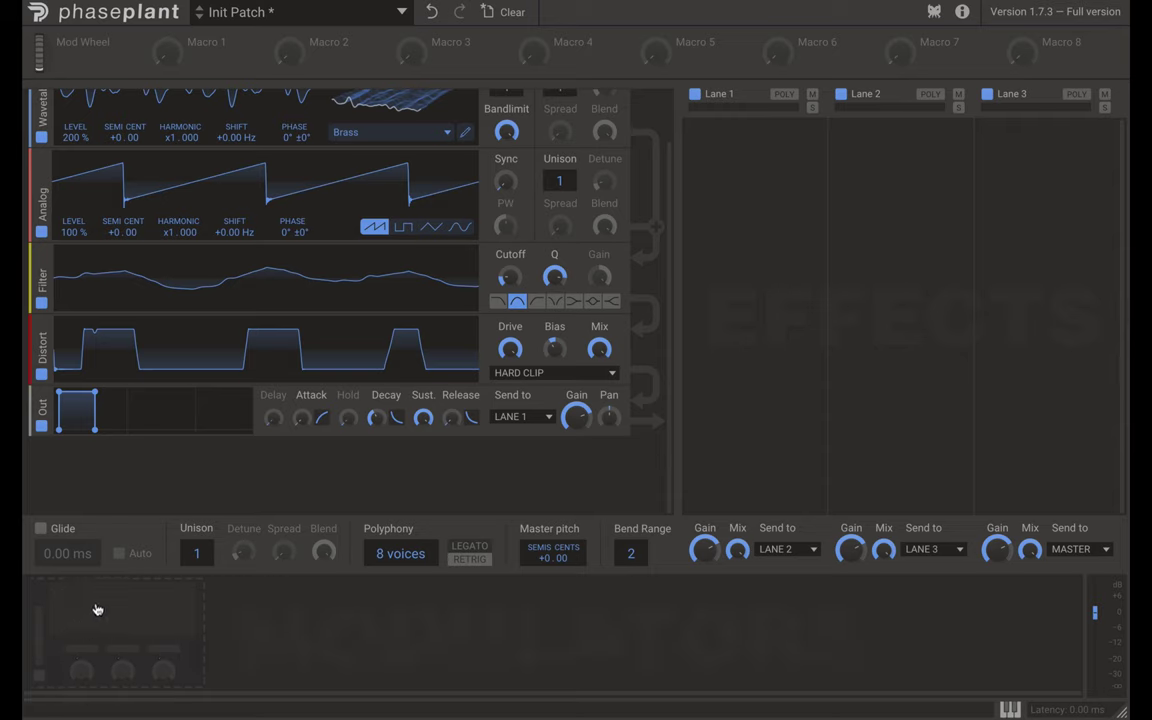
click(97, 610)
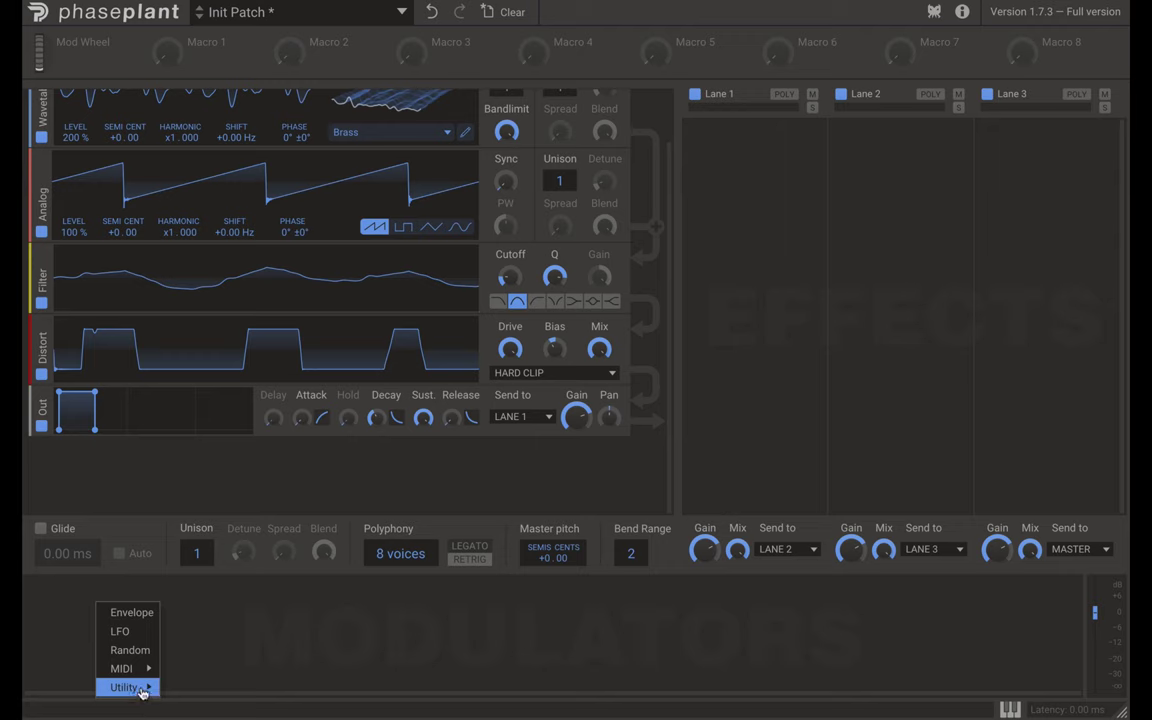
mouse_move(142, 692)
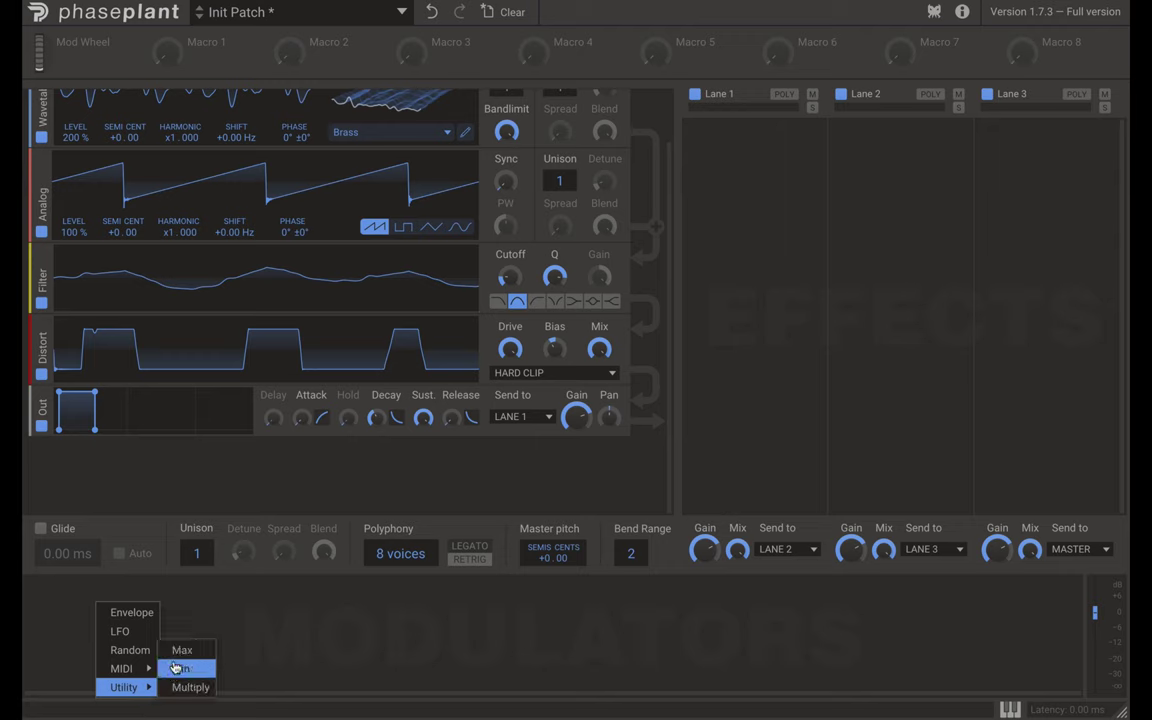
click(292, 633)
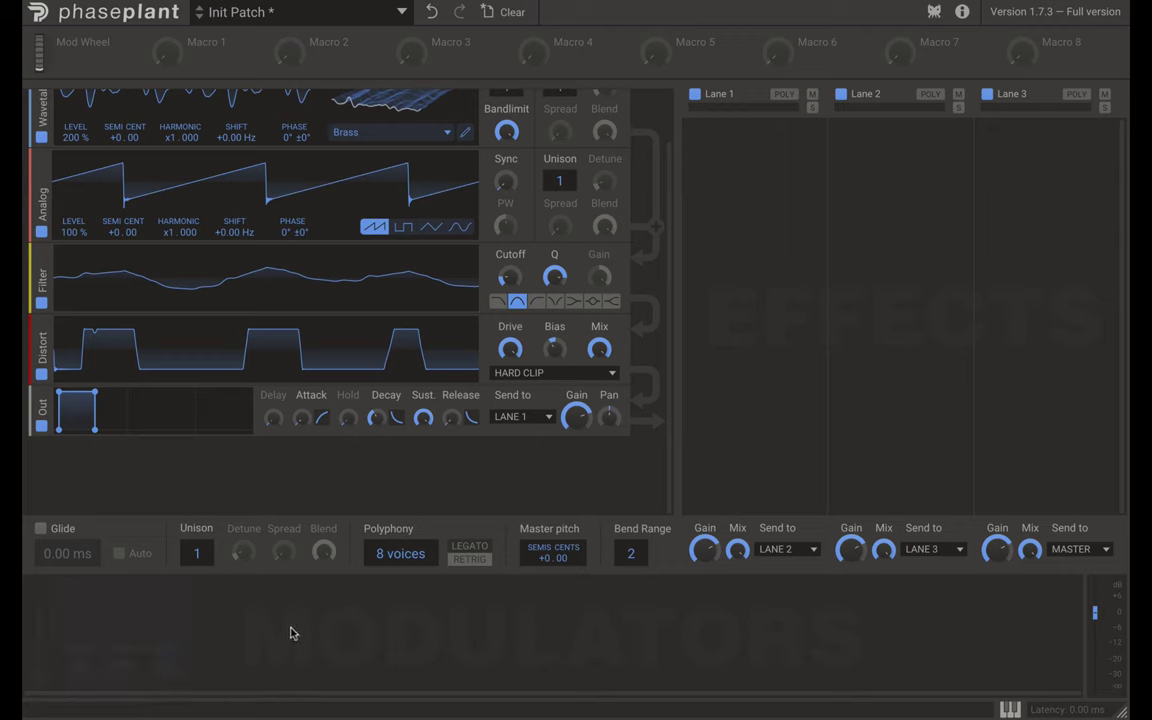
click(126, 612)
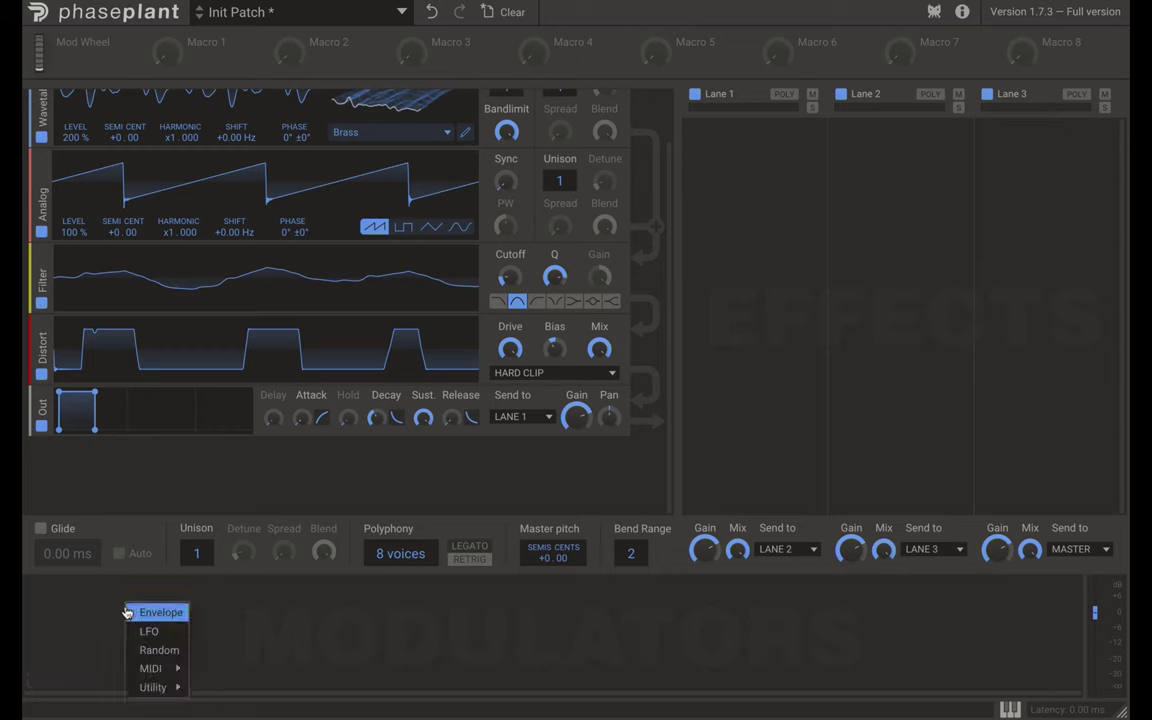
click(138, 630)
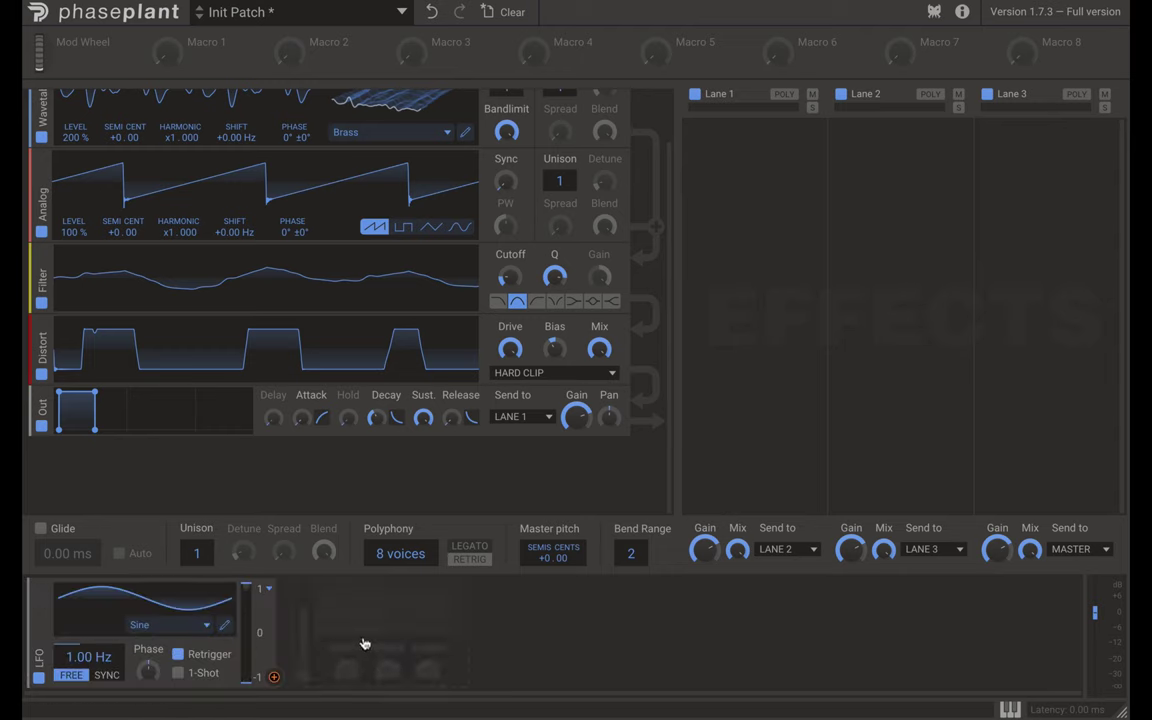
Add a second LFO and switch its waveform to Square.
click(329, 621)
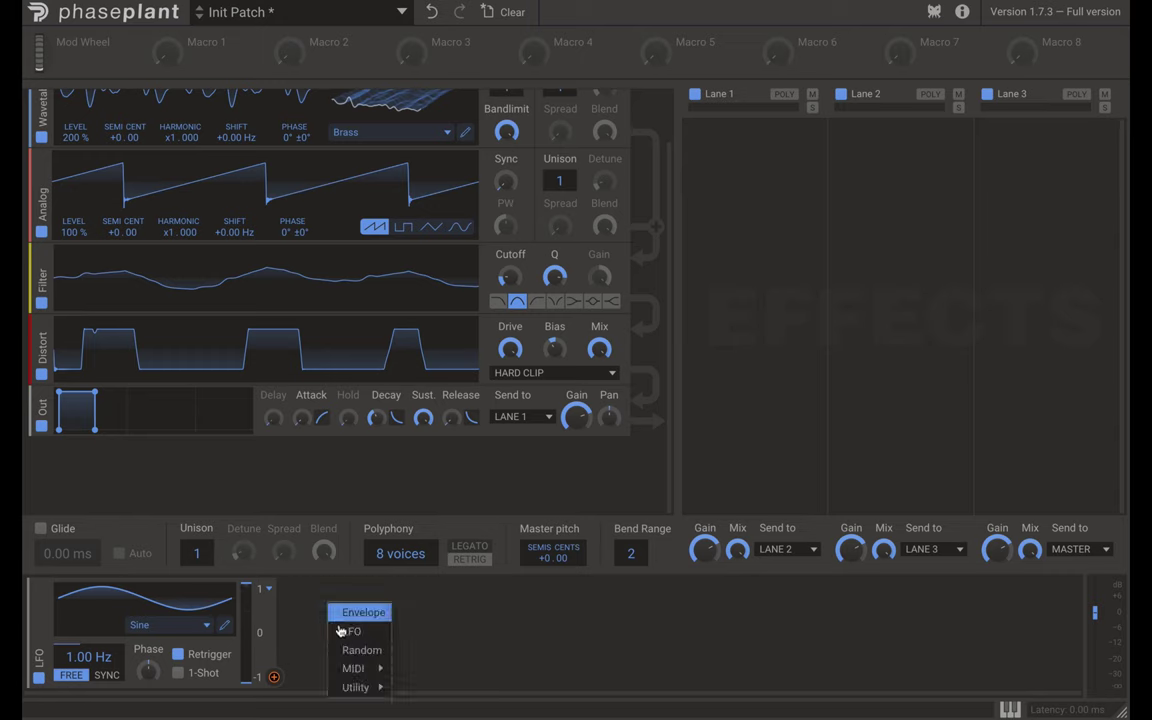
click(358, 633)
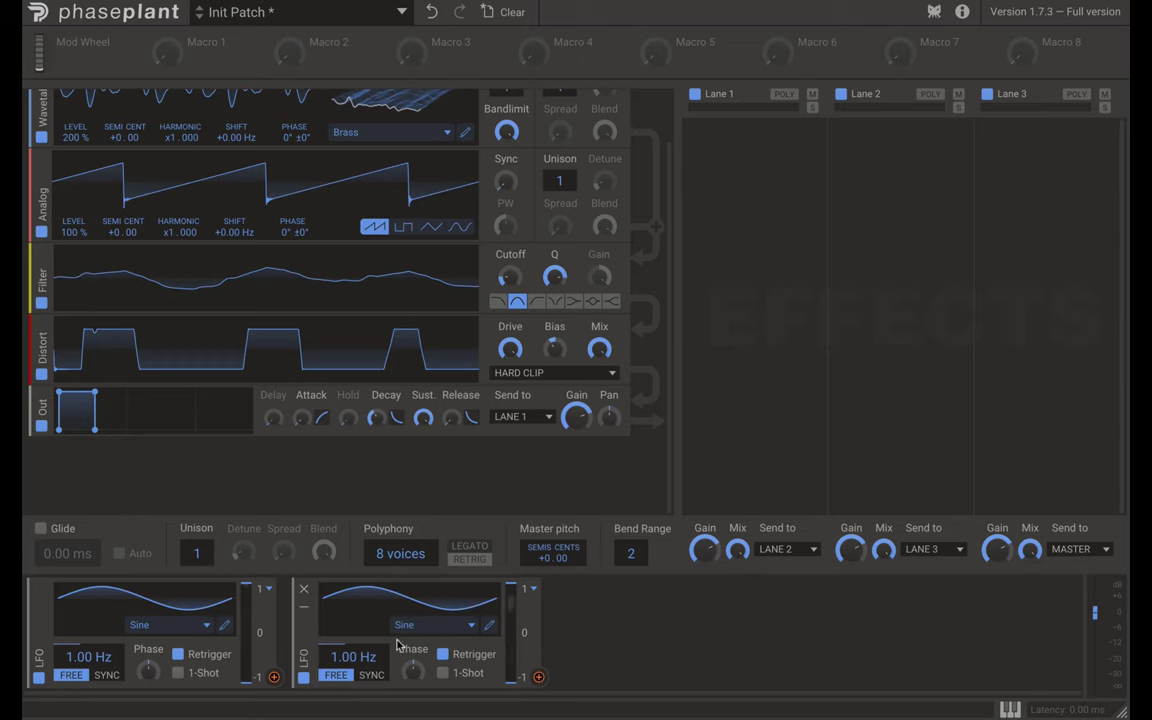
click(437, 628)
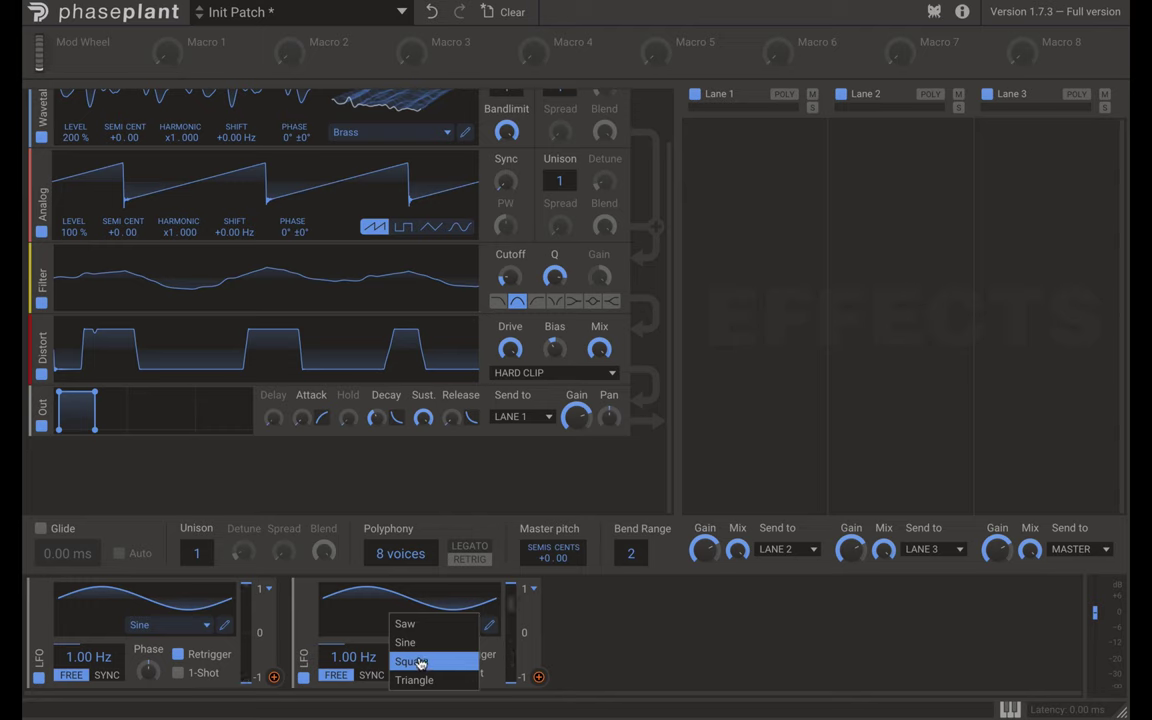
click(420, 662)
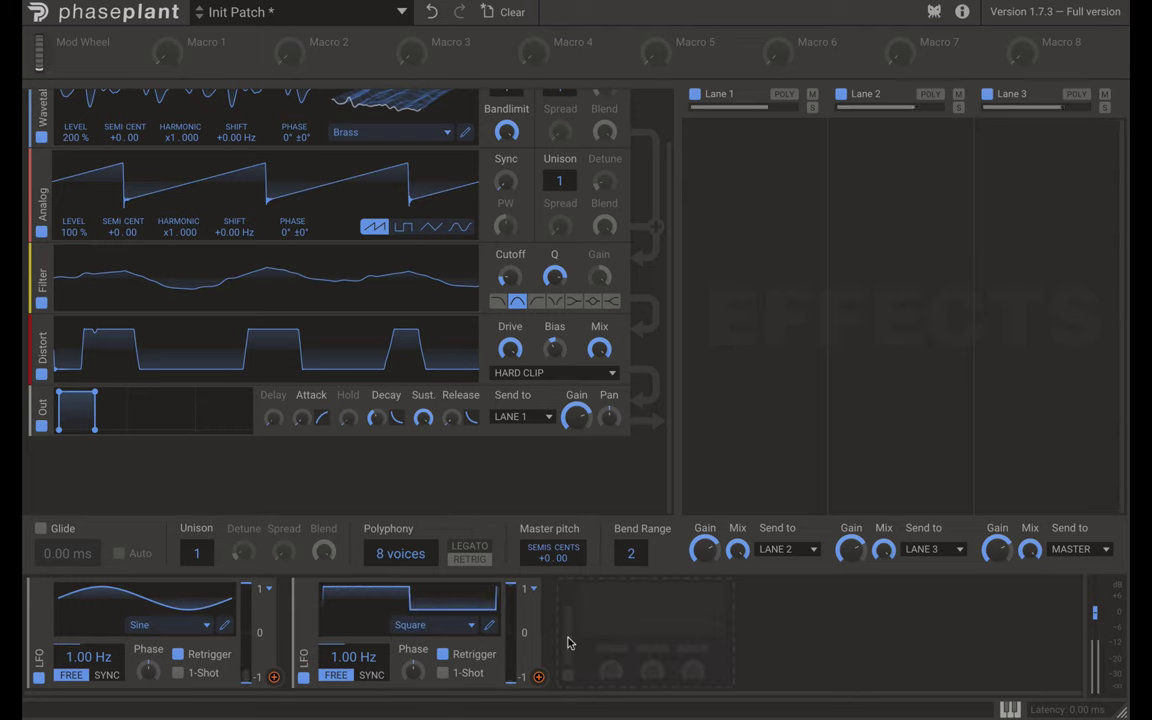
Add a Max utility modulator from the Utility modulator types.
click(612, 614)
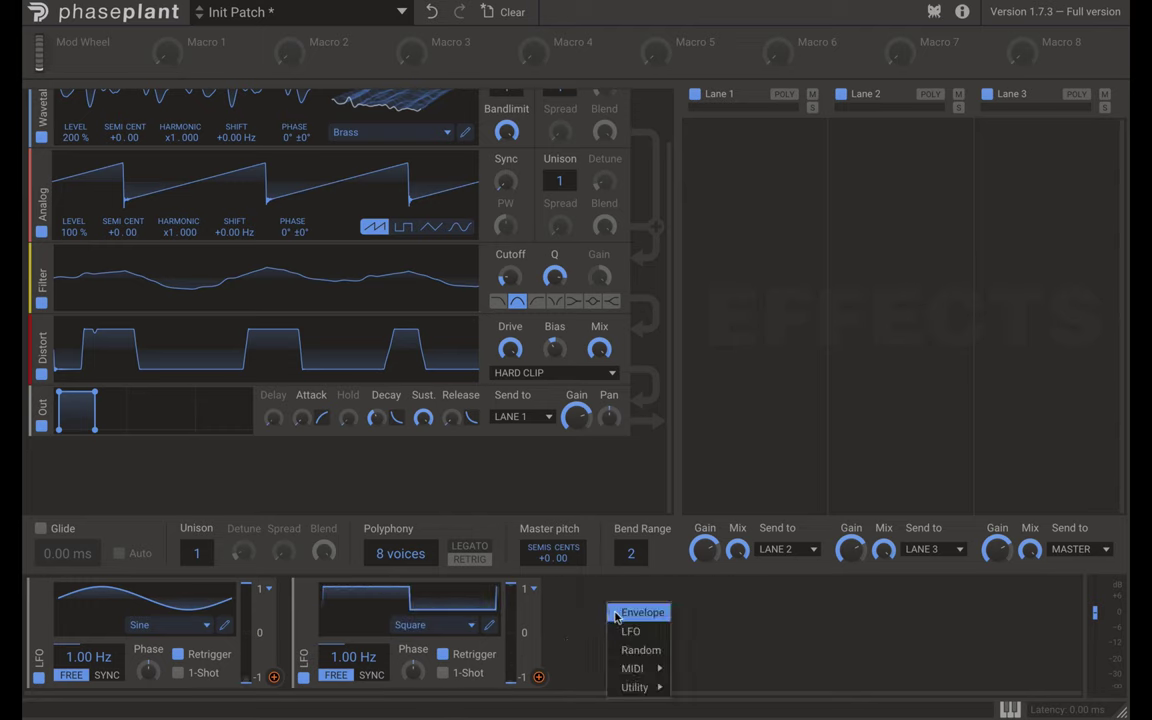
mouse_move(635, 687)
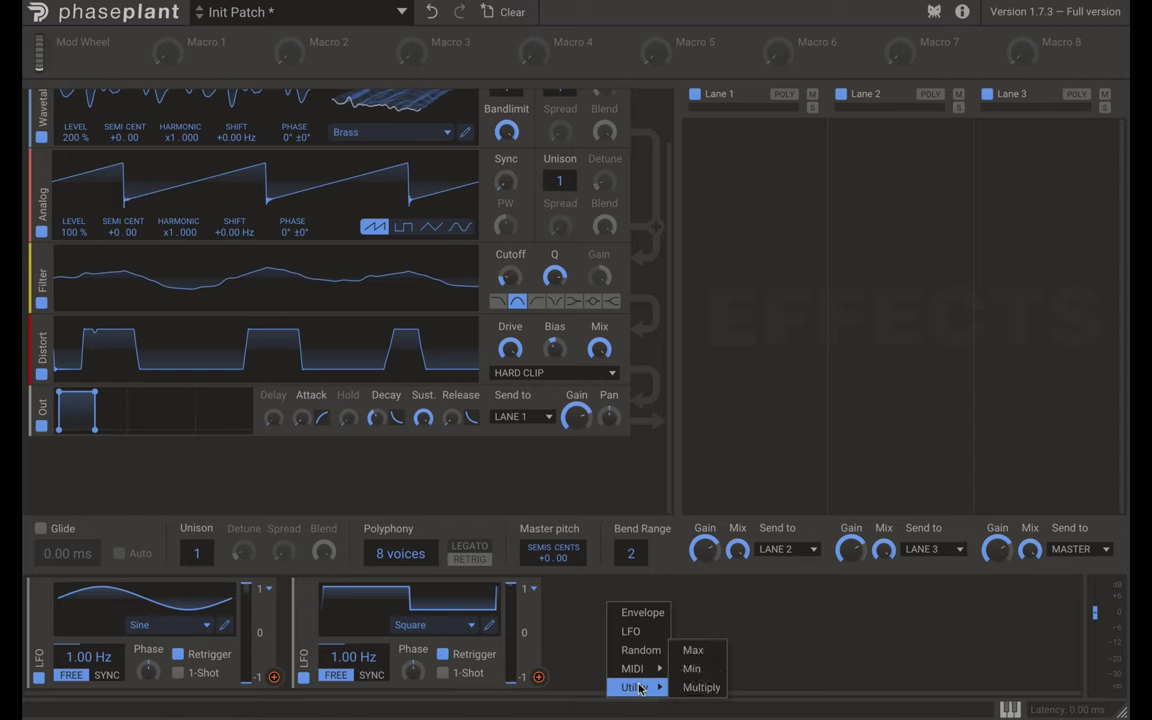
click(692, 652)
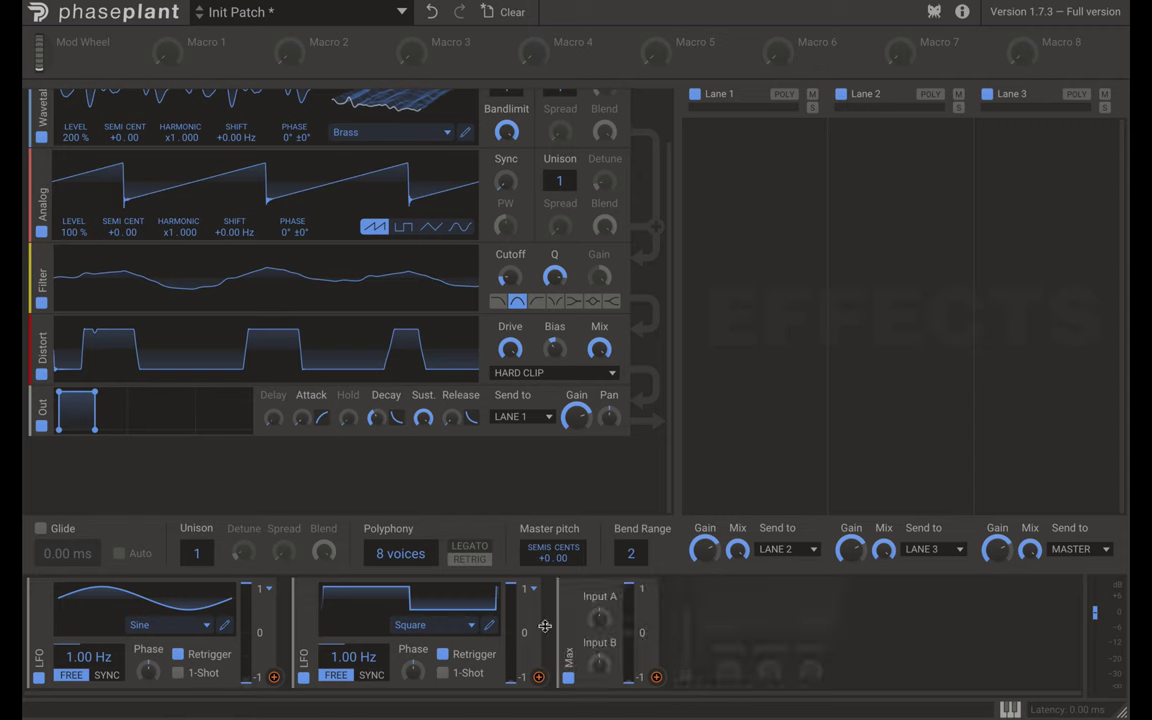
Route the square LFO into Max Input B and slow its rate to 0.78 Hz.
click(273, 677)
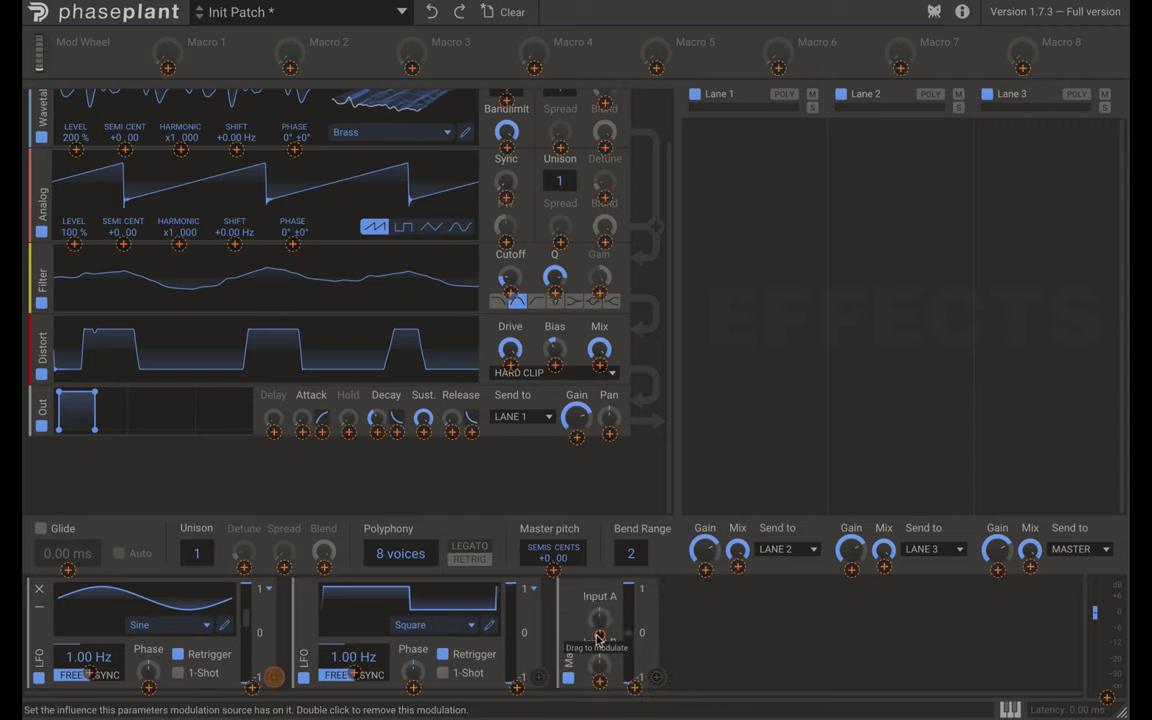
click(273, 667)
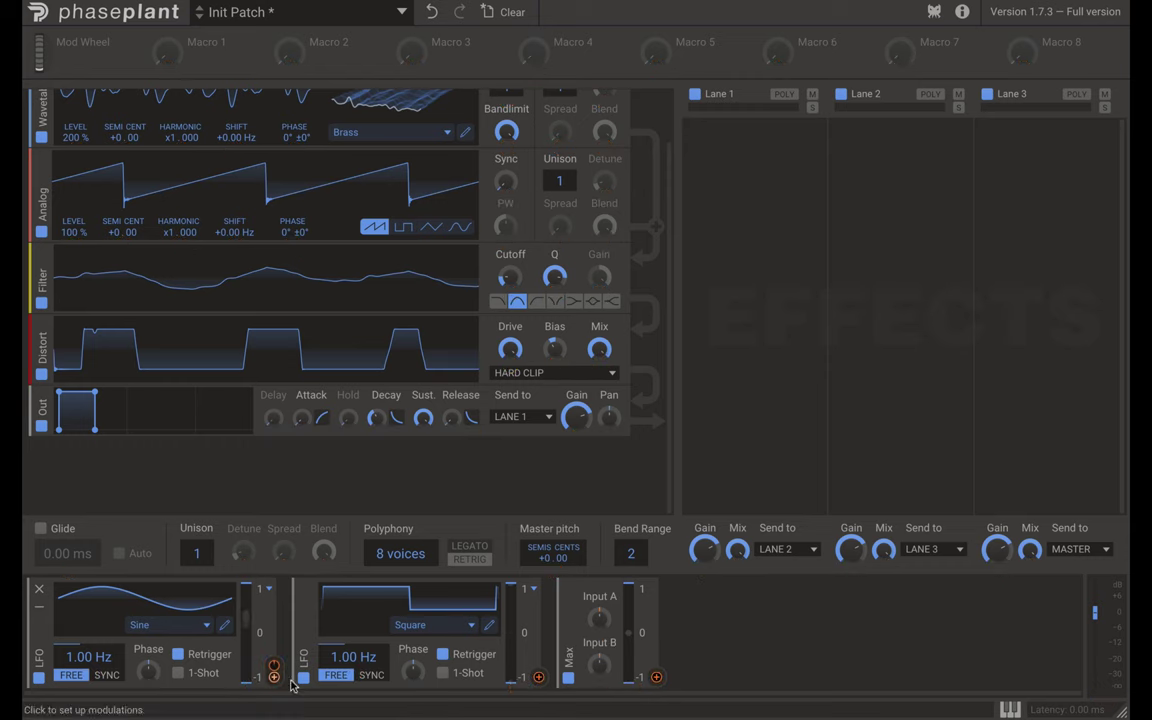
click(538, 677)
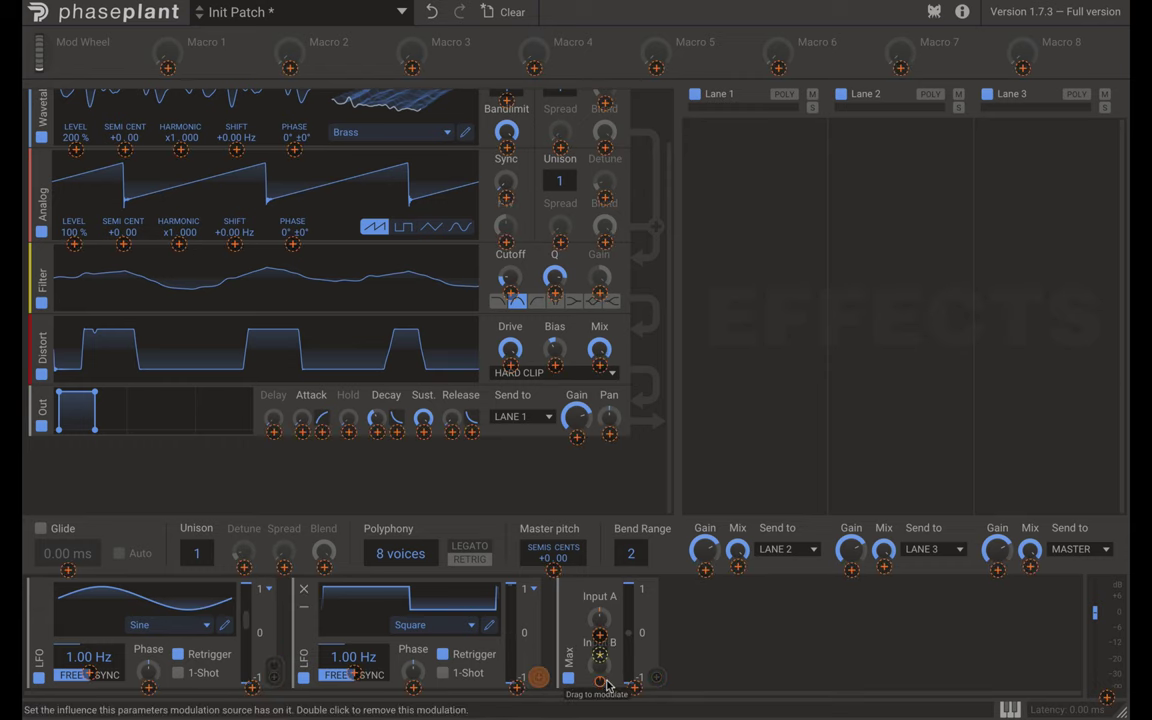
click(538, 677)
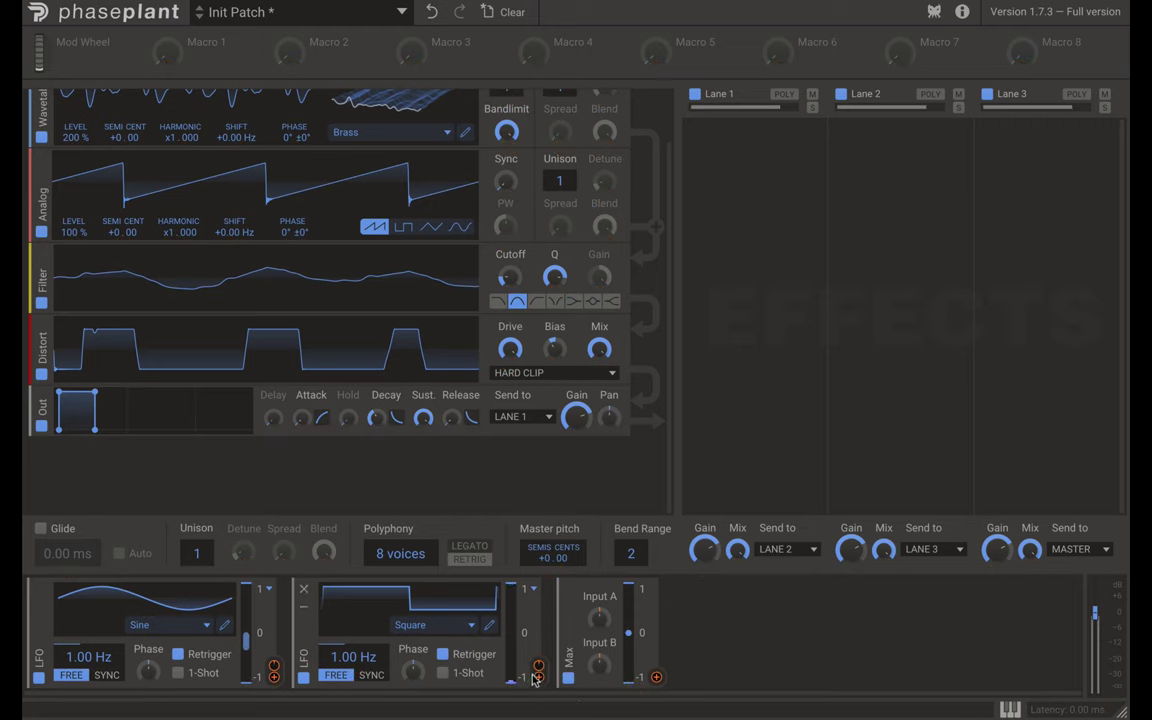
drag(538, 670, 598, 665)
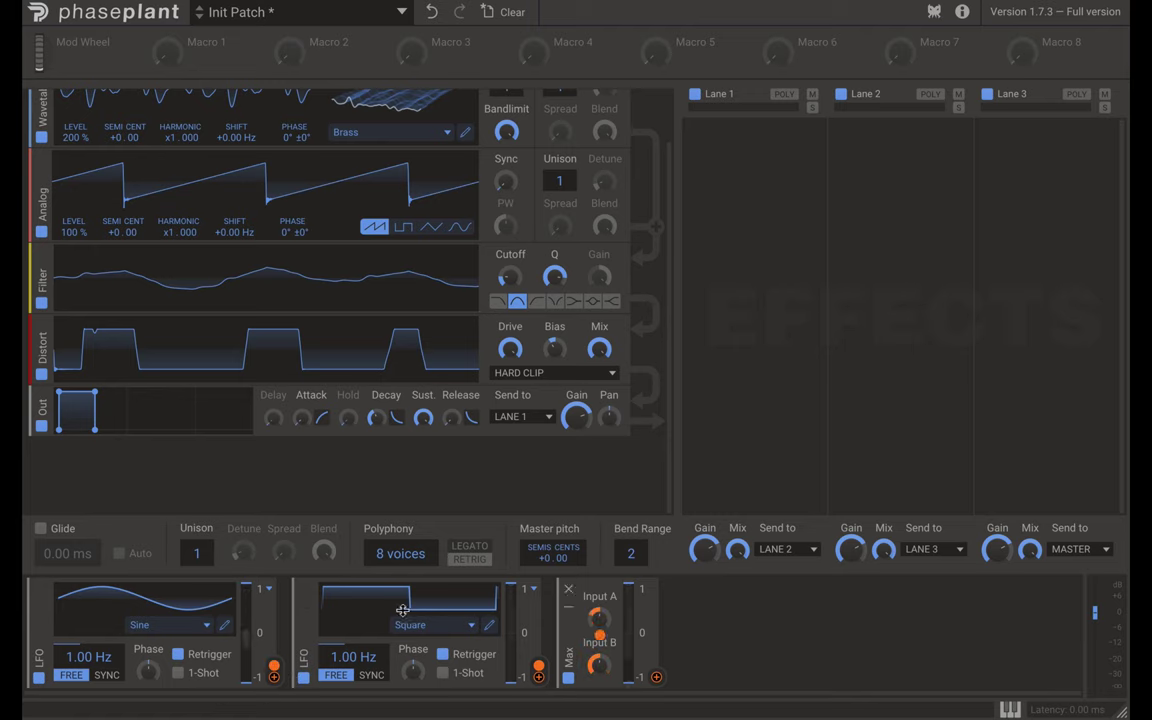
drag(354, 657, 354, 667)
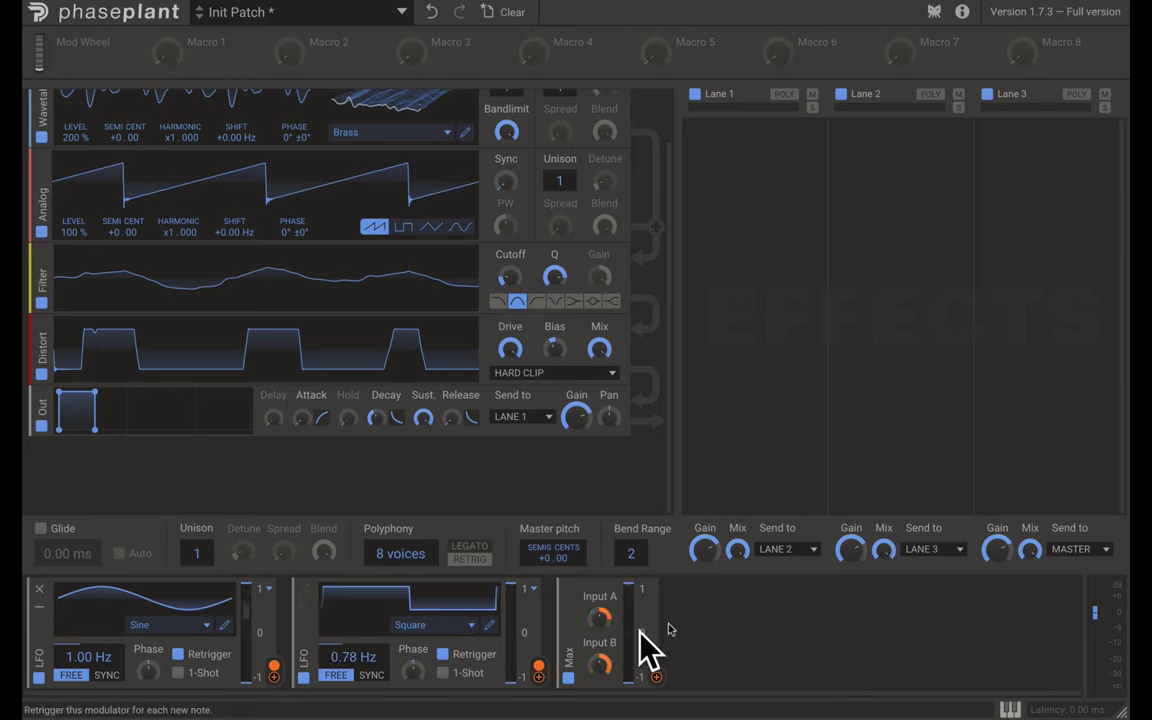
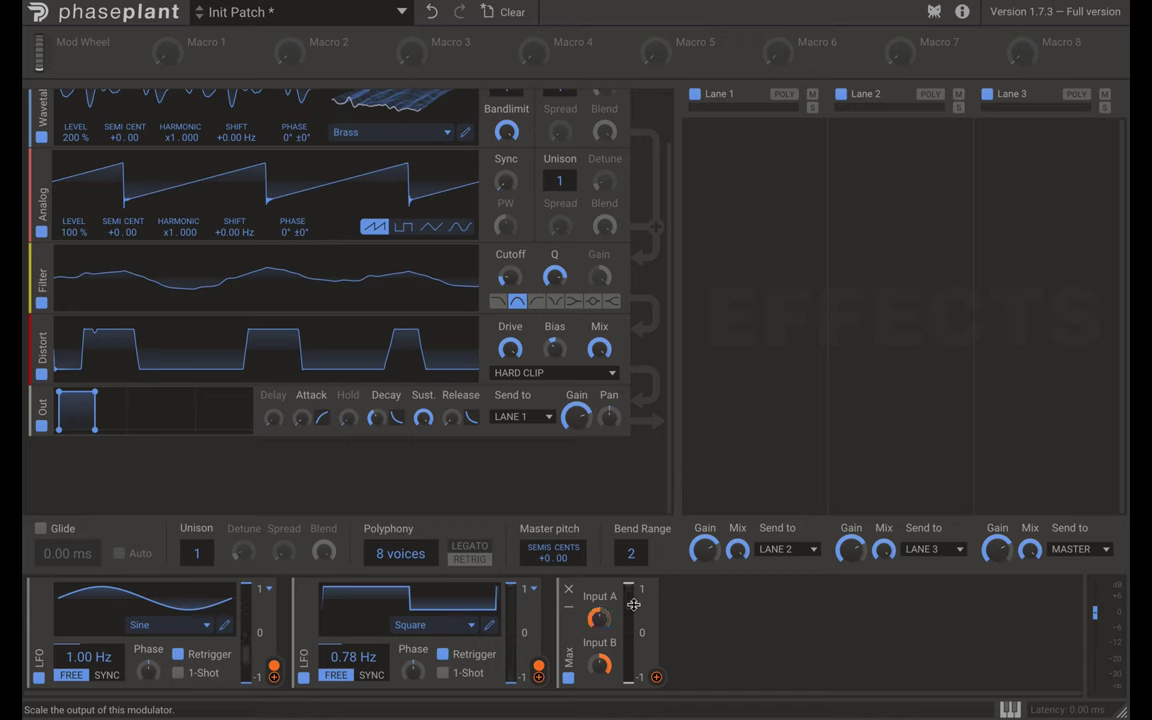
Route the Max modulator's output into the Out module's gain.
click(656, 677)
click(577, 432)
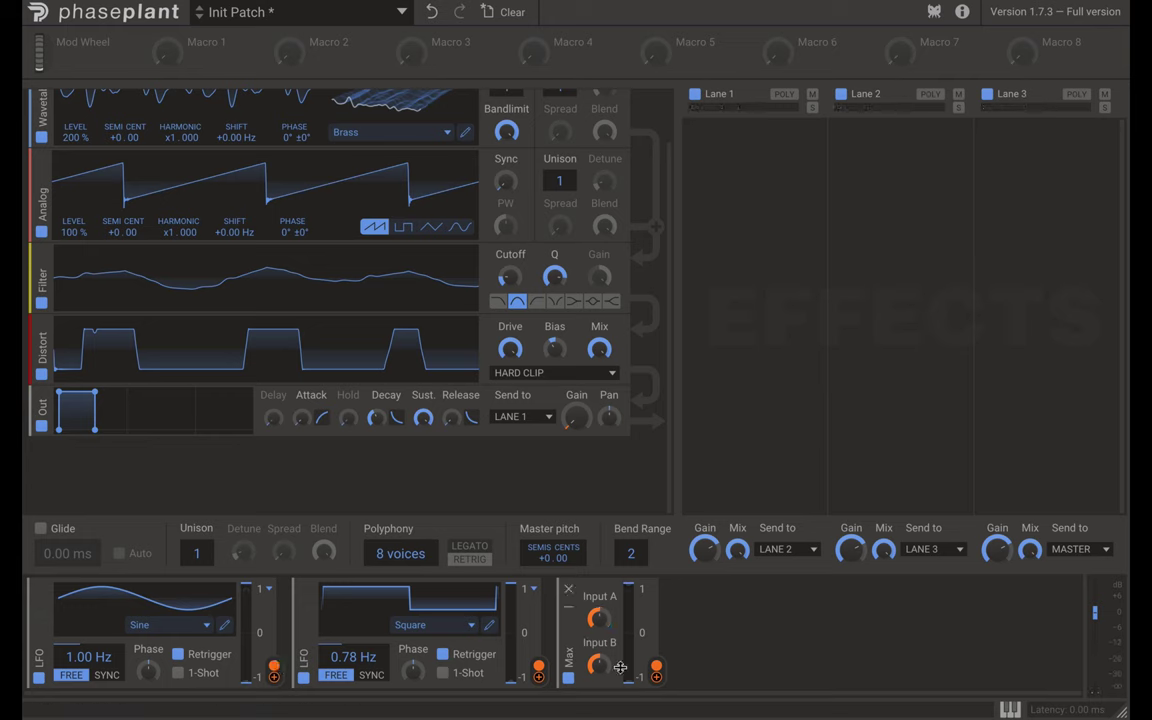
Remove the Max modulator and add a Multiply utility modulator in its place.
click(568, 589)
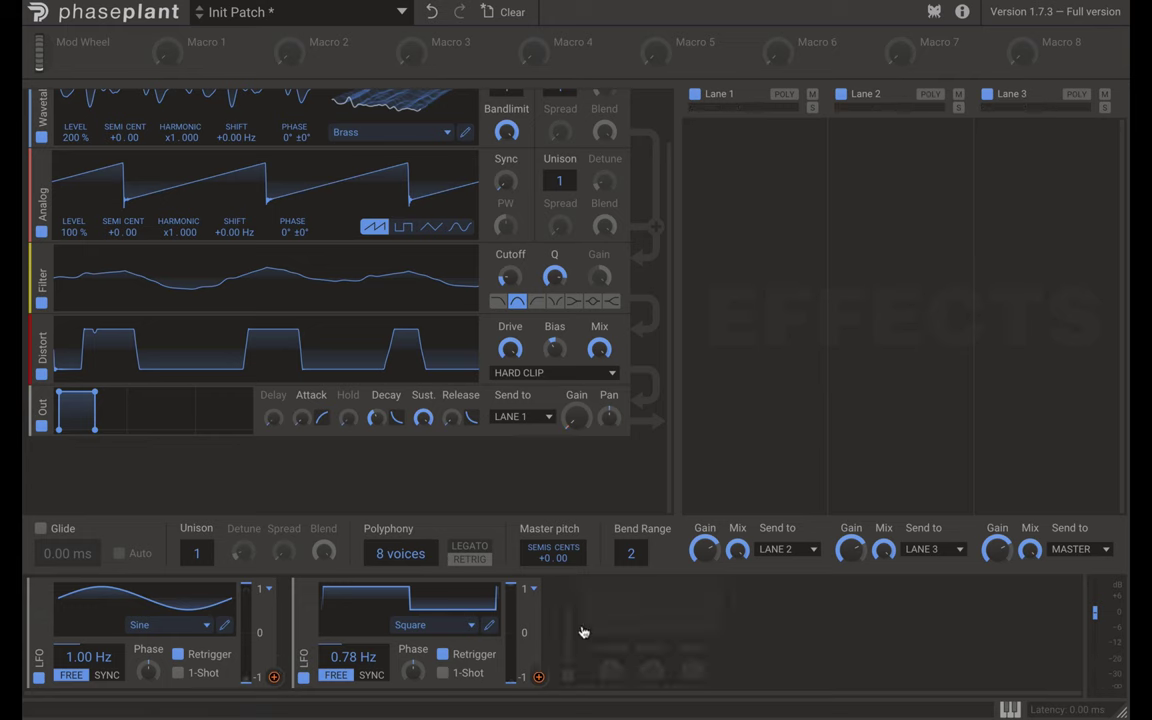
click(597, 617)
mouse_move(622, 670)
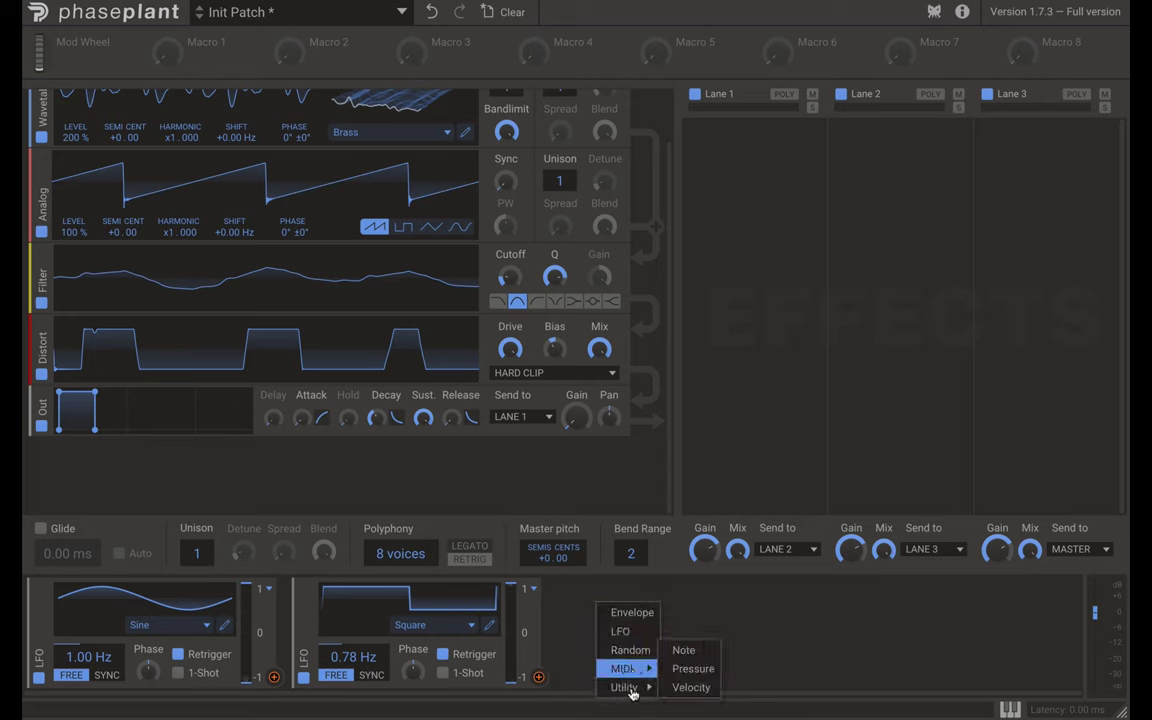
mouse_move(632, 692)
click(686, 687)
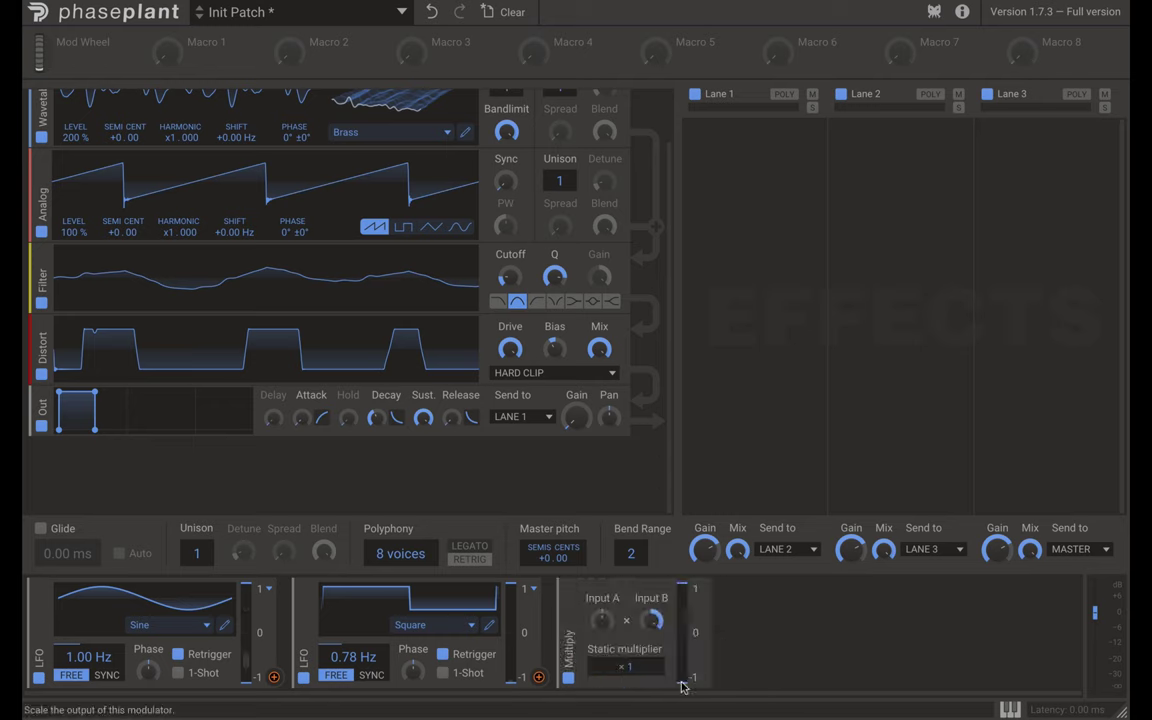
Feed LFO 2 into Multiply's Input A and LFO 1 into Input B, then route Multiply to Out gain.
click(538, 679)
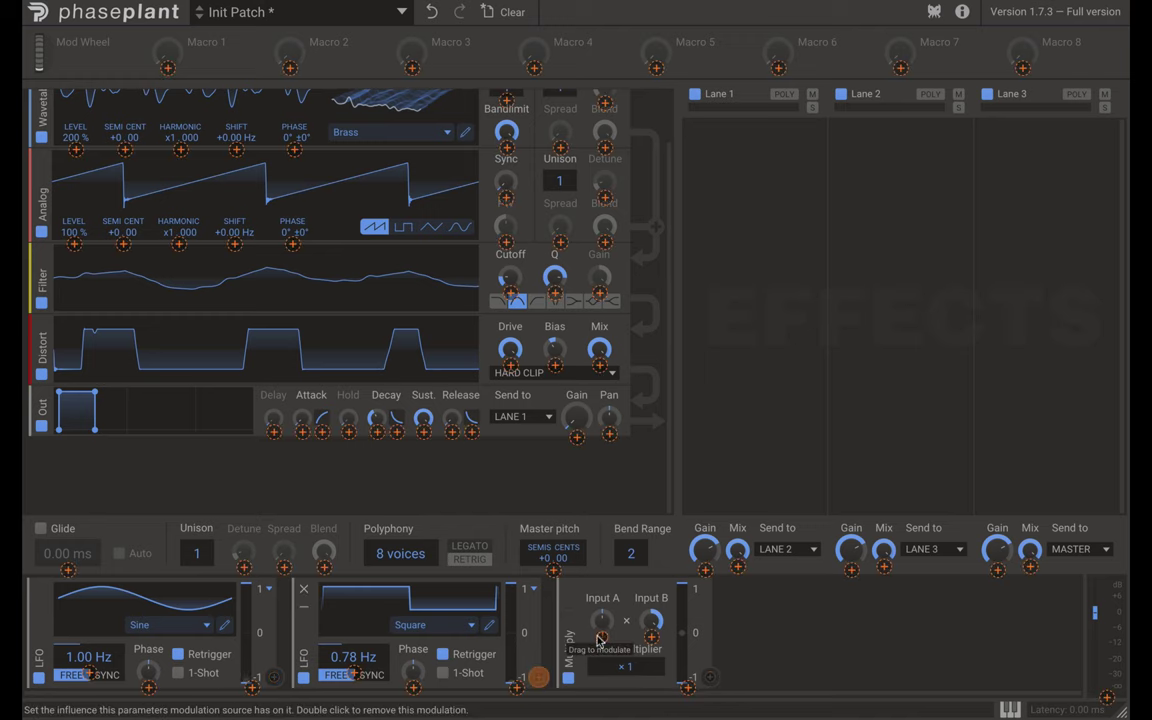
click(533, 671)
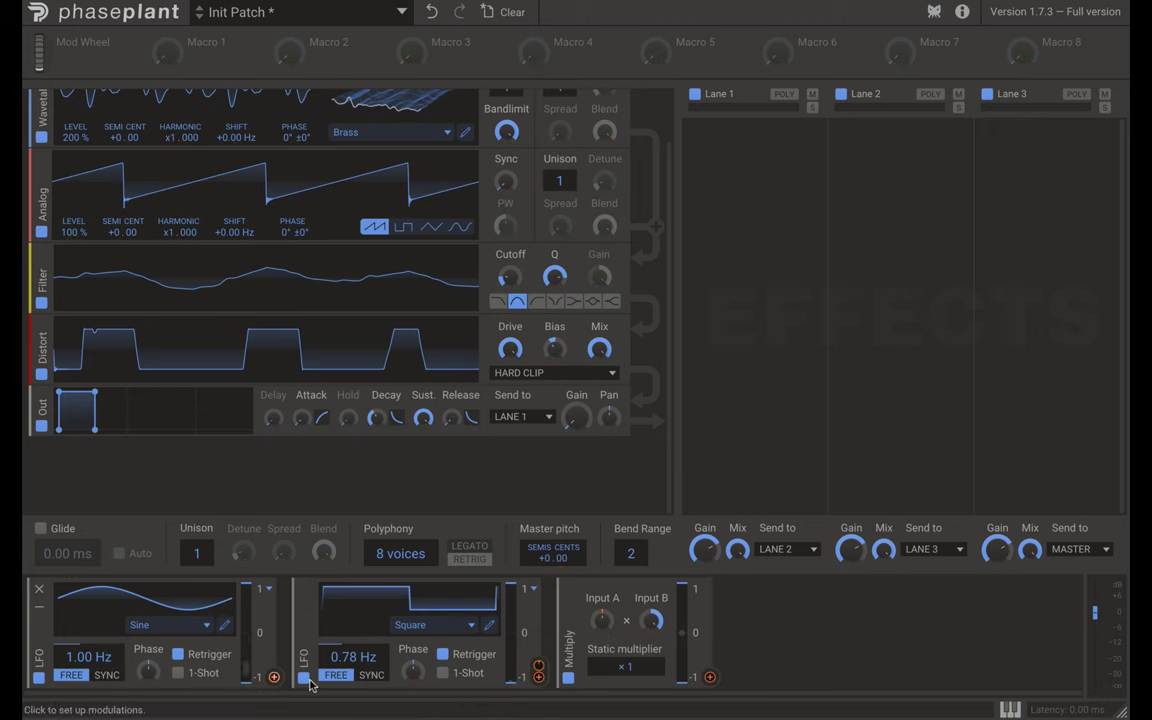
click(275, 678)
drag(275, 678, 602, 655)
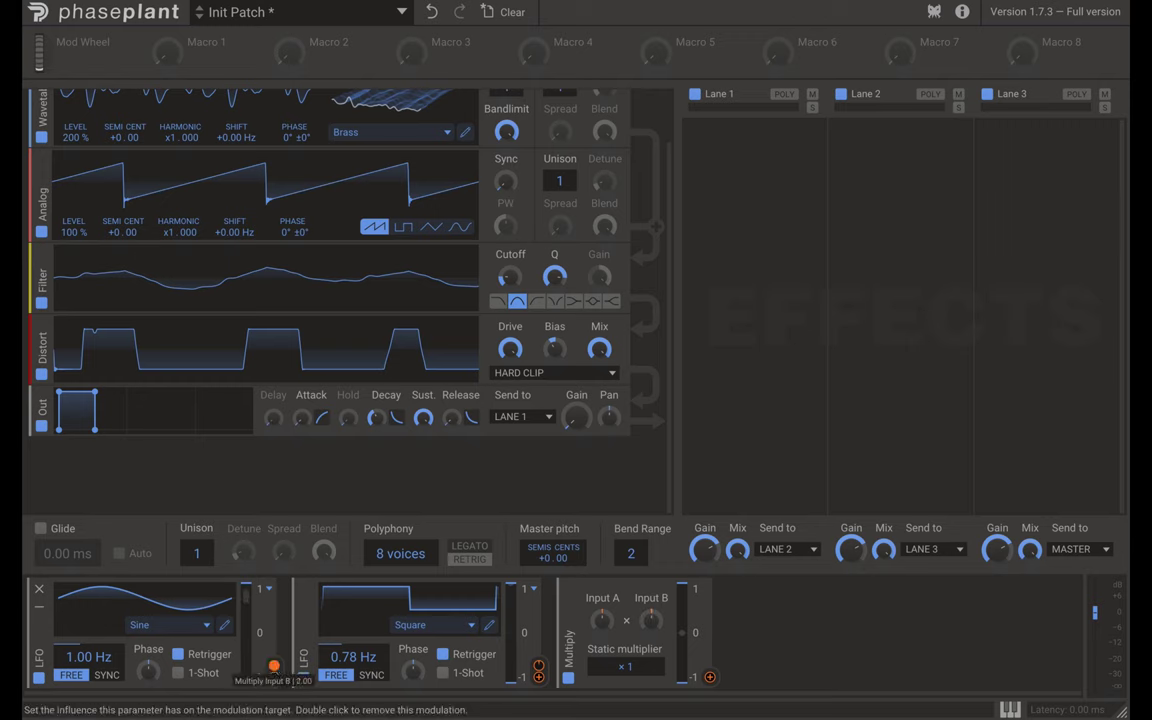
drag(538, 666, 601, 620)
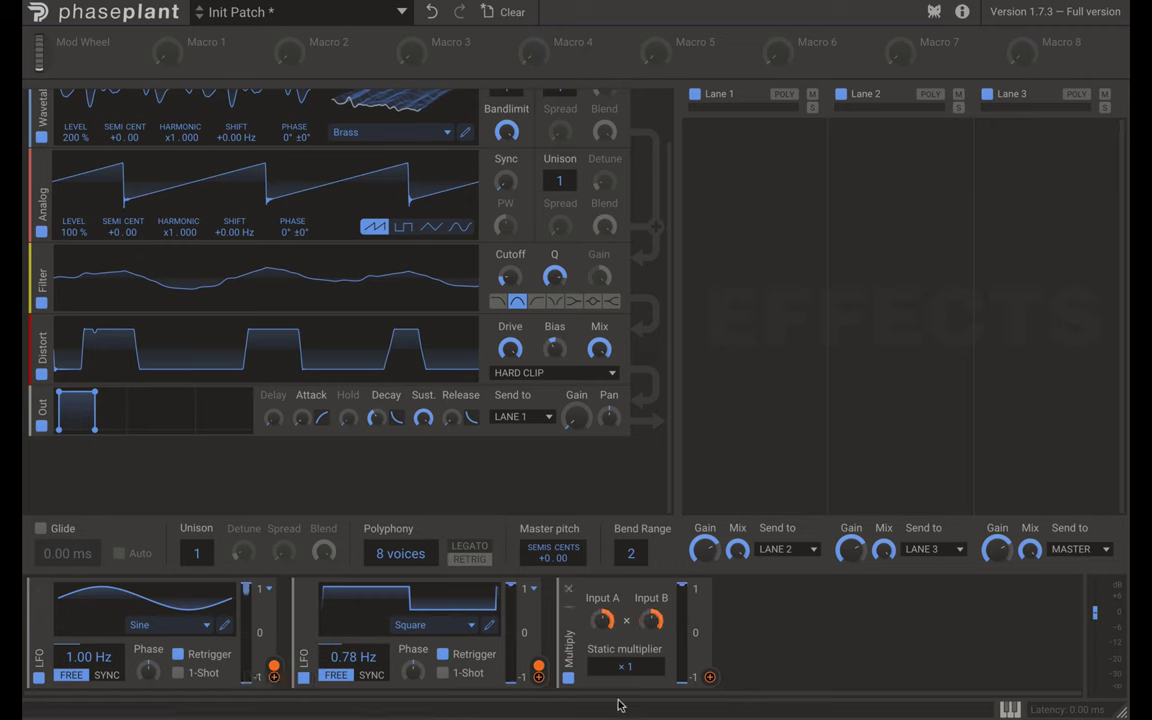
click(707, 678)
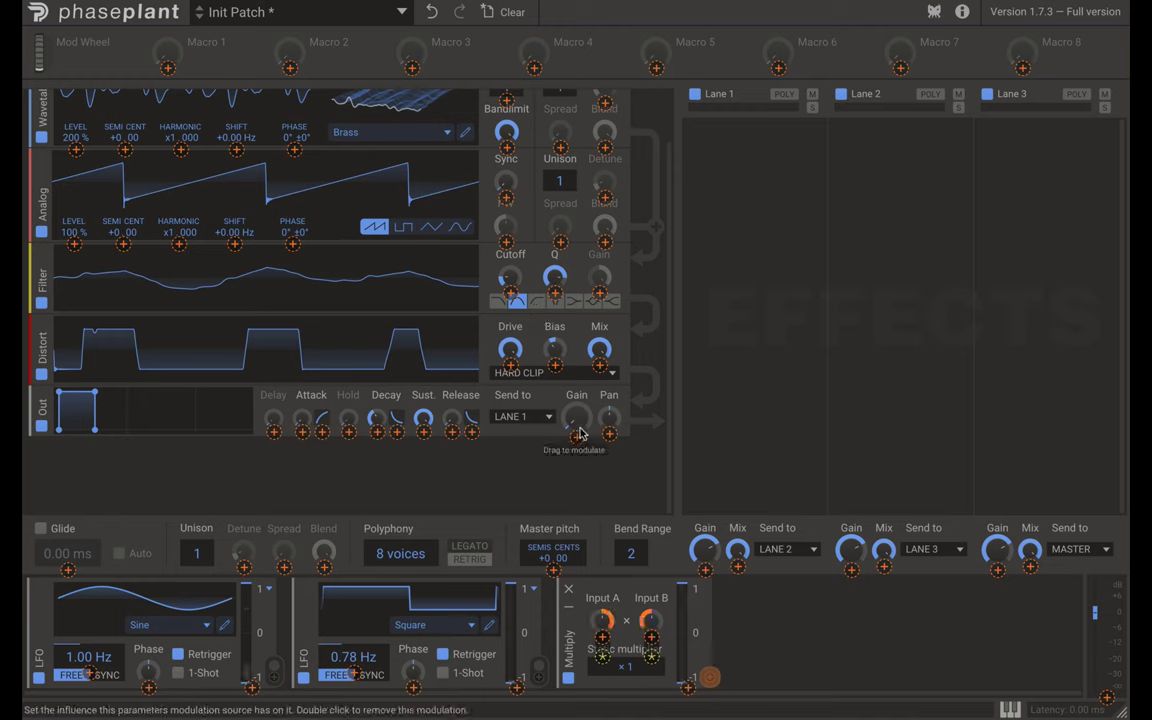
click(709, 677)
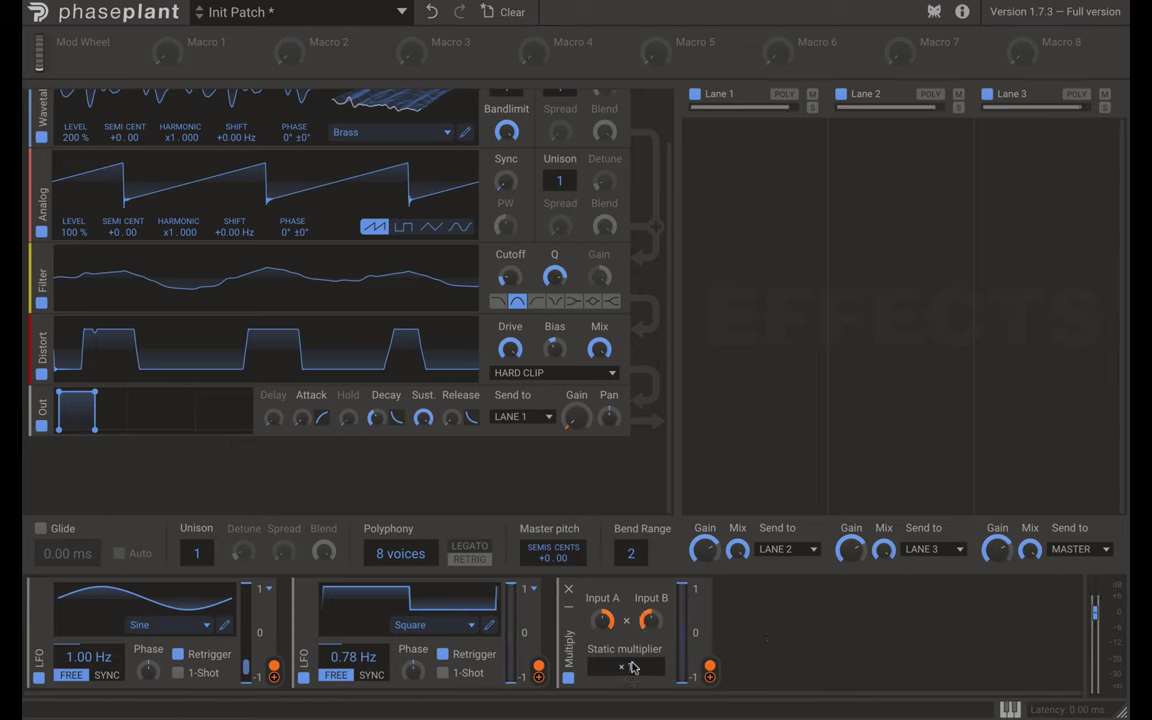
Take the Multiply's static multiplier through ×10, ×0.1 and ×1, finishing at ×1000.
drag(628, 671, 628, 640)
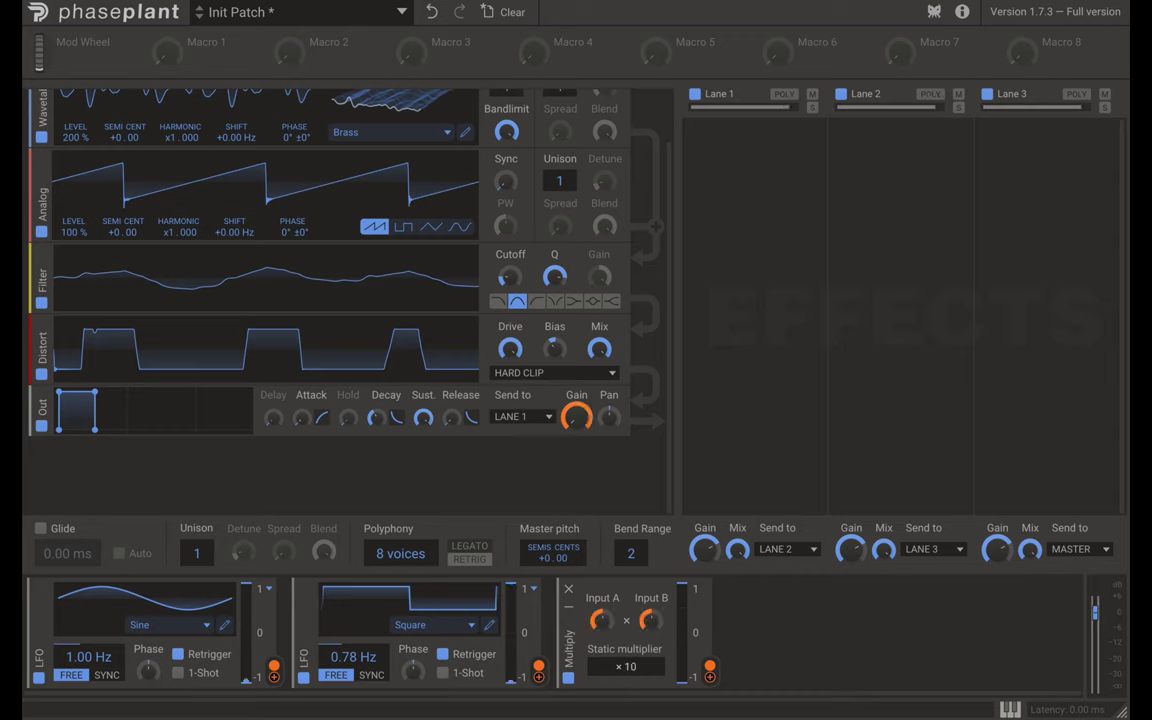
mouse_move(562, 426)
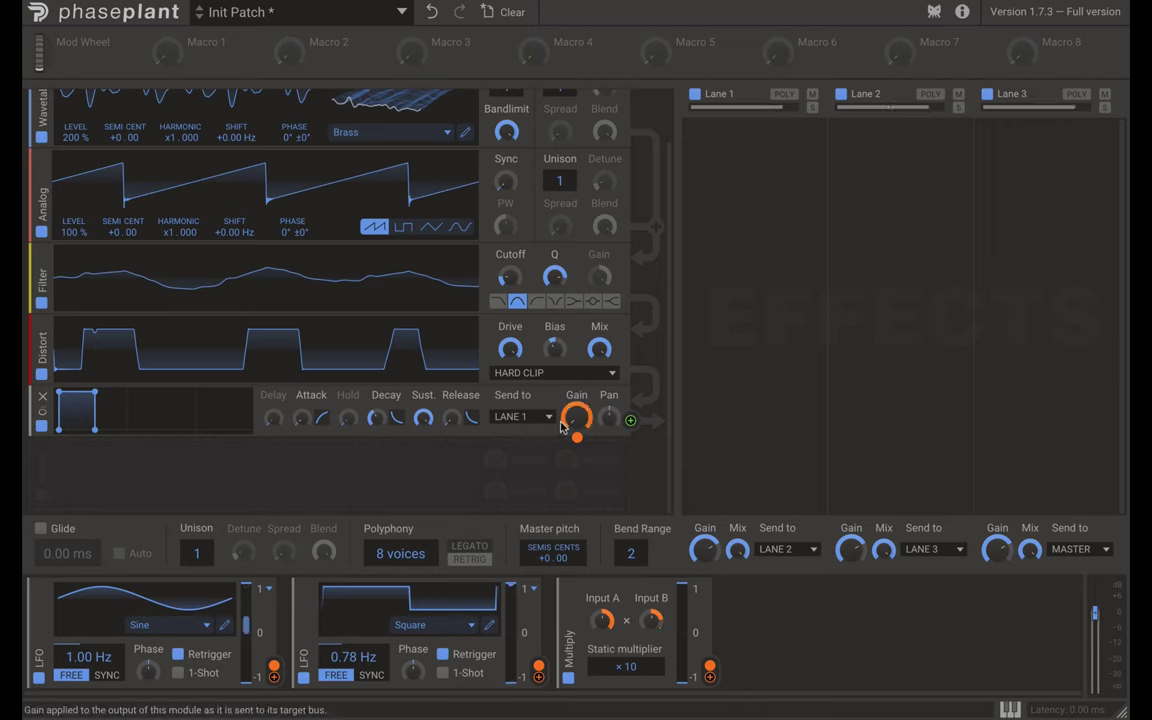
drag(622, 677, 633, 683)
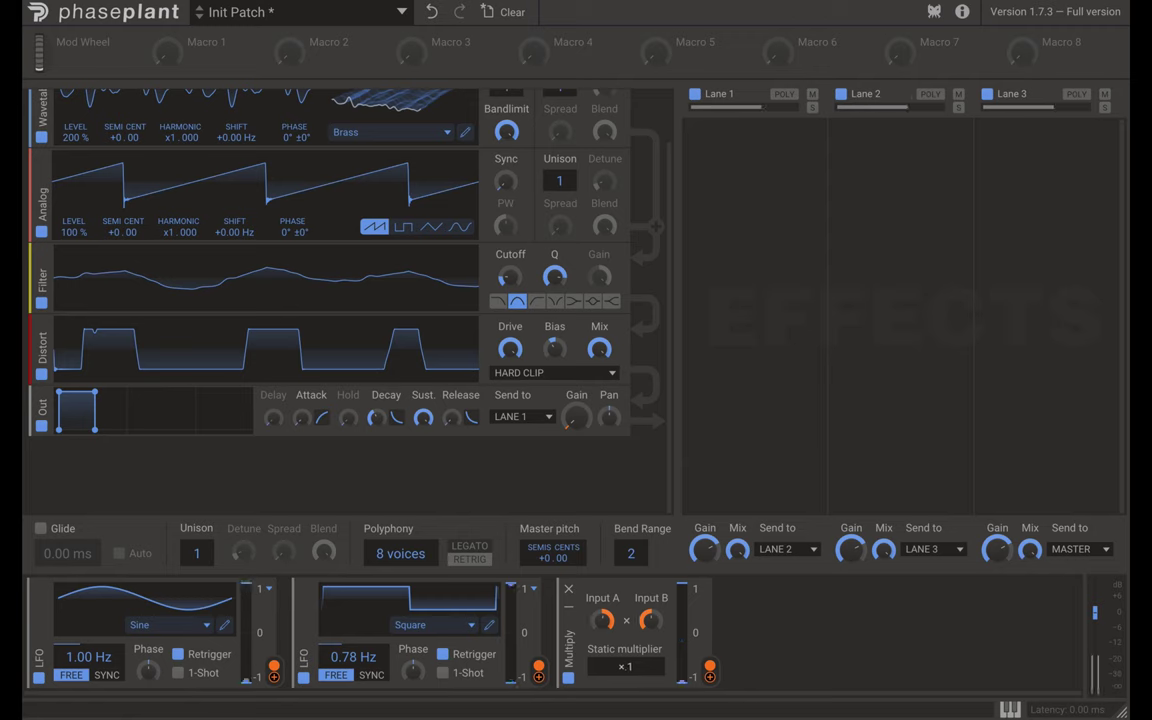
drag(624, 668, 626, 650)
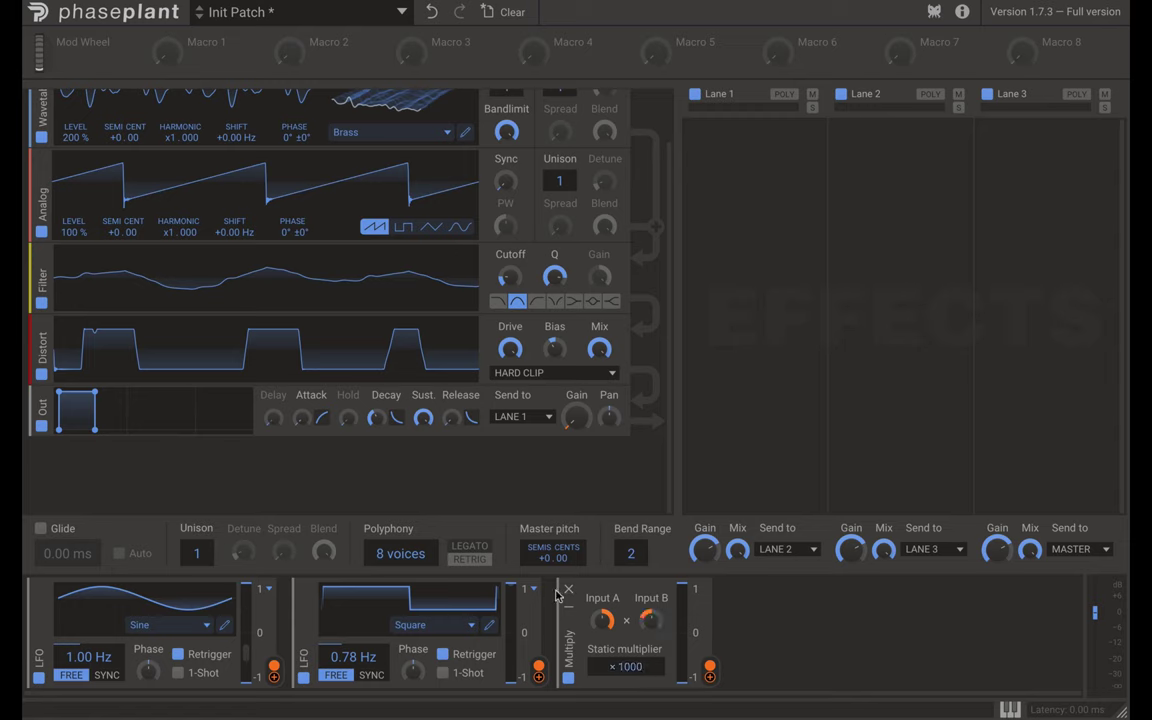
Delete the Multiply, Square LFO and Sine LFO, and raise the Out send gain nearly to full.
click(569, 590)
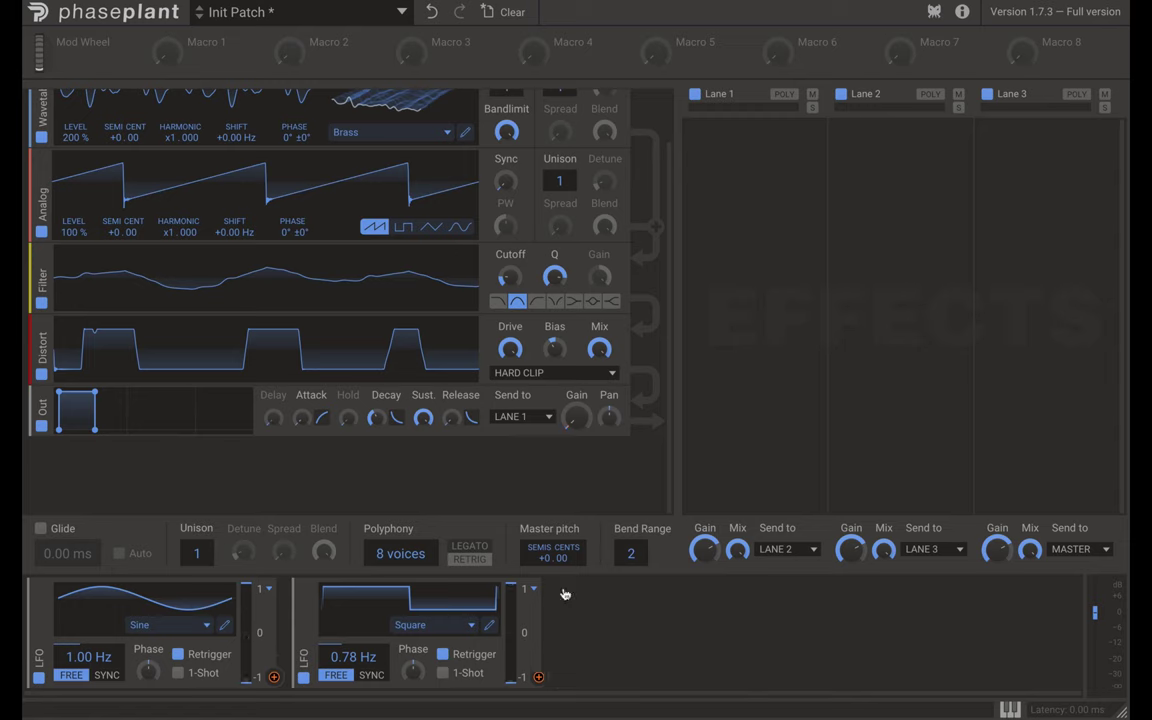
click(303, 589)
click(38, 589)
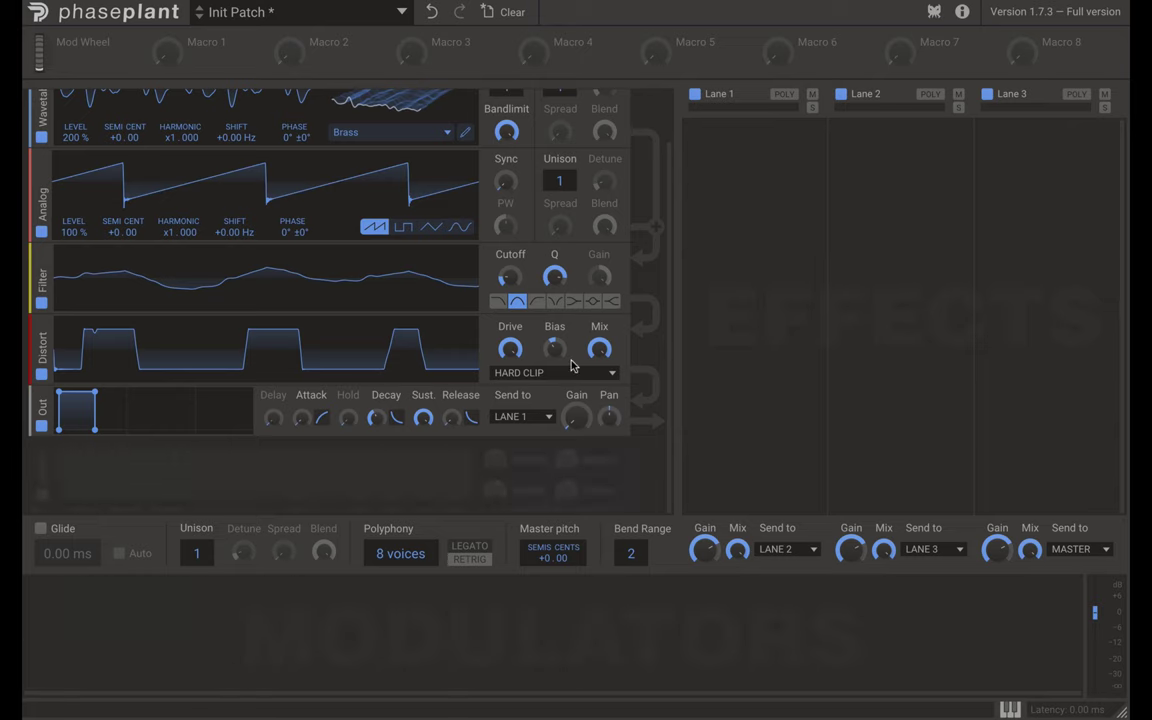
drag(574, 412, 567, 378)
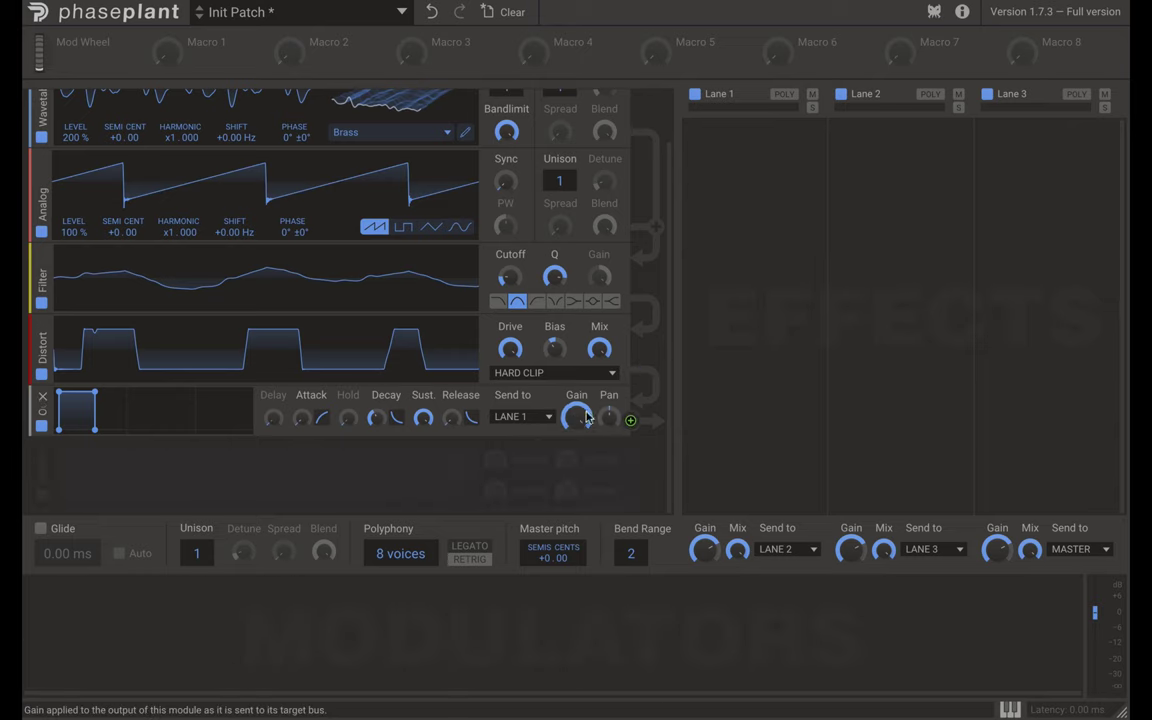
scroll(518, 472, up, 2)
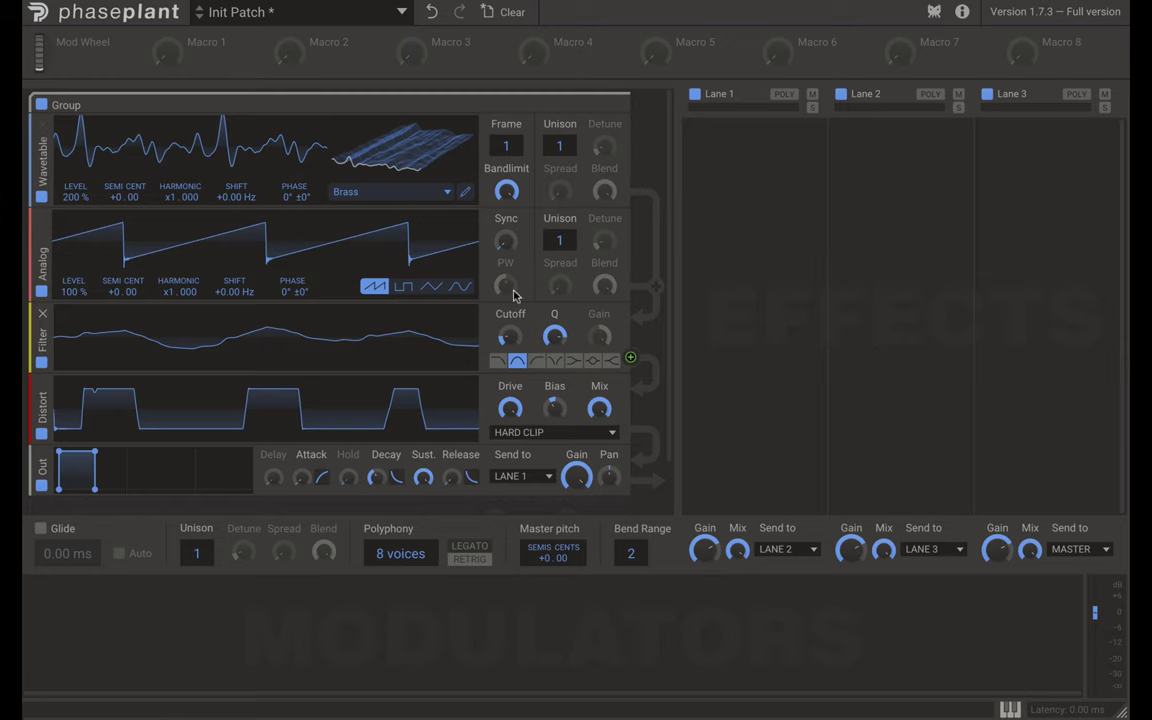
Replace the Wavetable and Analog generators with a triangle Analog oscillator at the top of the chain.
click(42, 124)
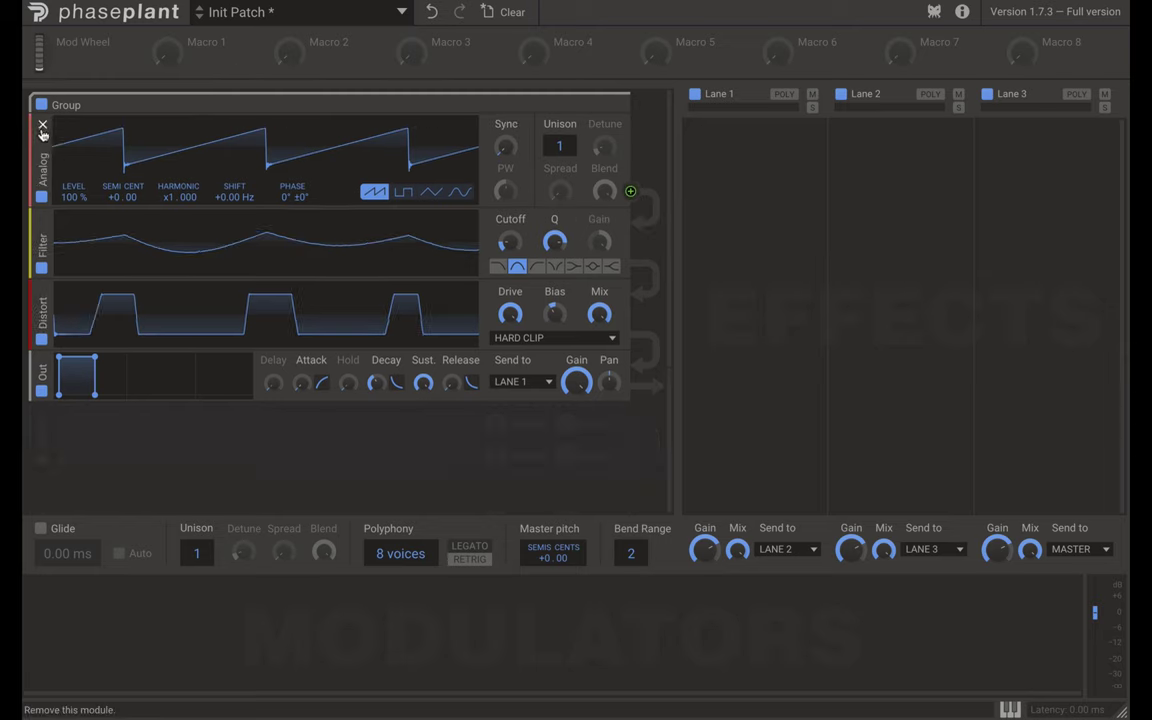
click(42, 124)
click(80, 347)
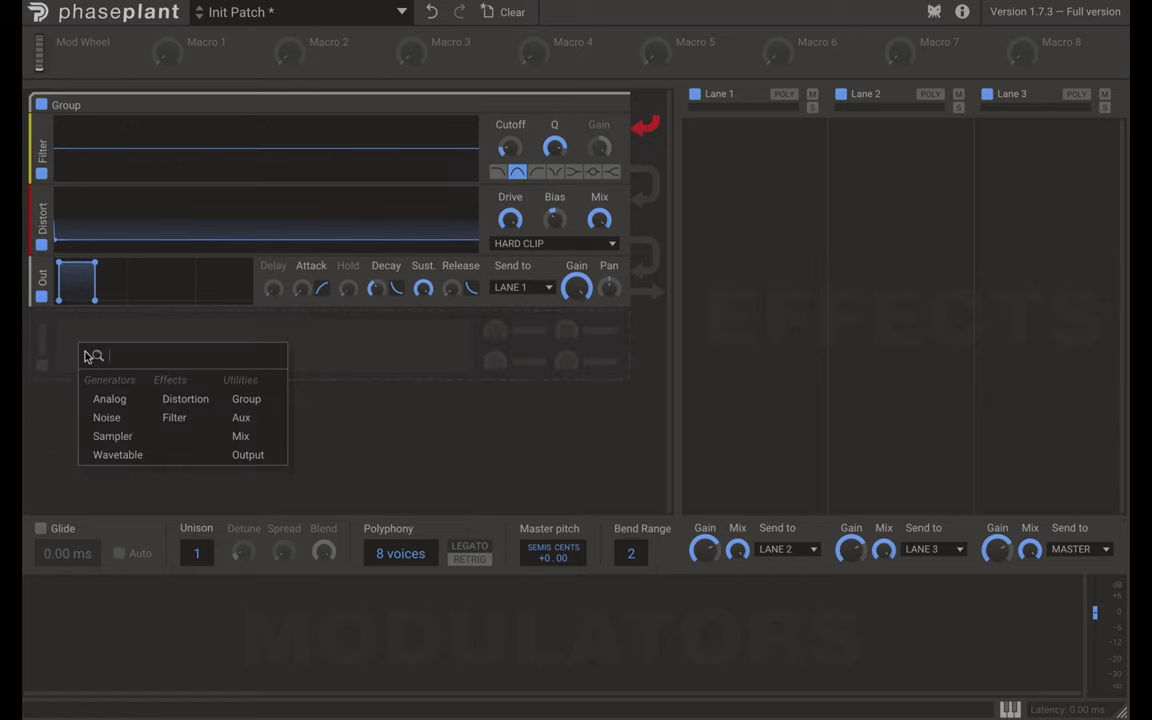
click(110, 401)
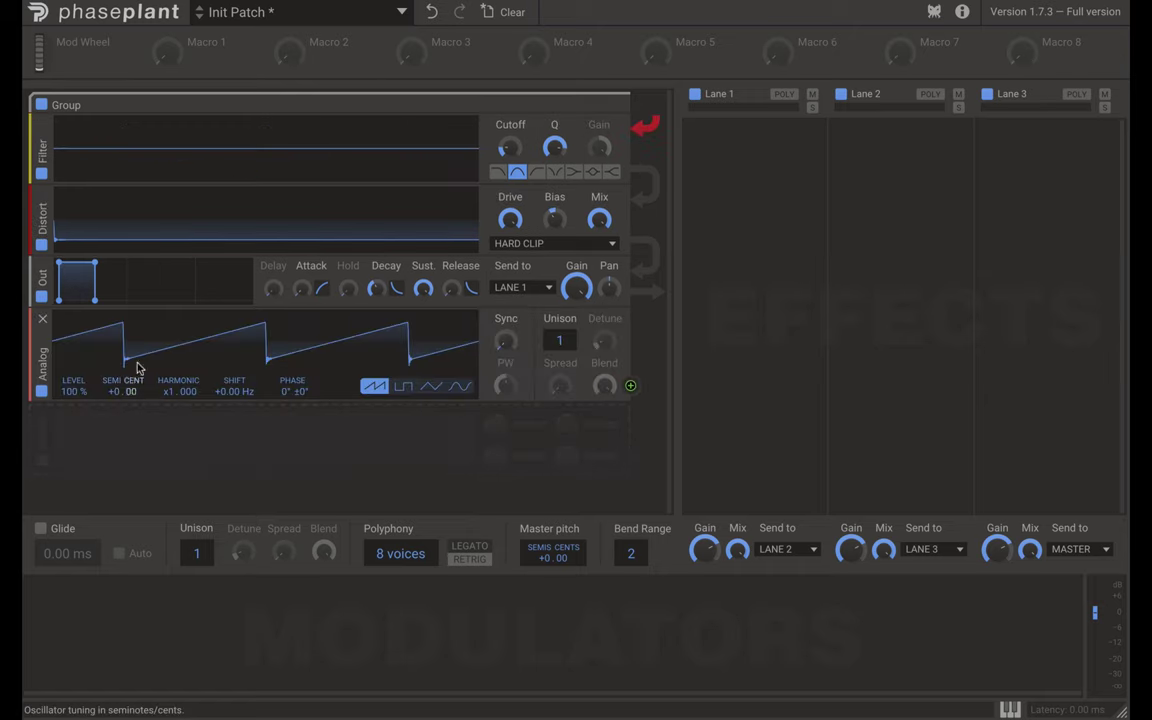
click(428, 387)
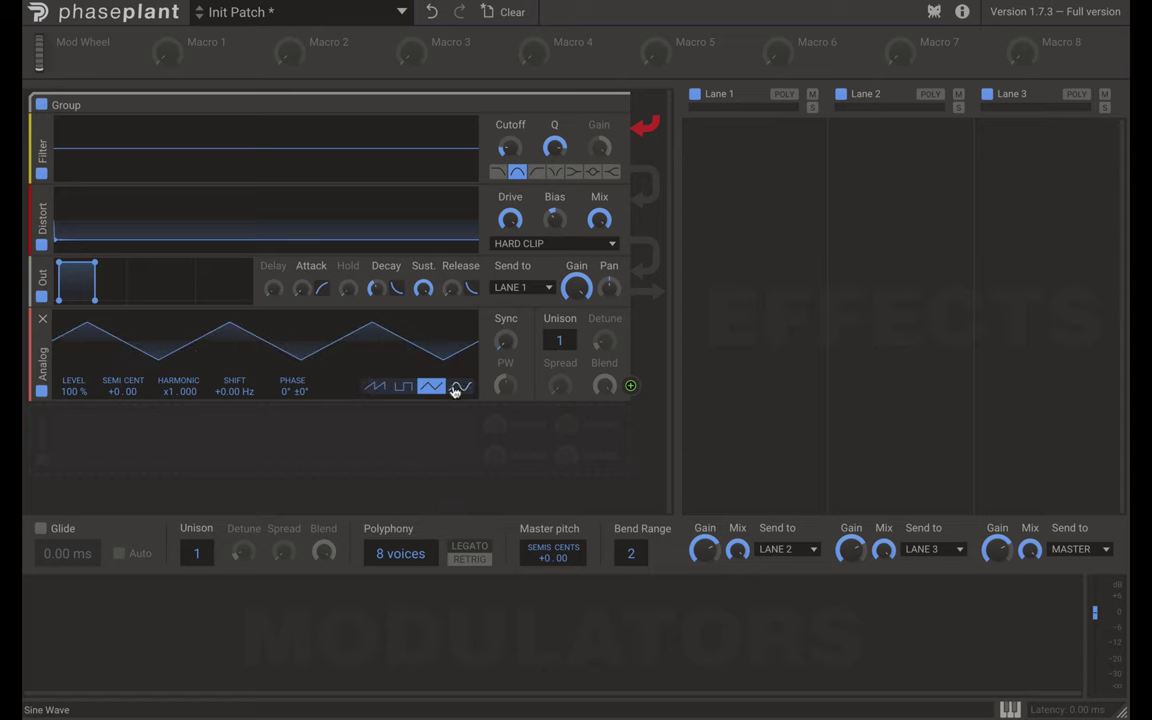
drag(47, 355, 64, 170)
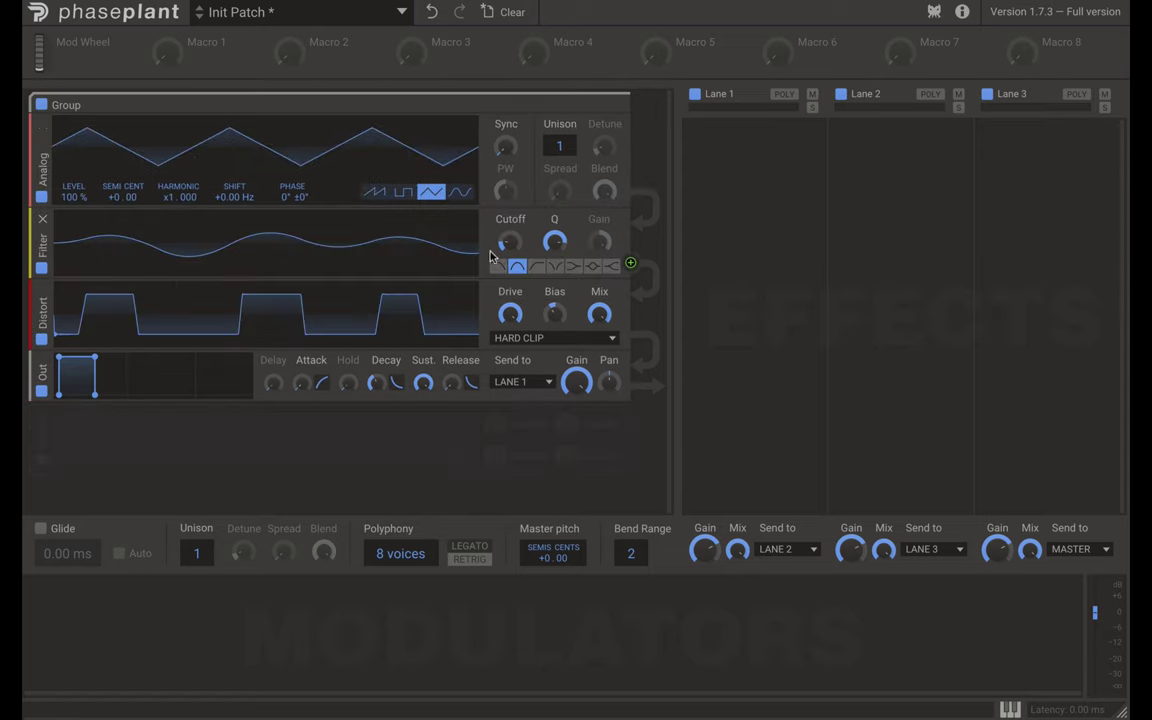
Remove the Filter module and add a second Analog oscillator set to a sine wave.
click(42, 219)
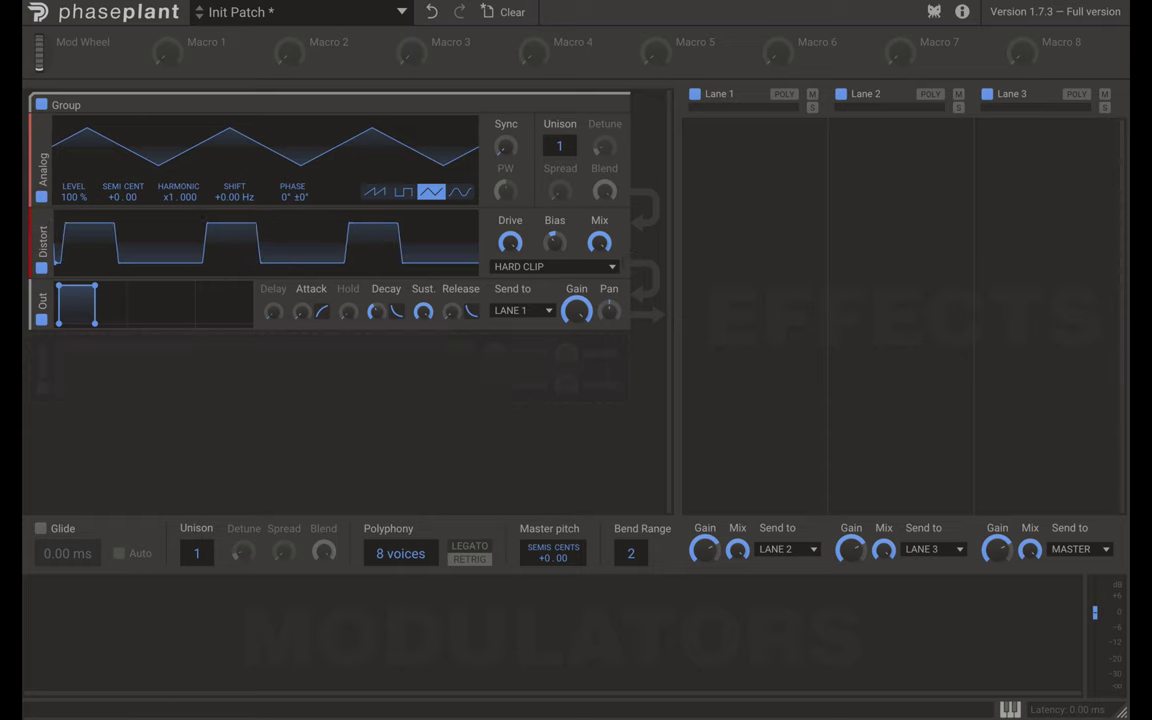
click(35, 363)
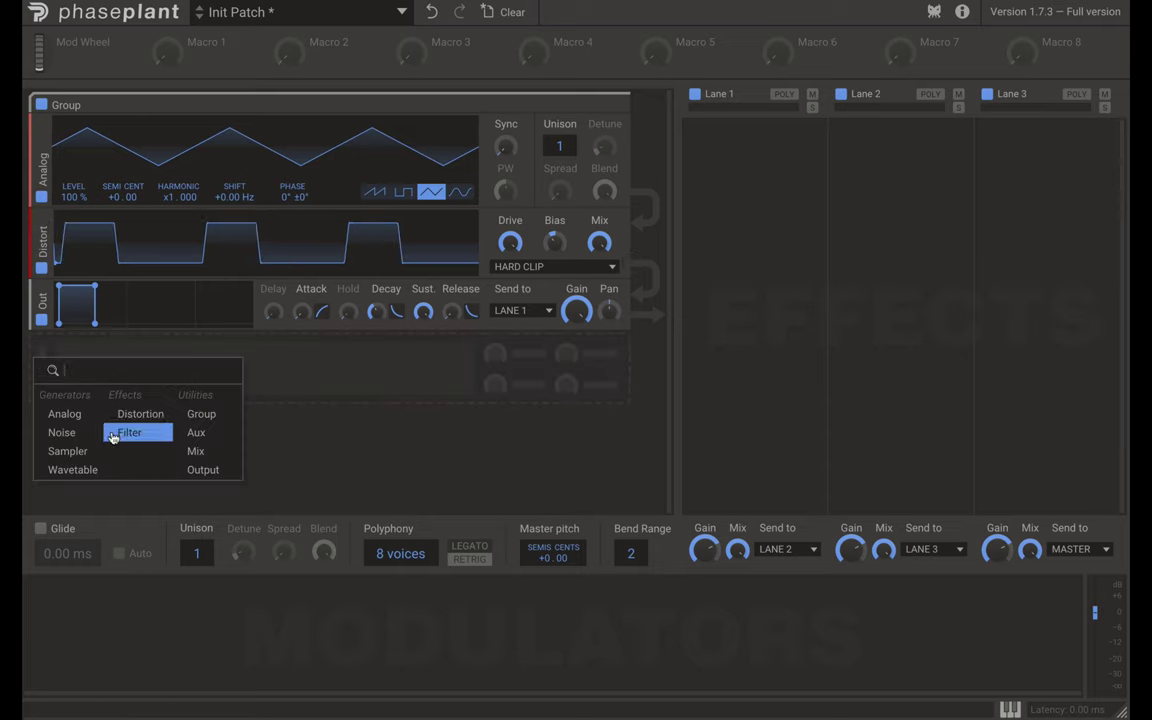
click(72, 413)
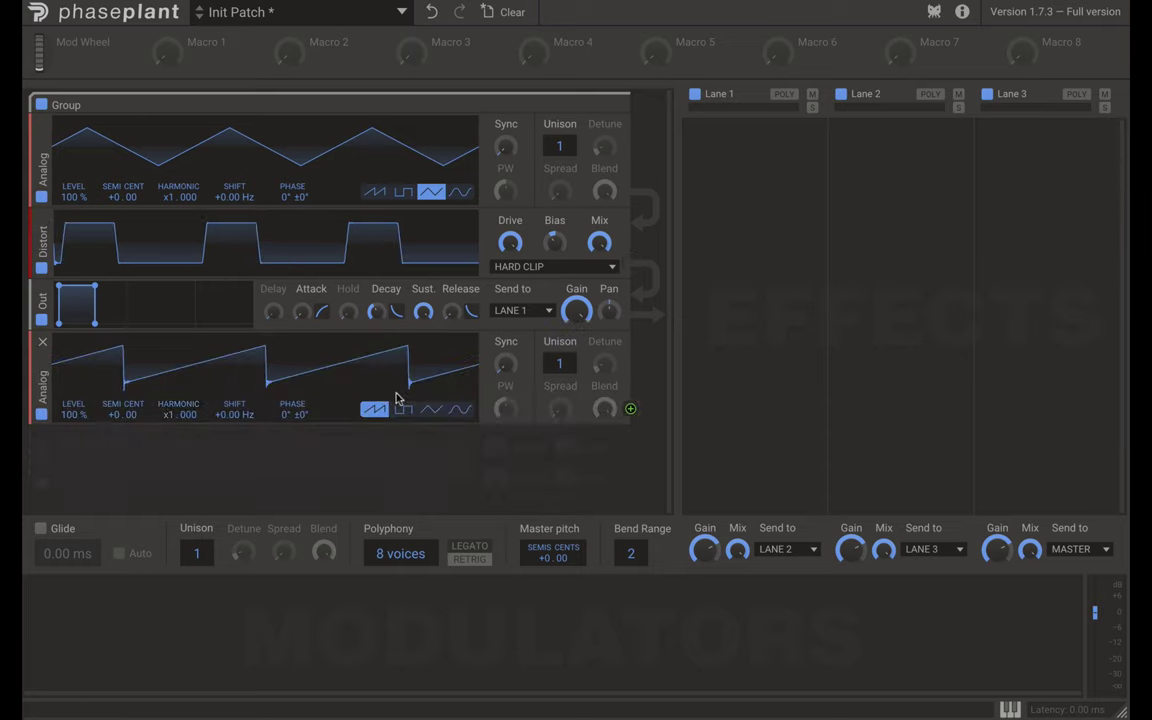
click(458, 410)
Move the sine oscillator up, delete Distort, and modulate the sine's SHIFT from the triangle at 31%.
drag(37, 376, 42, 232)
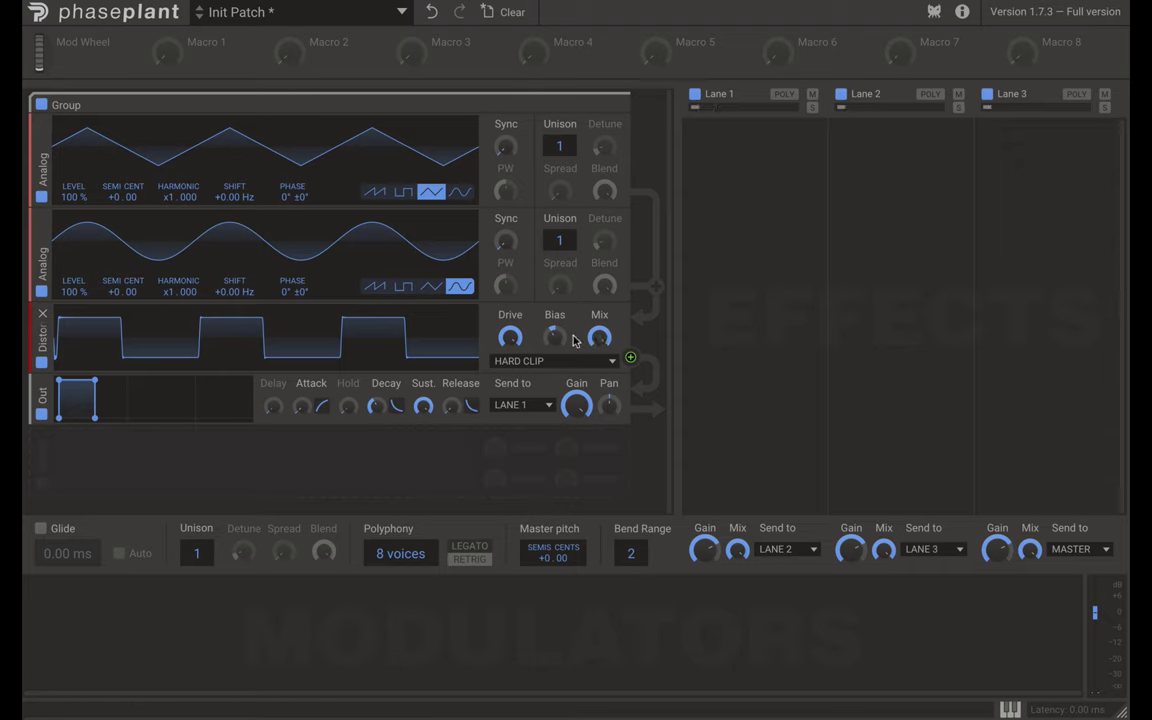
click(42, 314)
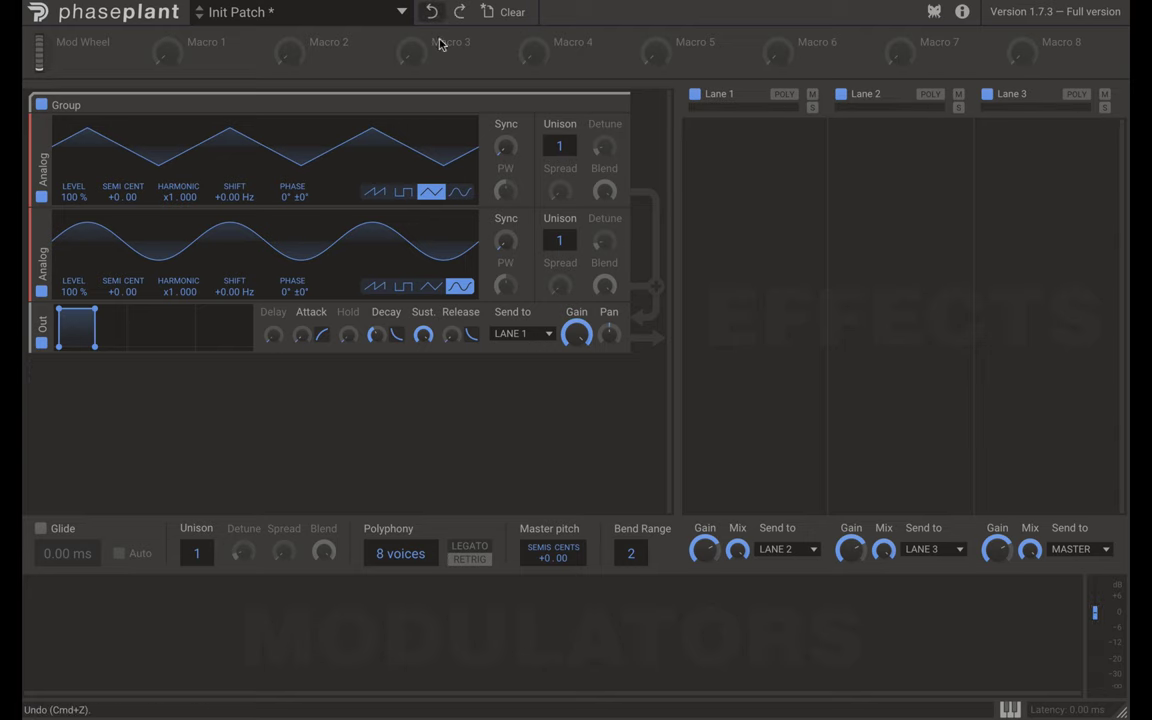
click(631, 192)
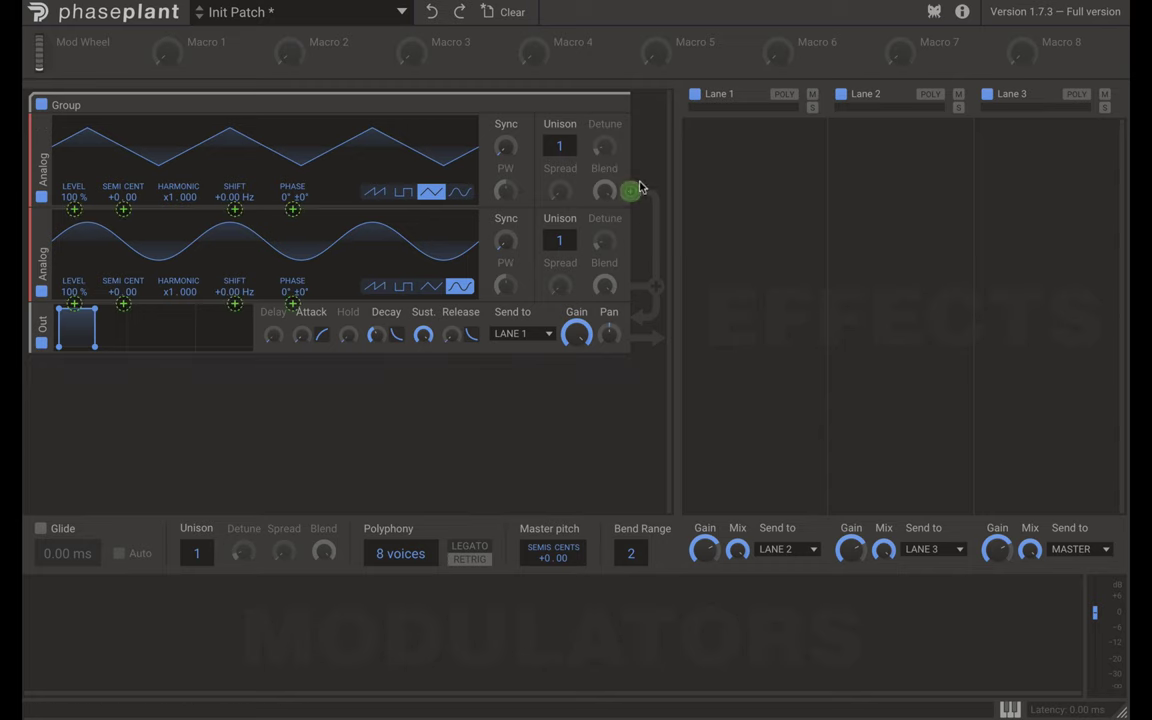
click(233, 306)
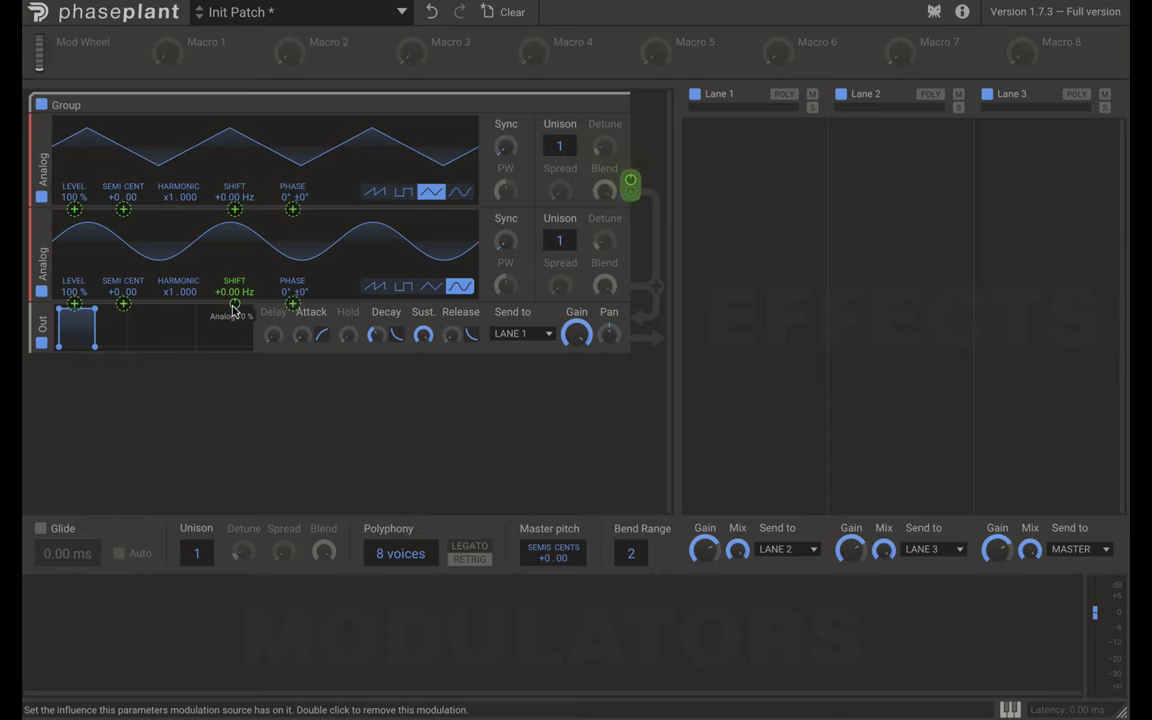
mouse_move(233, 309)
mouse_down()
mouse_move(233, 280)
mouse_move(237, 313)
mouse_up()
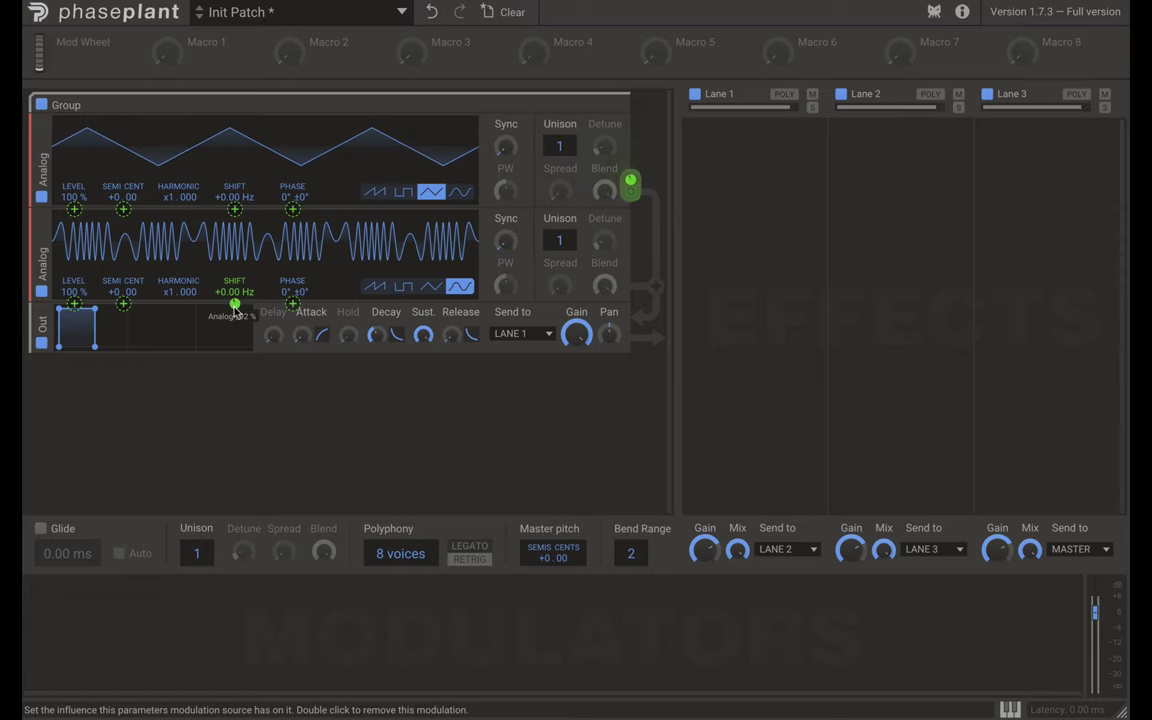
click(631, 183)
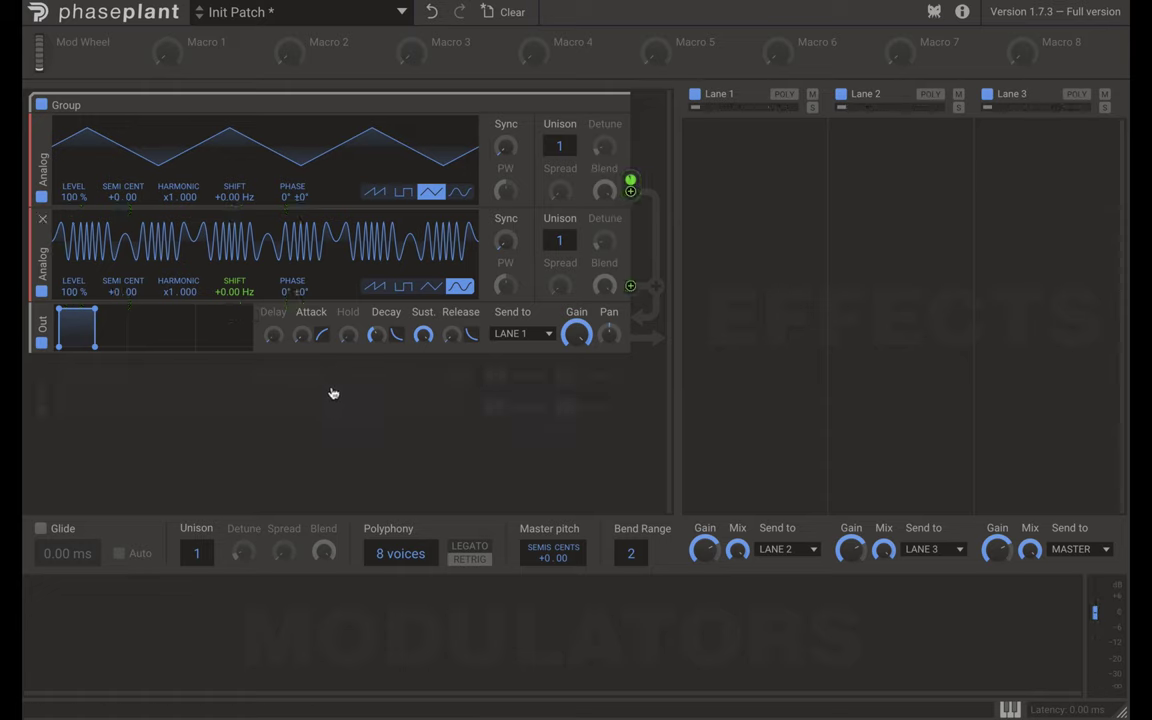
click(236, 292)
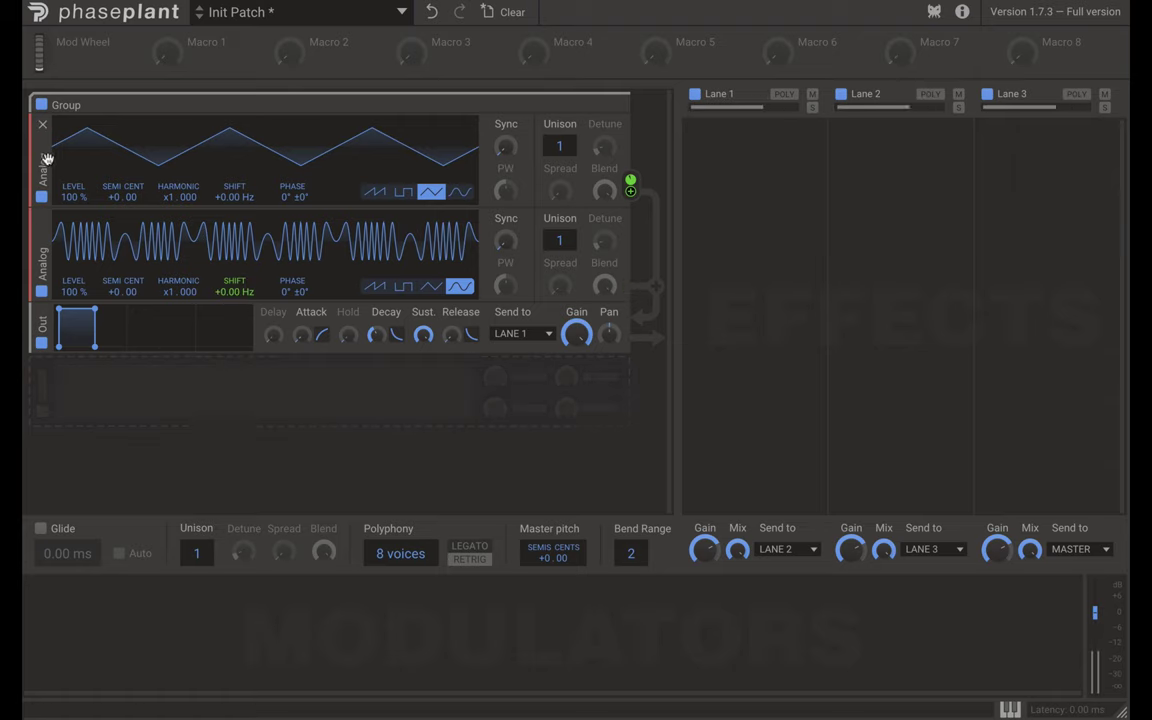
Move the triangle oscillator below Out and route it to the sine's PHASE (57%) and LEVEL (97%).
drag(43, 150, 55, 446)
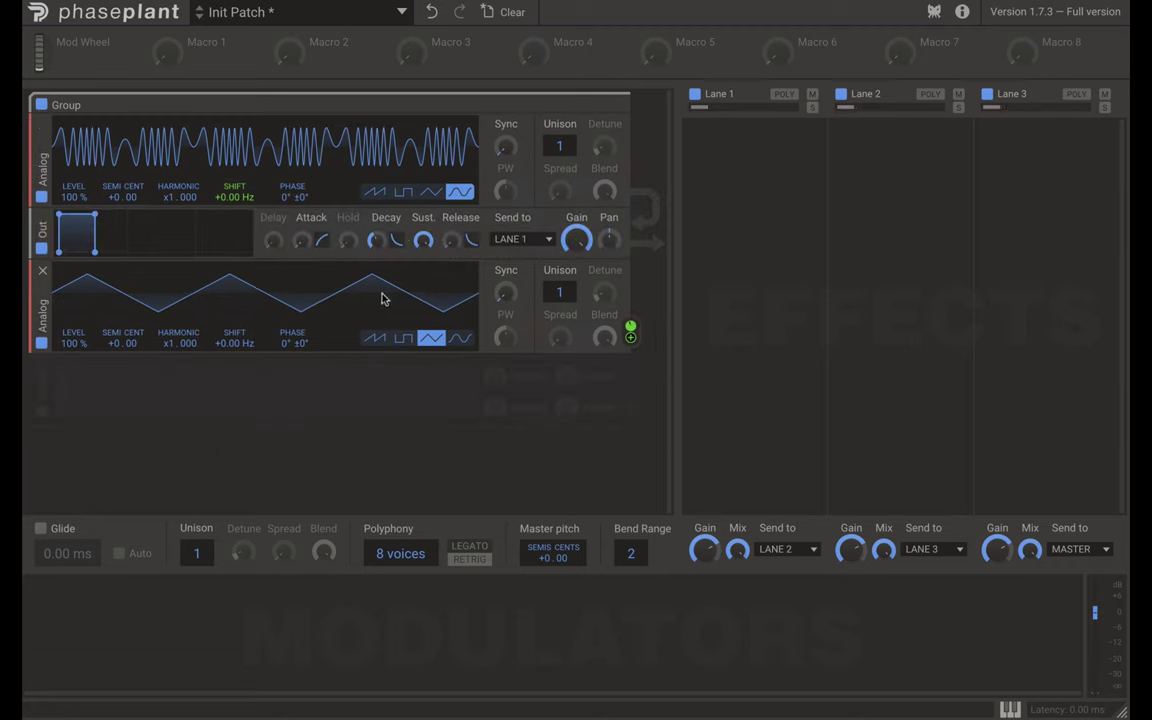
drag(630, 337, 239, 216)
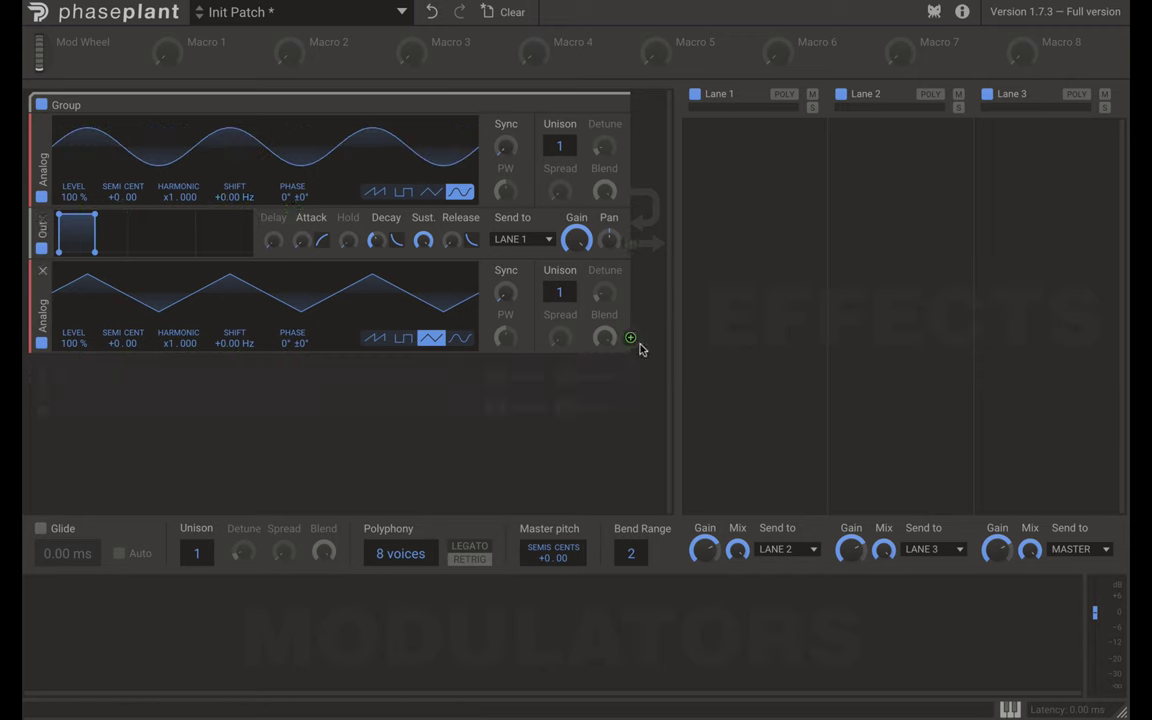
drag(630, 337, 294, 215)
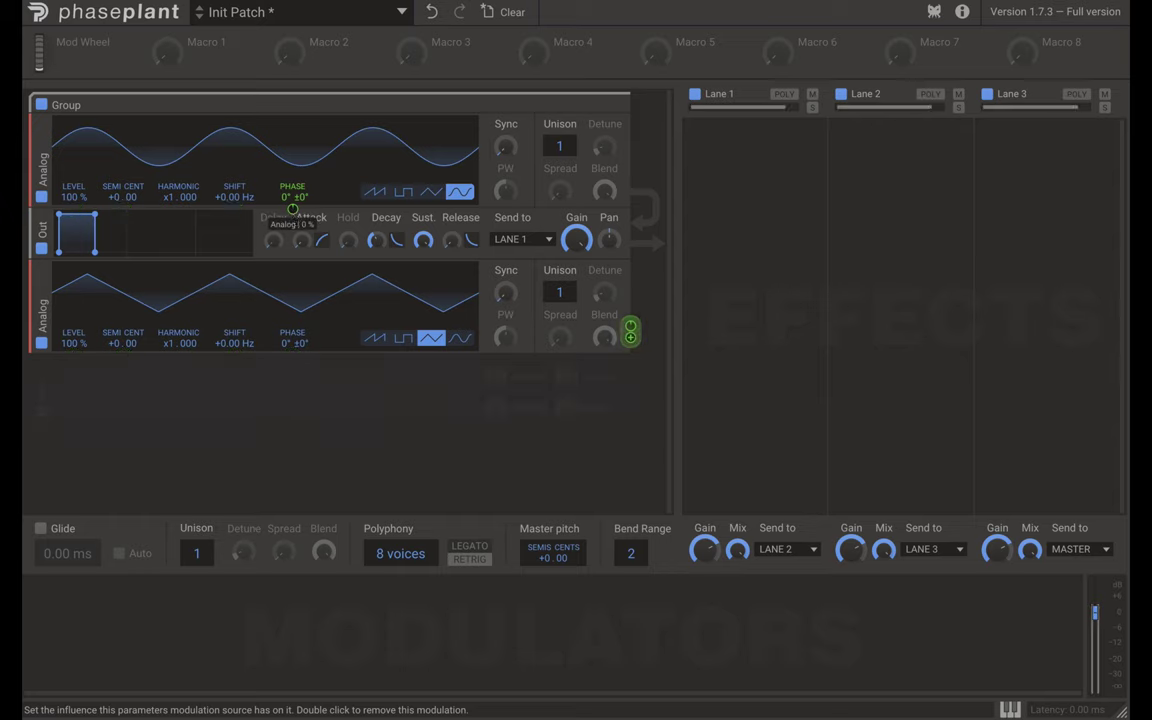
mouse_move(292, 214)
mouse_down()
mouse_move(292, 173)
mouse_move(291, 207)
mouse_up()
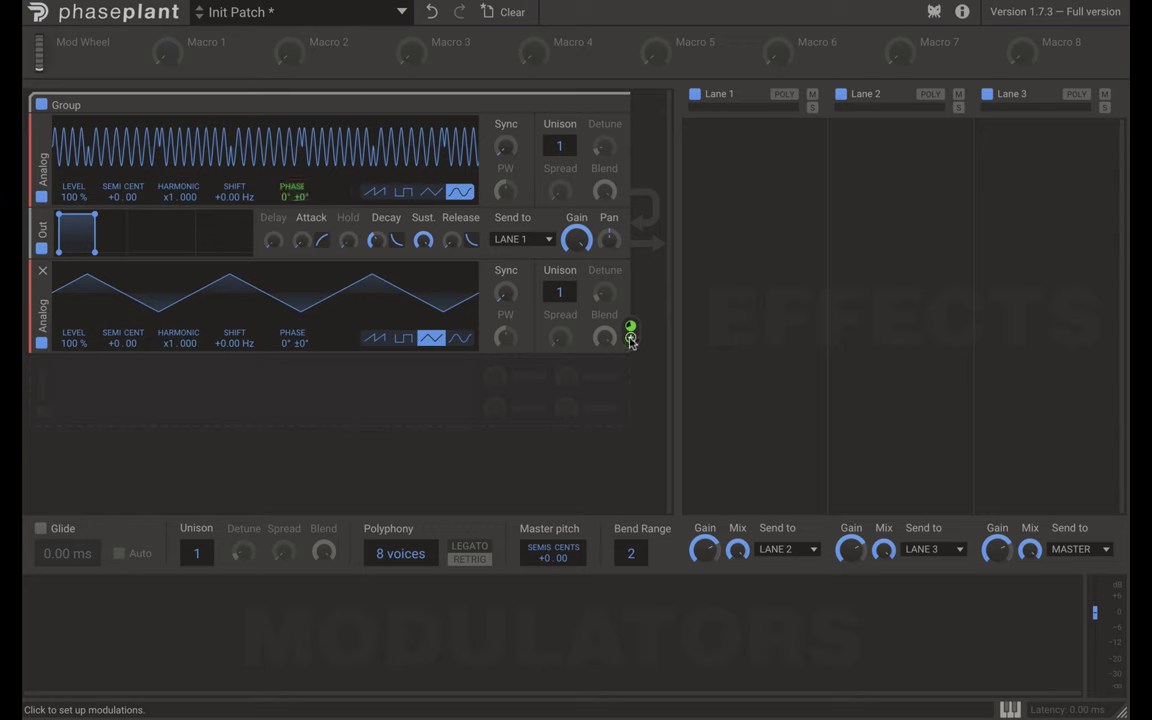
drag(631, 337, 74, 210)
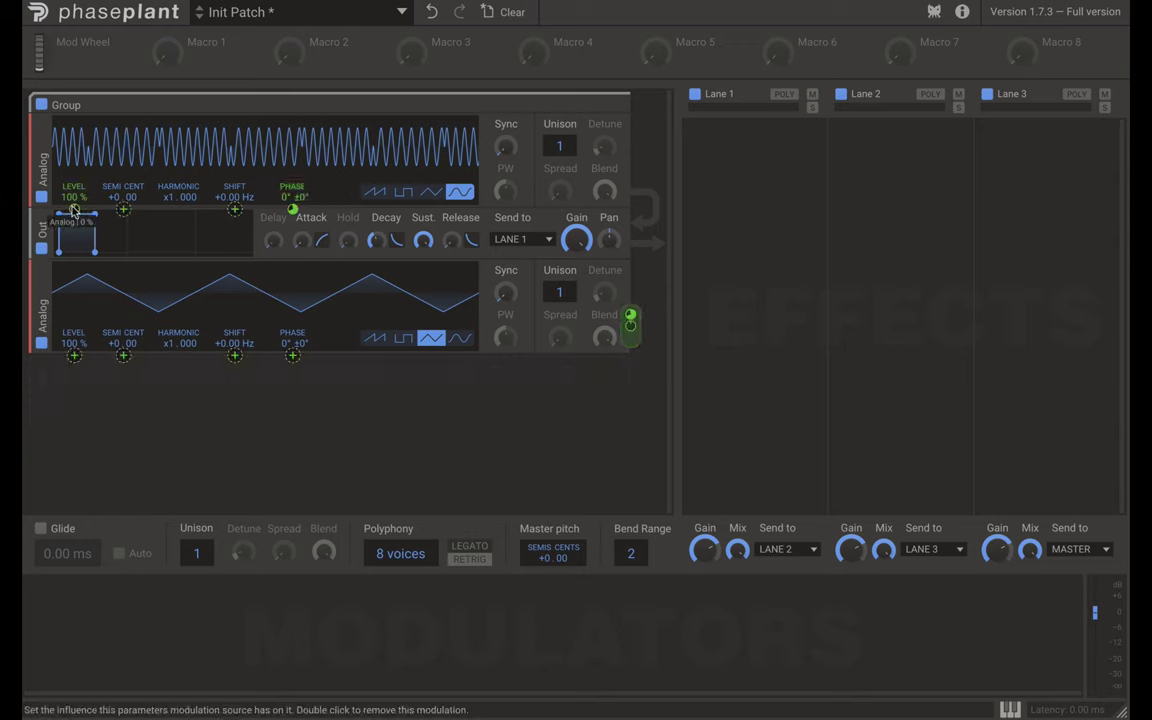
mouse_move(631, 326)
mouse_down()
mouse_move(631, 298)
mouse_move(628, 338)
mouse_up()
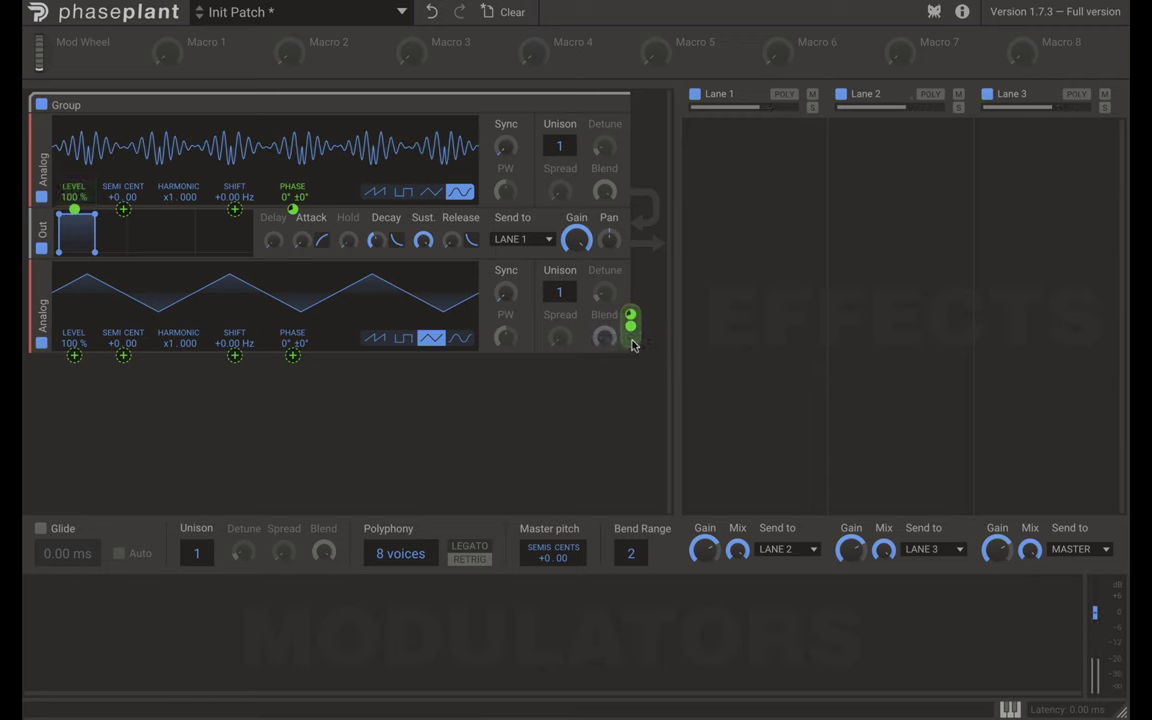
click(160, 391)
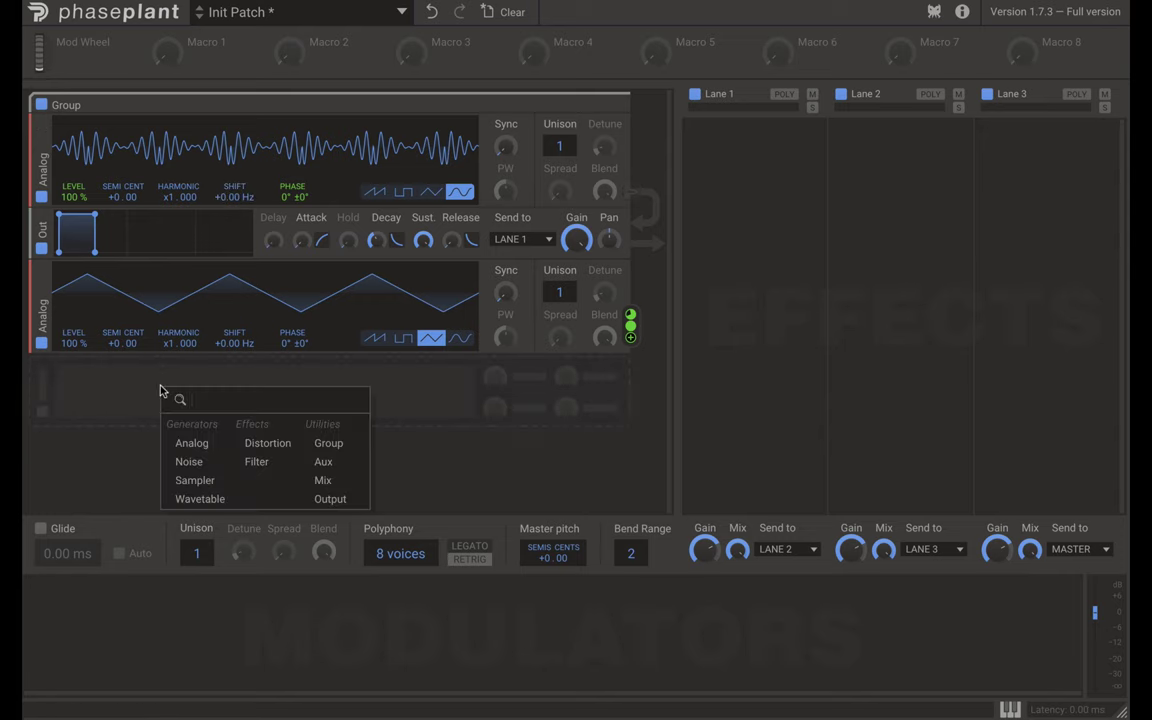
Insert a Distortion above Out, modulate its Drive from the triangle, and set drive near +15 dB.
click(256, 447)
drag(37, 386, 42, 228)
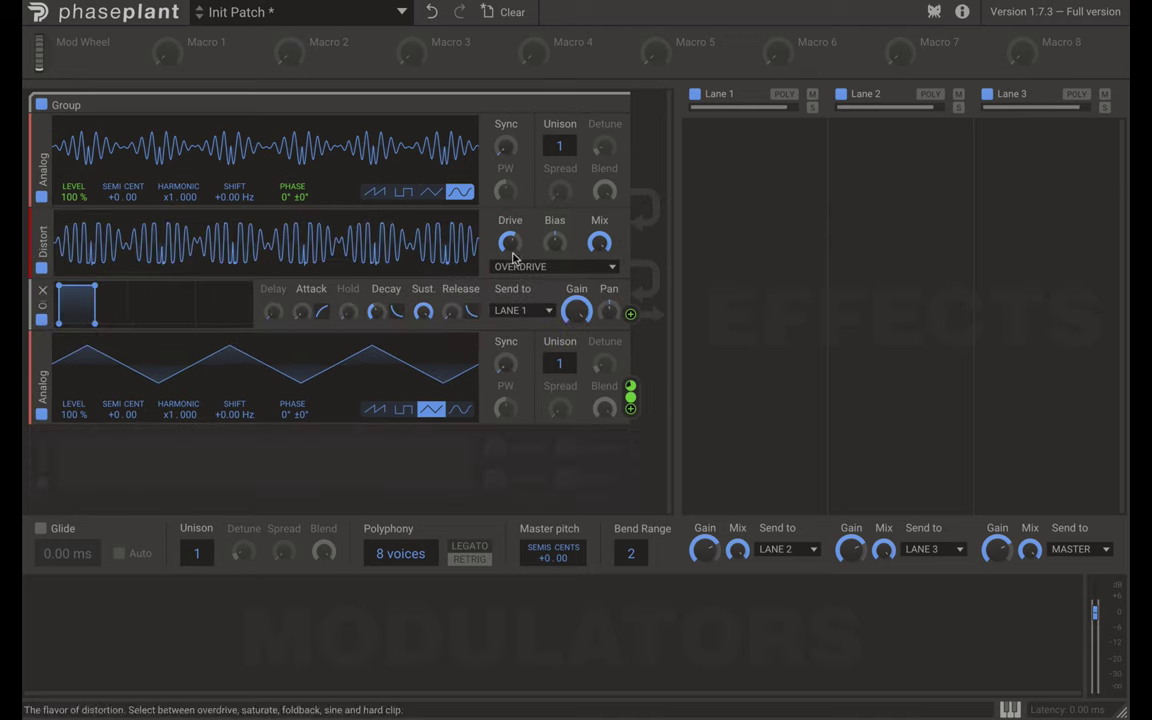
mouse_move(509, 243)
mouse_down()
mouse_move(509, 268)
mouse_move(509, 220)
mouse_move(509, 262)
mouse_up()
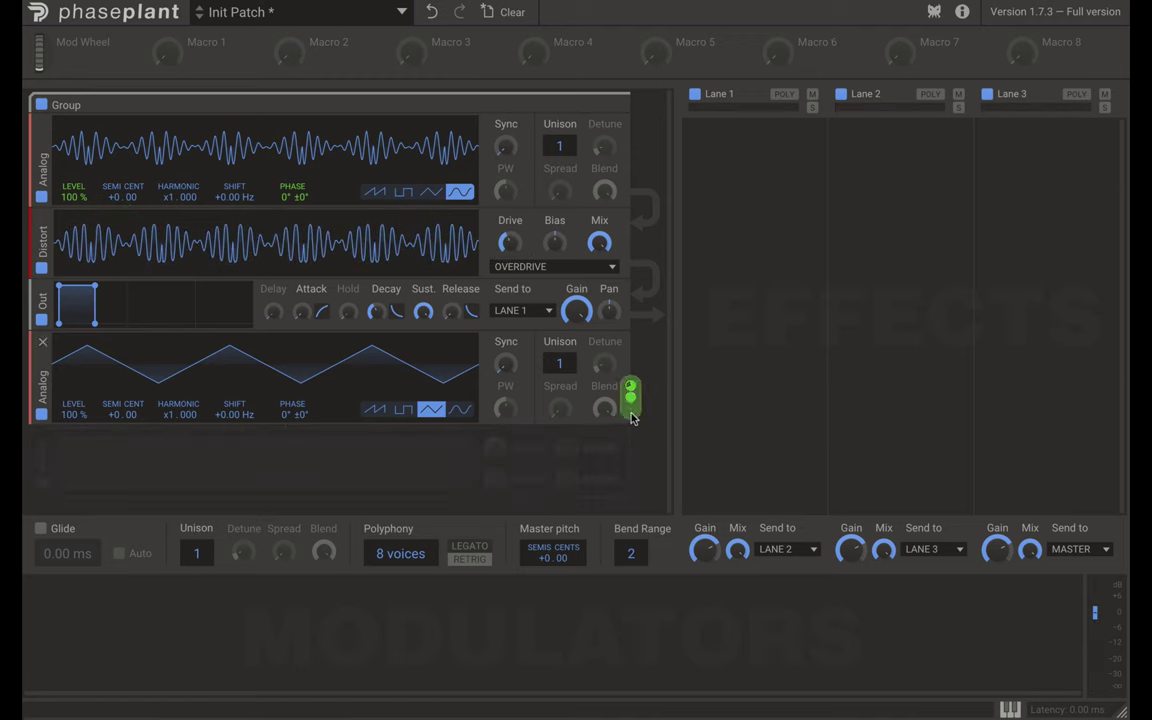
drag(630, 410, 508, 262)
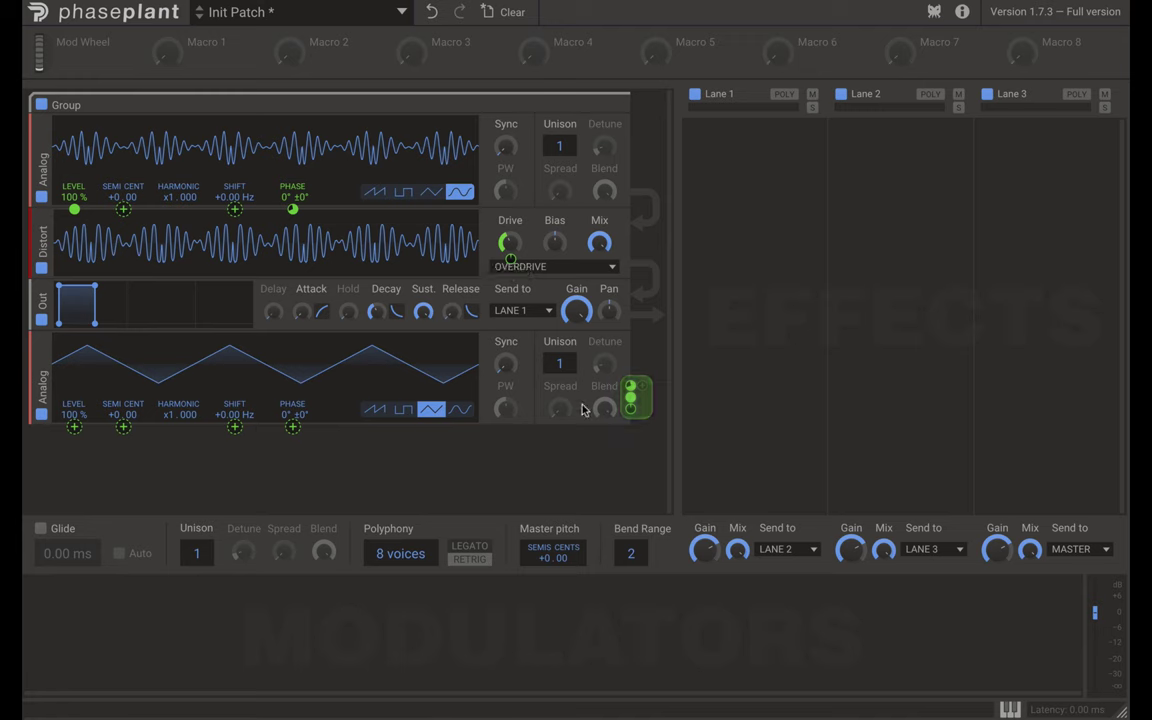
mouse_move(508, 261)
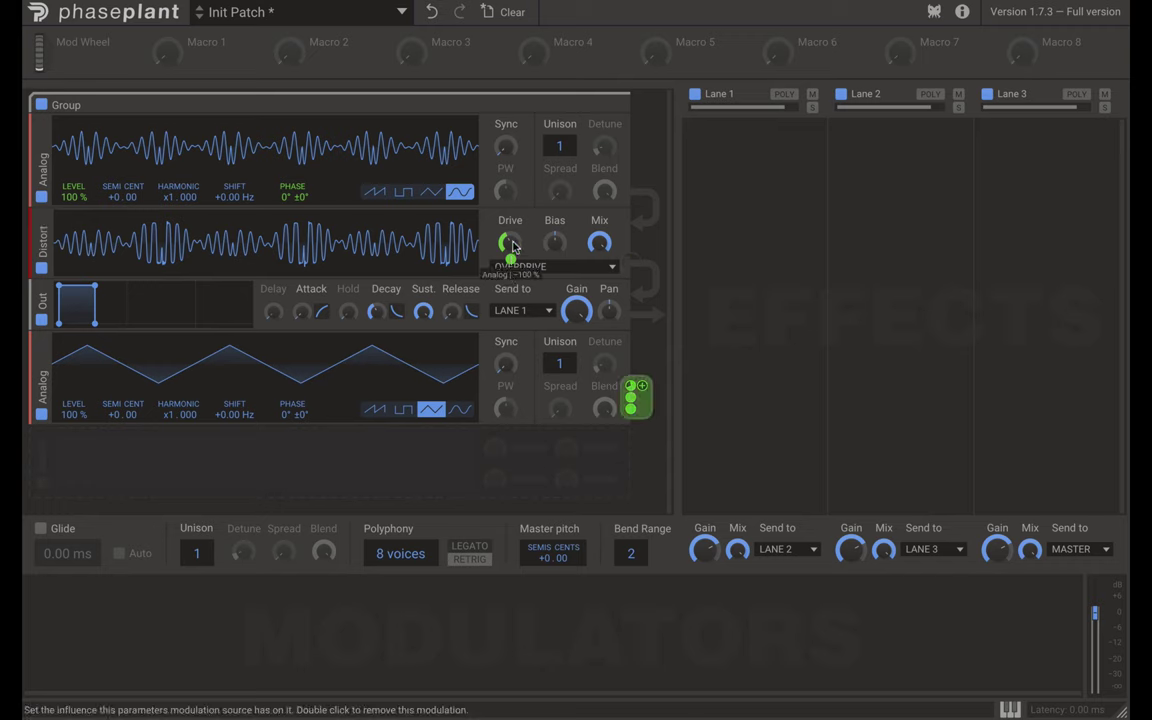
drag(509, 243, 509, 236)
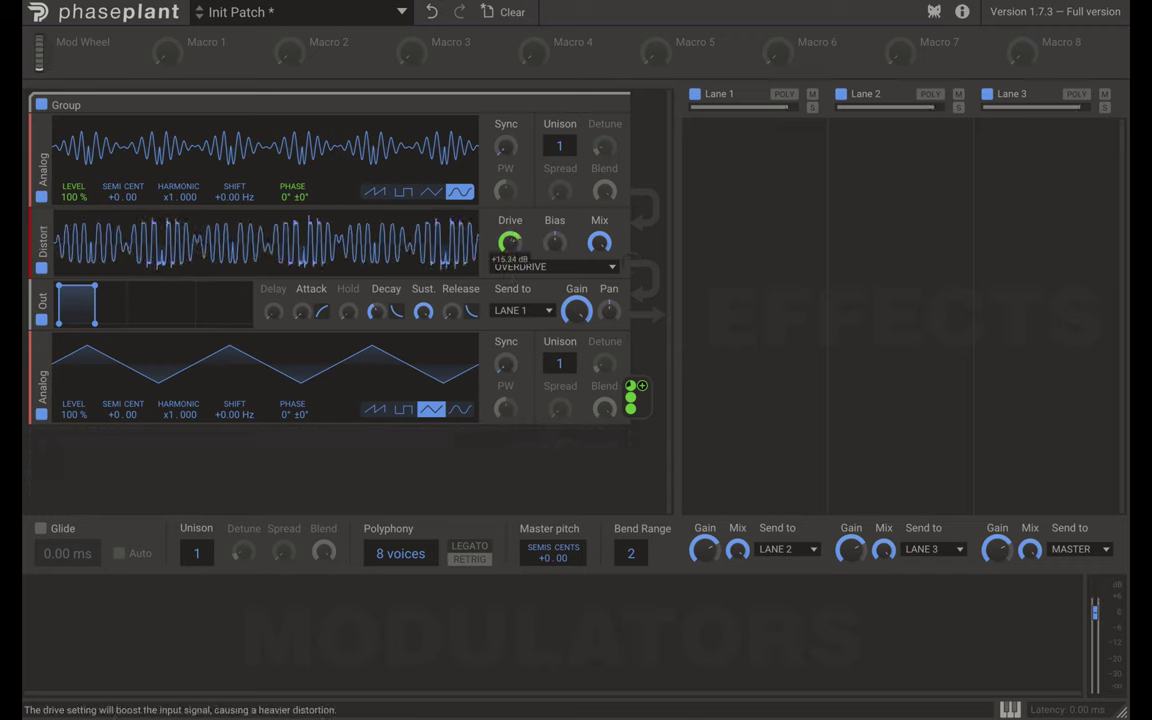
mouse_move(630, 410)
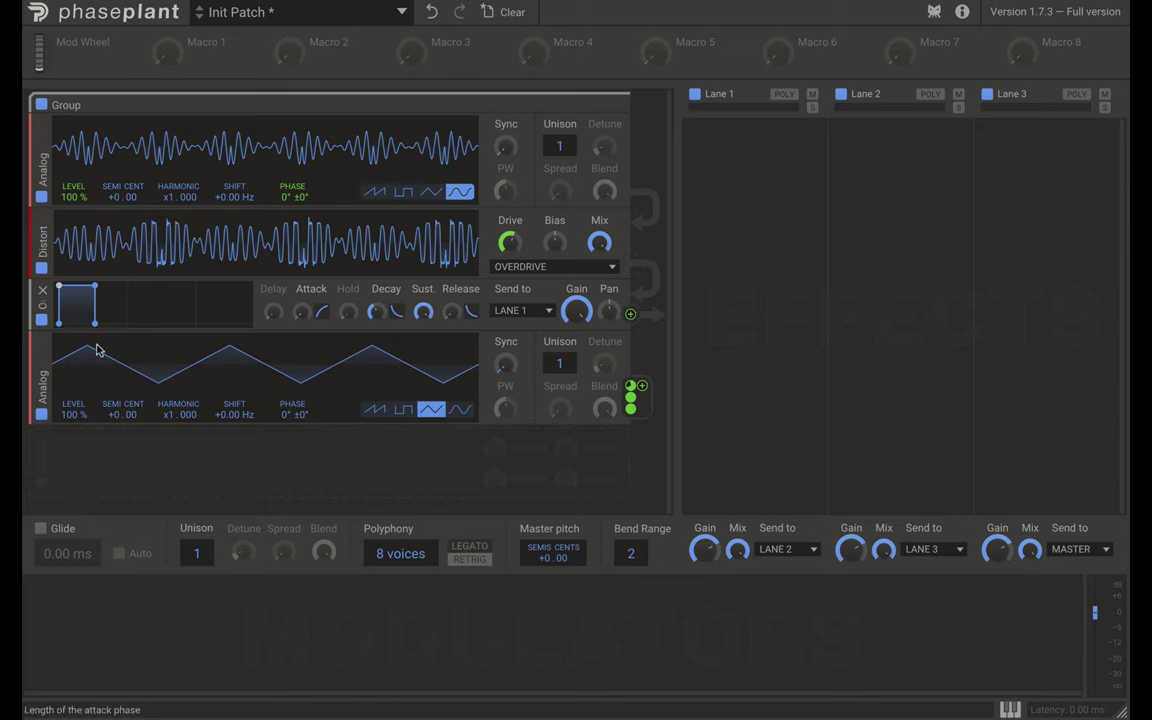
Add a new Analog oscillator to the patch.
click(43, 463)
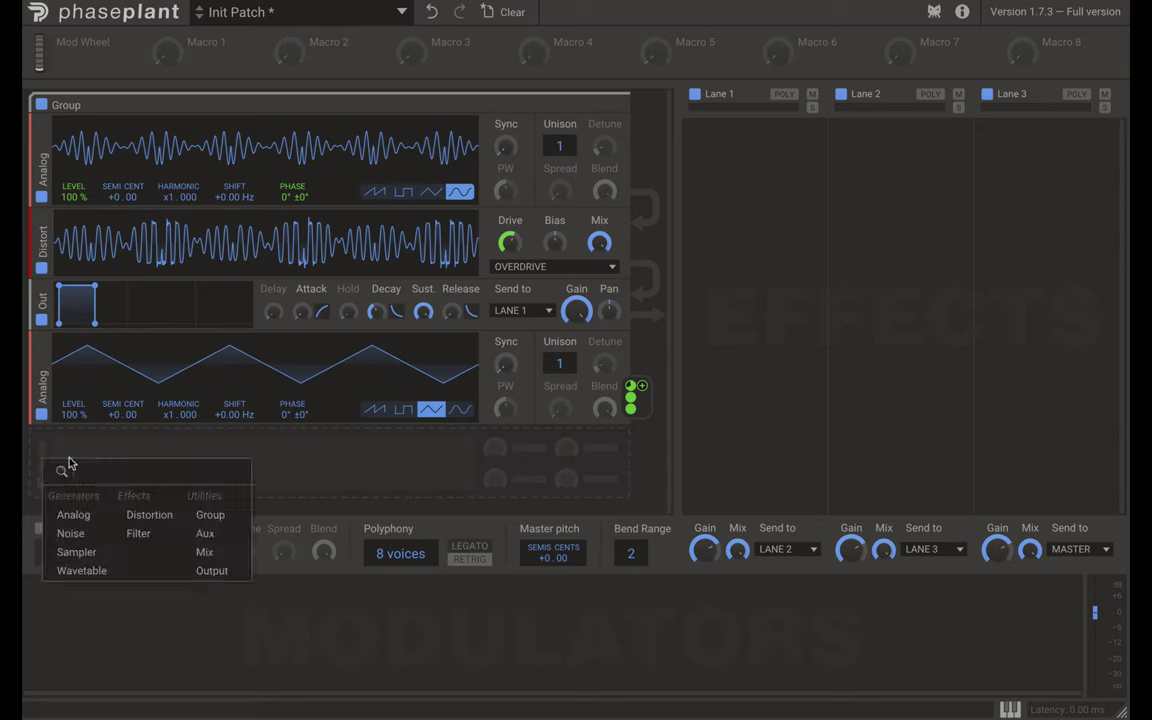
click(125, 450)
click(123, 451)
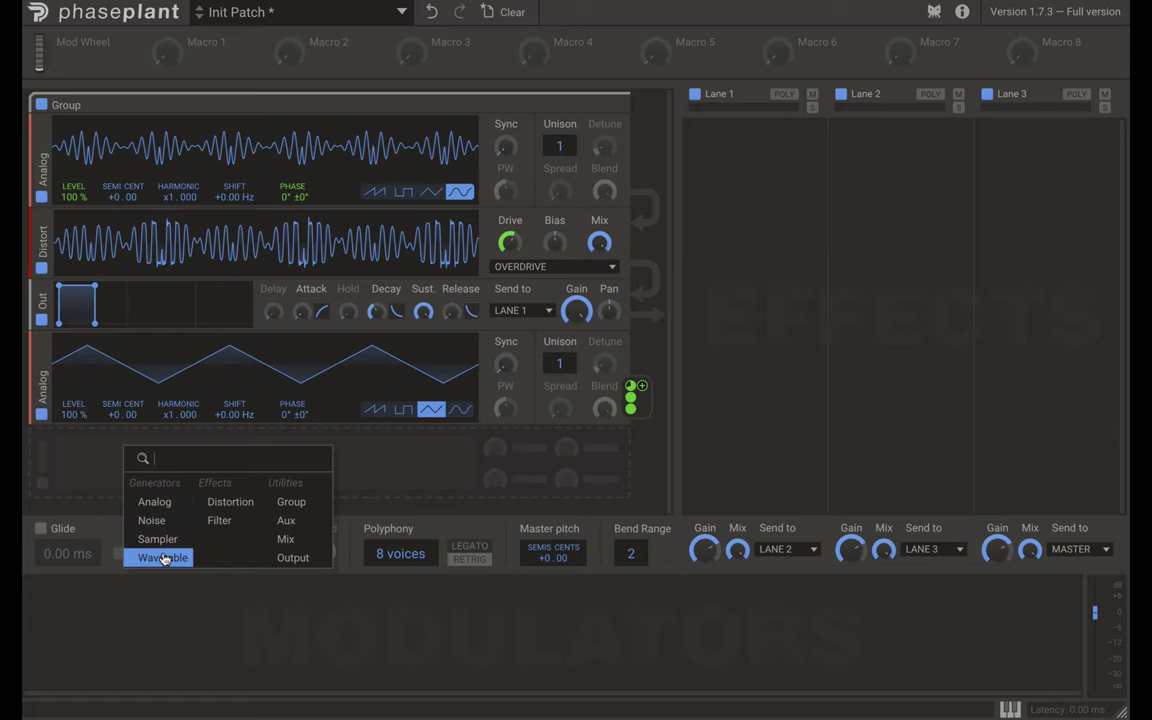
click(158, 502)
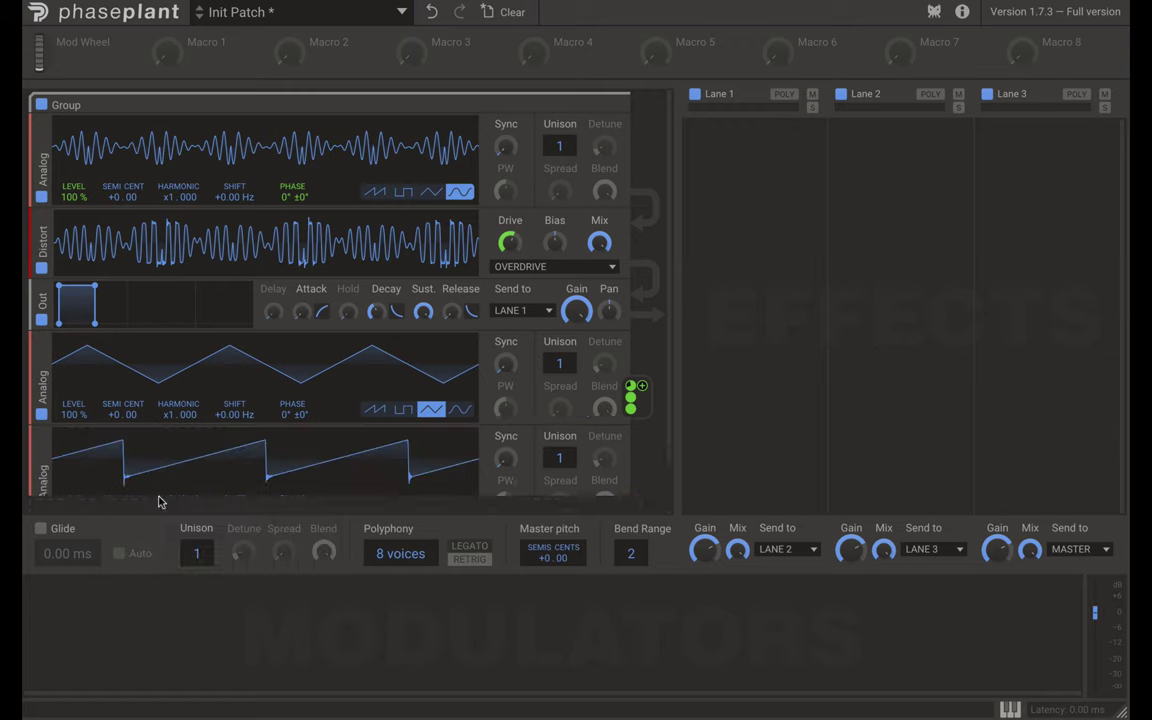
scroll(278, 458, down, 2)
scroll(279, 458, up, 1)
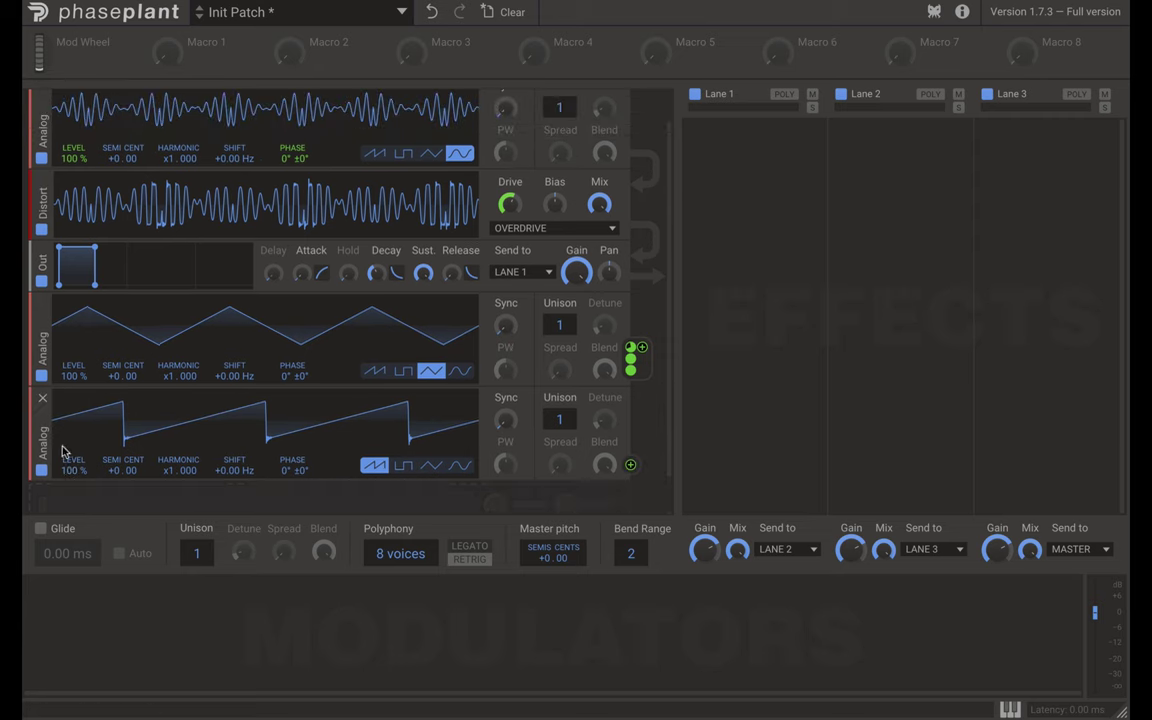
Add a Group, move the Analog into it, add an Output inside, and choose the triangle wave.
click(92, 496)
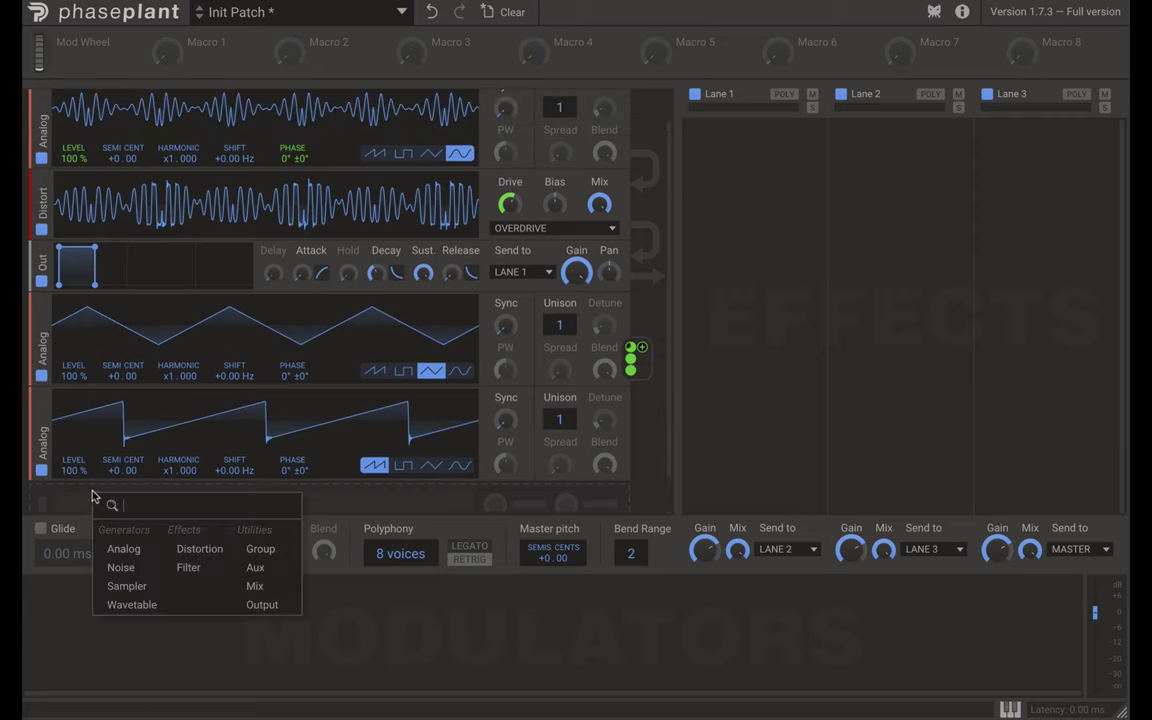
click(260, 549)
scroll(103, 445, down, 2)
drag(50, 376, 52, 477)
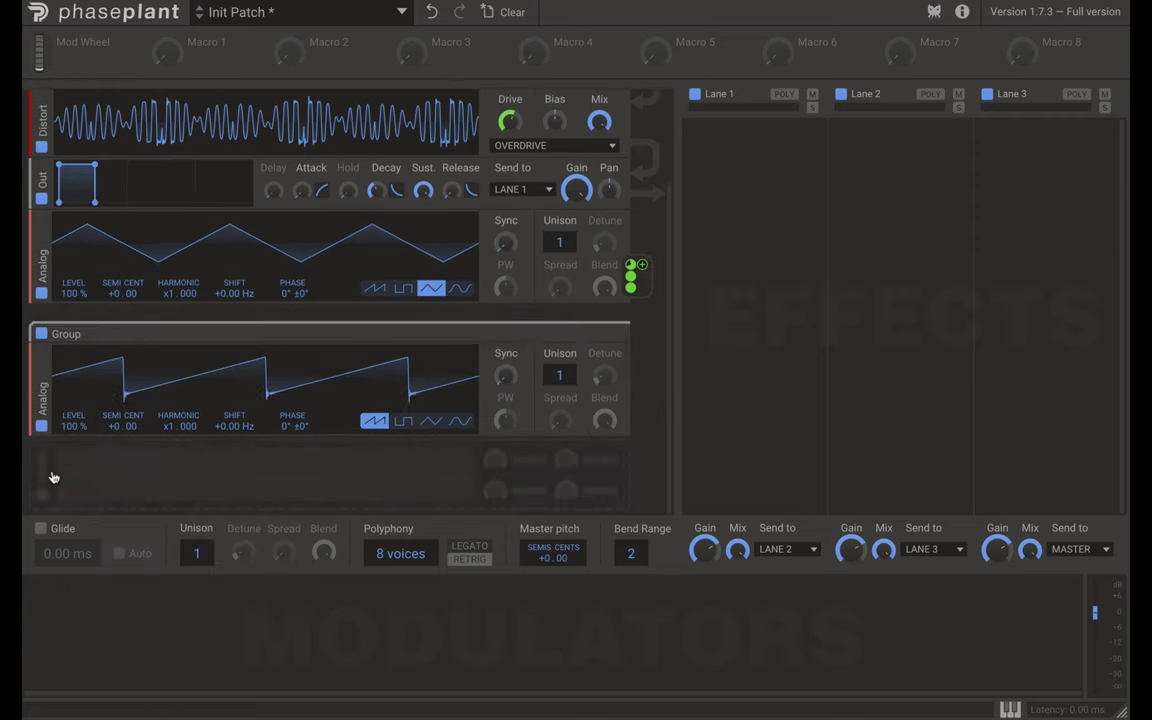
click(93, 464)
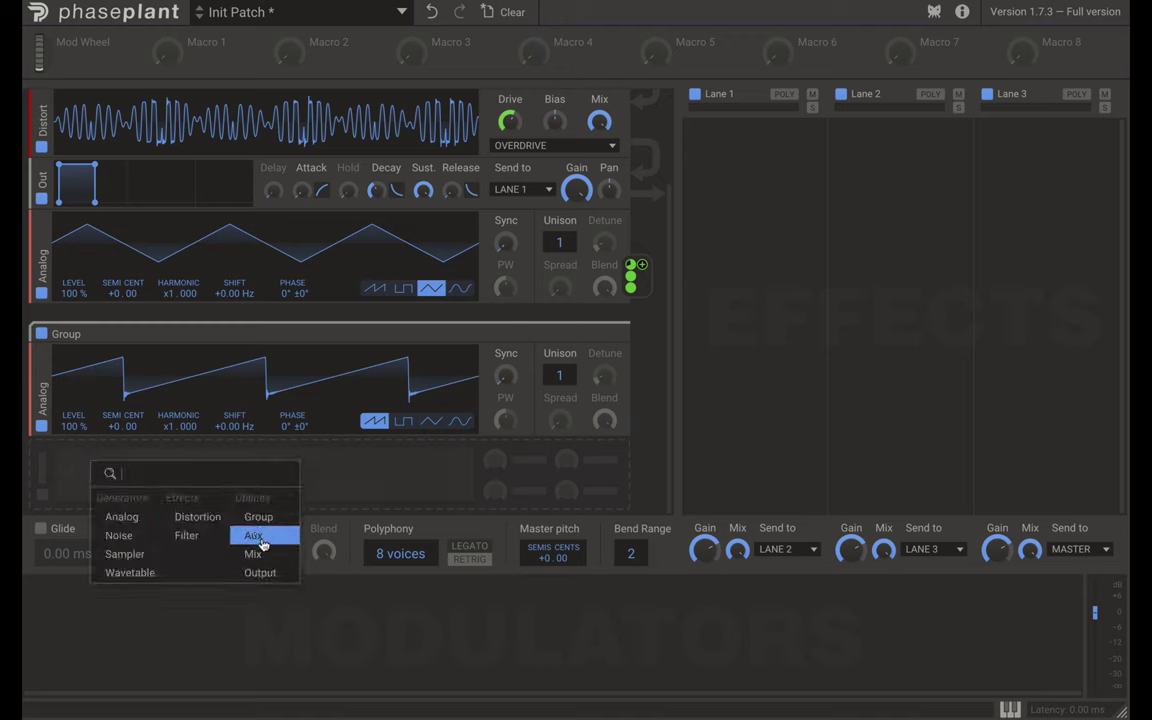
click(260, 572)
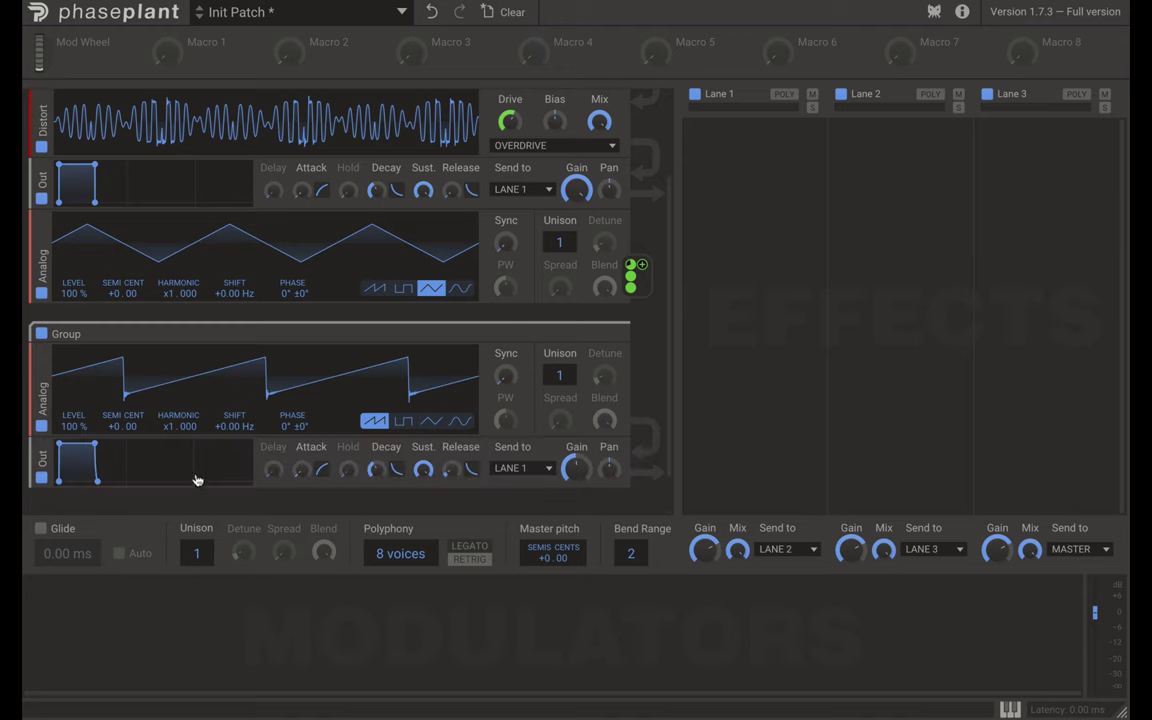
click(431, 421)
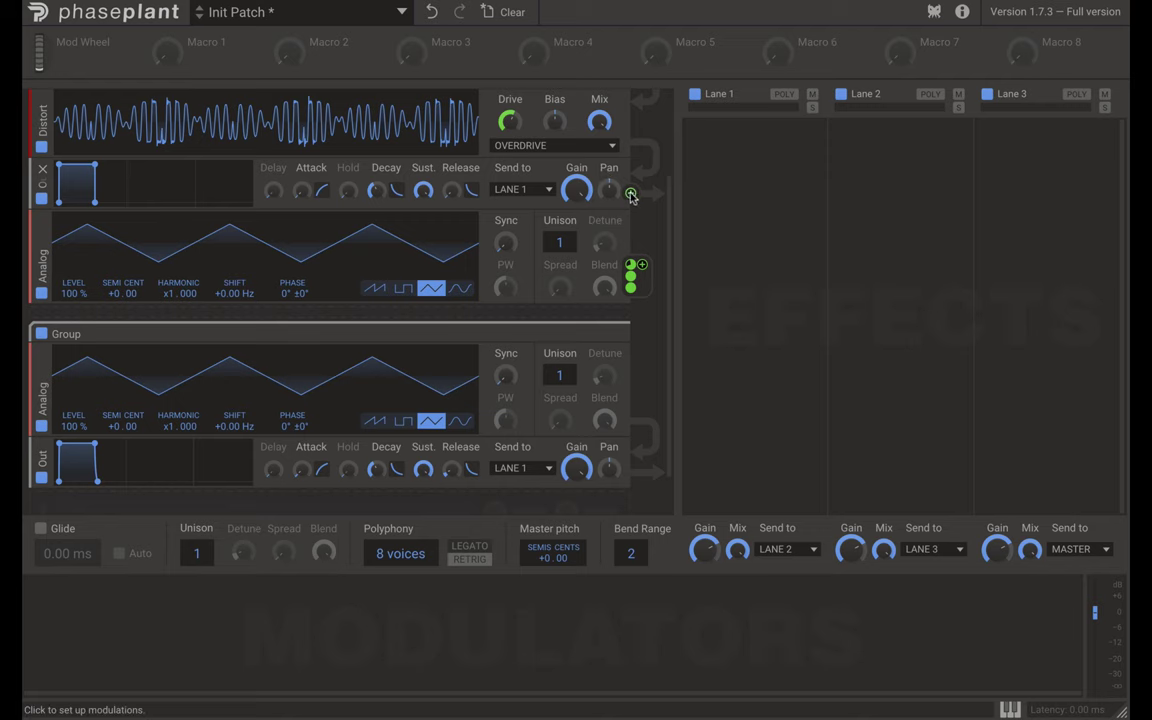
Modulate the second Group oscillator's Phase from the Distort module at about 49%.
scroll(635, 125, up, 3)
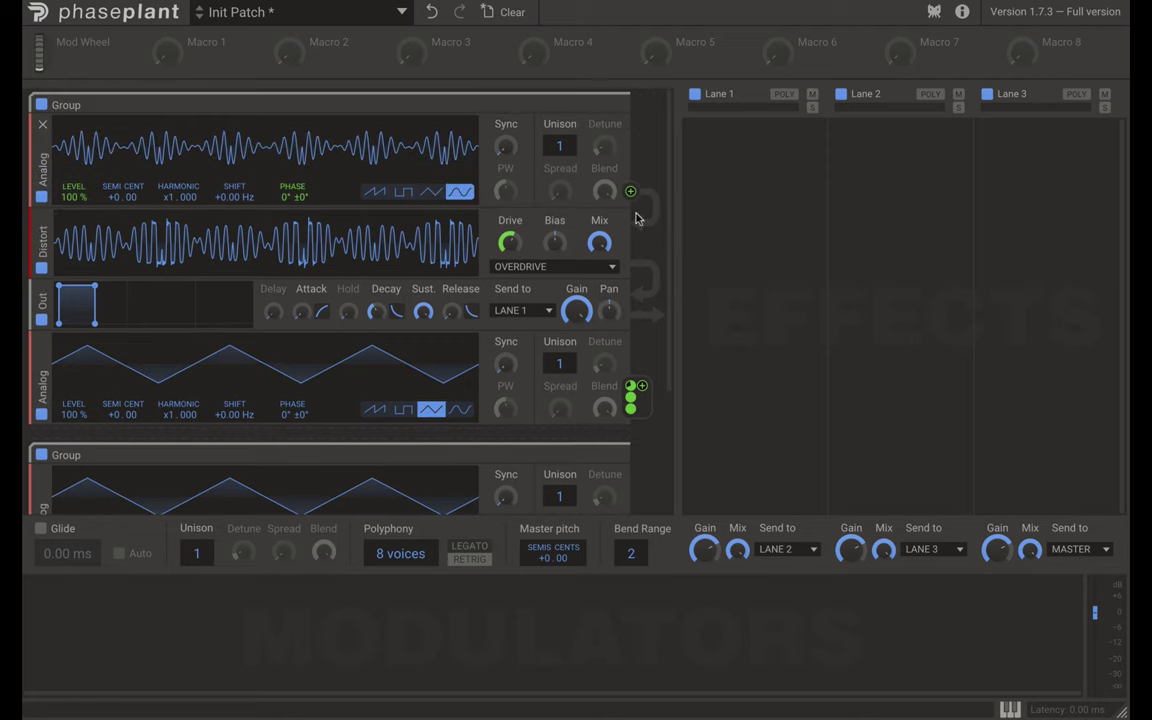
drag(628, 260, 350, 413)
scroll(350, 413, down, 2)
scroll(350, 413, down, 2)
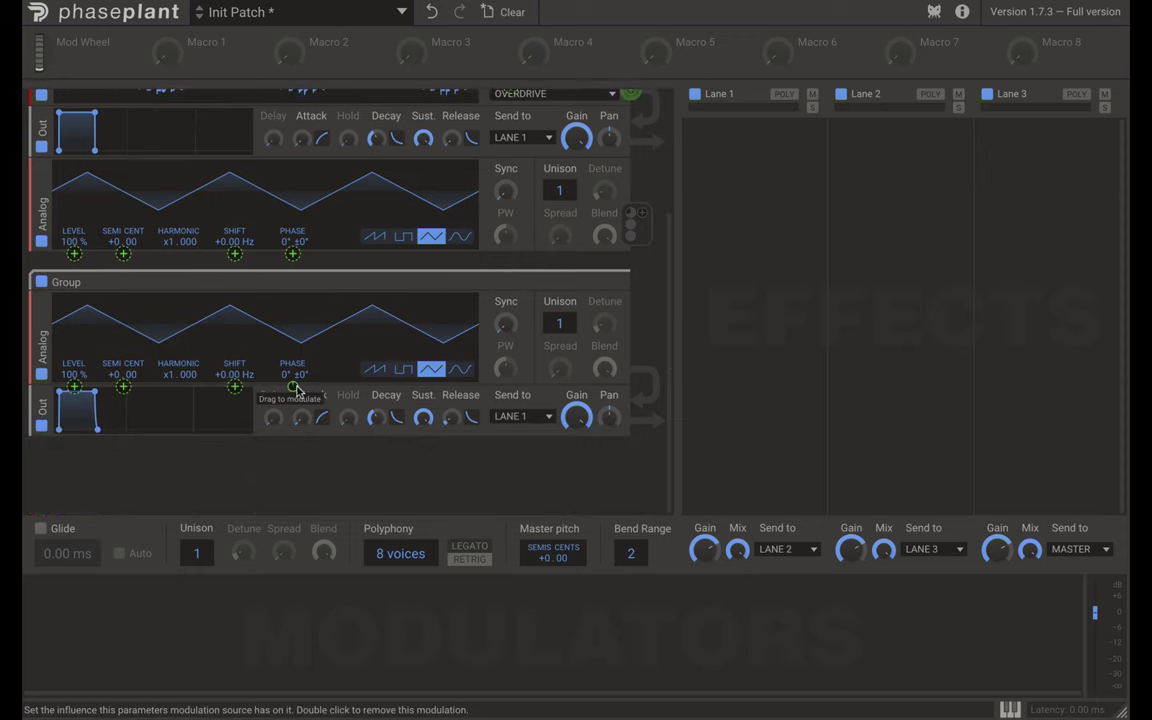
mouse_move(293, 393)
mouse_down()
mouse_move(293, 355)
mouse_move(293, 440)
mouse_up()
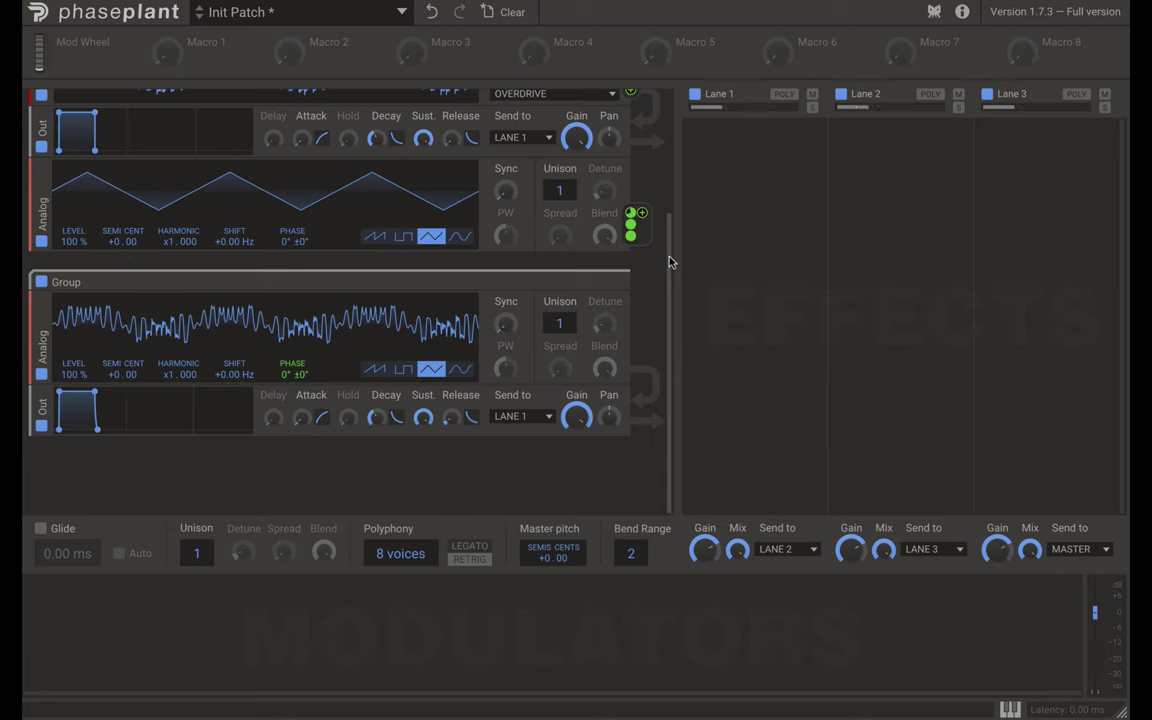
scroll(671, 200, up, 2)
scroll(660, 186, up, 1)
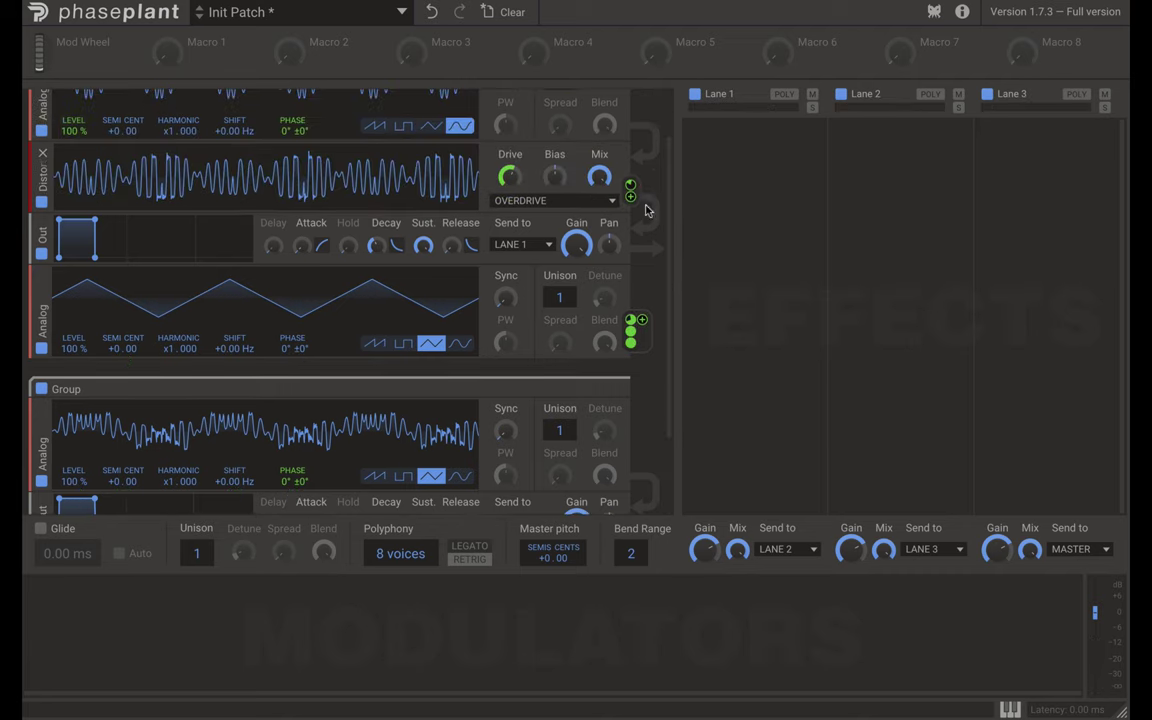
scroll(672, 155, up, 2)
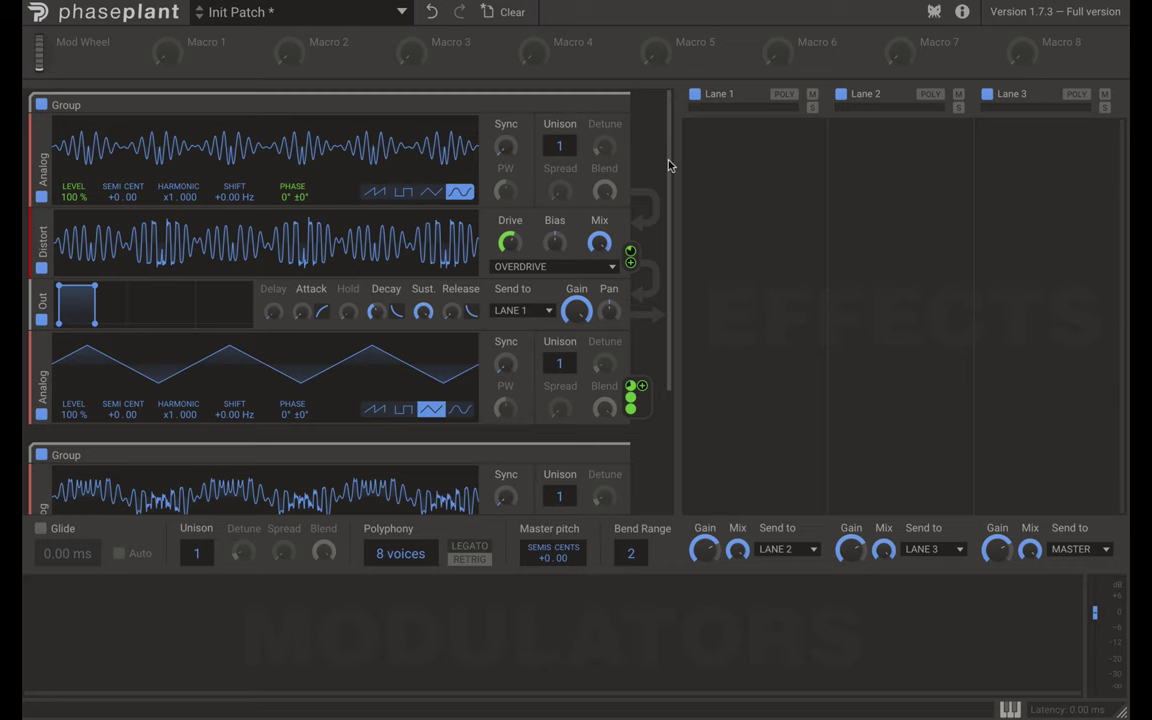
mouse_move(668, 155)
mouse_down()
mouse_move(674, 277)
mouse_move(663, 147)
mouse_up()
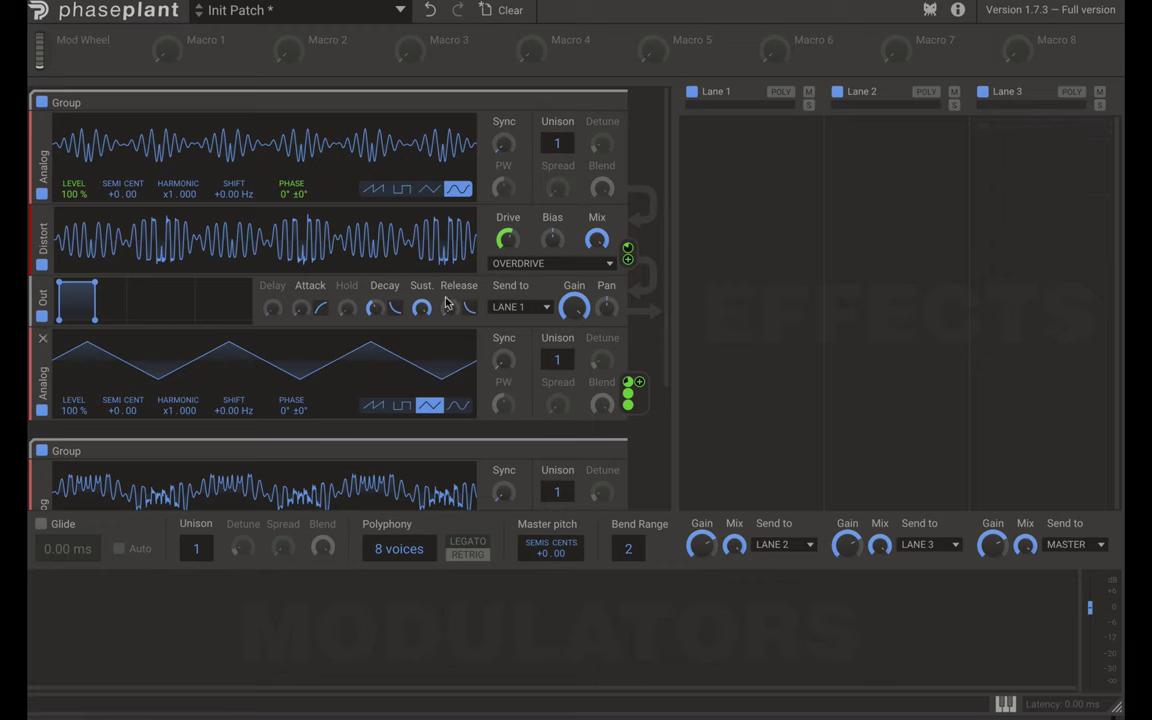
Send Group 2's output to LANE 2, keep Group 1 on LANE 1, and route Lane 1 into LANE 3.
scroll(391, 350, down, 5)
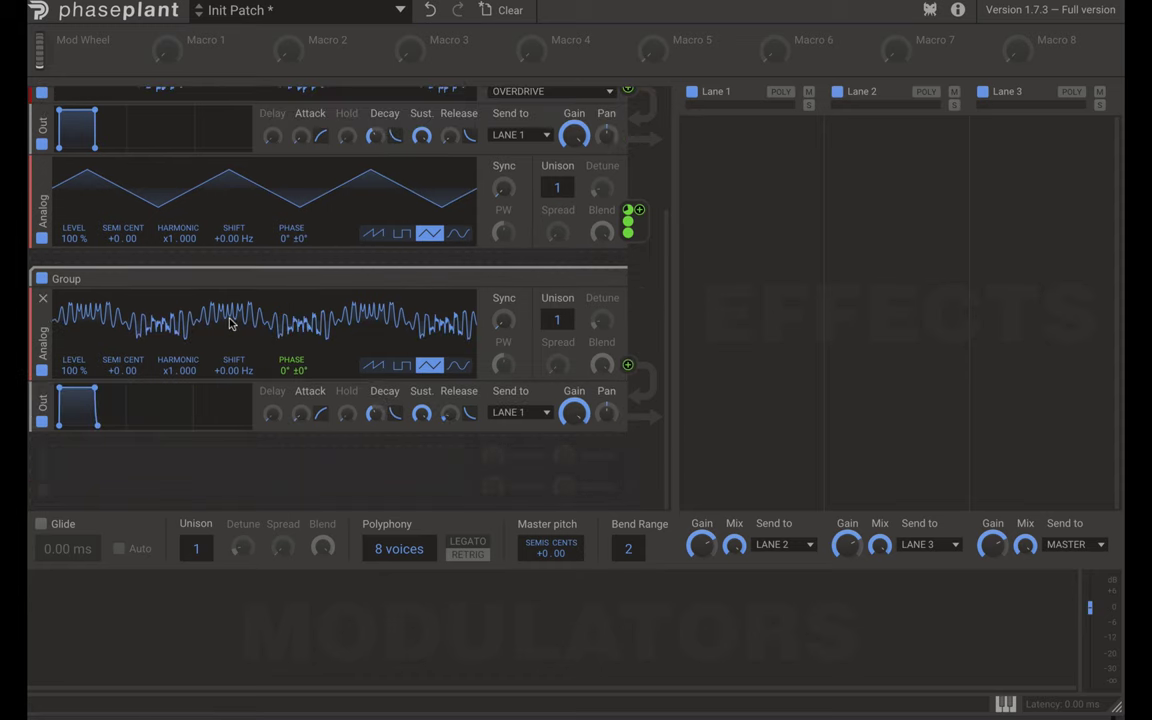
click(527, 413)
click(522, 445)
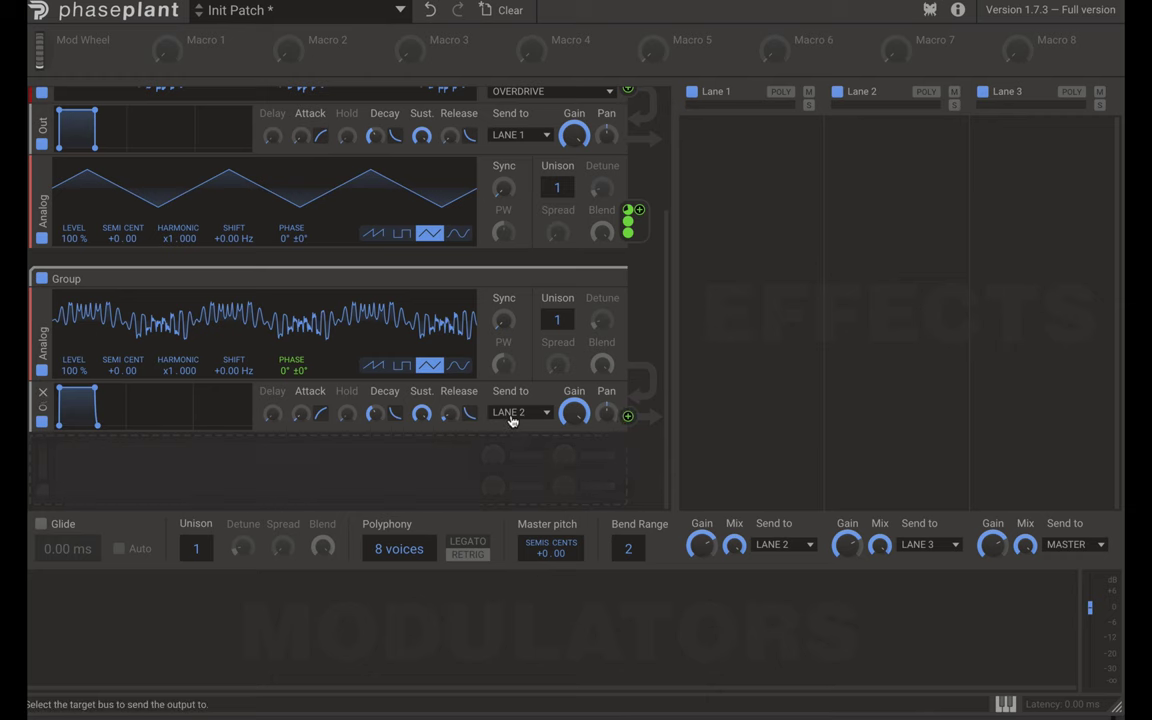
scroll(510, 420, up, 5)
click(514, 308)
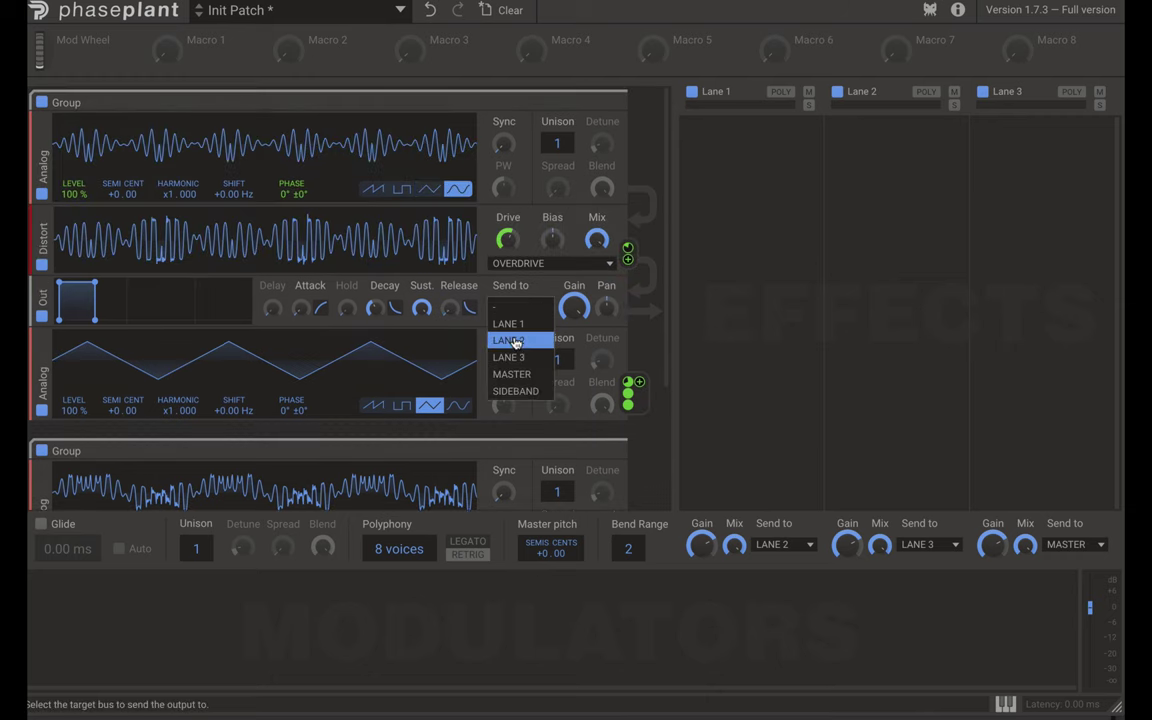
click(508, 324)
click(775, 546)
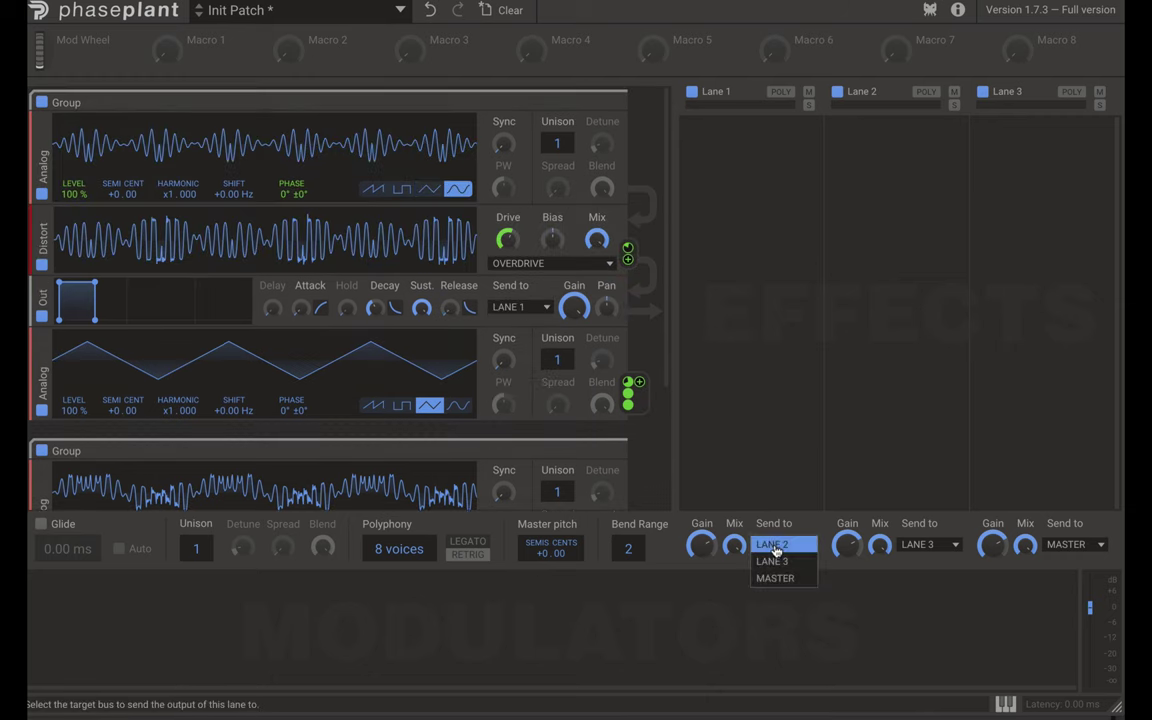
click(775, 561)
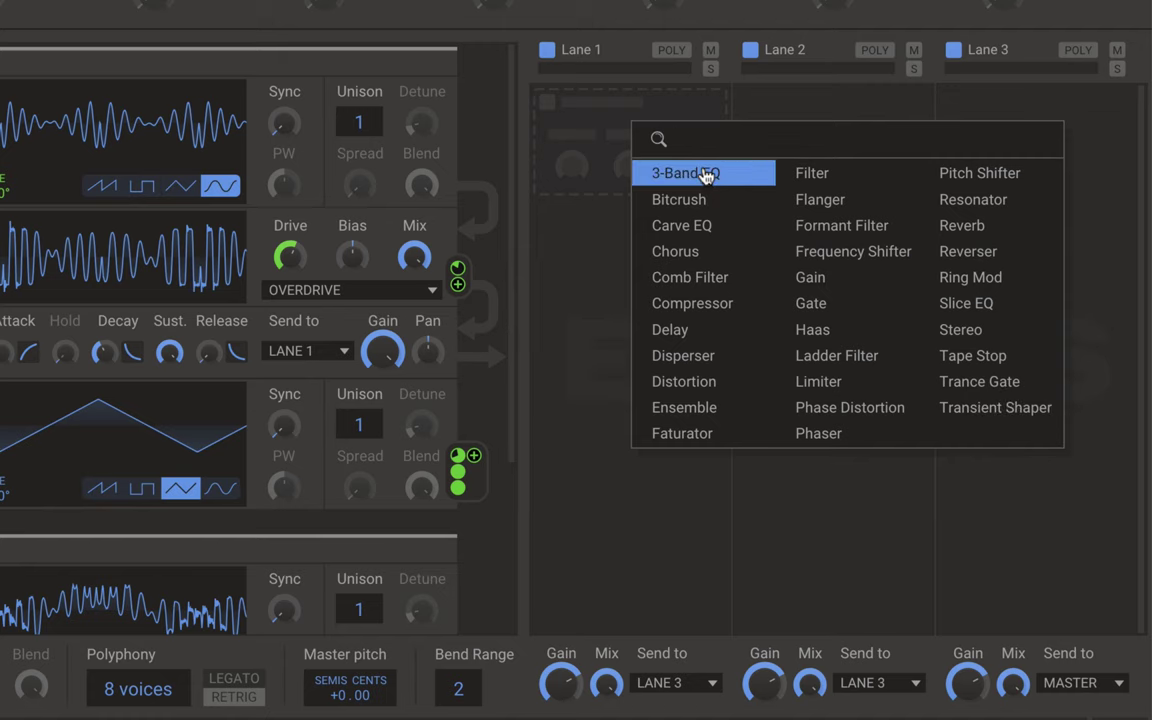
Add a 3-Band EQ to Lane 1, boost its Low band, pull the upper crossover down and cut High.
click(698, 178)
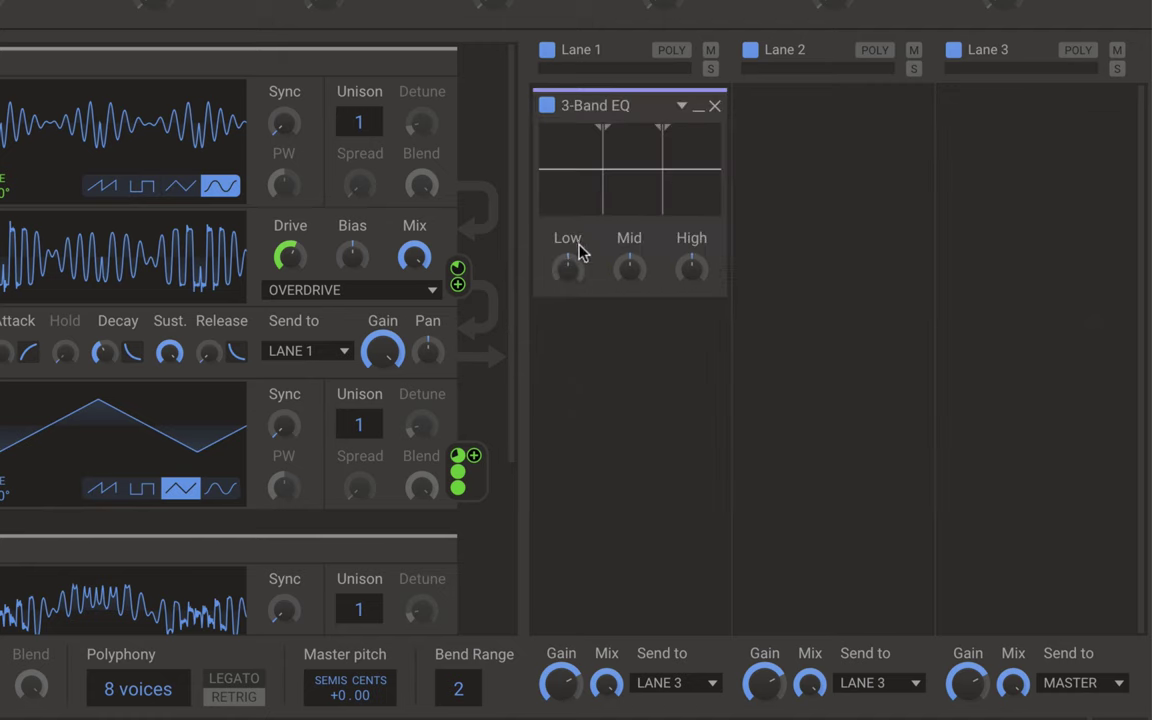
drag(567, 267, 686, 262)
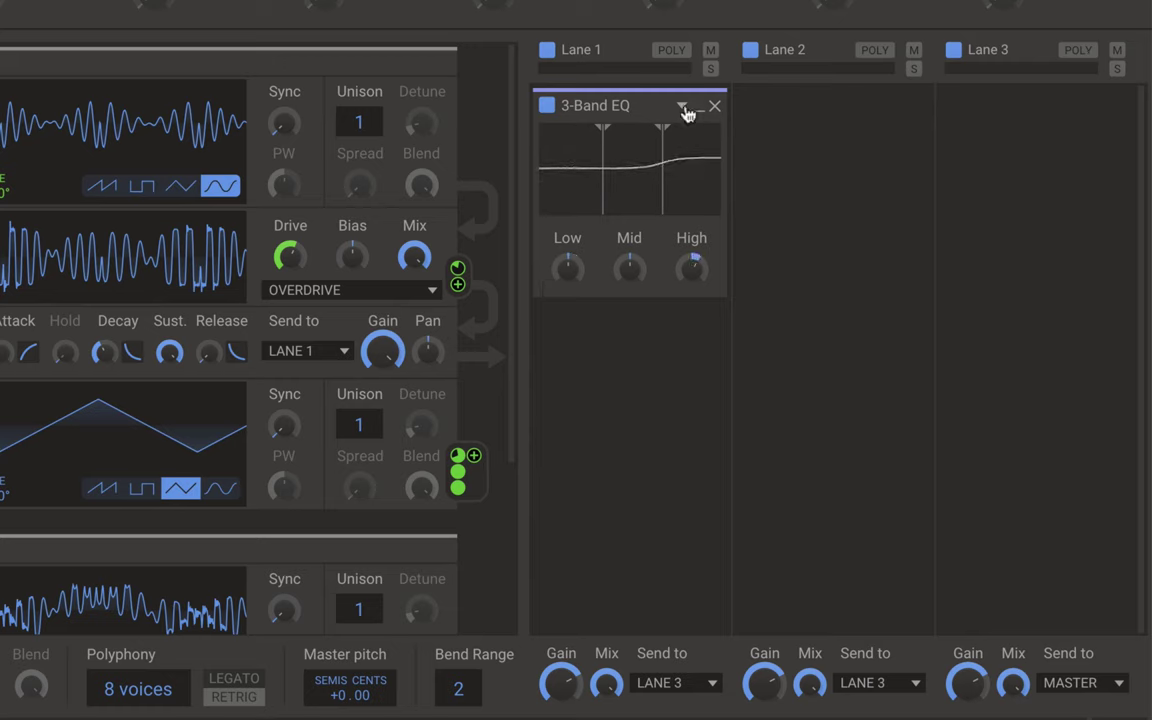
drag(658, 172, 615, 172)
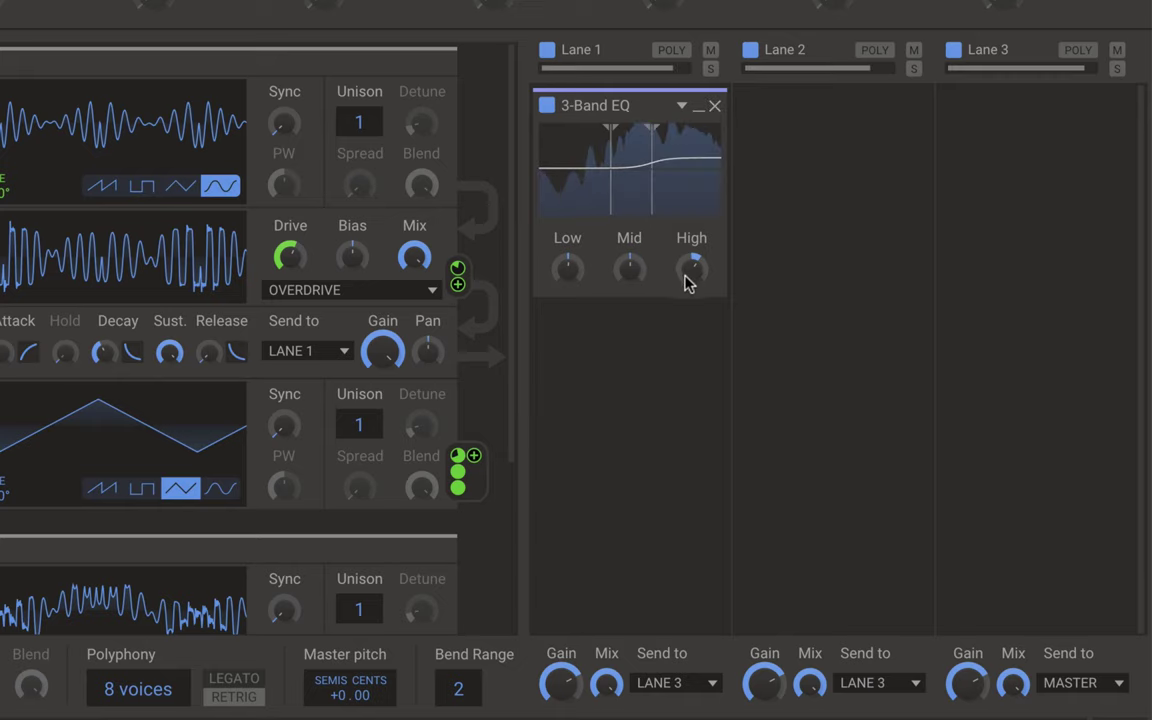
drag(690, 270, 690, 300)
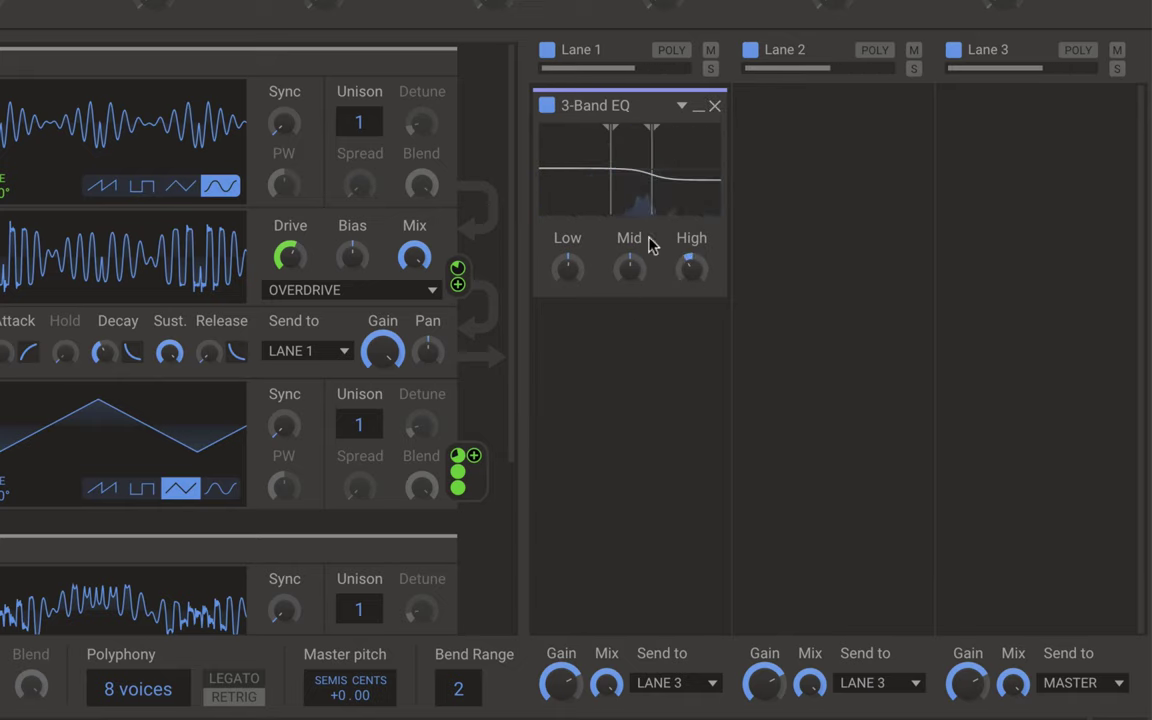
mouse_move(622, 350)
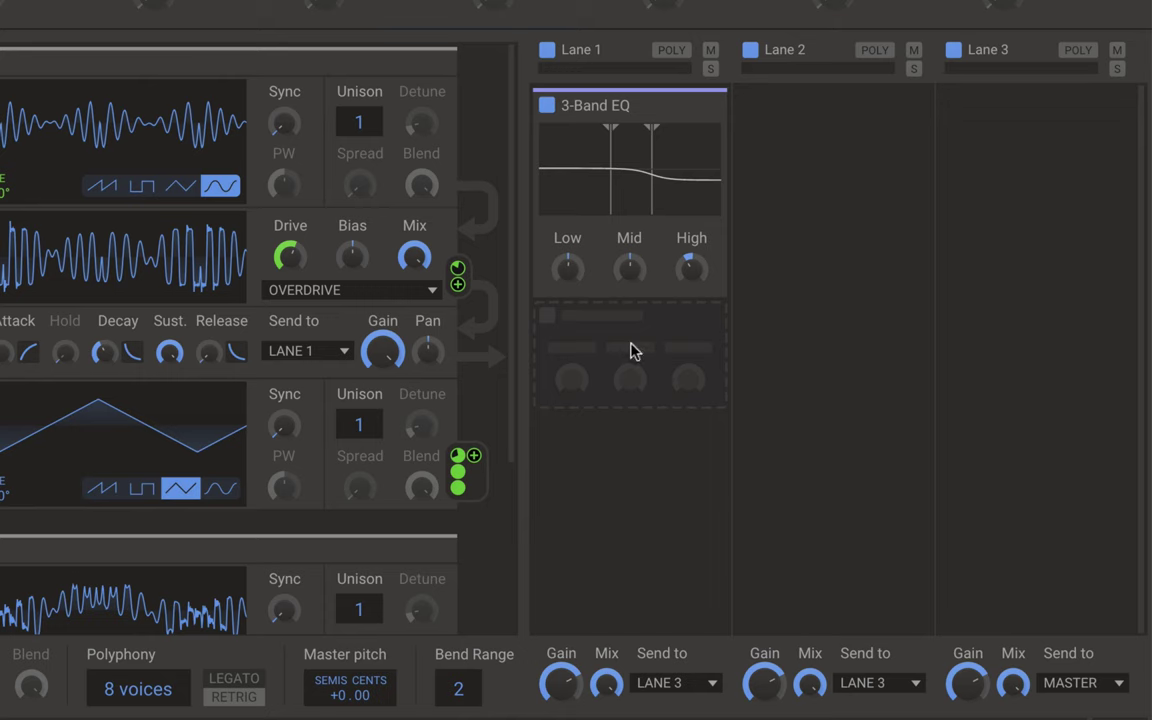
click(634, 354)
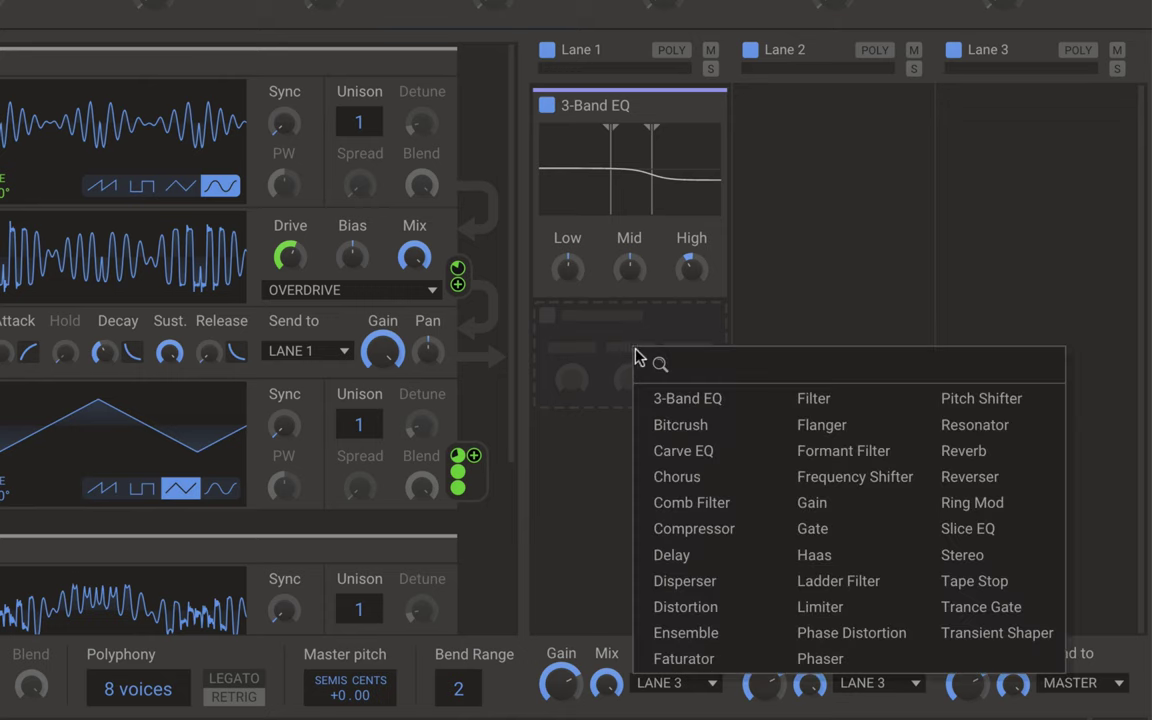
Try a Bitcrush before and after the 3-Band EQ, remove it, and add a Carve EQ instead.
click(678, 428)
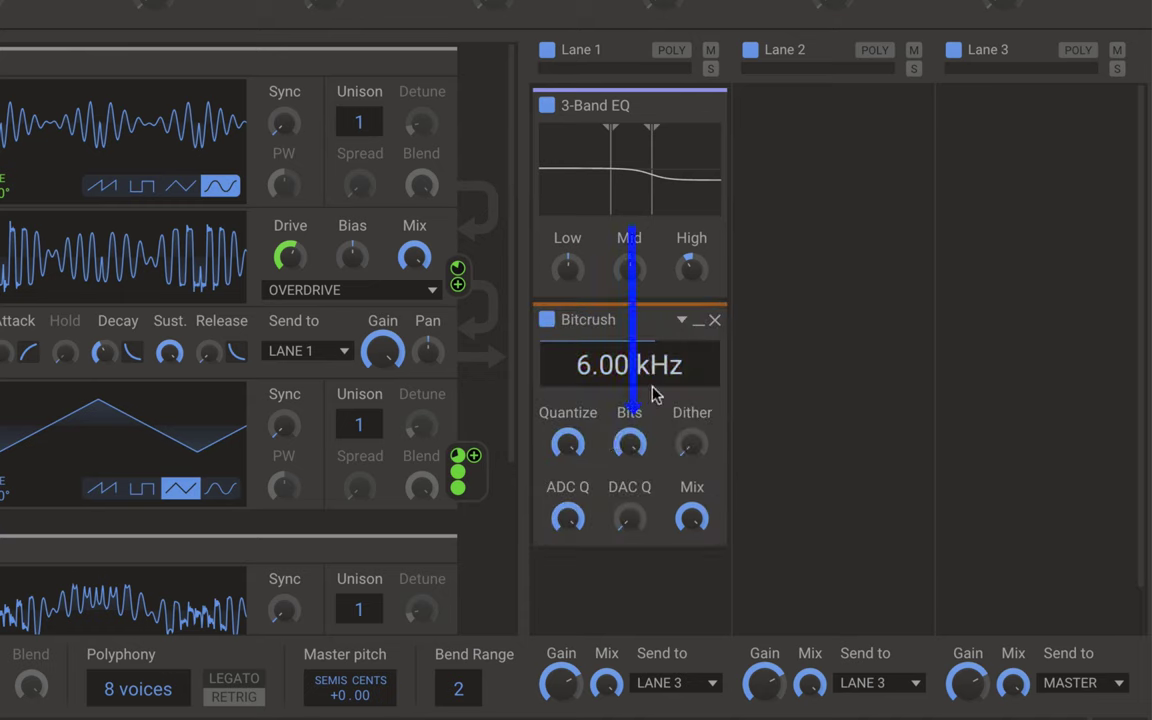
scroll(643, 255, down, 5)
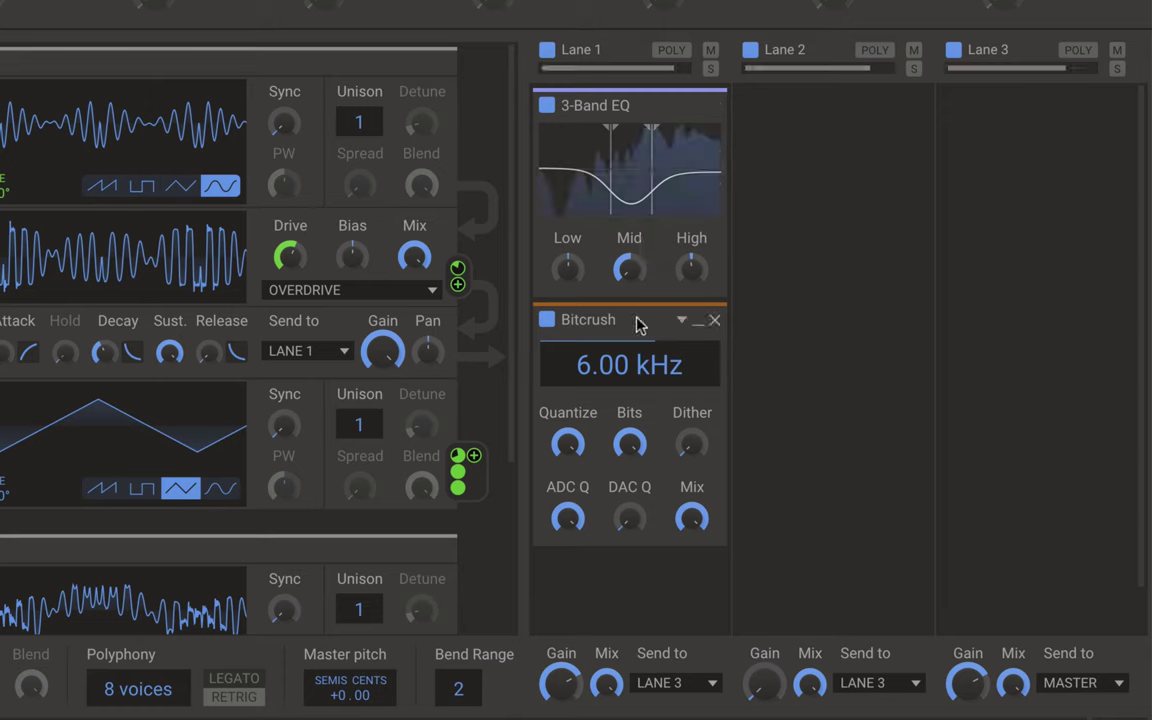
drag(638, 326, 627, 113)
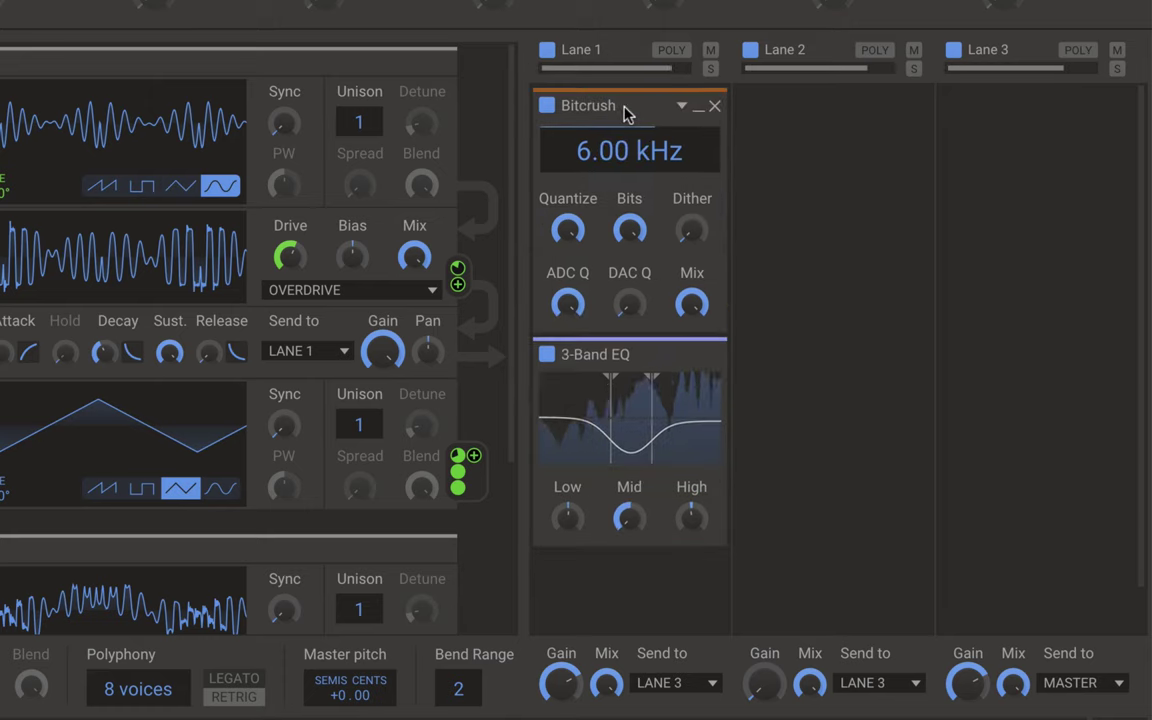
scroll(688, 515, down, 5)
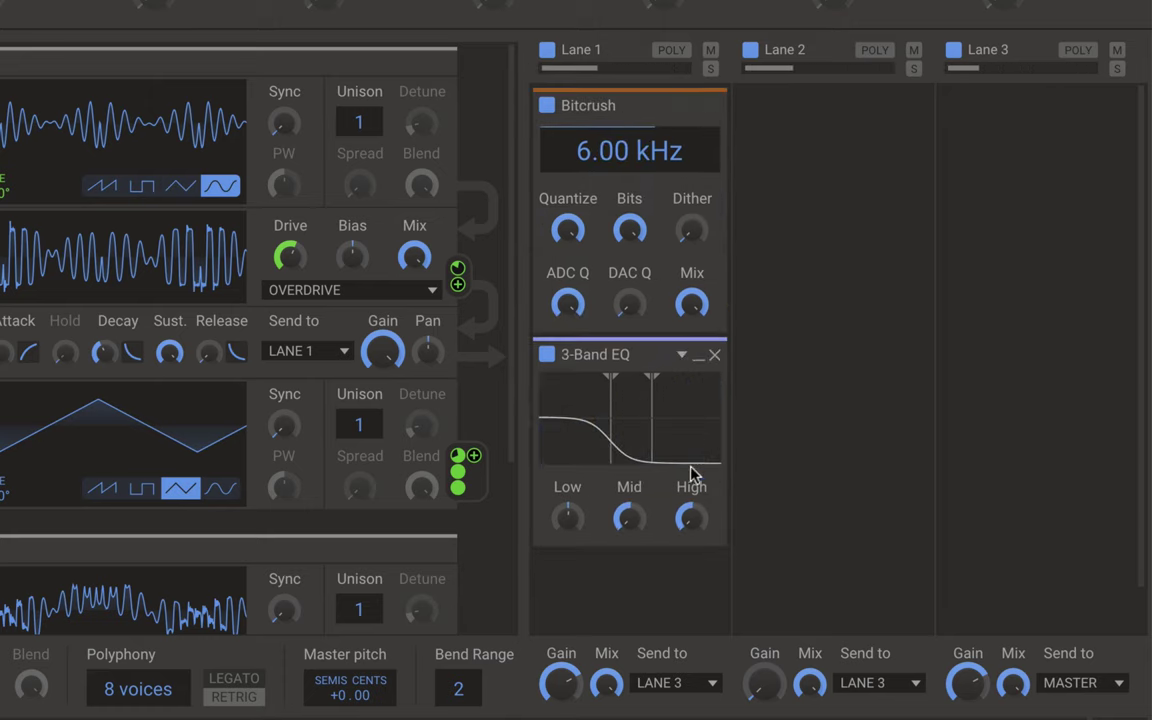
scroll(686, 516, up, 5)
drag(672, 110, 596, 517)
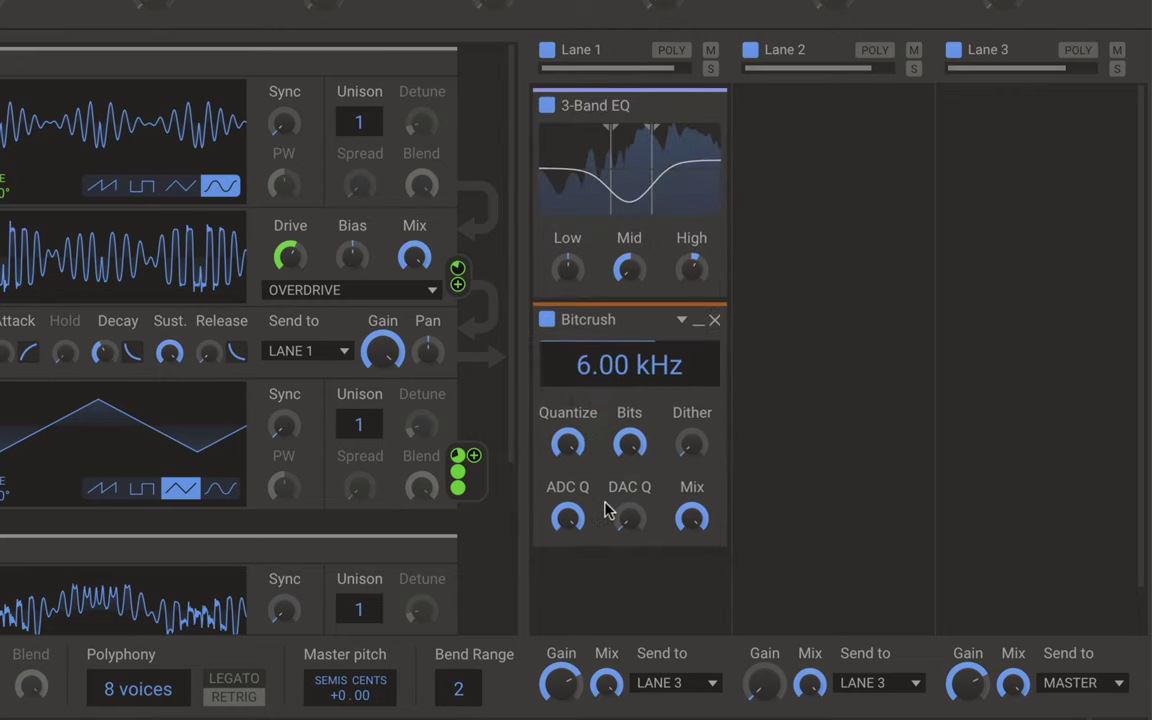
click(714, 320)
click(617, 342)
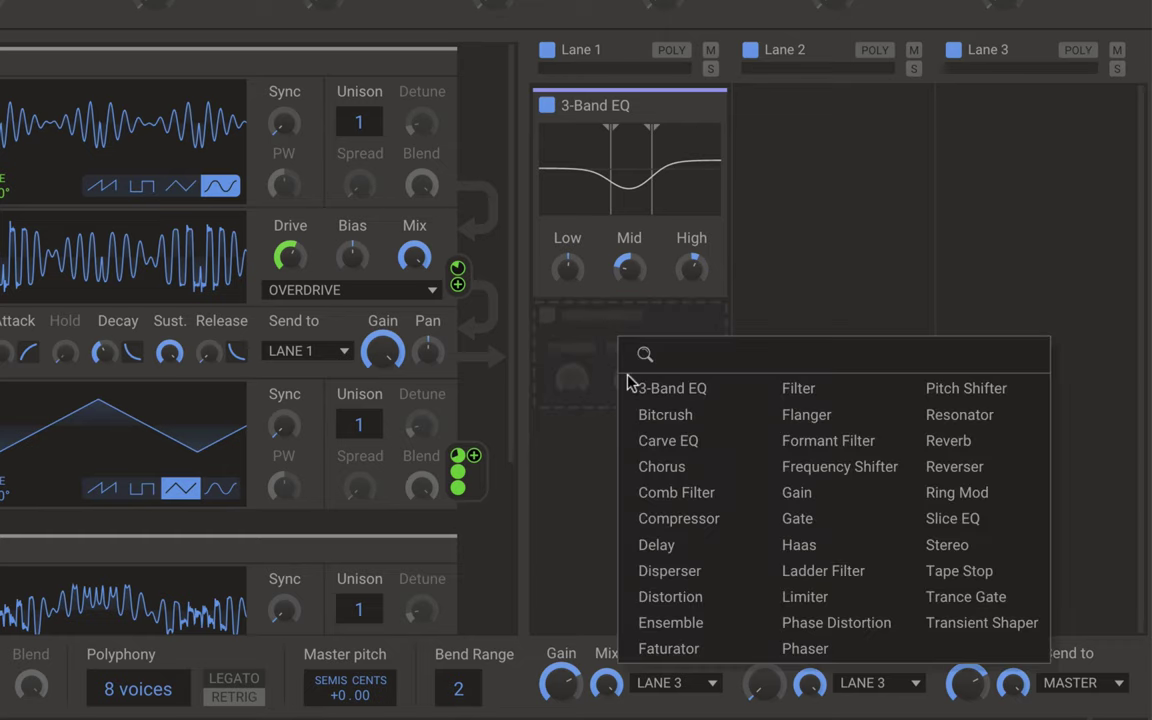
click(658, 450)
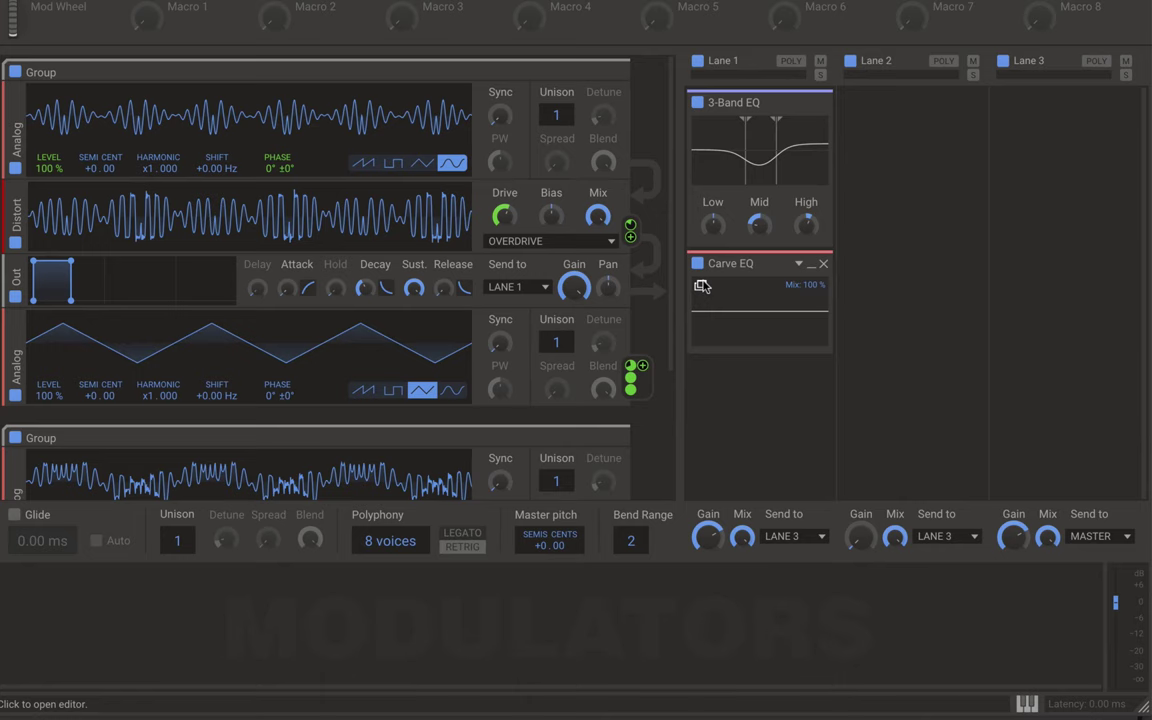
Sculpt the Carve EQ curve with boosts near 80 Hz and 1.6 kHz and a deep dip near 300 Hz.
click(702, 286)
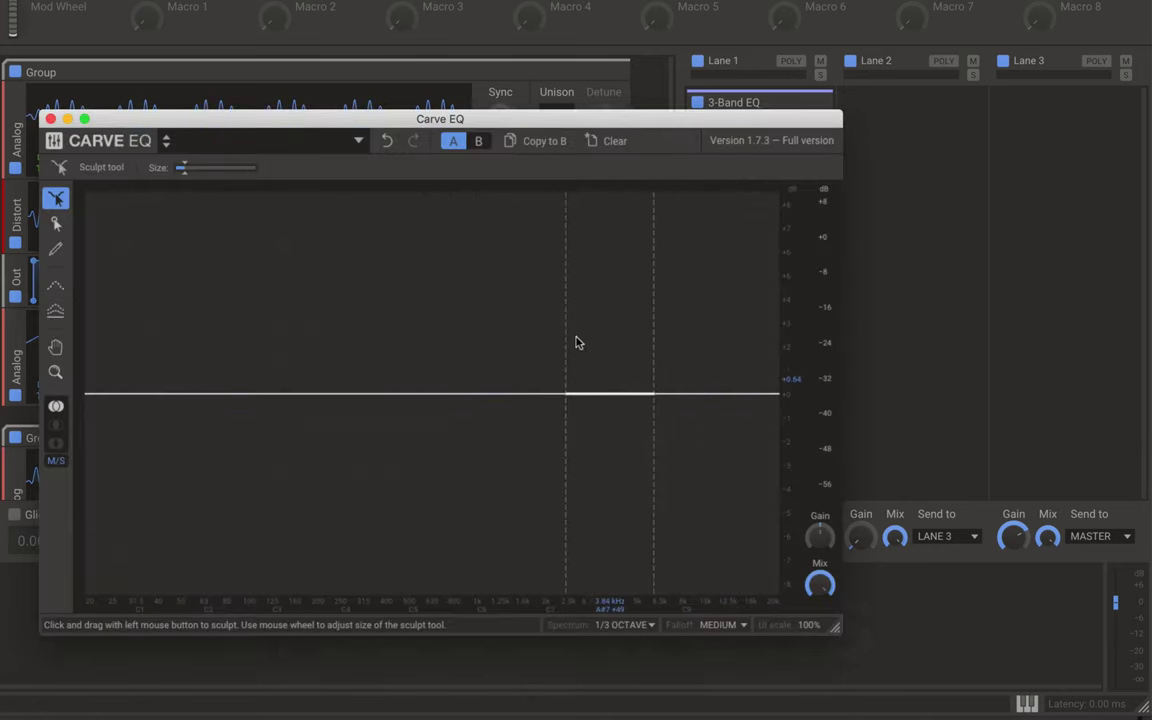
click(522, 278)
drag(350, 405, 358, 545)
drag(236, 334, 234, 293)
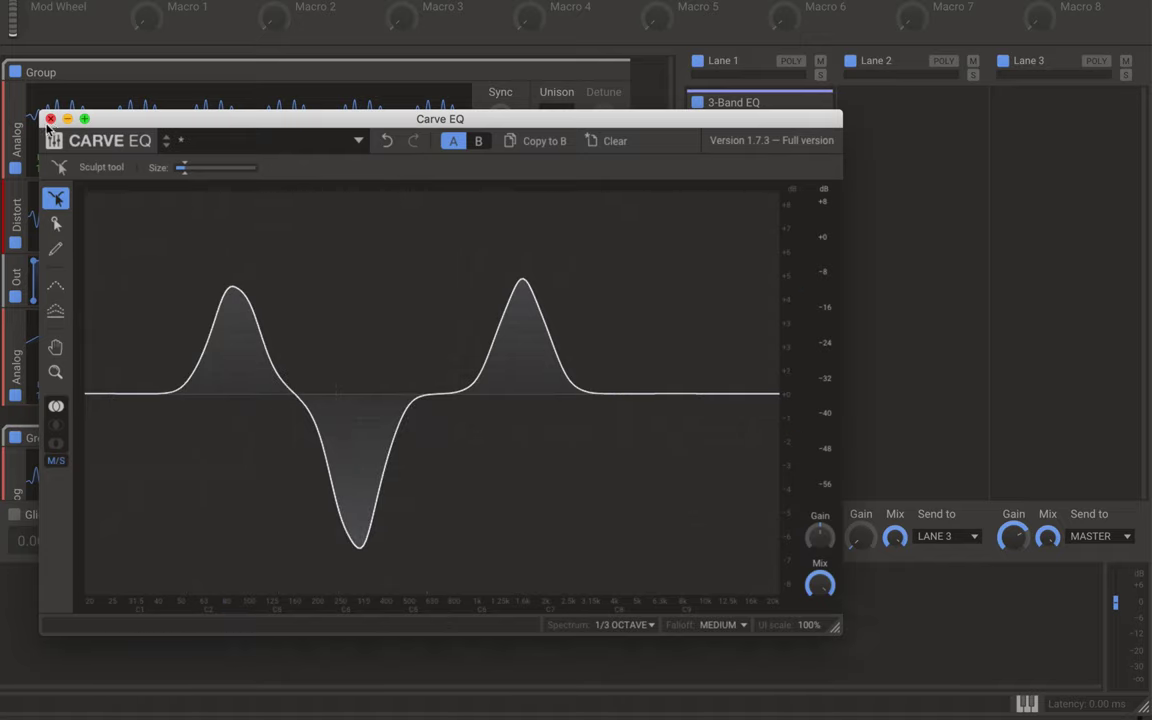
click(50, 121)
click(733, 102)
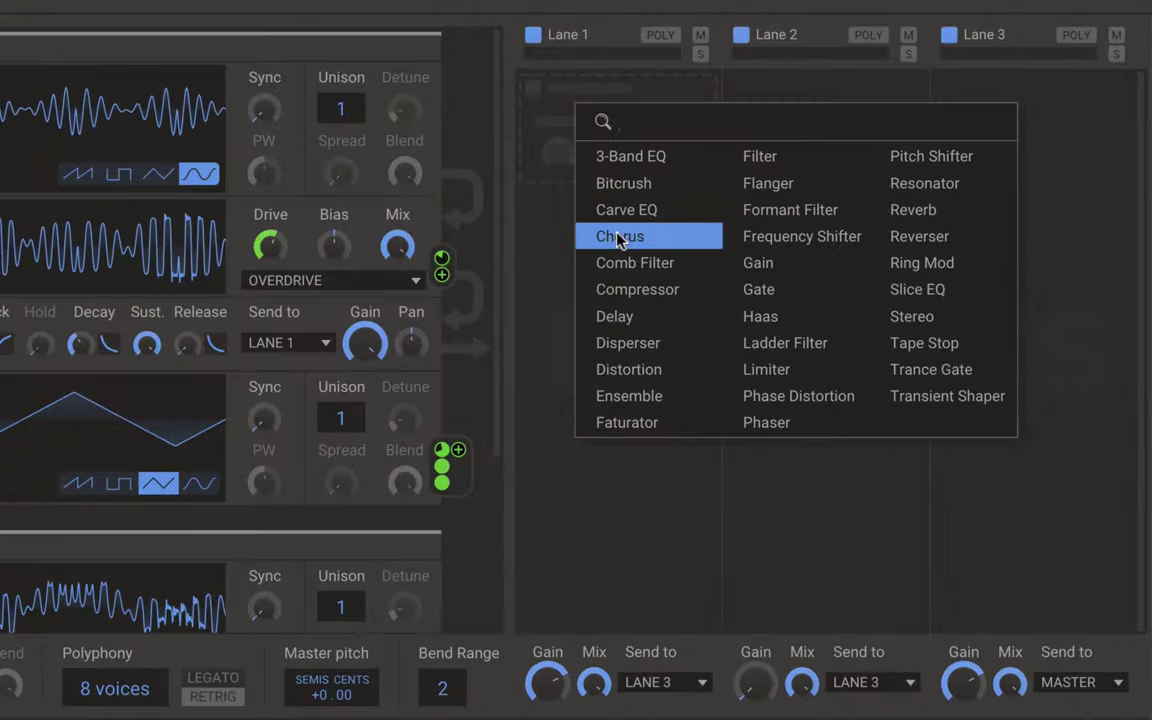
Briefly add a Chorus to Lane 1 and remove it.
click(772, 214)
mouse_move(684, 116)
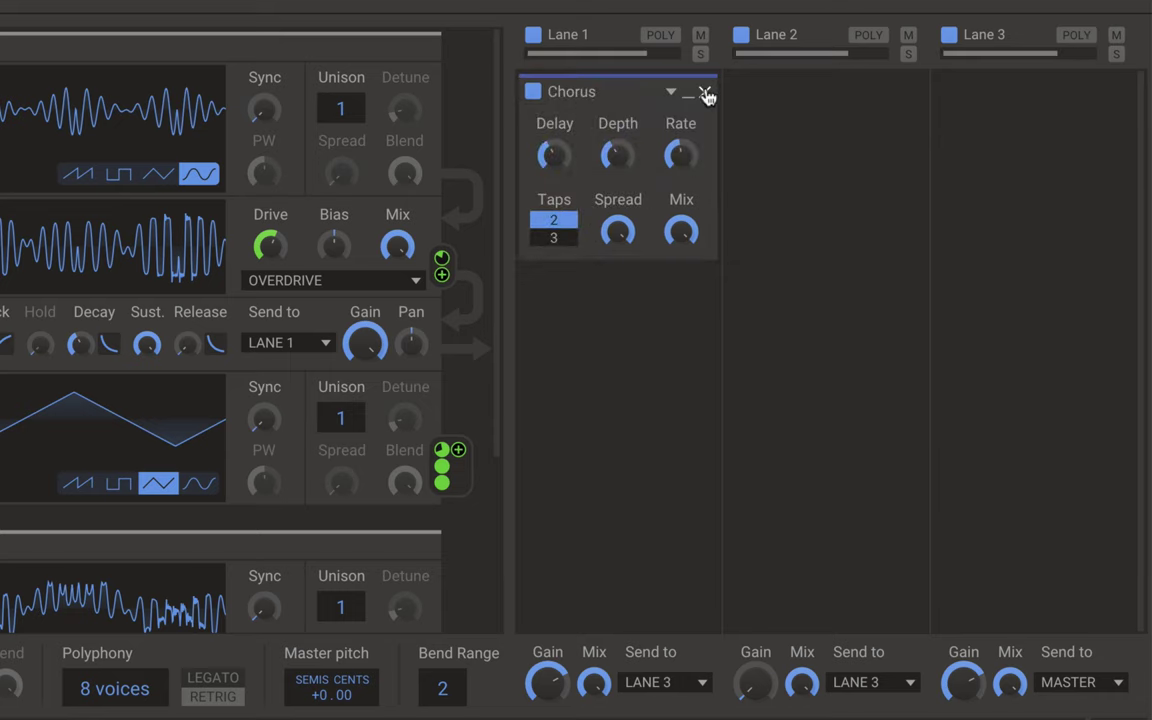
click(704, 93)
Try a Comb Filter on Lane 1 with its frequency lowered to about 174 Hz, then remove it.
click(605, 138)
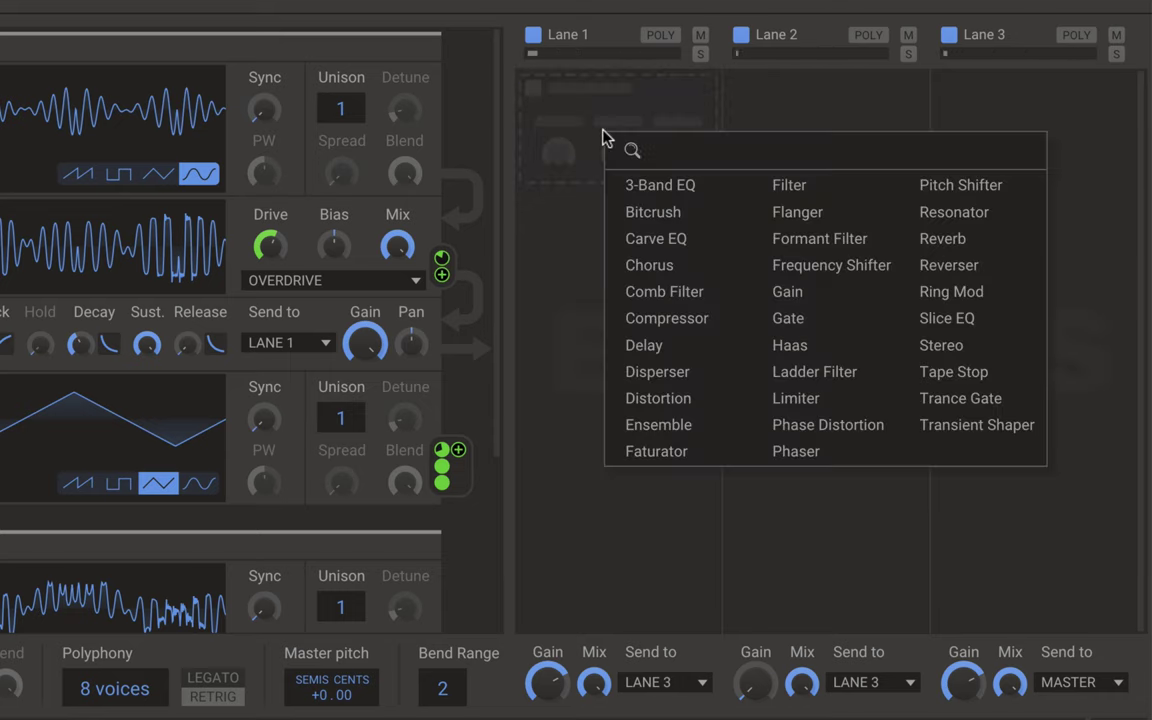
click(686, 291)
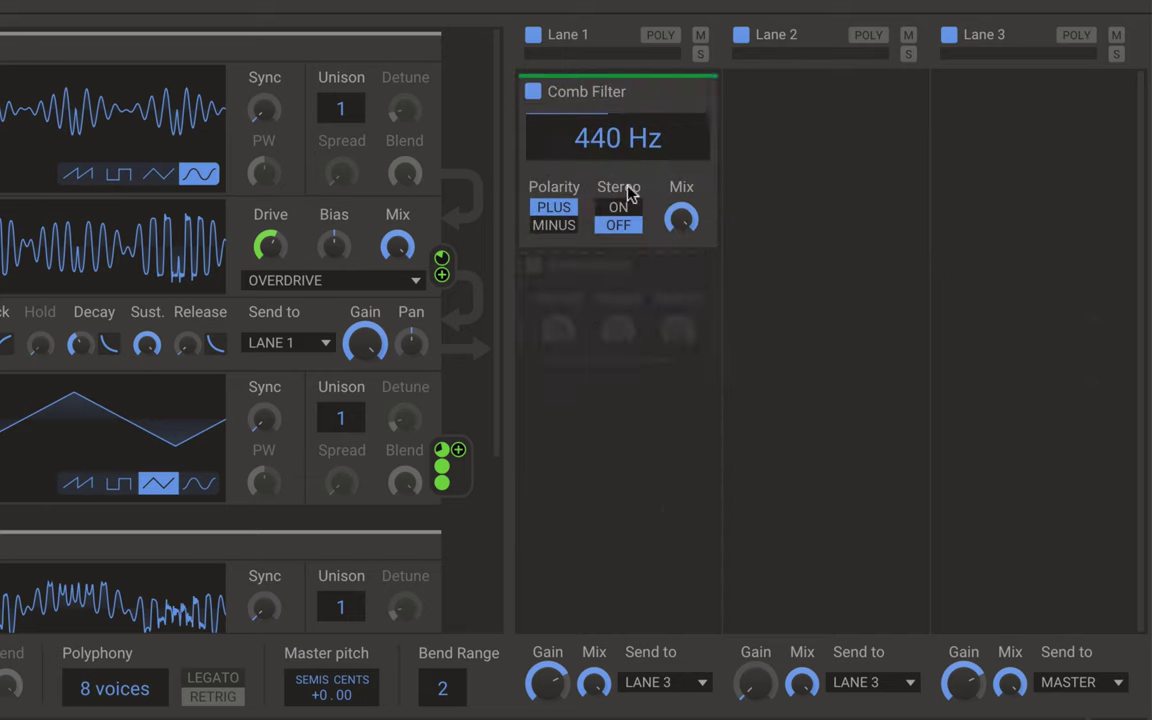
drag(622, 145, 581, 136)
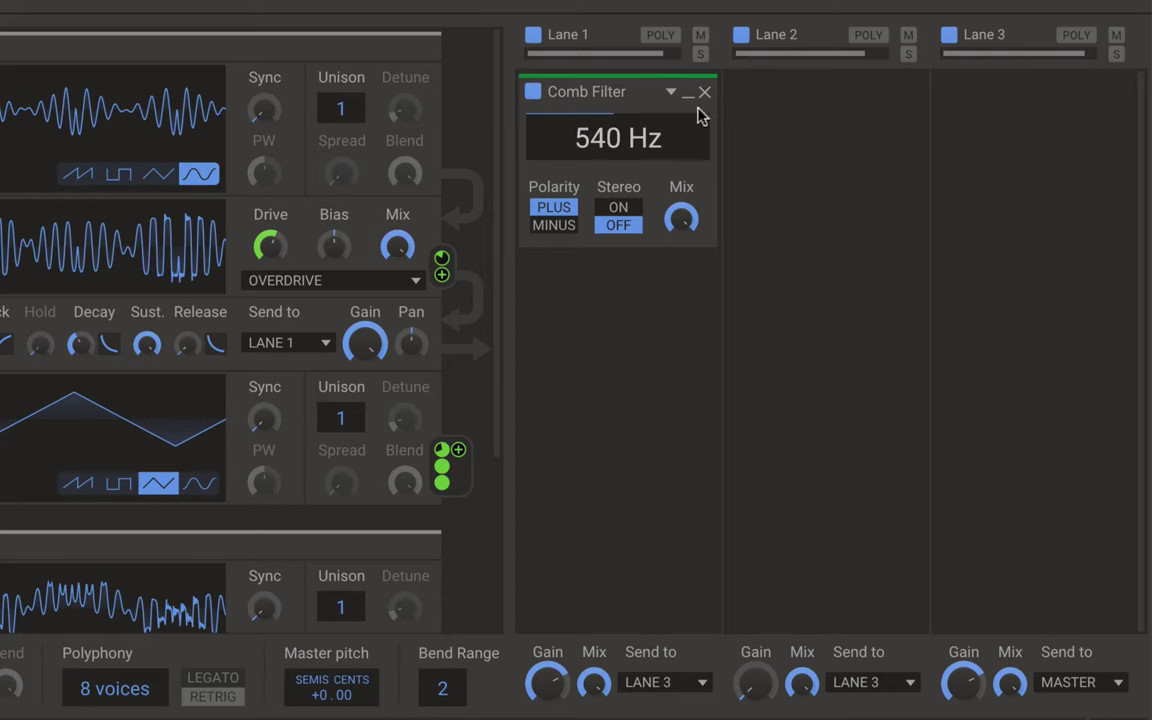
click(705, 97)
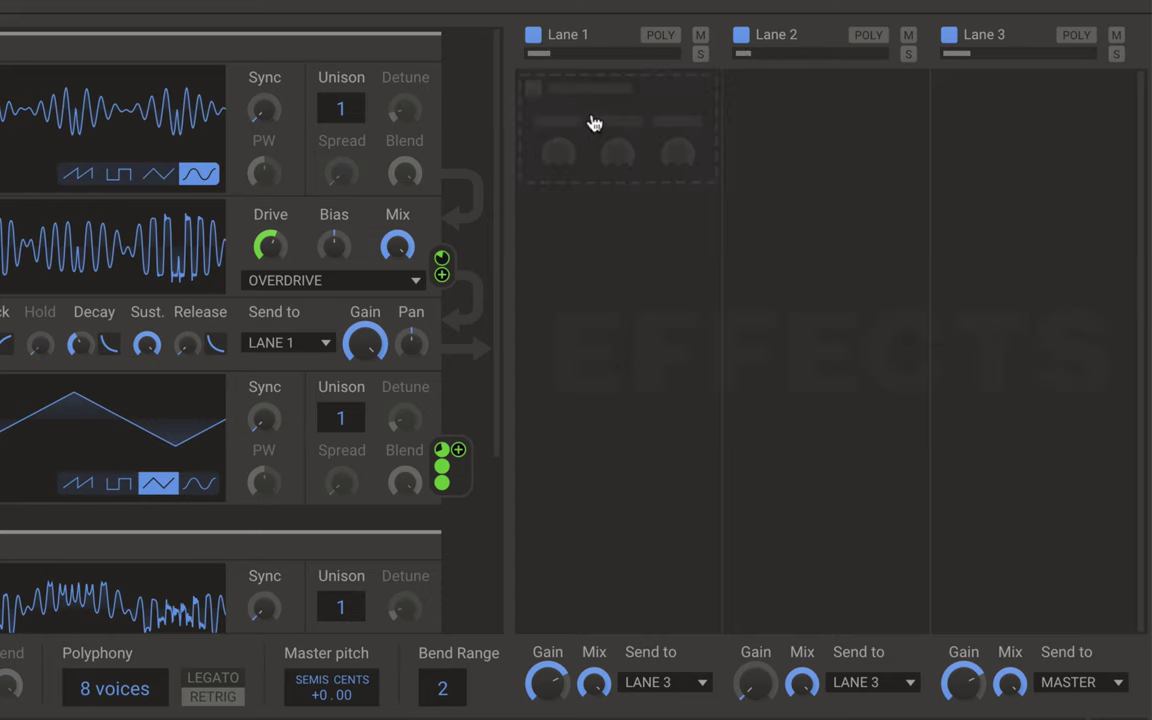
Add a Compressor, check its sidechain and the generator's OVERDRIVE and LANE 1 settings, then remove it.
click(595, 120)
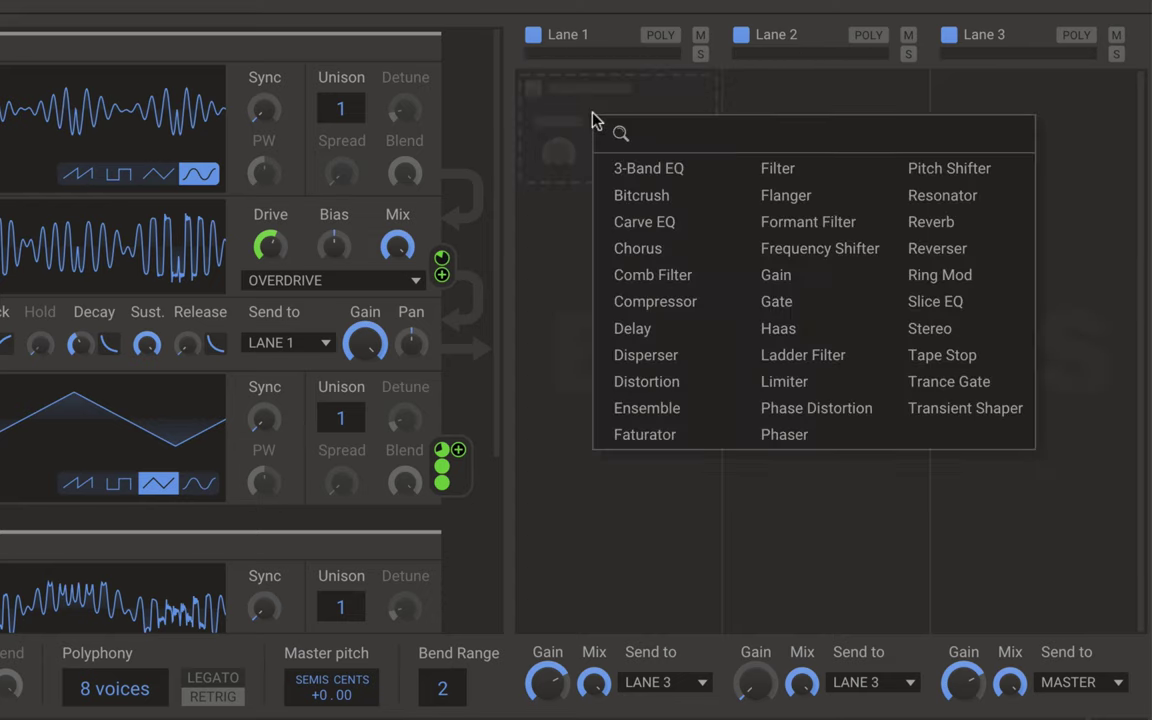
click(629, 304)
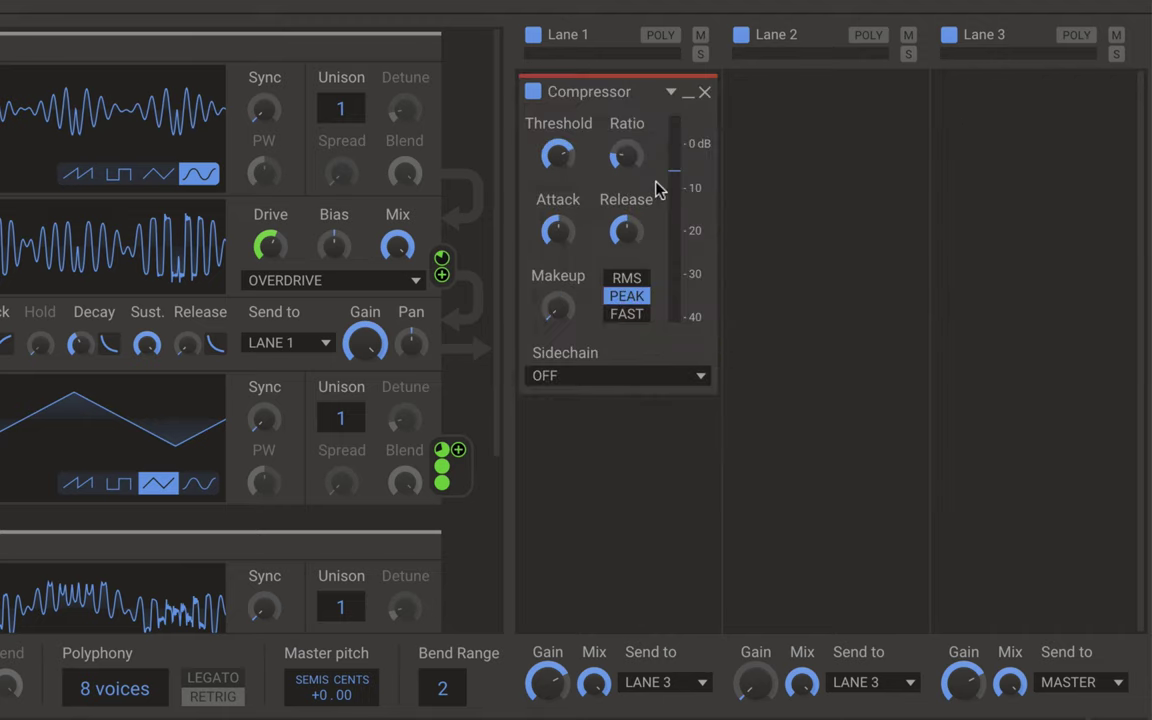
click(586, 381)
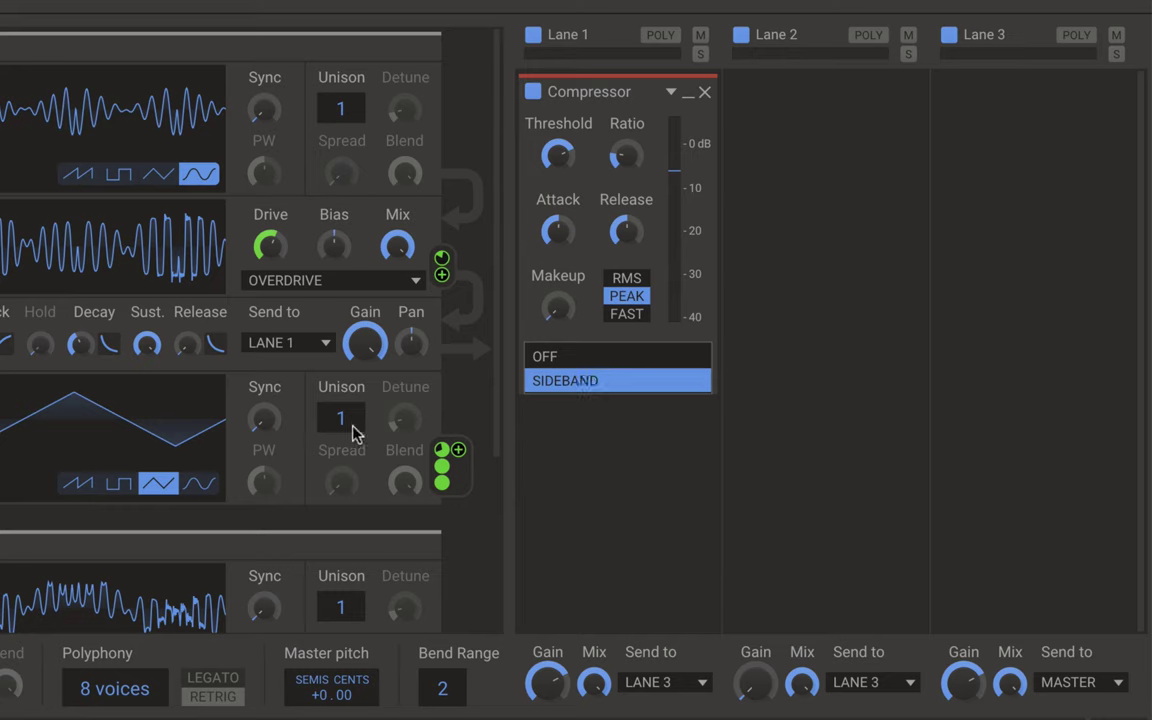
click(311, 284)
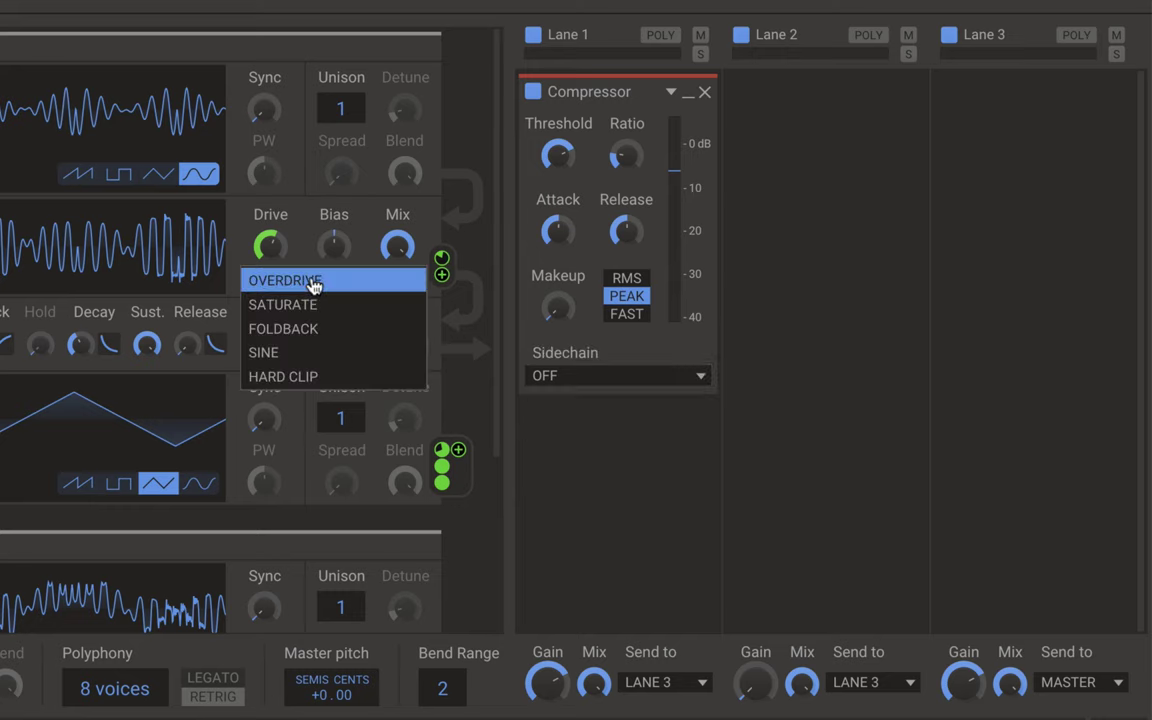
click(553, 499)
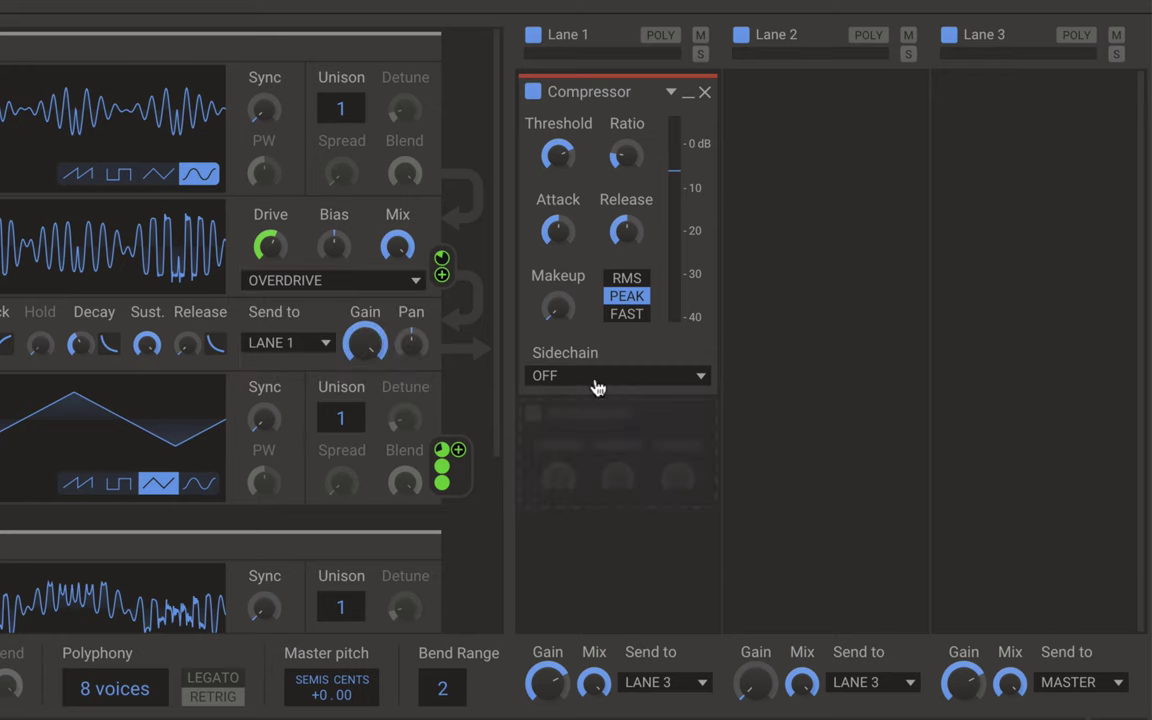
click(300, 345)
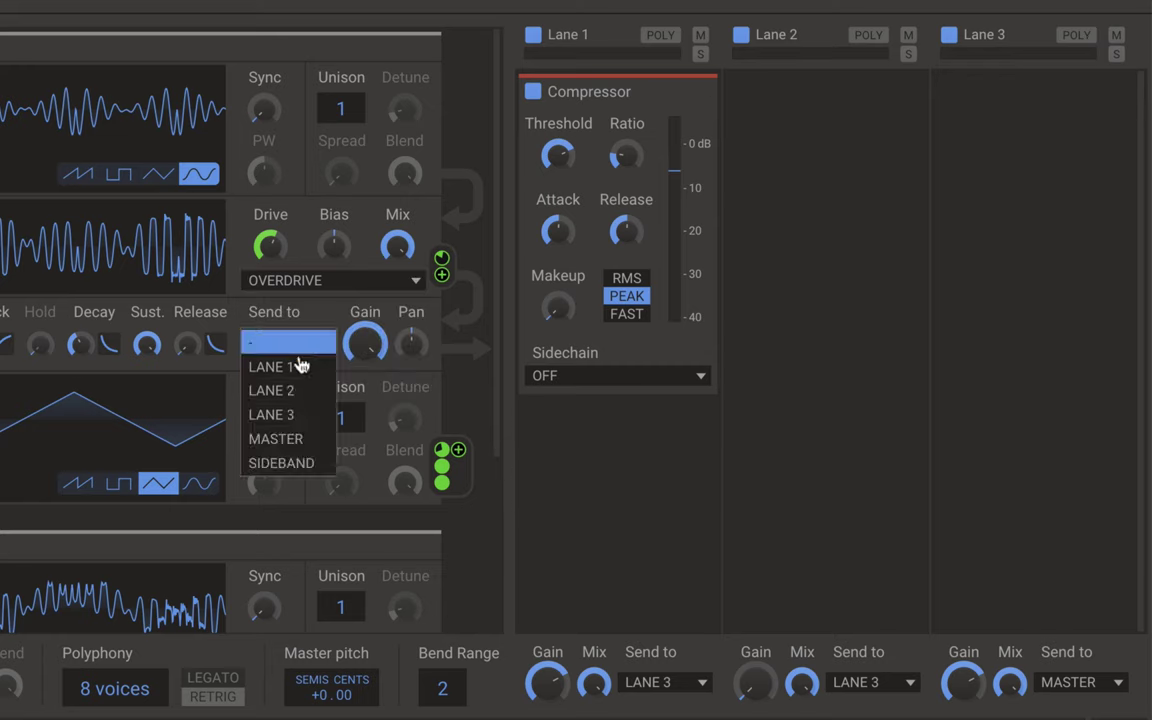
click(635, 473)
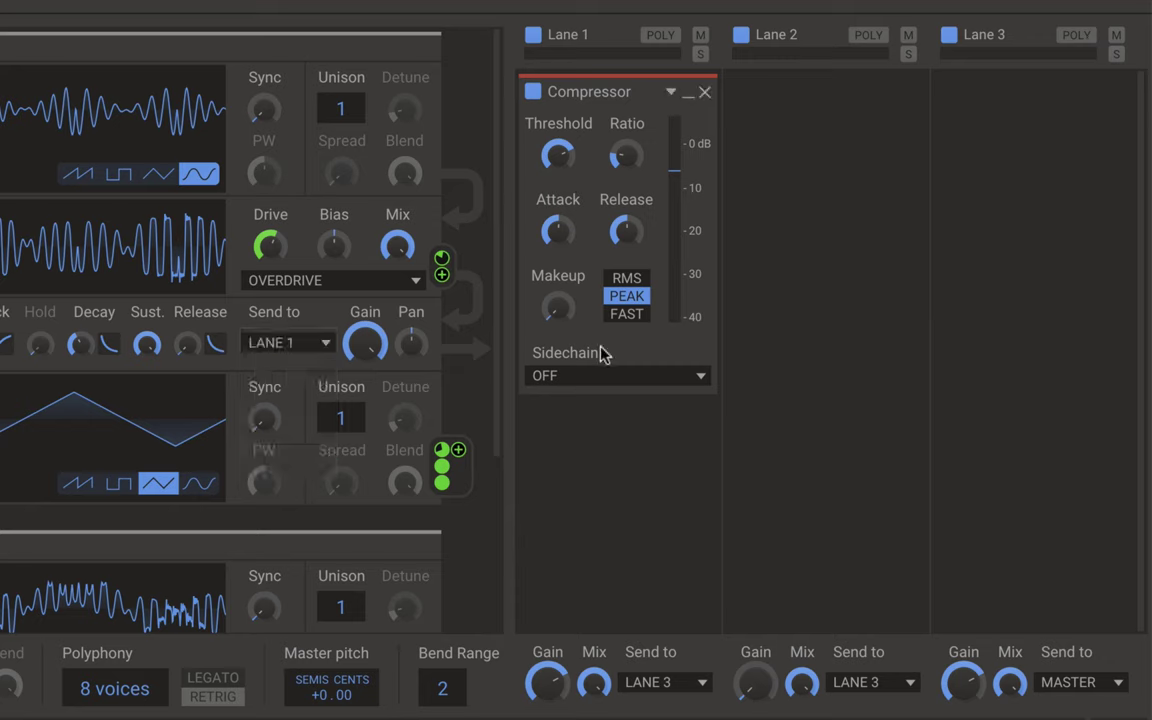
click(704, 94)
click(623, 115)
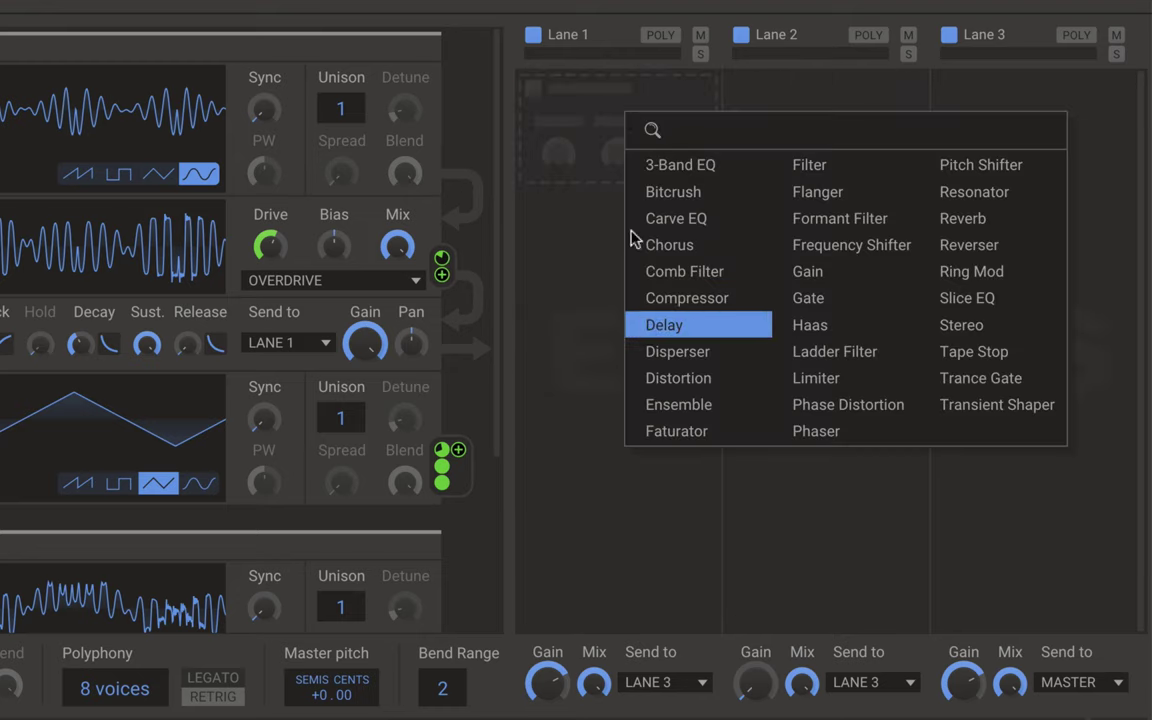
Audition a tempo-synced Delay, then a Disperser raised to 859 Hz, removing each from Lane 1.
key(Return)
click(662, 177)
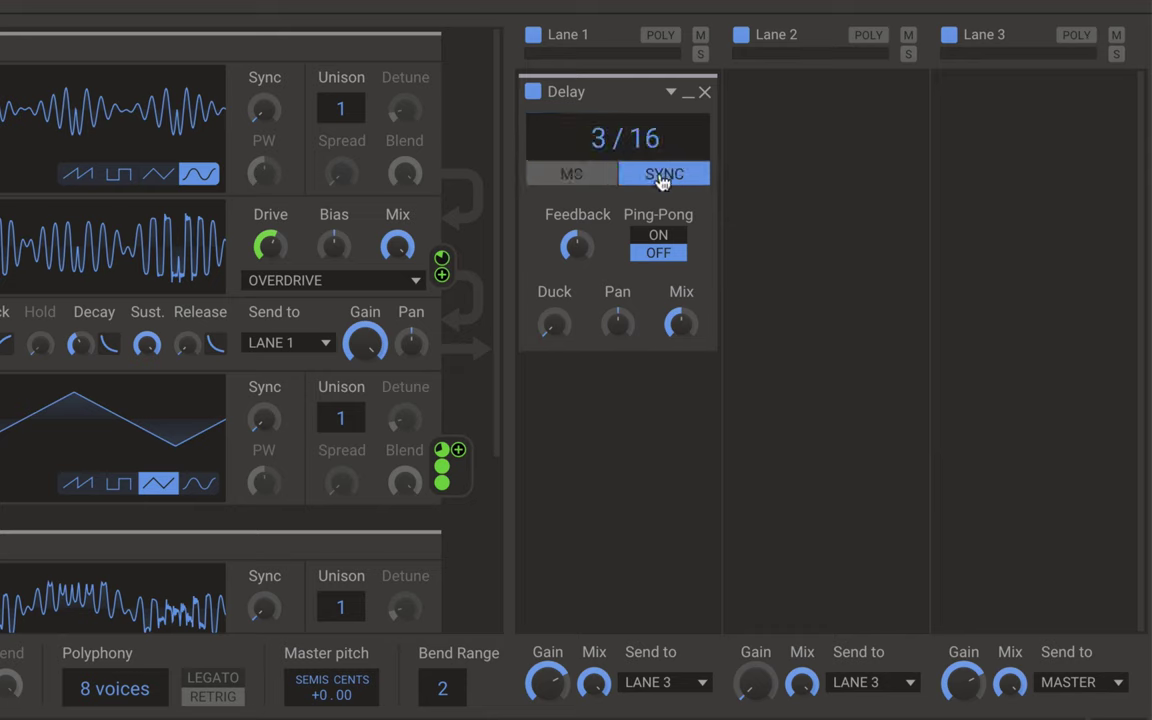
click(704, 94)
click(612, 118)
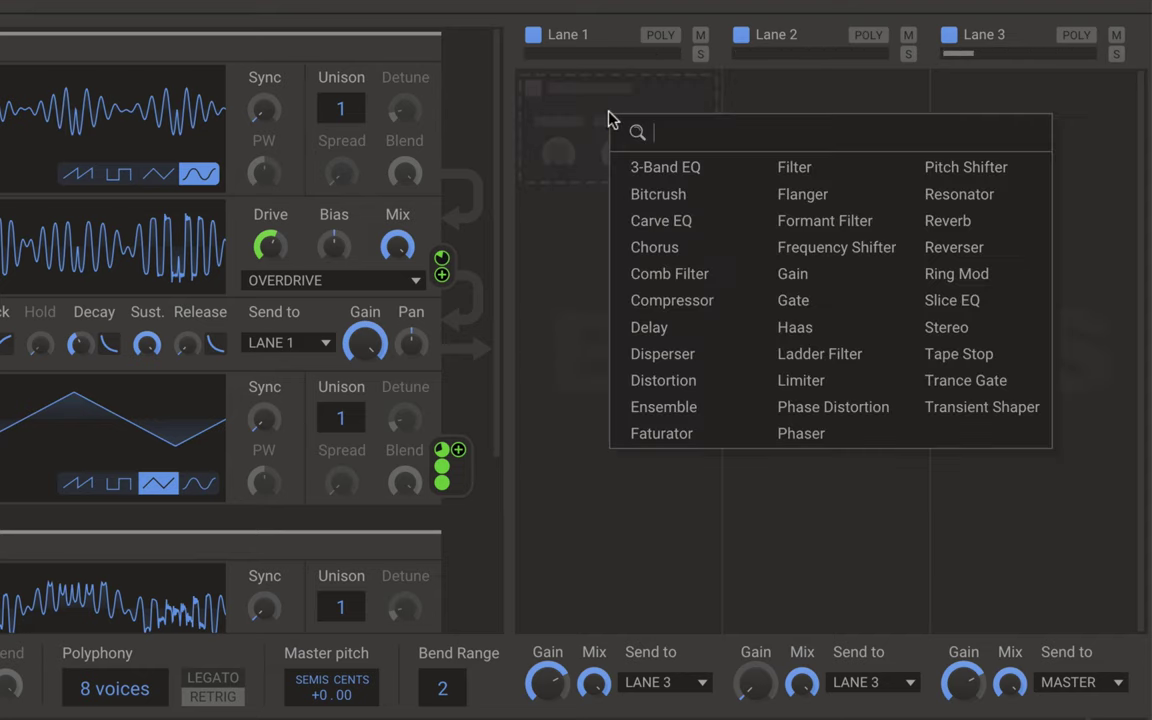
click(686, 352)
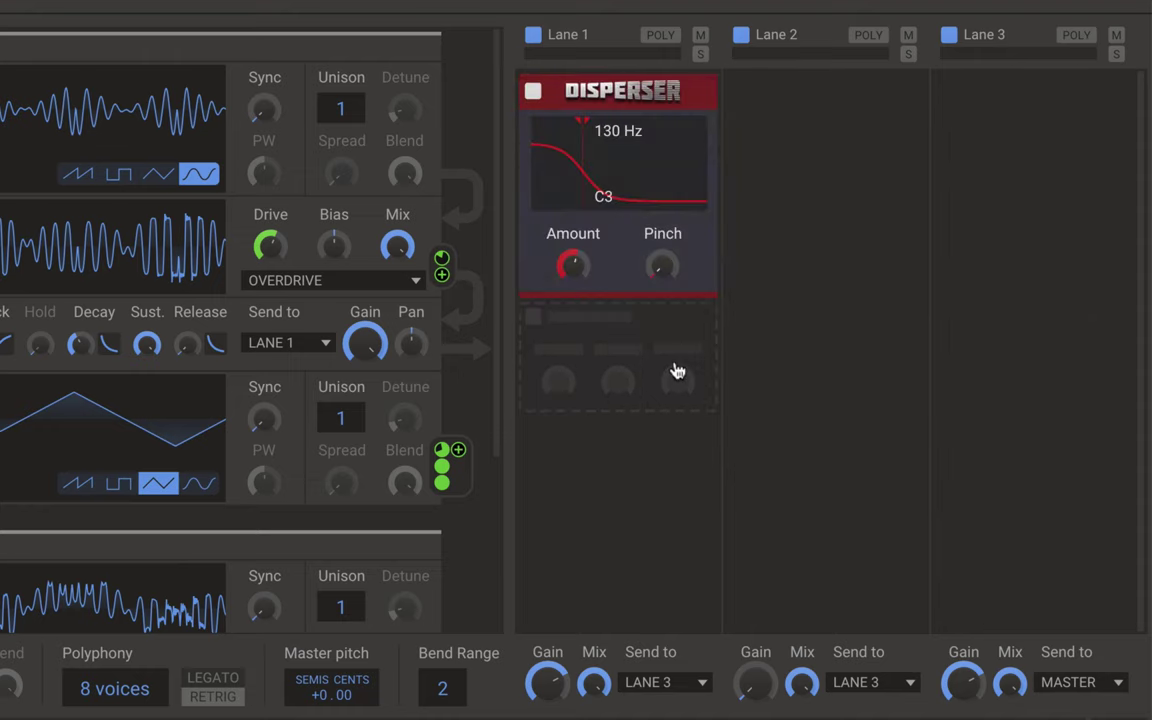
drag(582, 122, 625, 120)
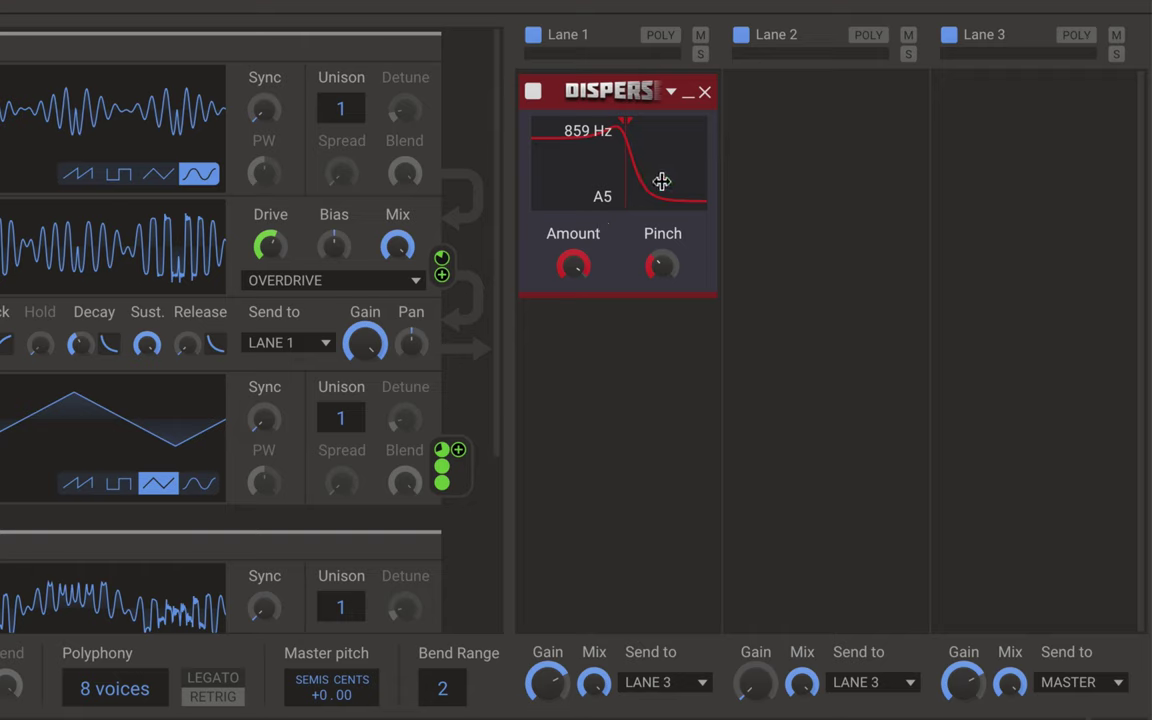
click(705, 93)
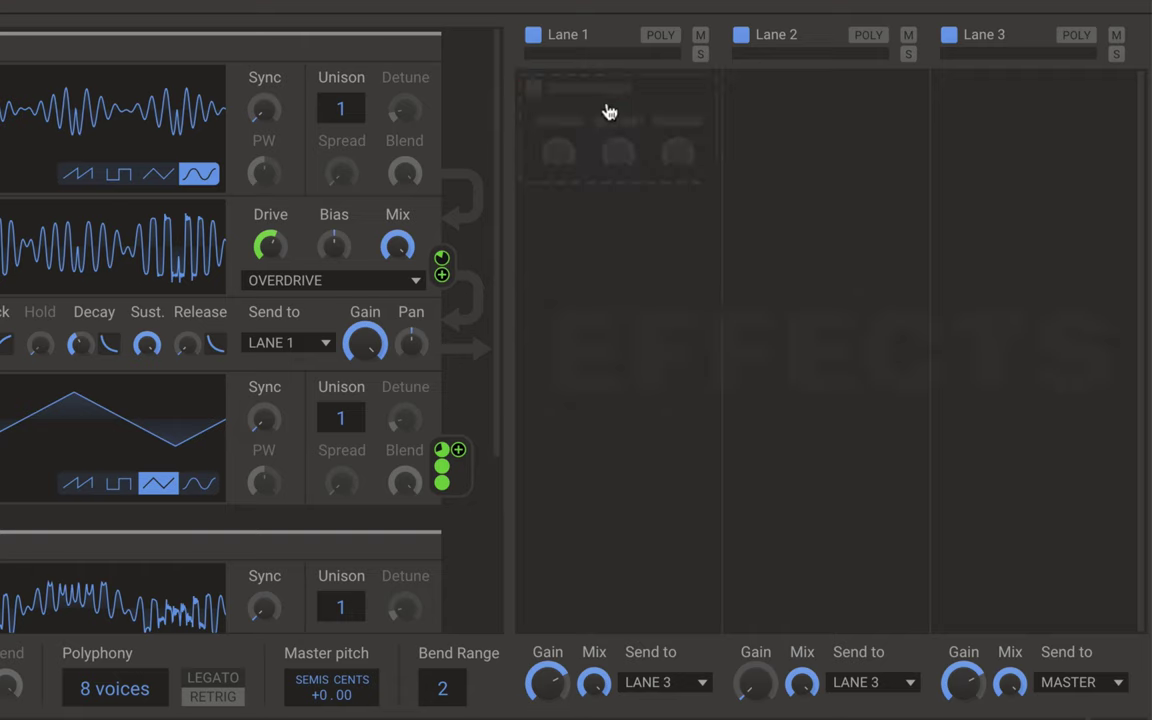
Briefly try a Distortion and then an Ensemble on Lane 1, removing both.
click(587, 115)
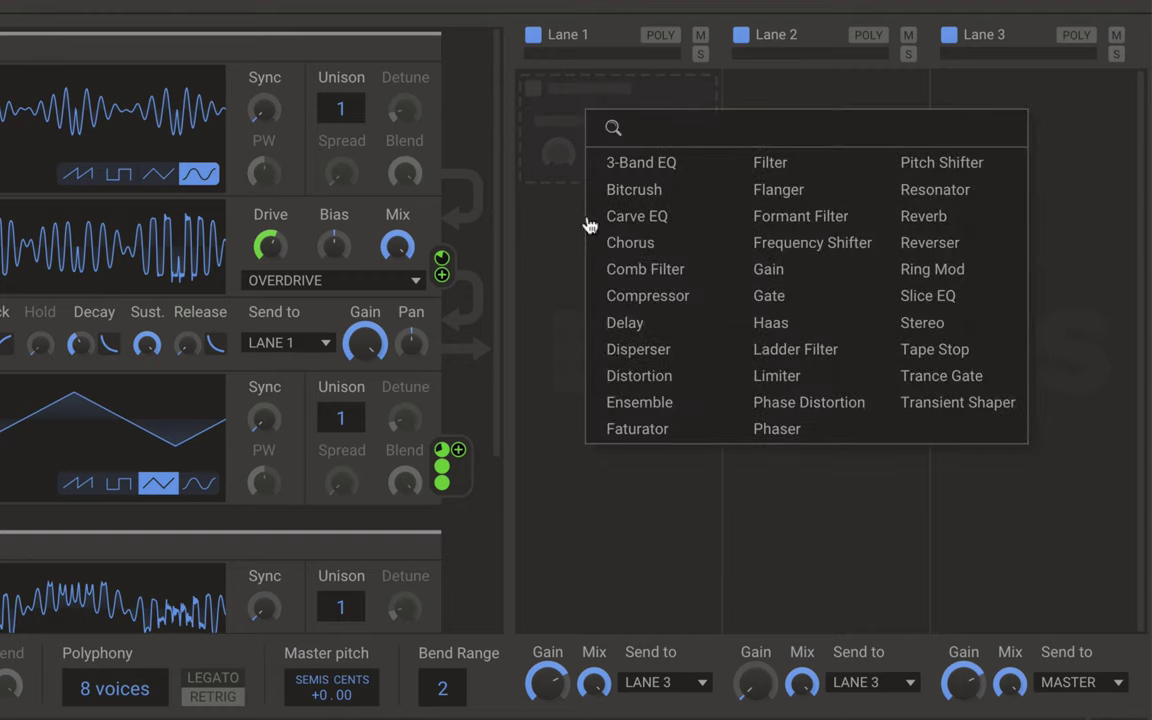
click(630, 378)
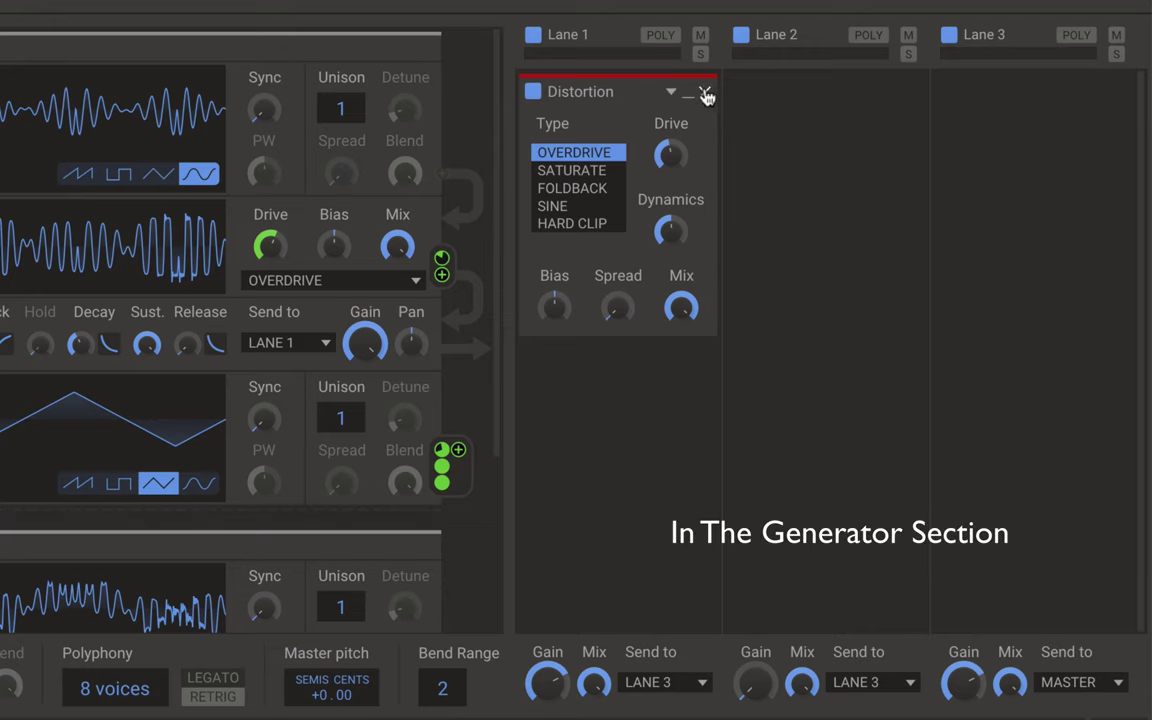
click(707, 94)
click(622, 105)
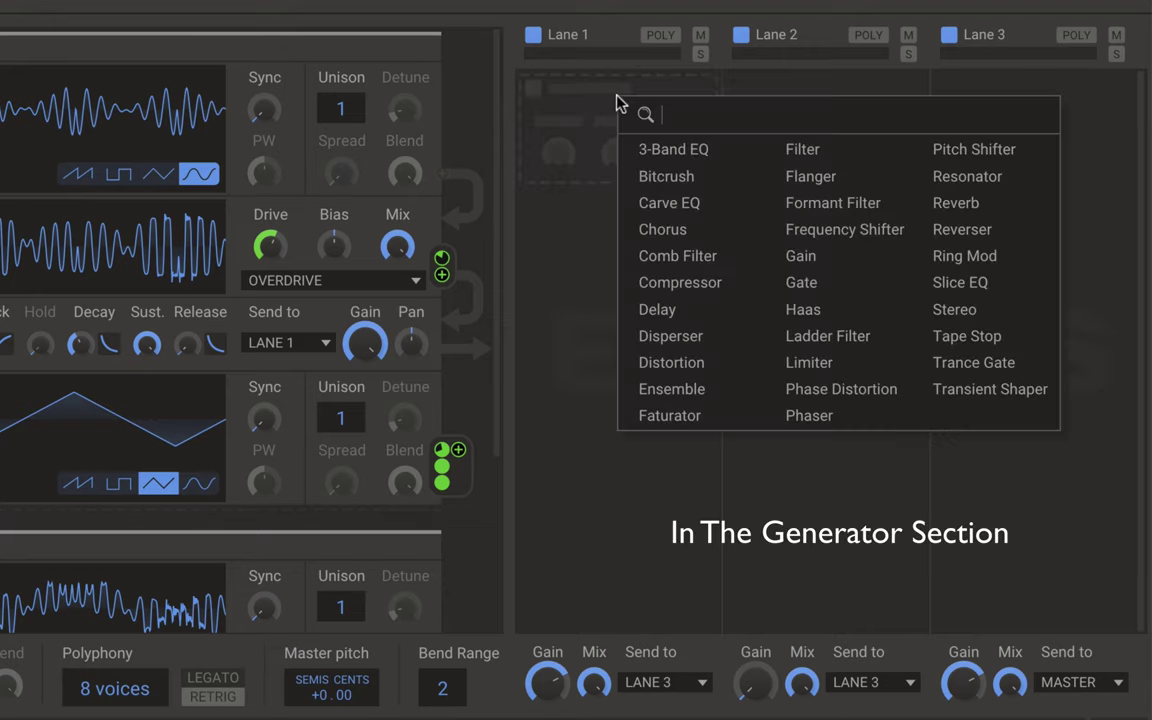
click(665, 395)
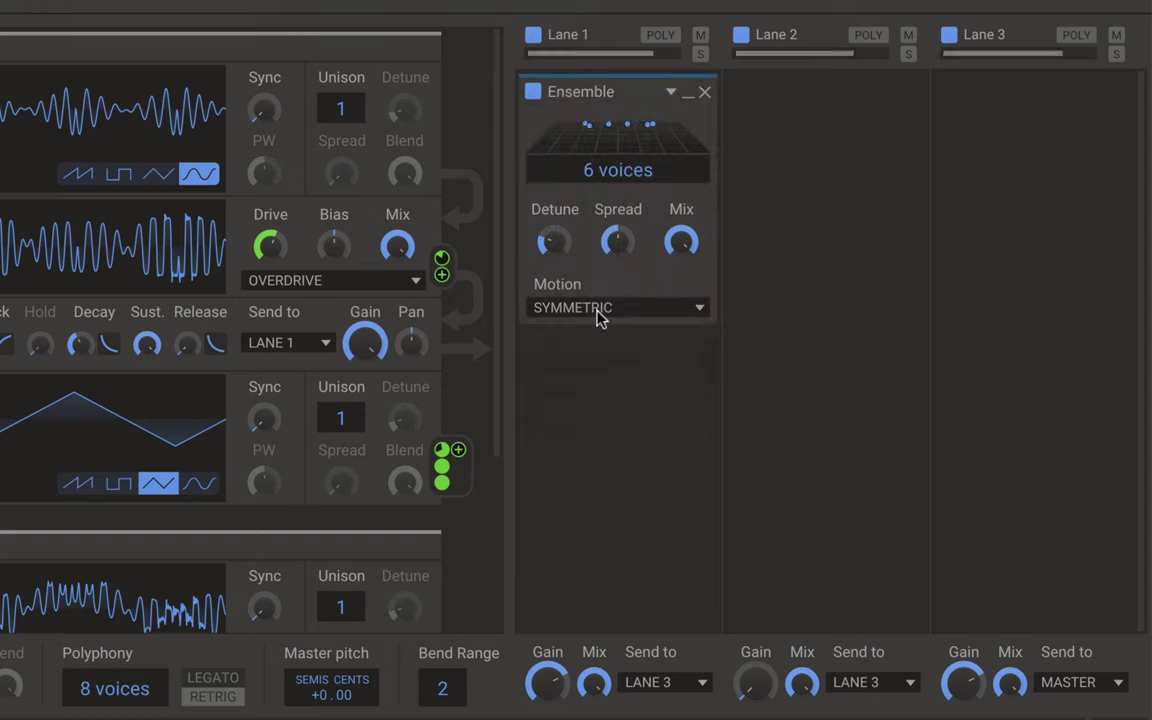
click(704, 92)
click(598, 163)
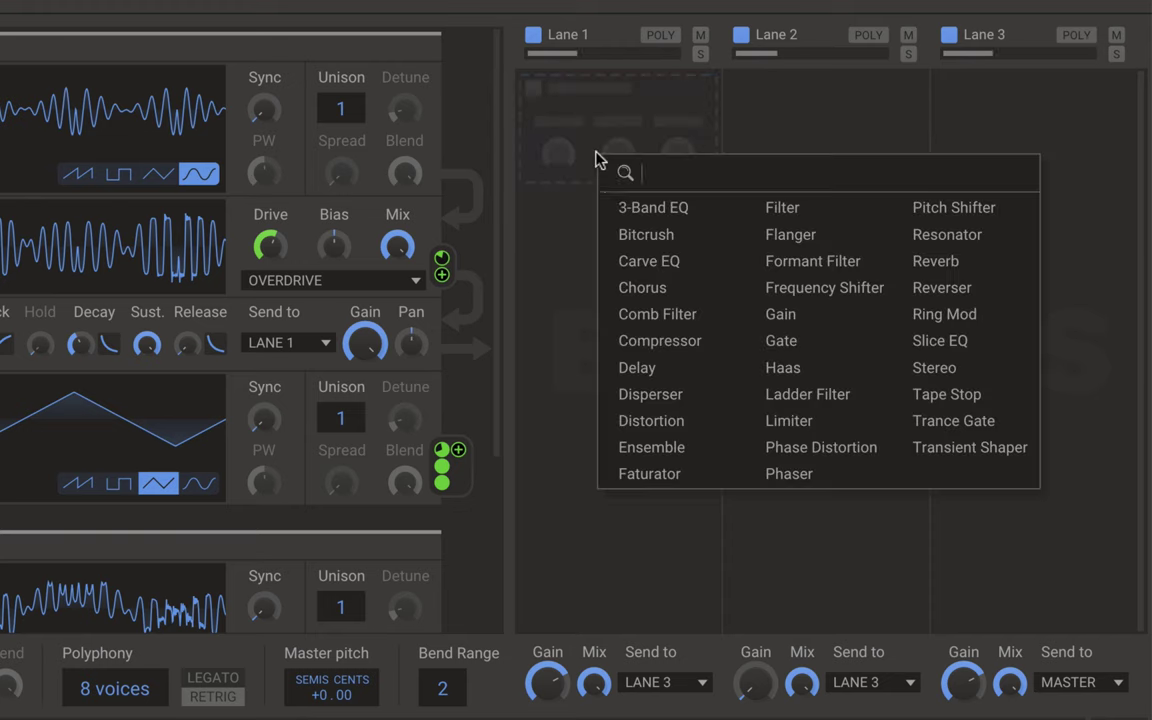
Try a Faturator with more drive and color, fuzz at 42 % and Stereo Turbo 55 % L, then remove it.
click(652, 477)
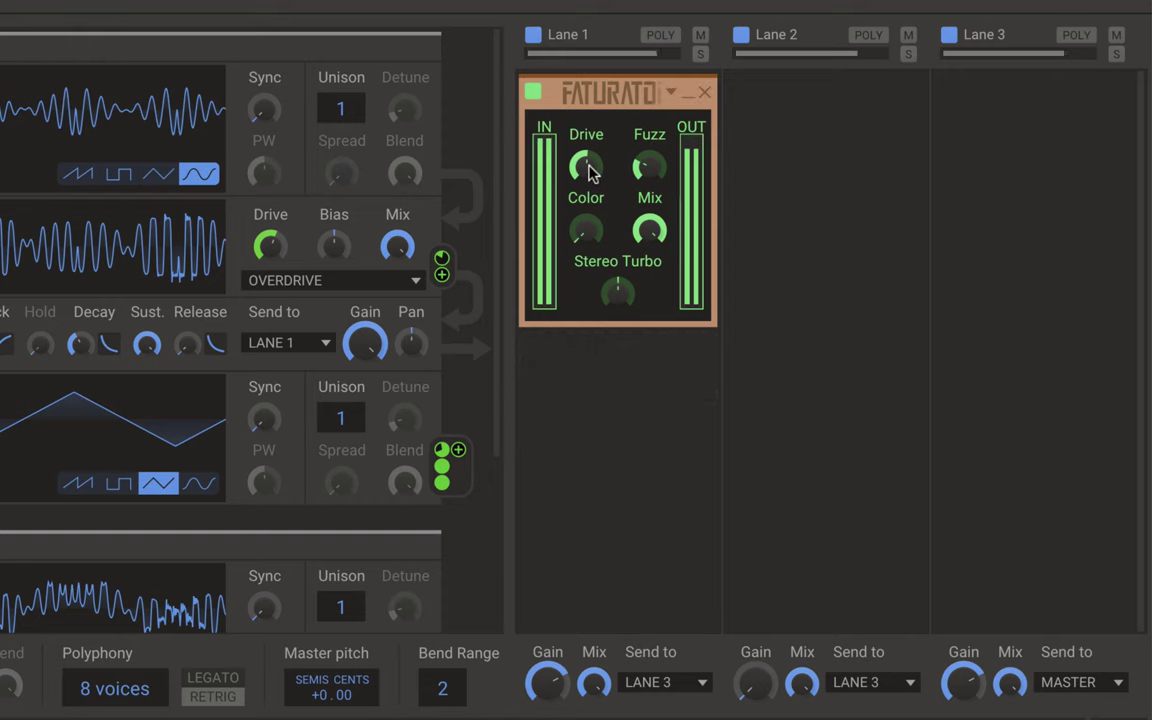
drag(589, 167, 590, 140)
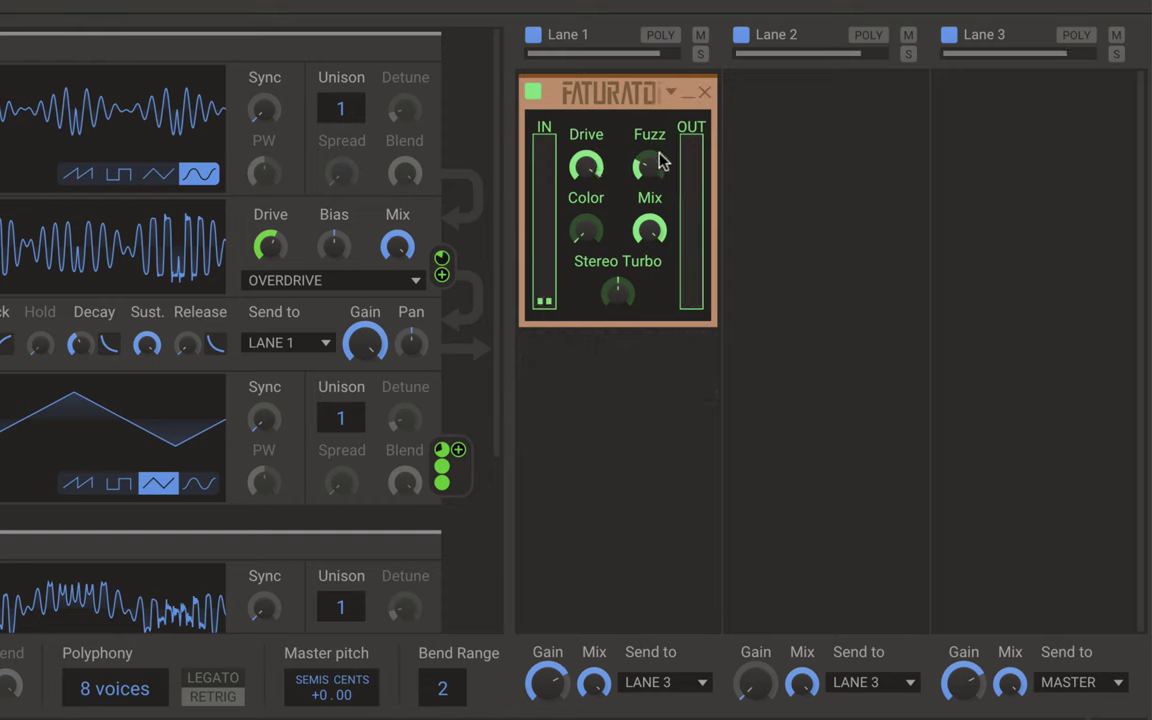
drag(650, 166, 650, 160)
drag(586, 230, 586, 210)
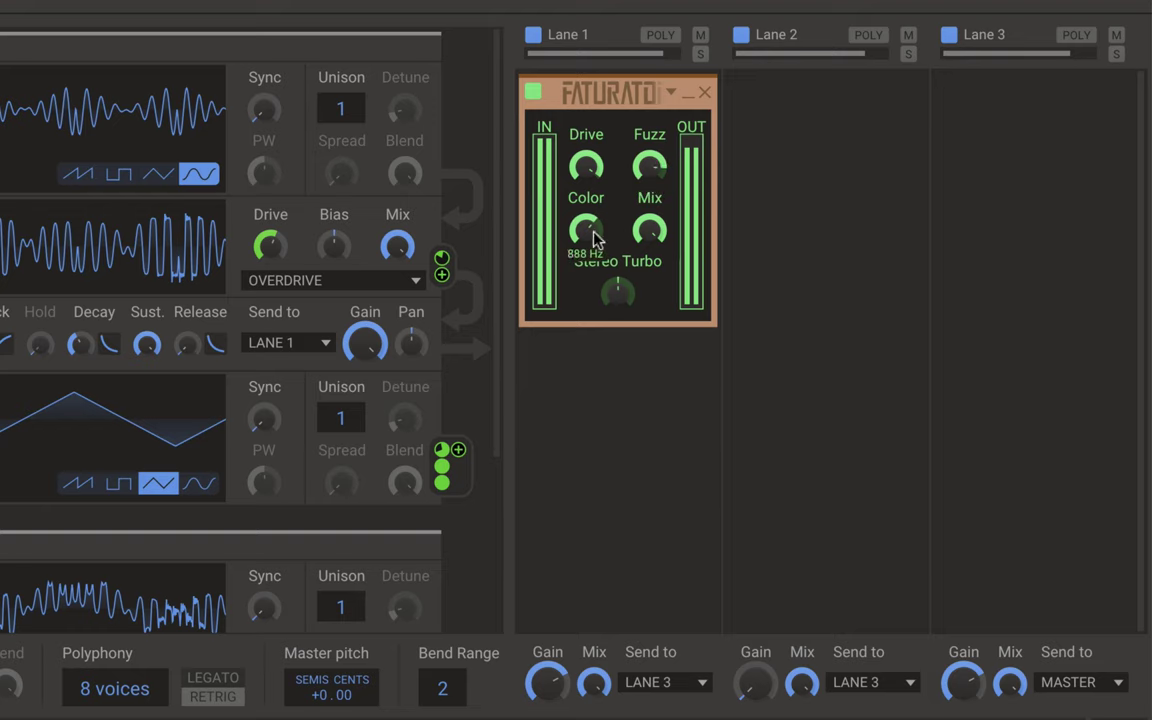
drag(614, 291, 614, 302)
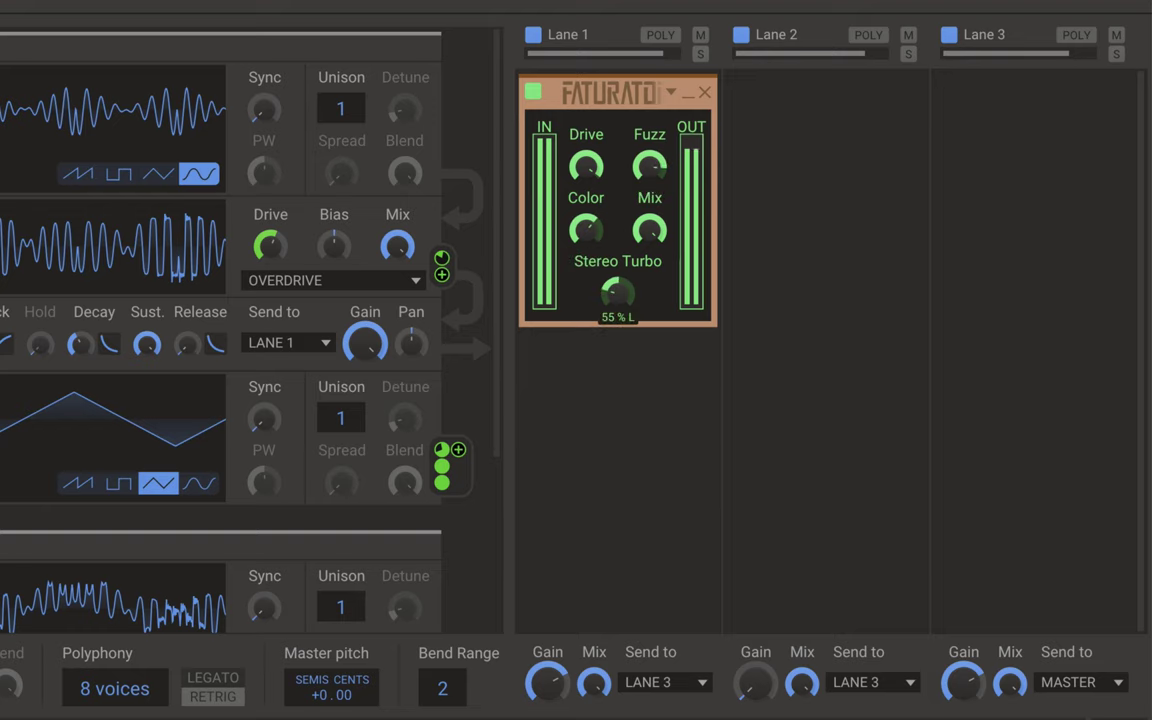
click(705, 93)
Briefly try a Filter, then a Flanger with 4.8 ms delay, more depth and 98 % feedback, removing both.
click(607, 110)
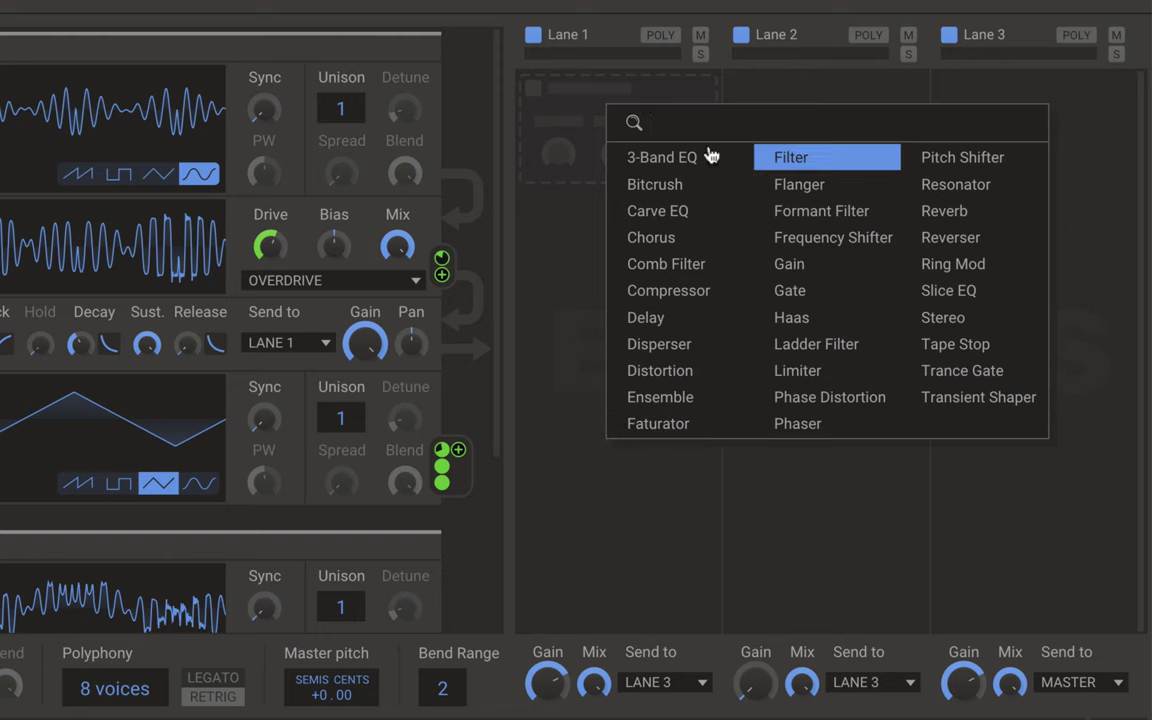
key(Return)
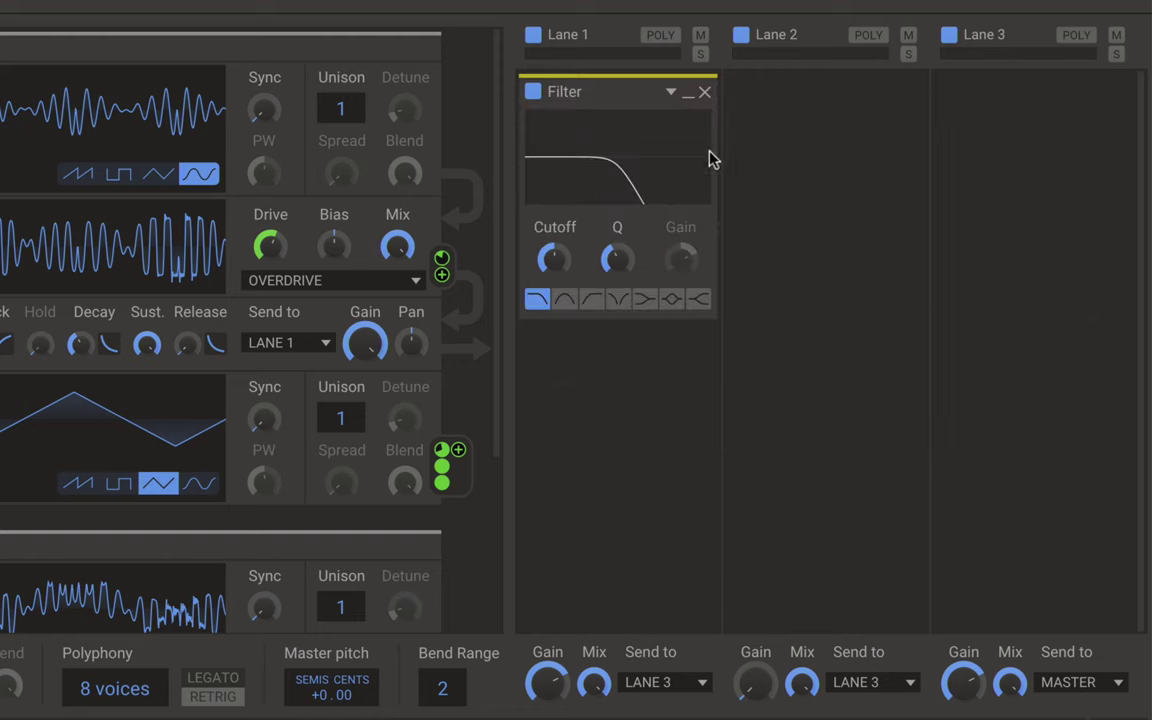
click(705, 93)
click(614, 146)
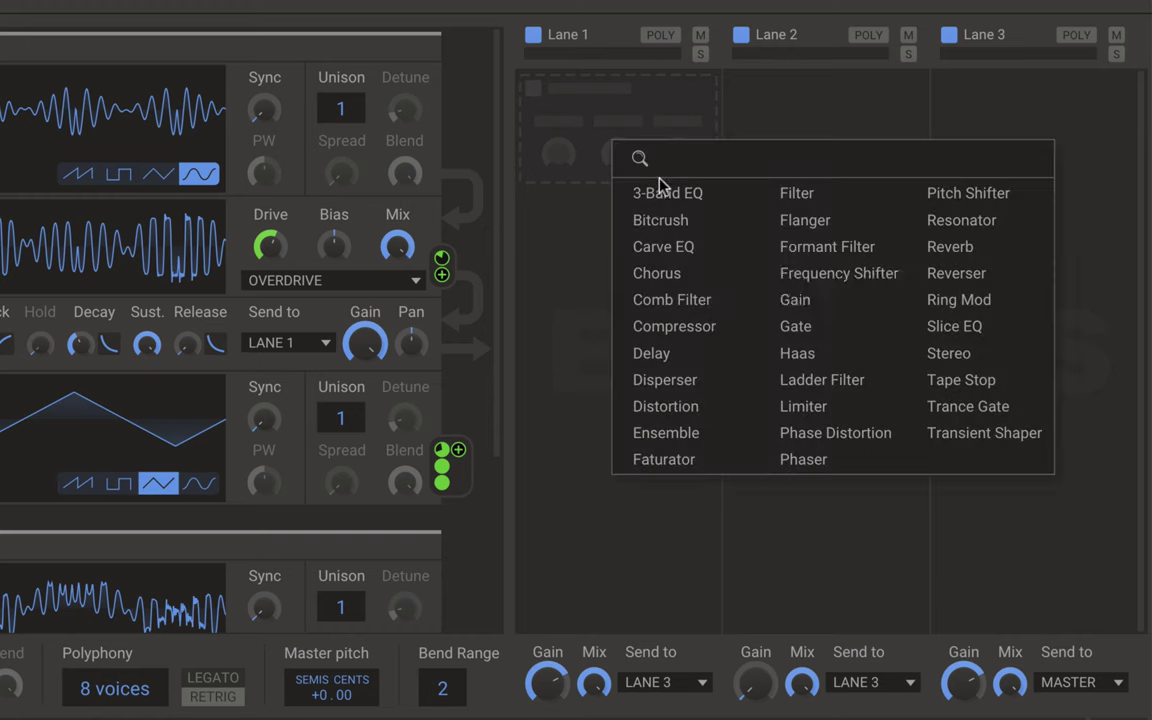
click(792, 221)
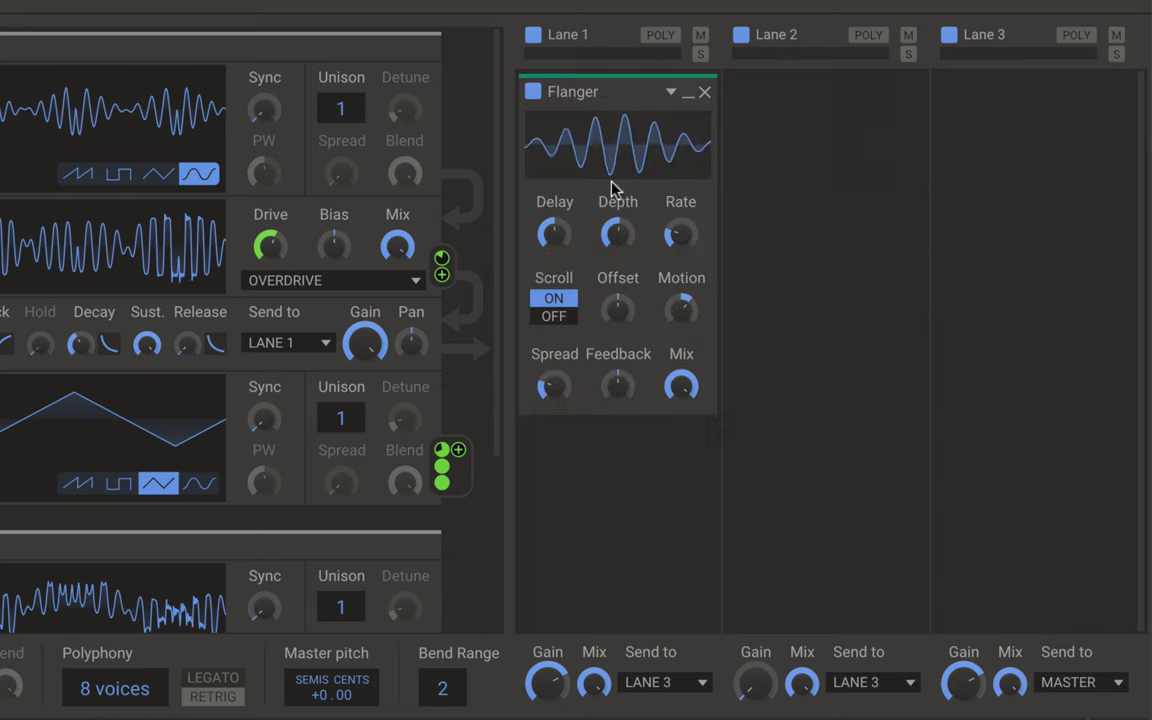
click(570, 240)
drag(570, 240, 617, 220)
drag(617, 305, 617, 290)
mouse_move(620, 381)
mouse_down()
mouse_move(620, 360)
mouse_move(617, 383)
mouse_up()
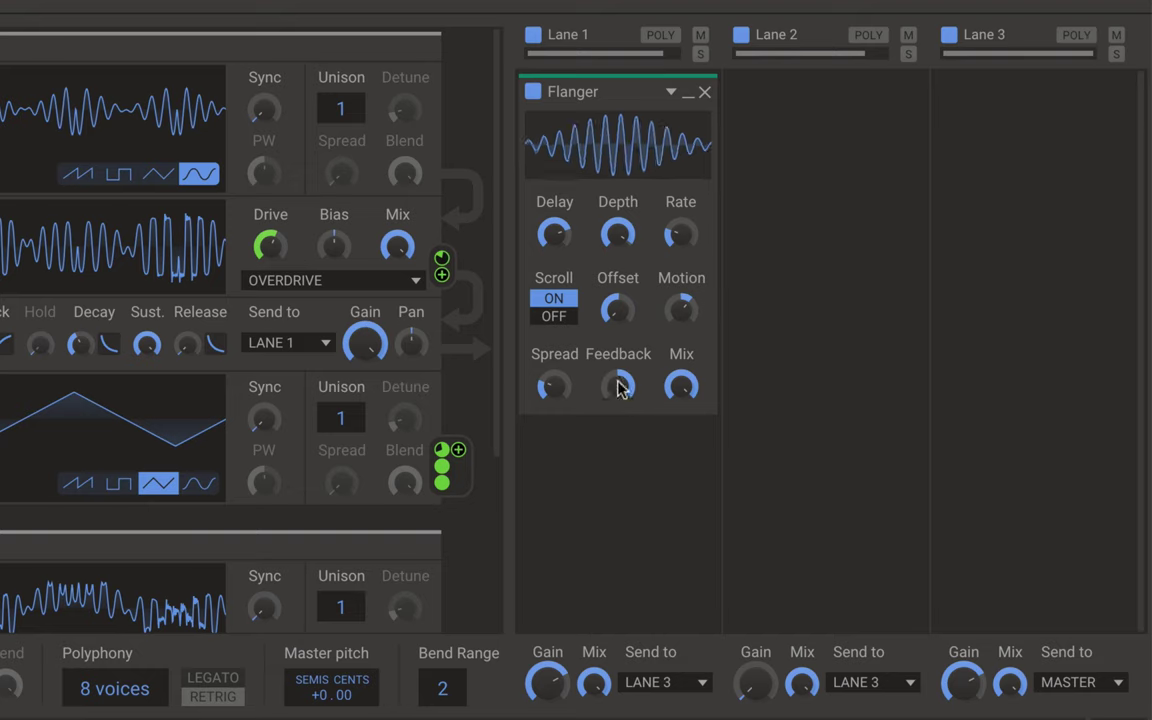
click(703, 96)
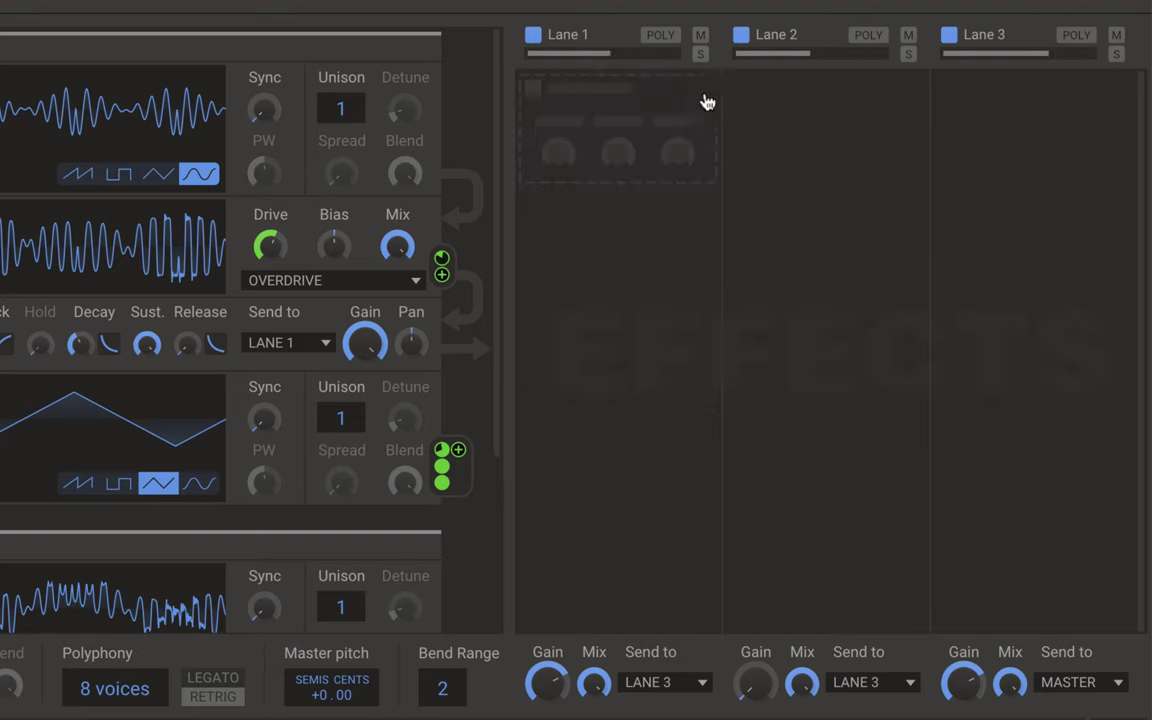
Add a Formant Filter to Lane 1, move its vowel point around the XY pad and raise Q.
click(607, 120)
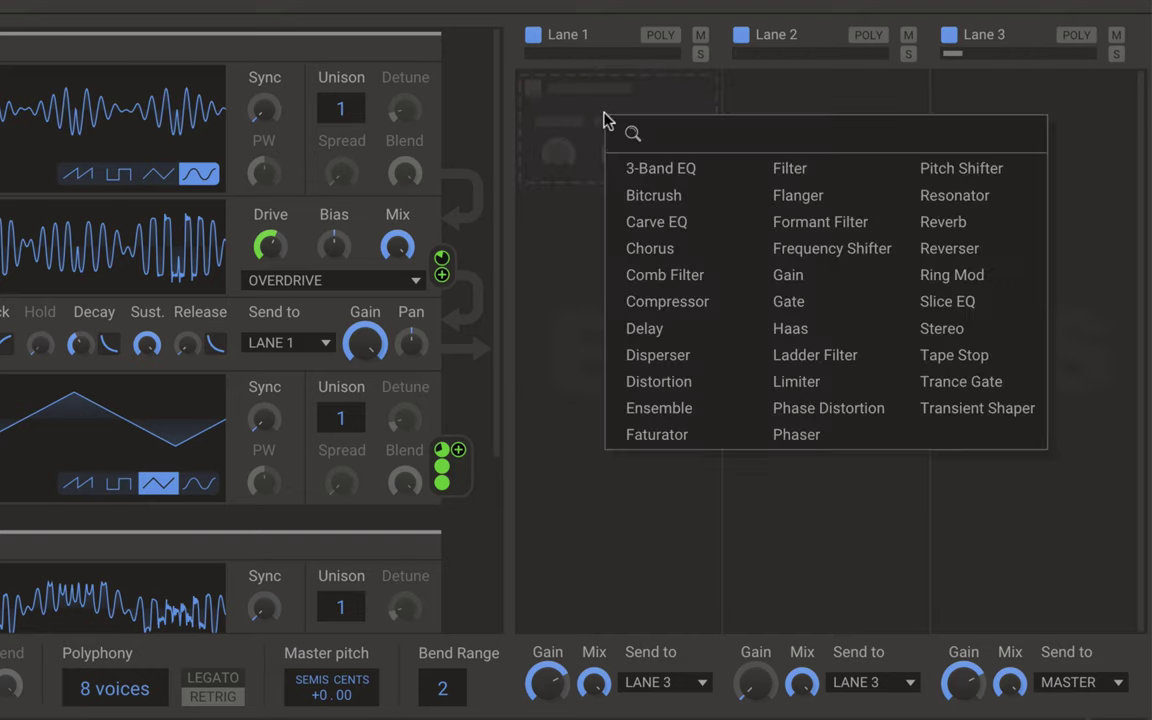
click(829, 228)
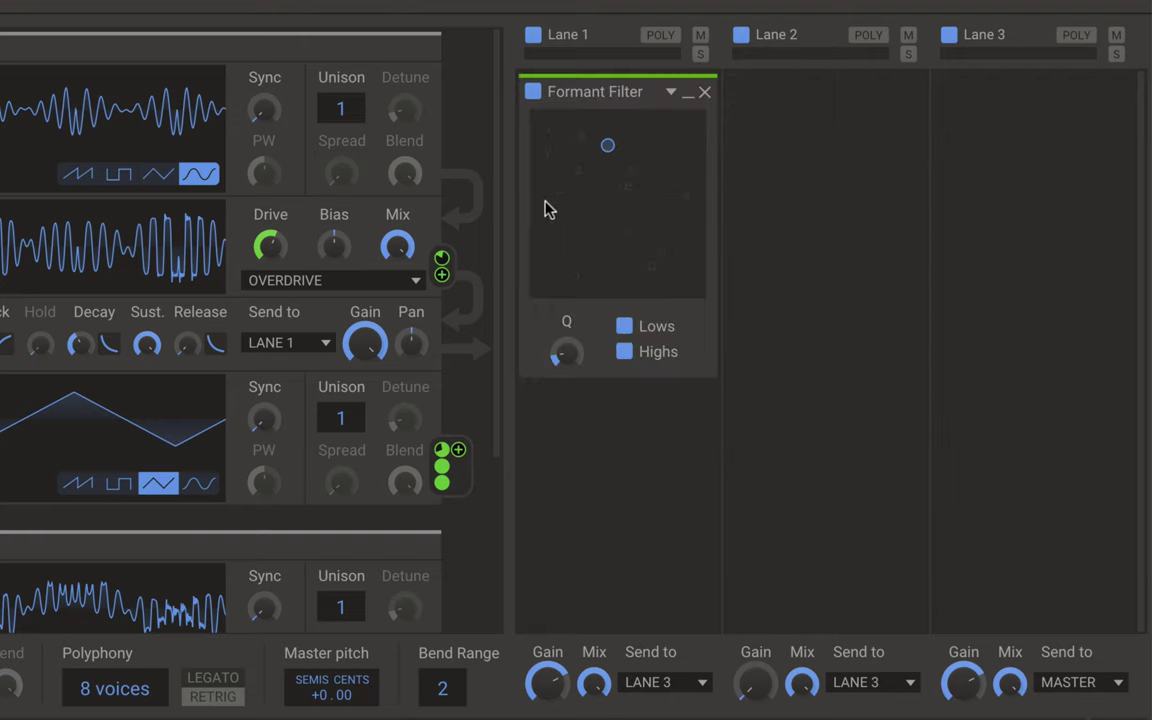
drag(612, 148, 543, 177)
drag(595, 226, 563, 250)
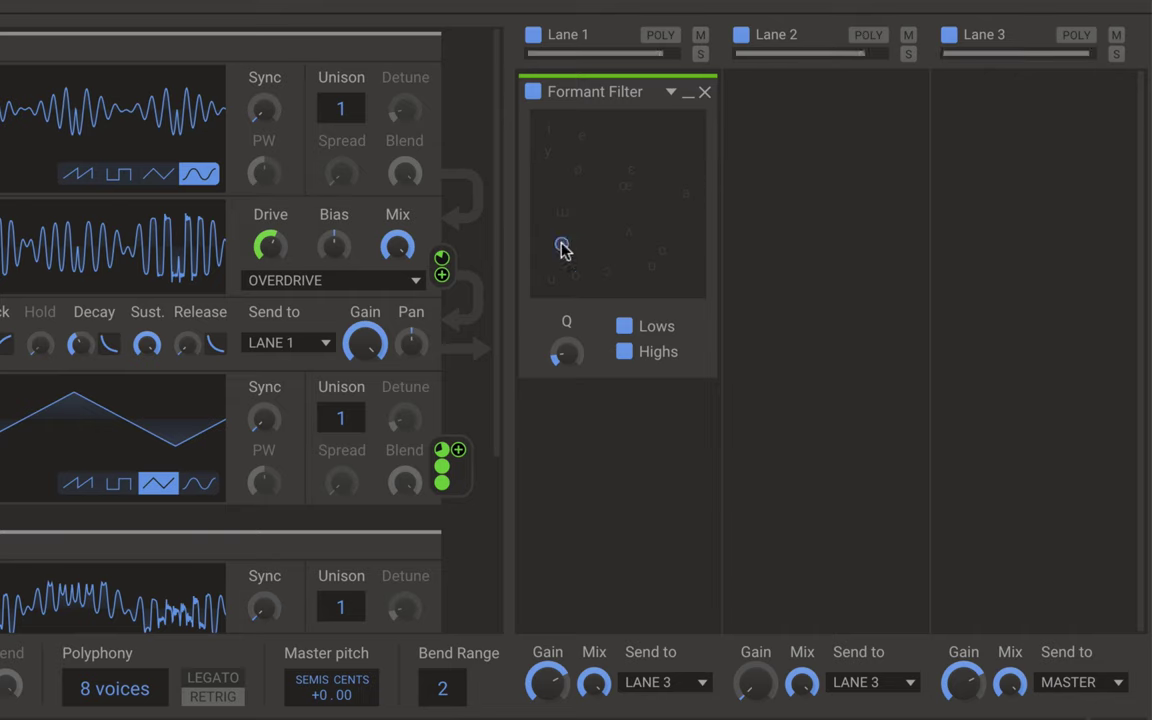
drag(563, 360, 566, 330)
click(674, 265)
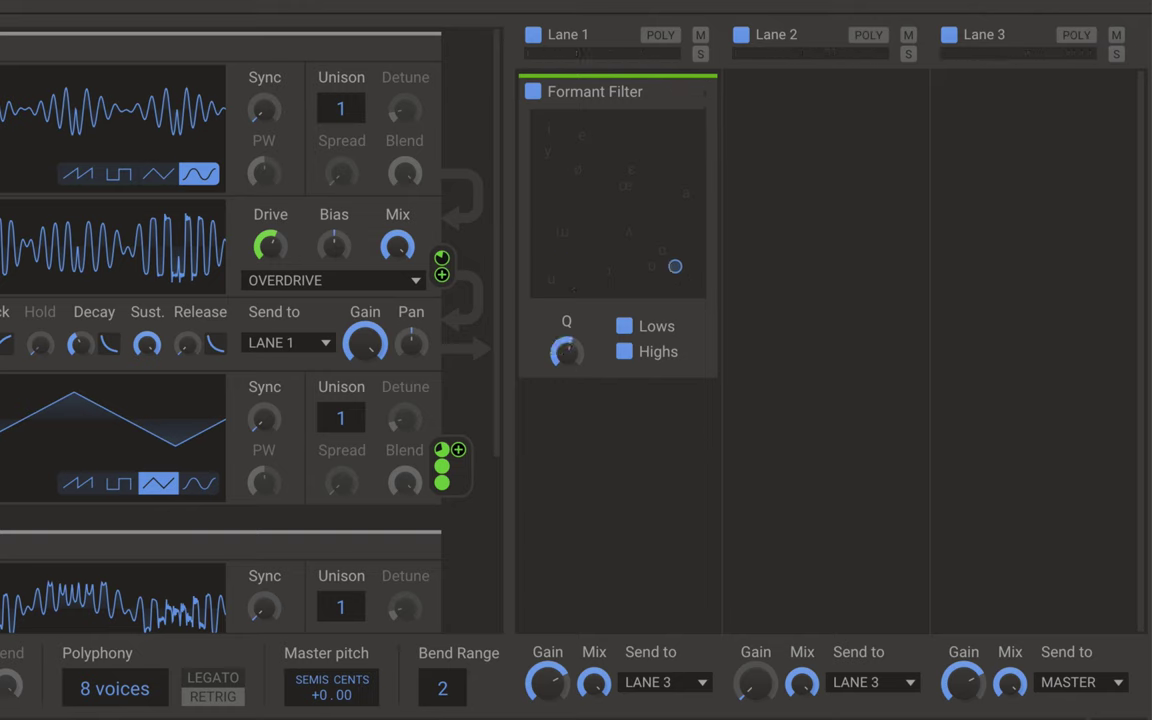
scroll(220, 400, down, 2)
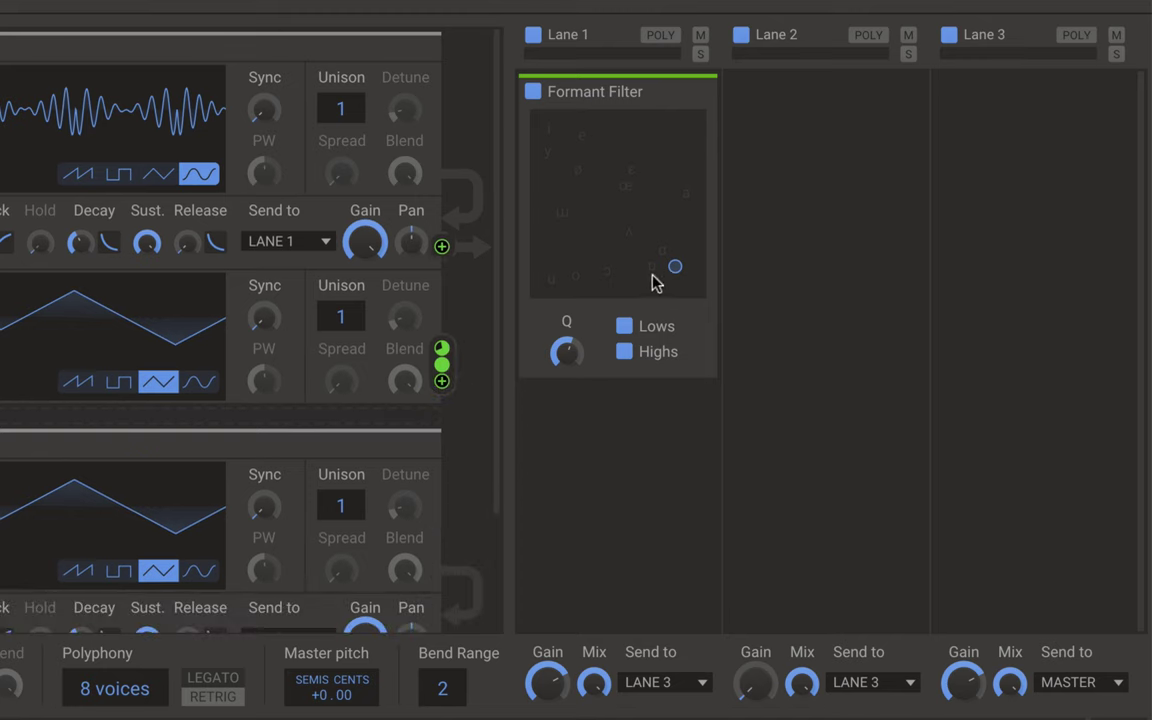
drag(668, 270, 581, 190)
Replace the Formant Filter with a Frequency Shifter set to 2.28 Hz.
click(706, 95)
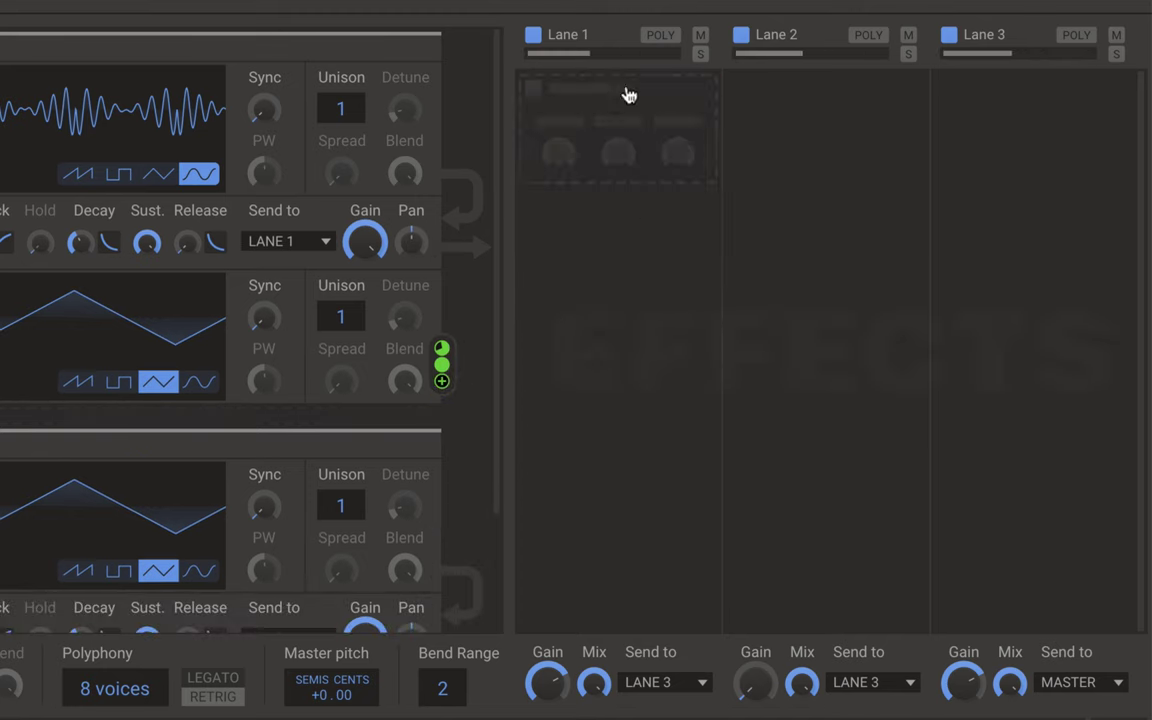
click(611, 99)
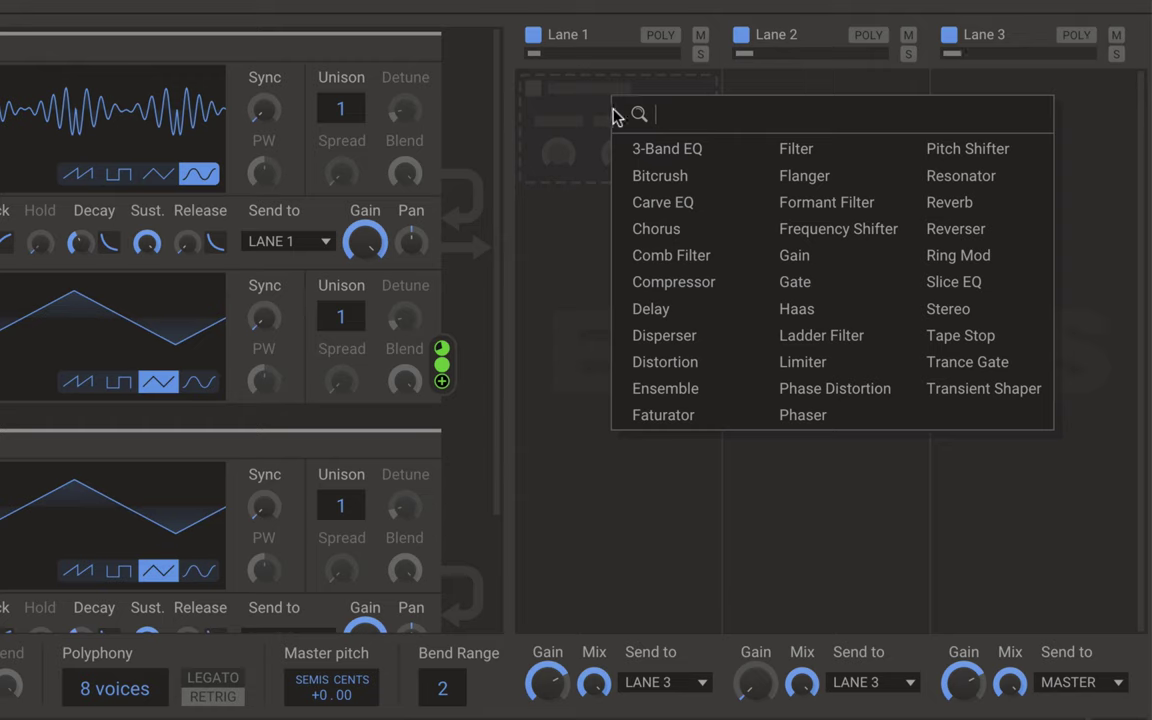
click(835, 237)
mouse_move(580, 143)
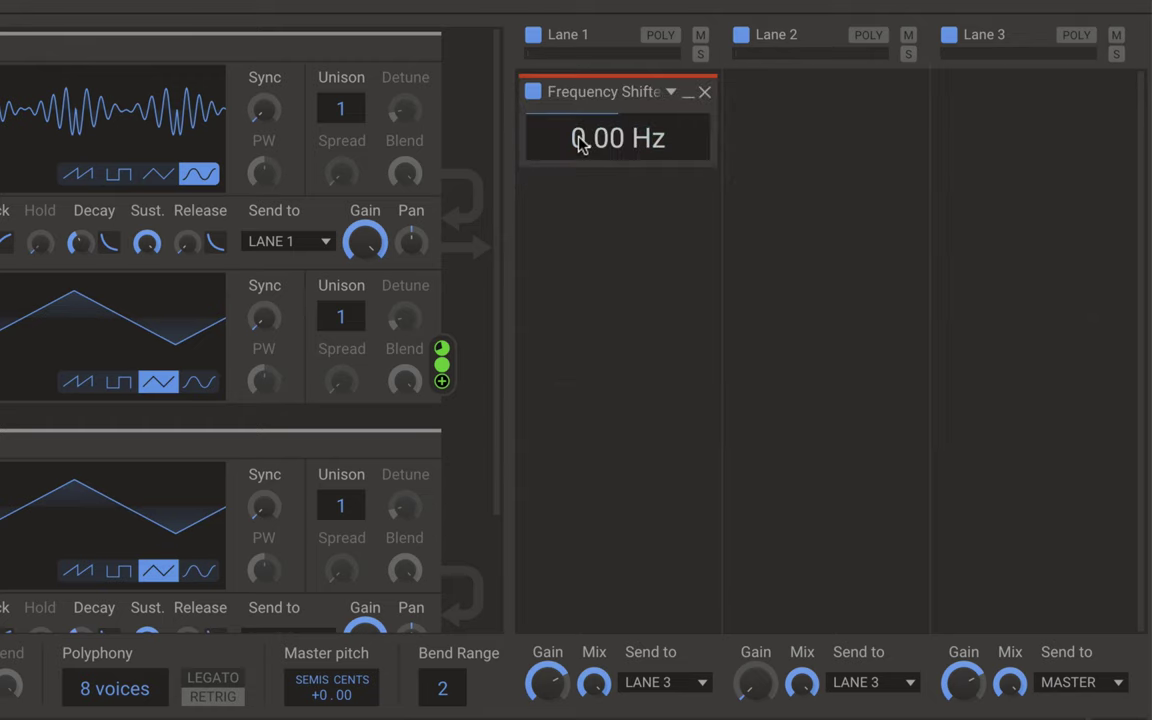
drag(580, 143, 580, 198)
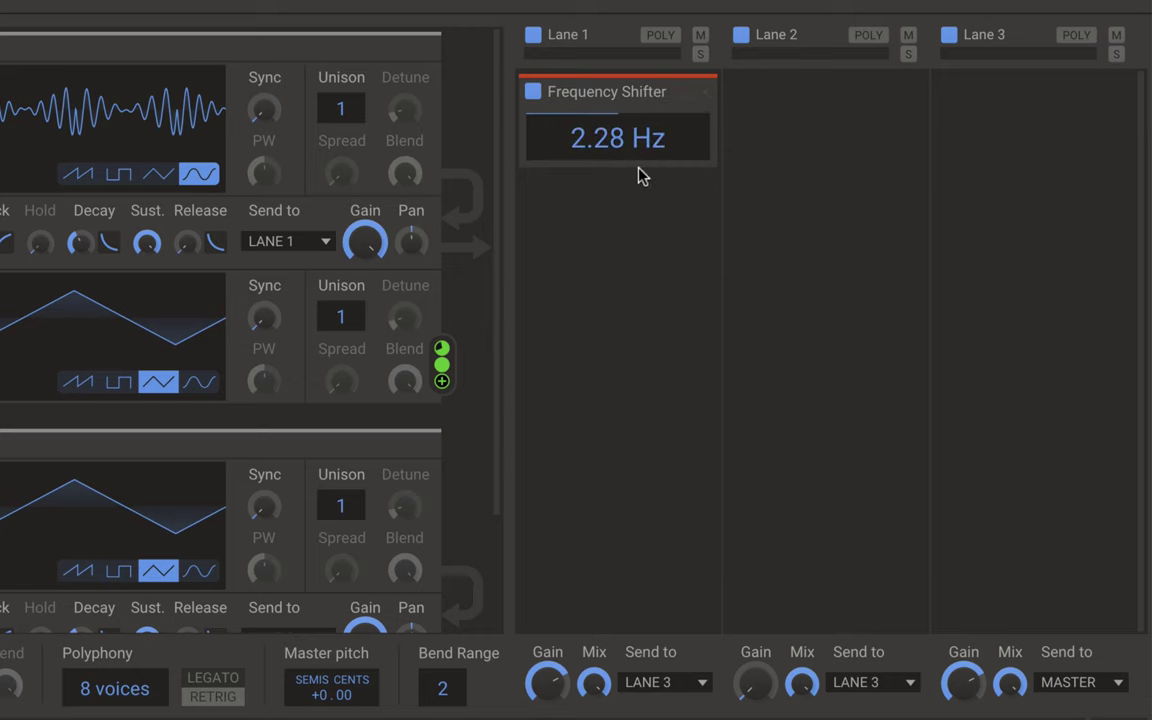
Lower Lane 1's mix to about 24 %, check the shifter's preset menu, and remove the Frequency Shifter.
mouse_move(641, 164)
click(589, 690)
drag(589, 690, 589, 698)
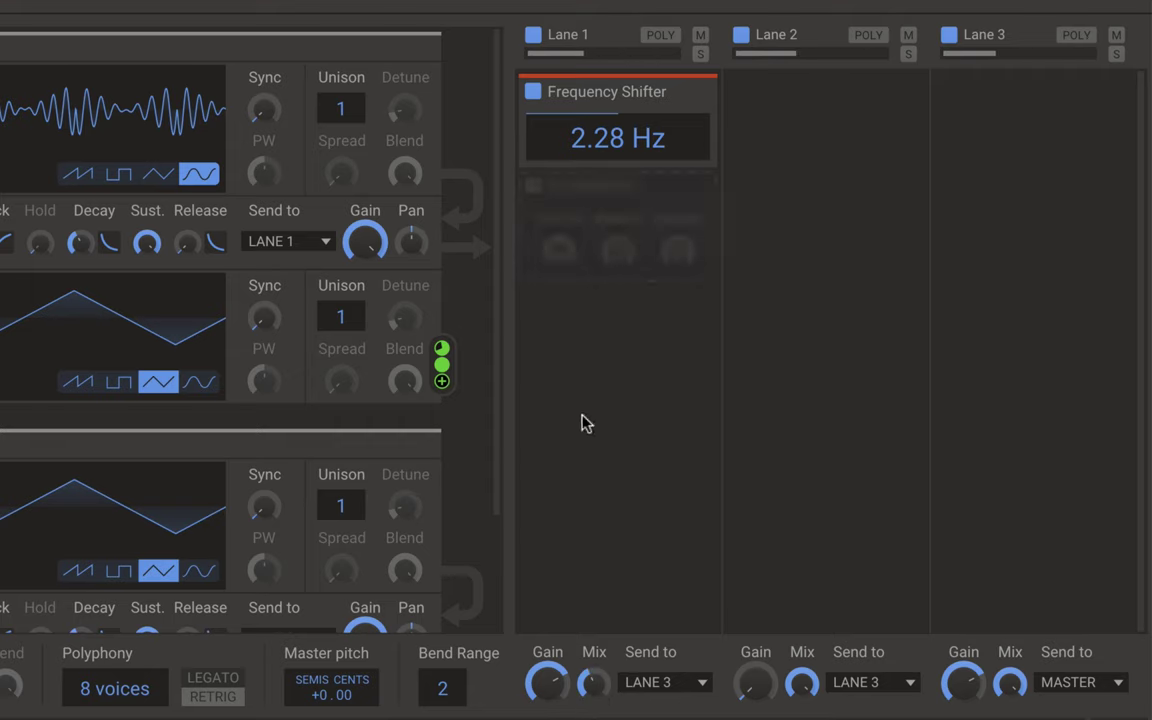
drag(599, 689, 599, 709)
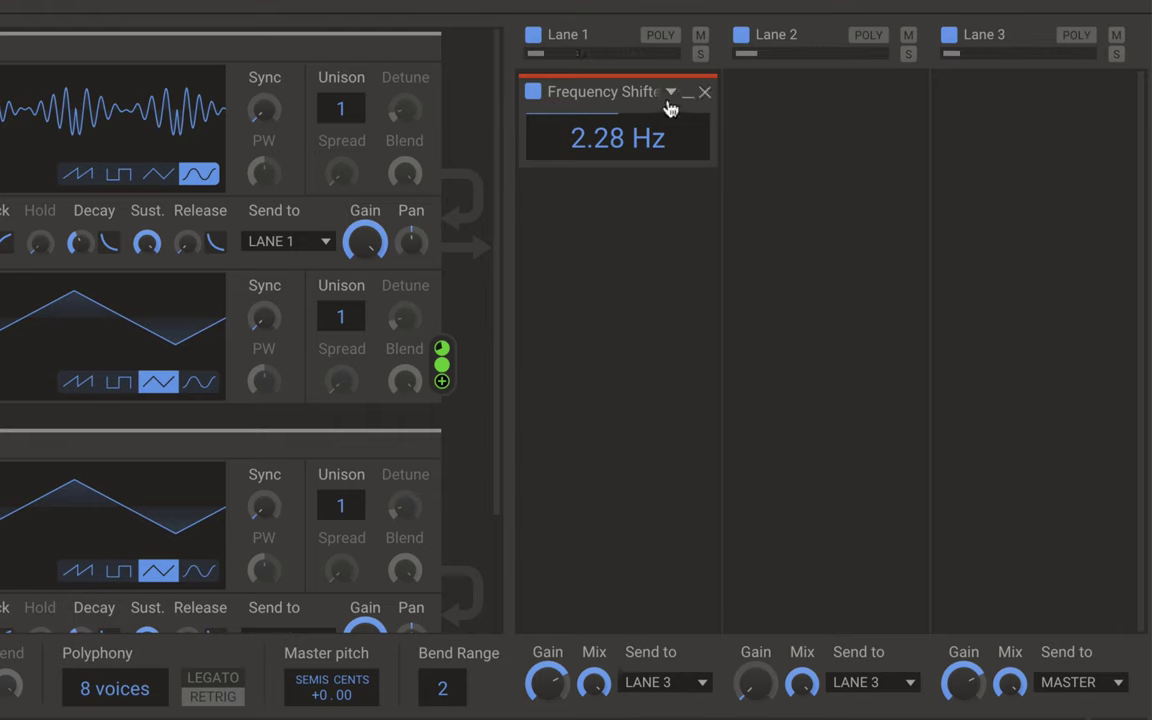
click(671, 92)
click(671, 93)
click(708, 91)
Briefly try a Gain and then a Gate effect on Lane 1, removing each.
click(585, 98)
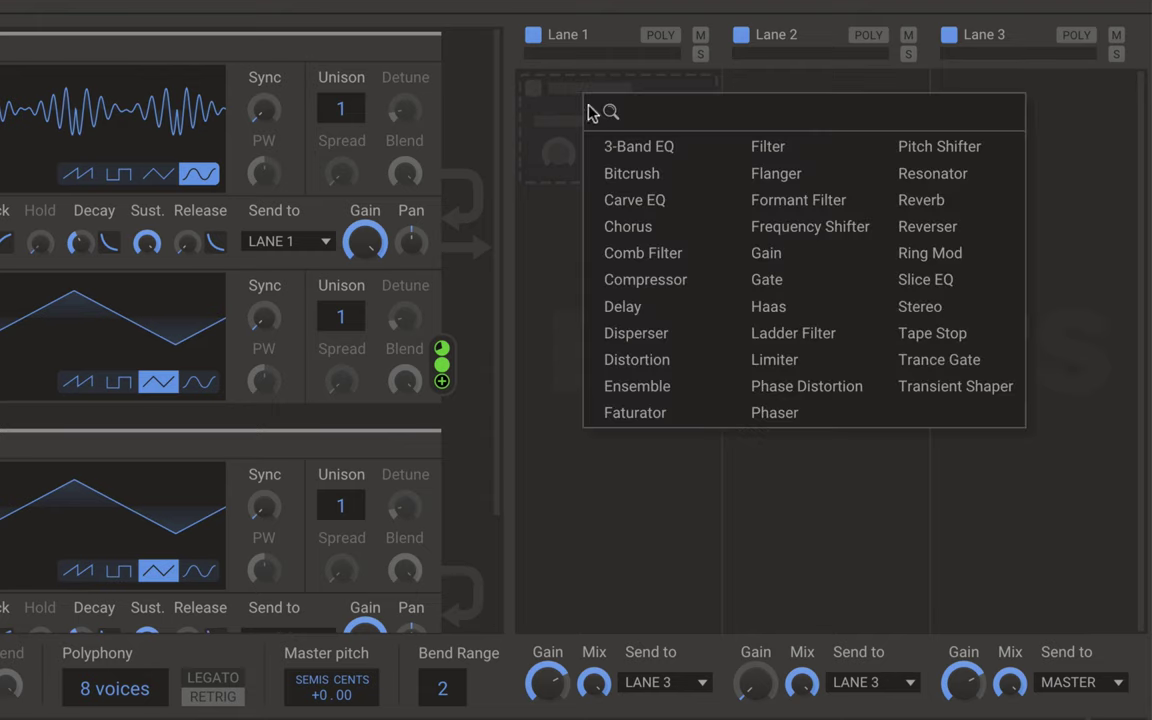
click(765, 253)
mouse_move(604, 159)
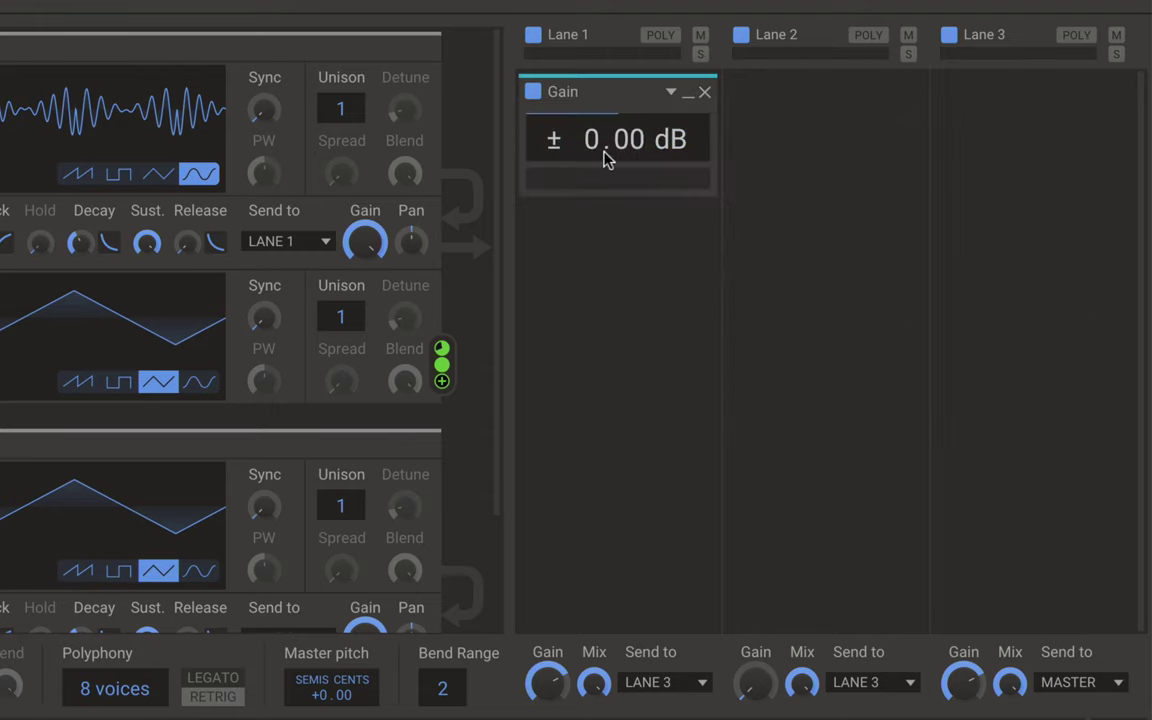
click(707, 93)
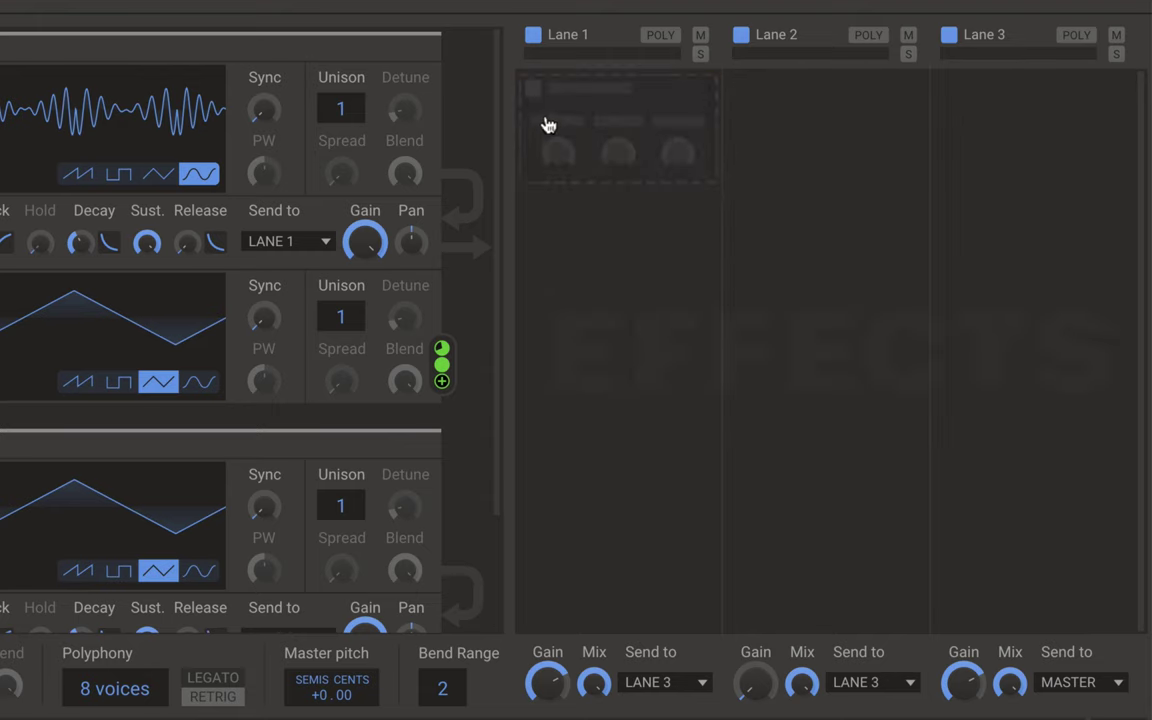
click(566, 115)
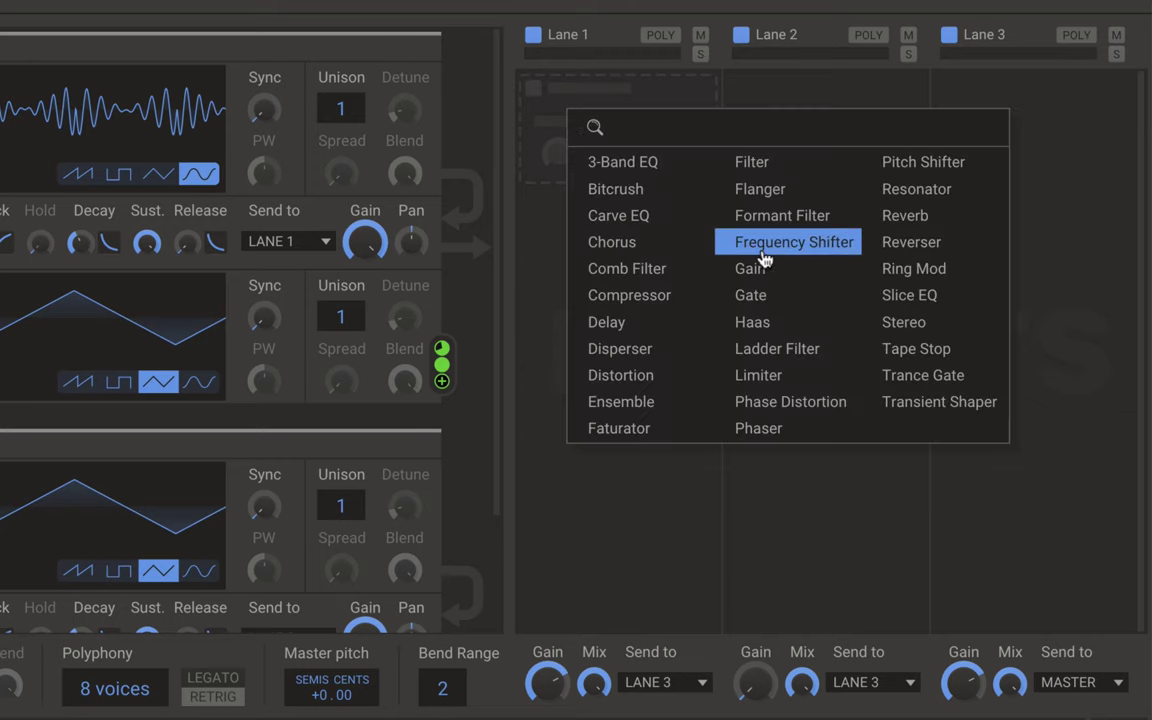
click(760, 300)
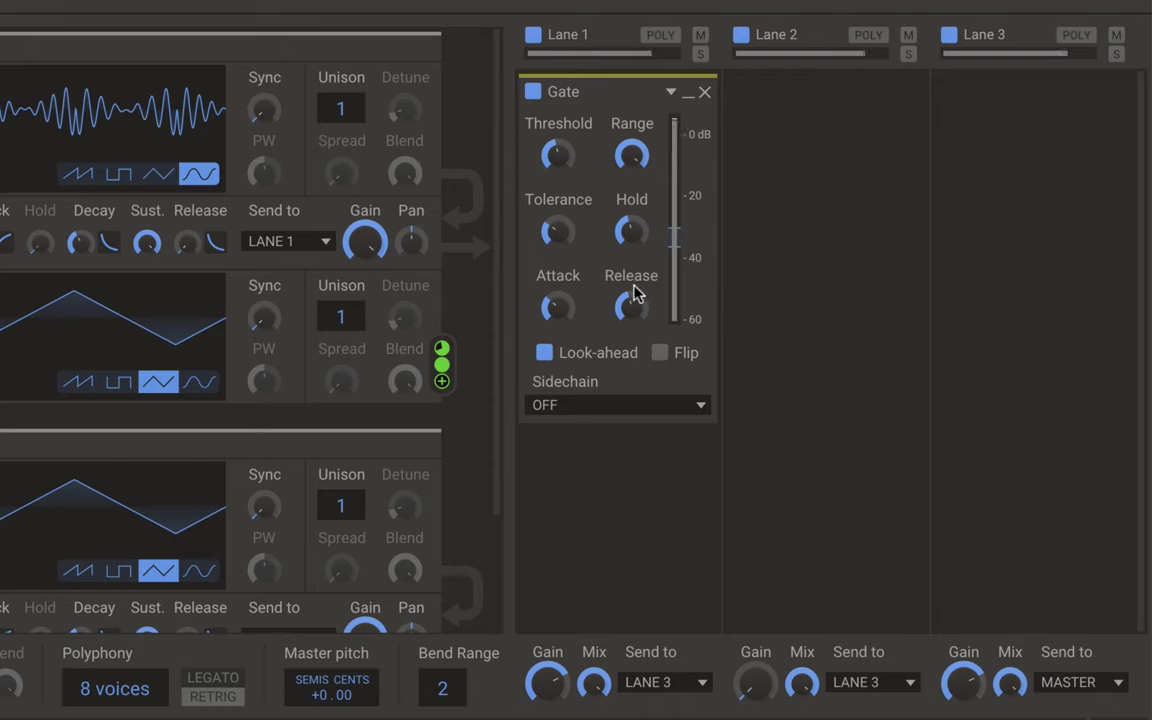
click(703, 93)
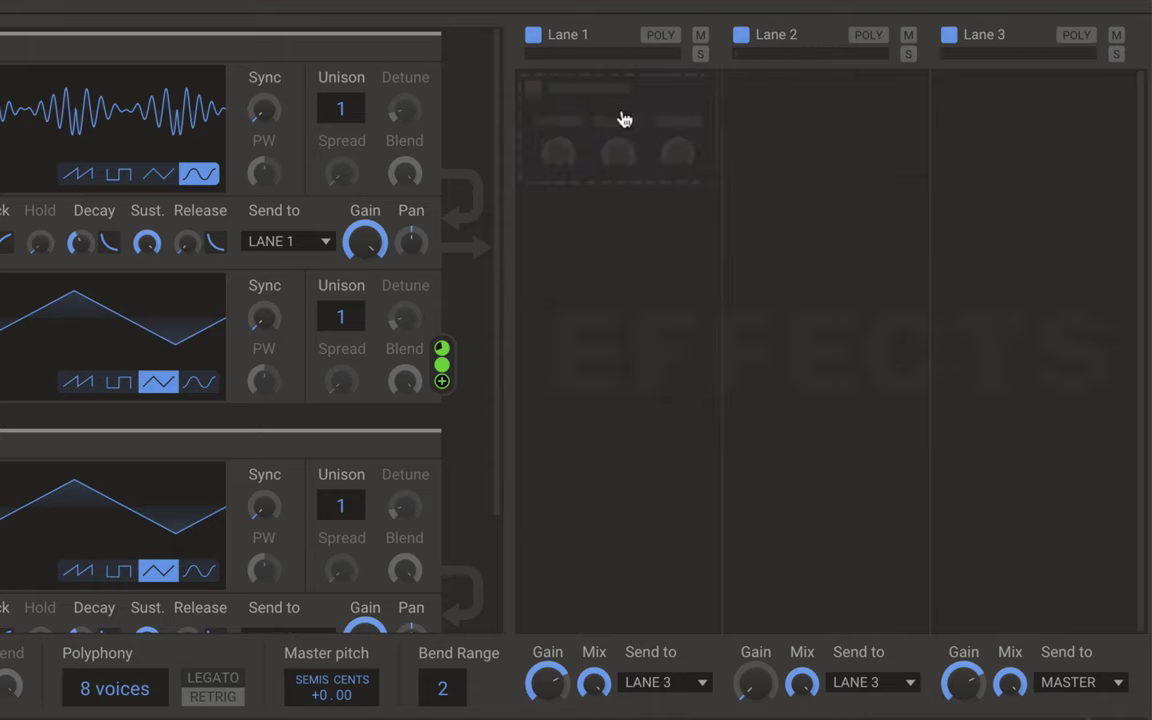
Try a Haas effect with its delay at 4.62 ms, then remove it.
click(620, 116)
click(810, 324)
mouse_move(565, 165)
mouse_down()
mouse_move(565, 150)
mouse_move(562, 168)
mouse_up()
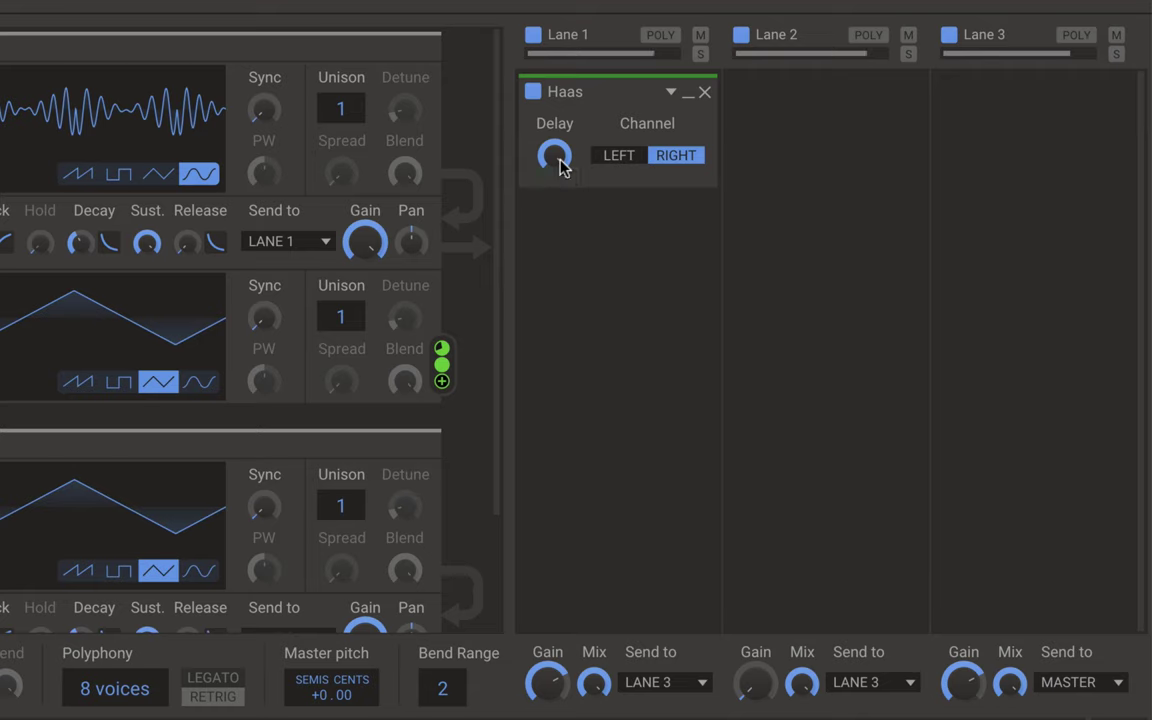
click(705, 93)
Try a Ladder Filter with 3.46 kHz cutoff and saturation at +27.26 dB, then remove it.
click(637, 108)
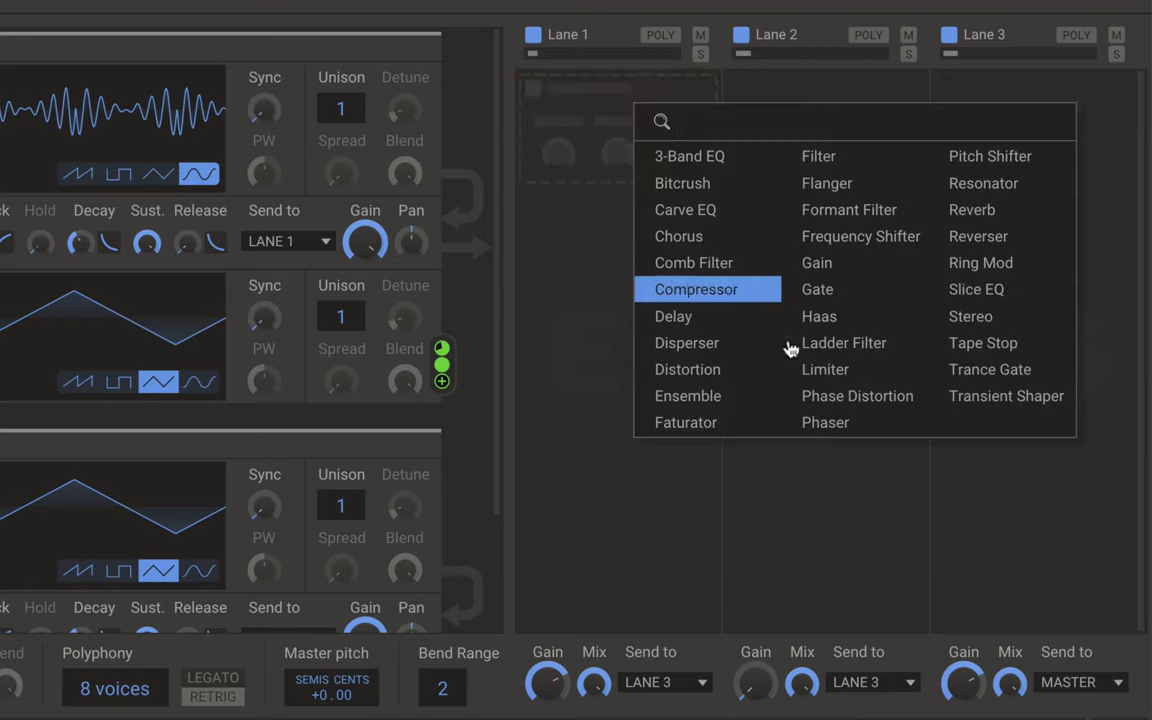
click(823, 356)
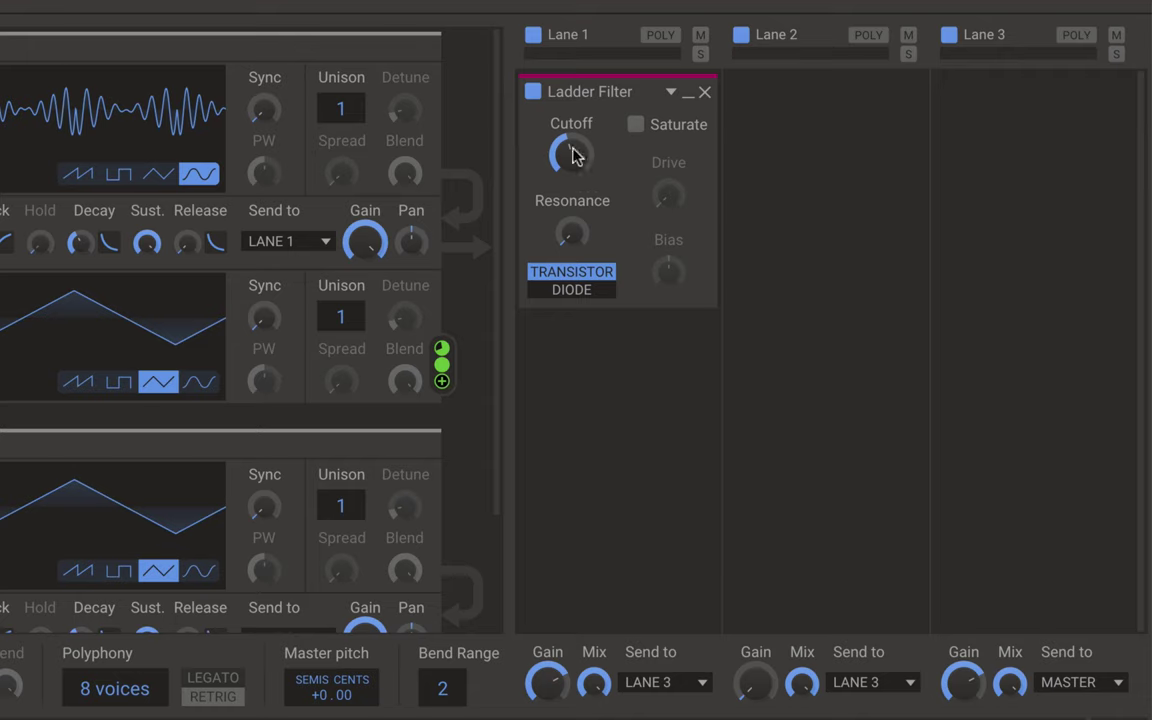
drag(575, 155, 575, 120)
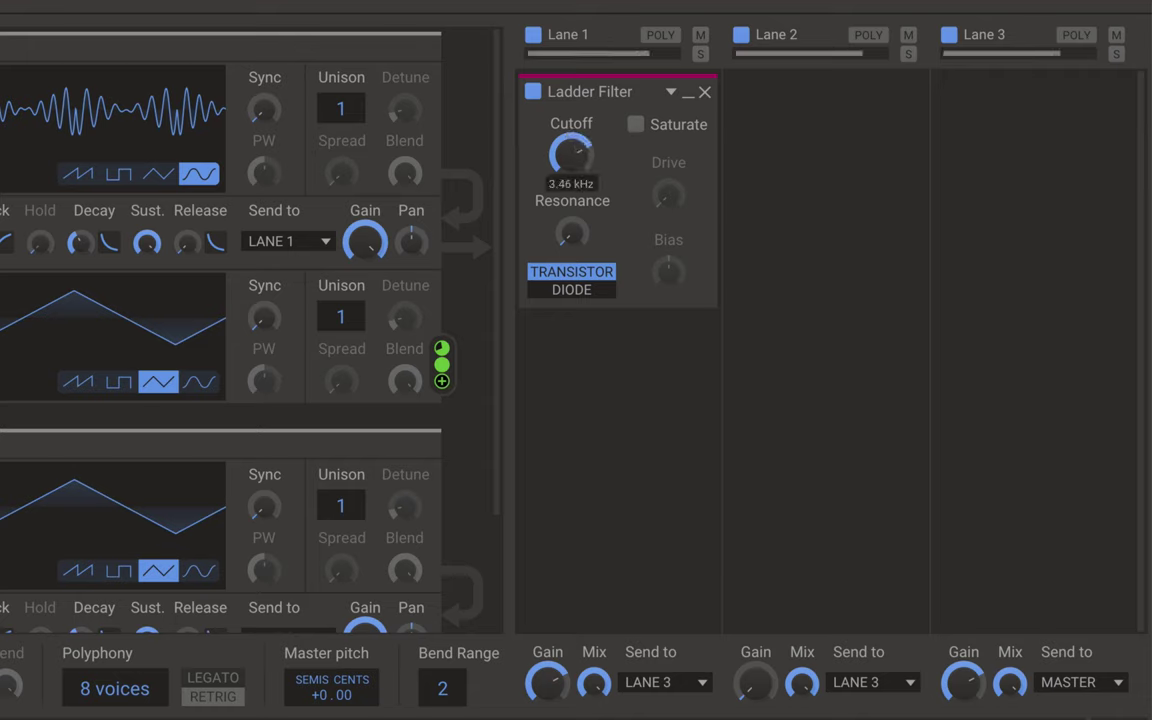
click(636, 124)
drag(661, 194, 664, 198)
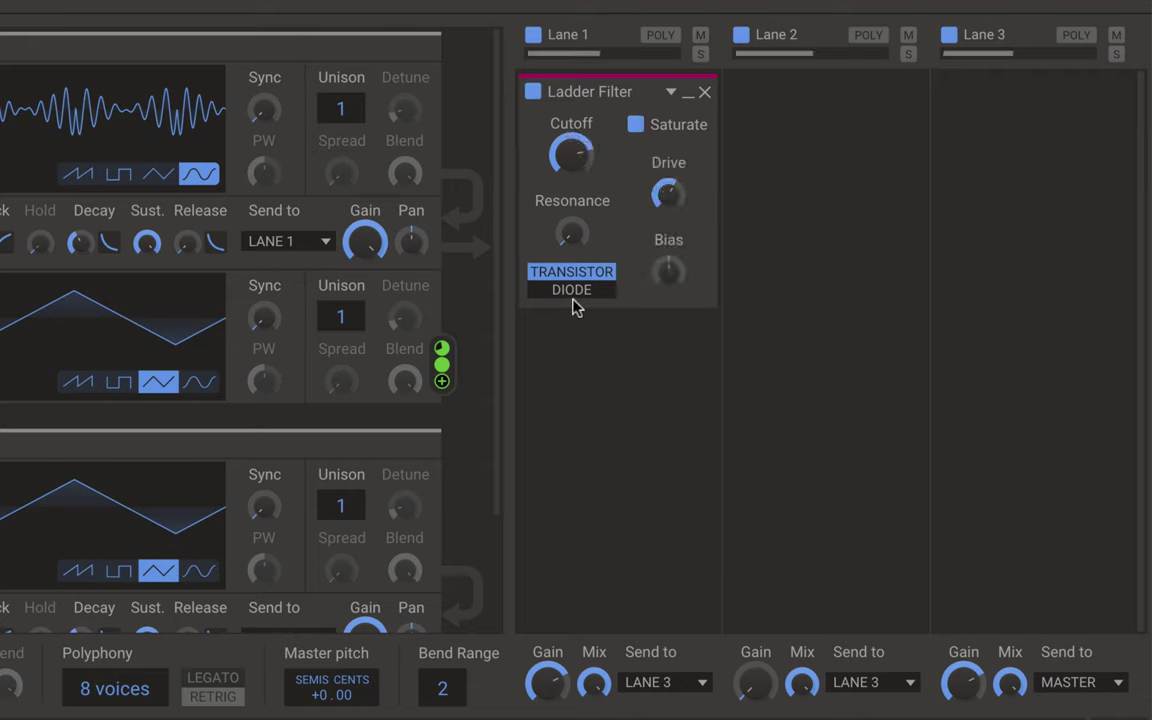
click(704, 92)
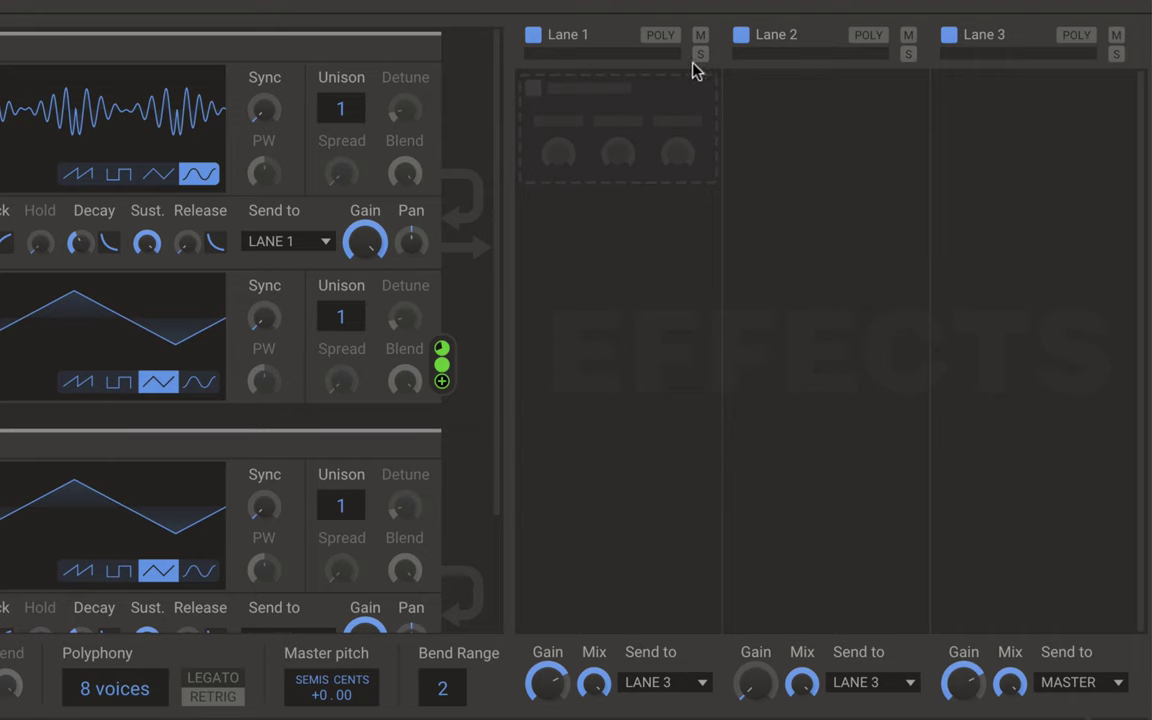
Add a Limiter to Lane 1 and remove it, leaving the lane empty.
click(645, 138)
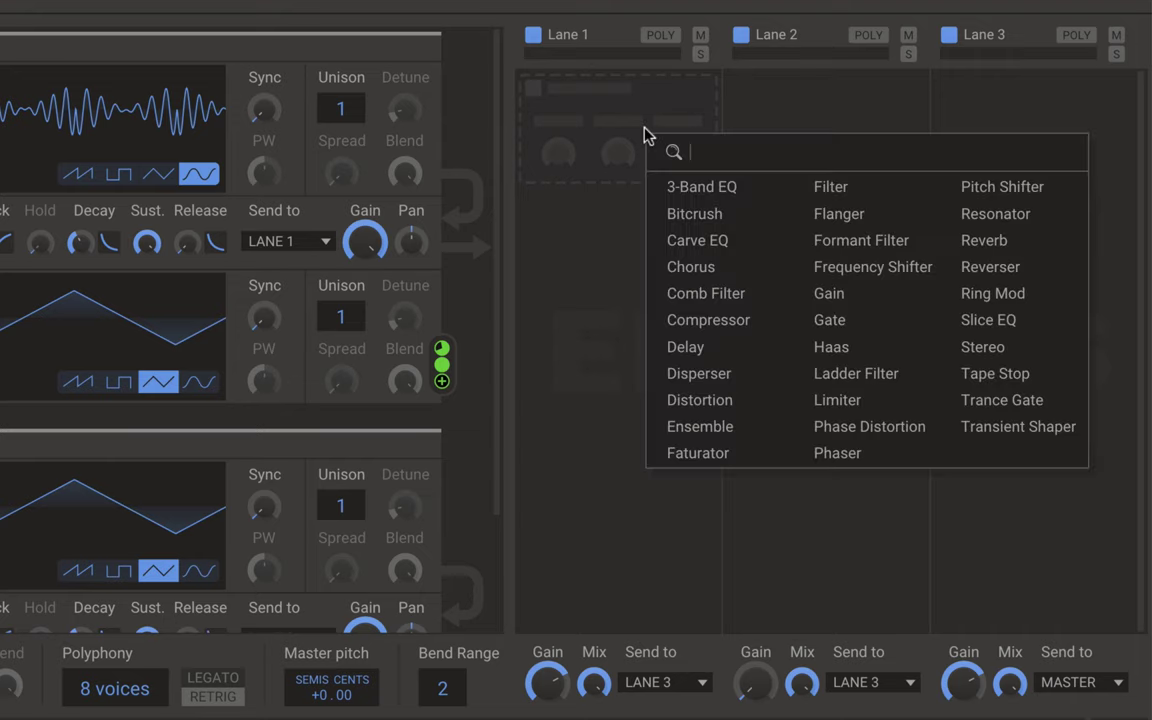
click(837, 410)
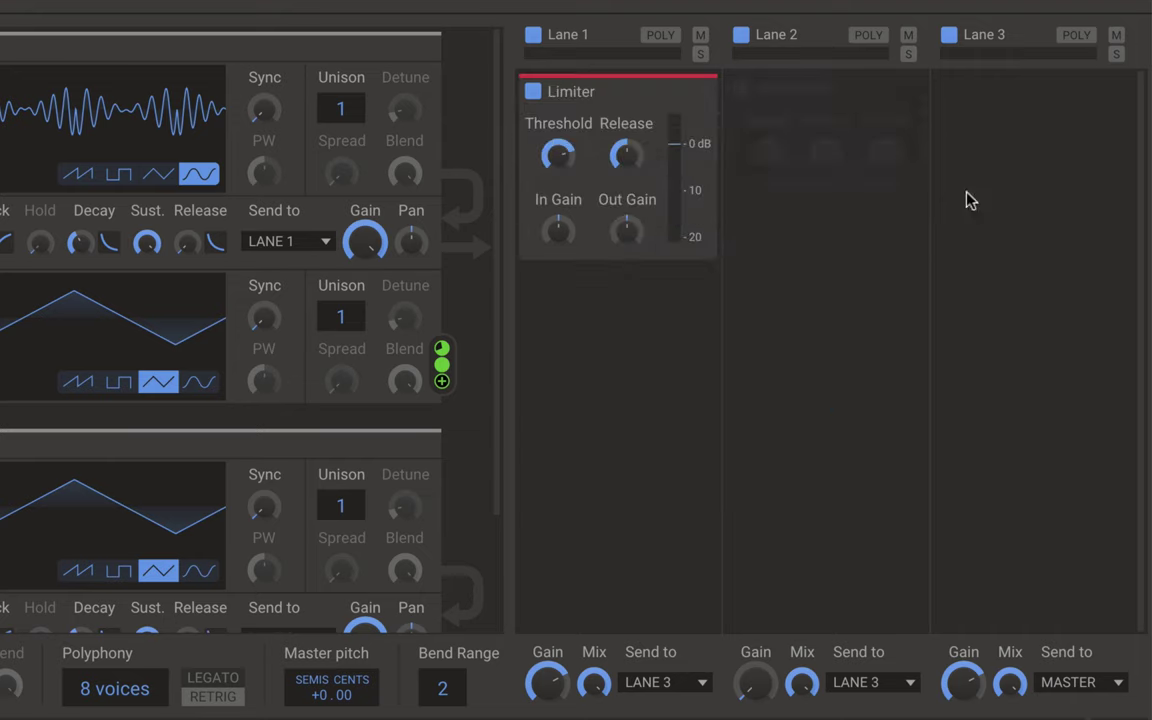
mouse_move(691, 97)
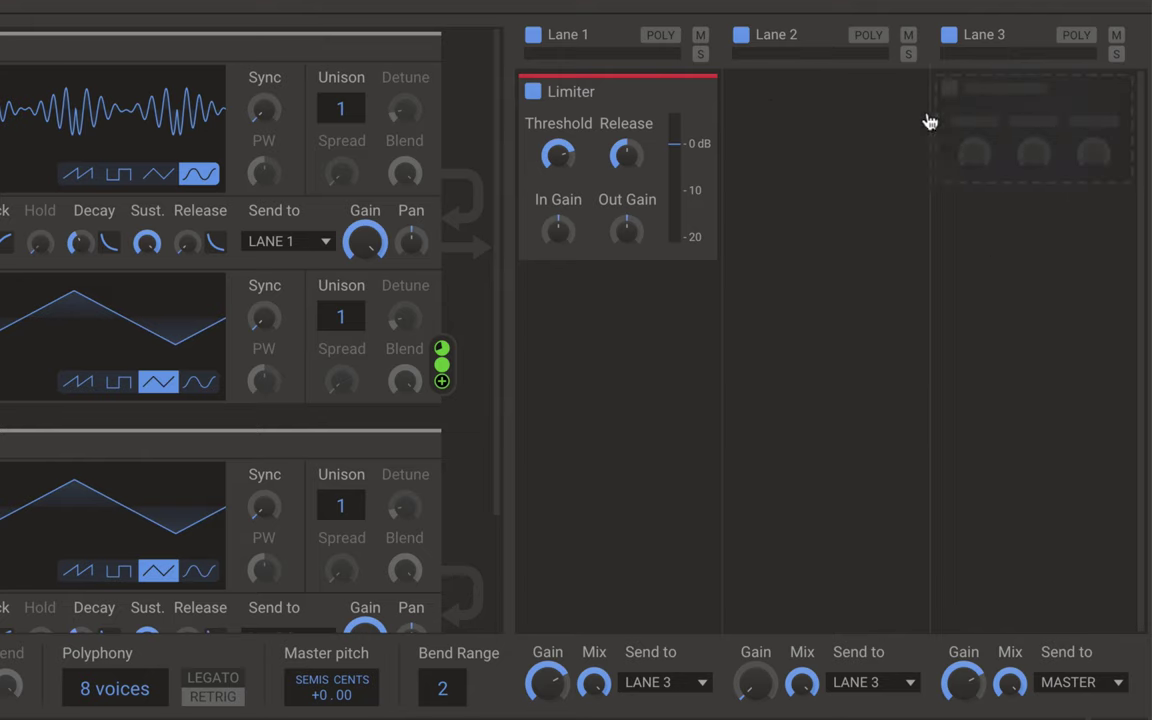
click(708, 95)
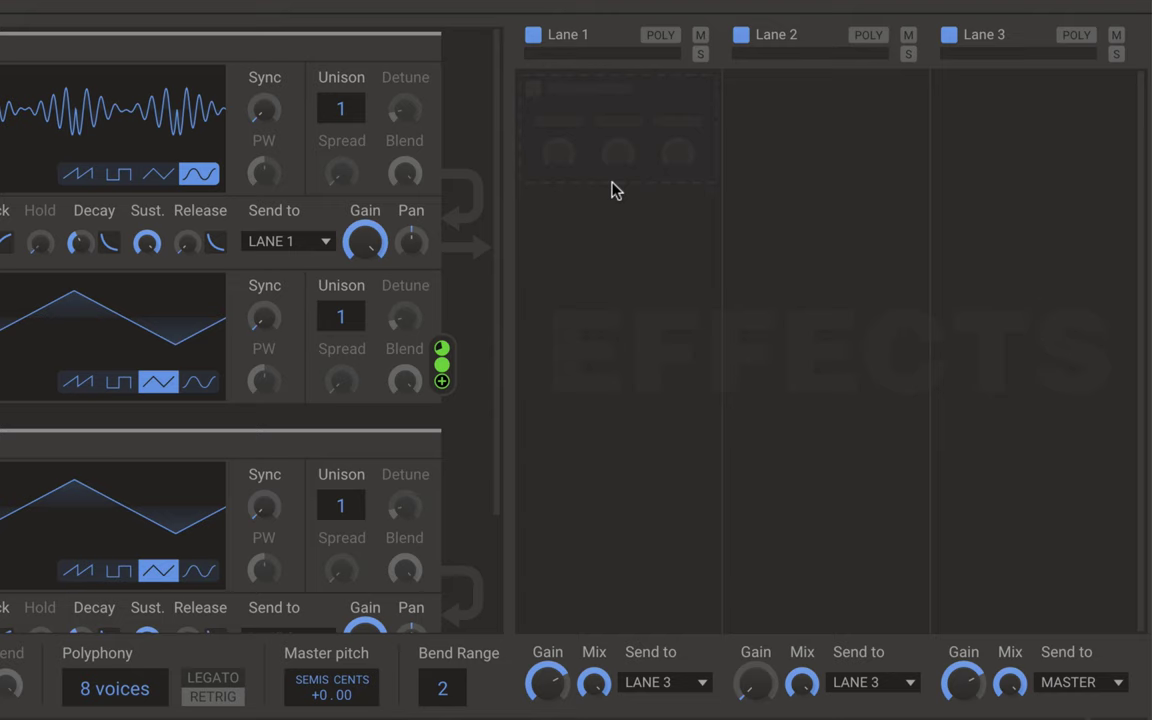
Try Phase Distortion on Lane 1 with more bias and 10.0 kHz tone, then a Phaser, removing it.
click(610, 127)
click(822, 416)
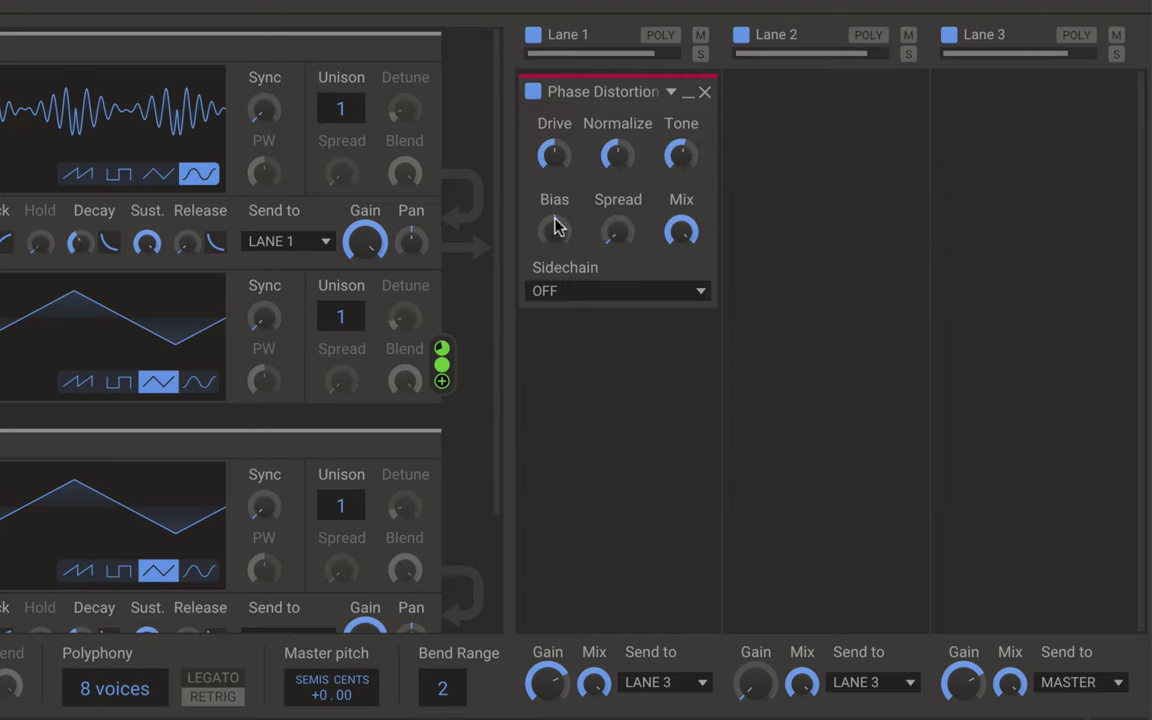
drag(557, 228, 556, 218)
mouse_move(681, 155)
mouse_down()
mouse_move(681, 138)
mouse_move(681, 165)
mouse_up()
mouse_move(557, 155)
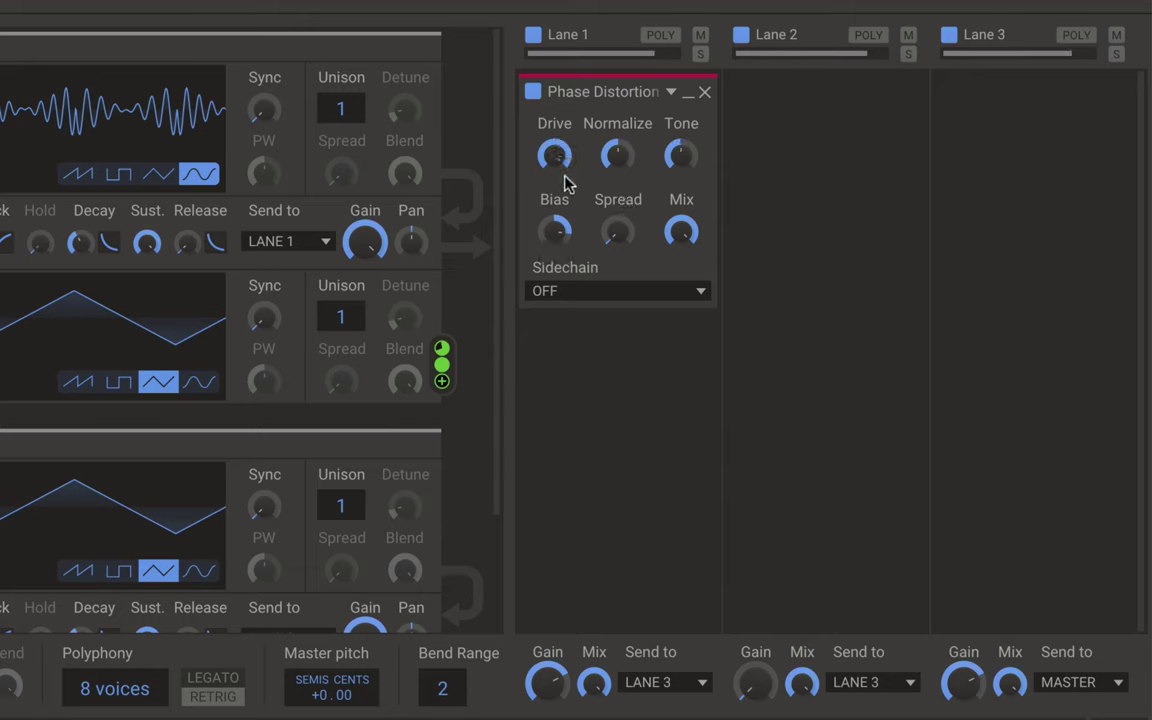
click(560, 398)
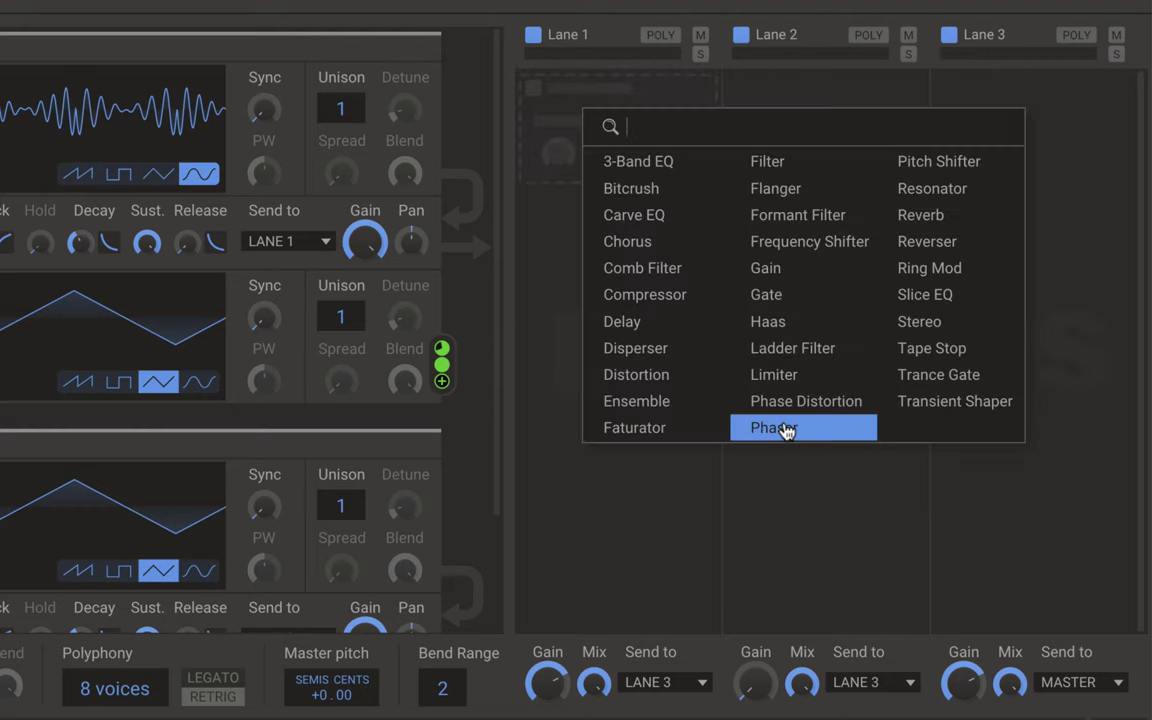
click(787, 430)
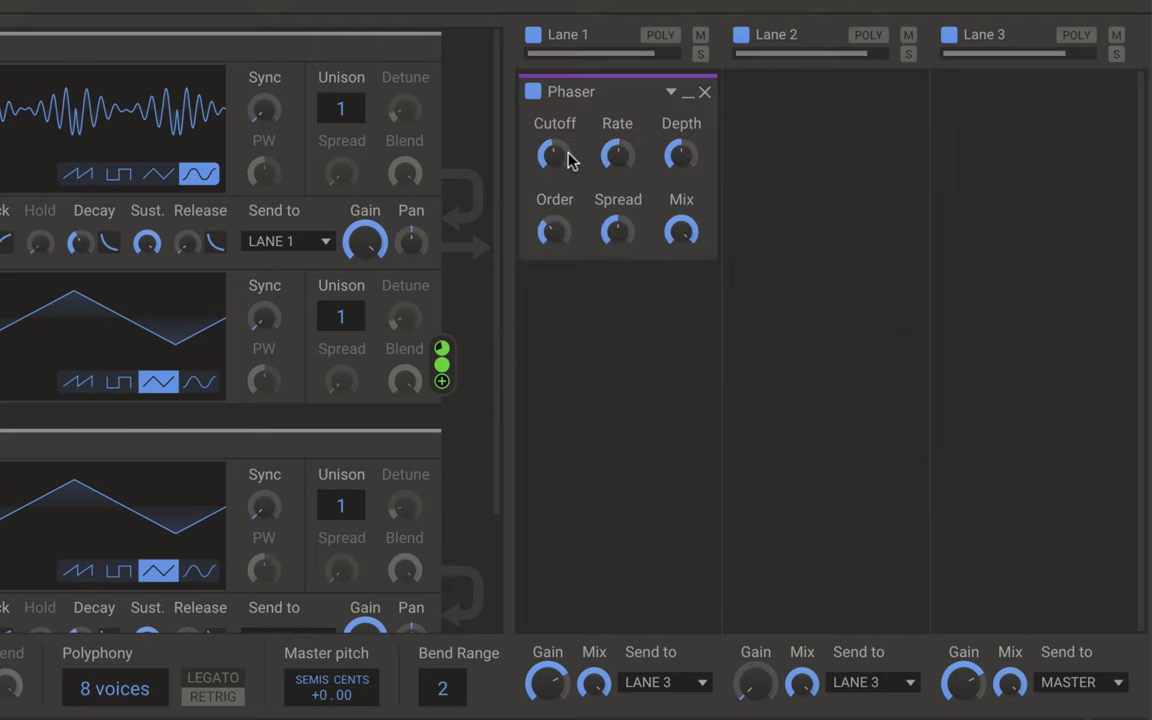
click(705, 92)
Add a Pitch Shifter, shift it up then into negative semitones, then swap in Resonator and Reverb.
click(578, 122)
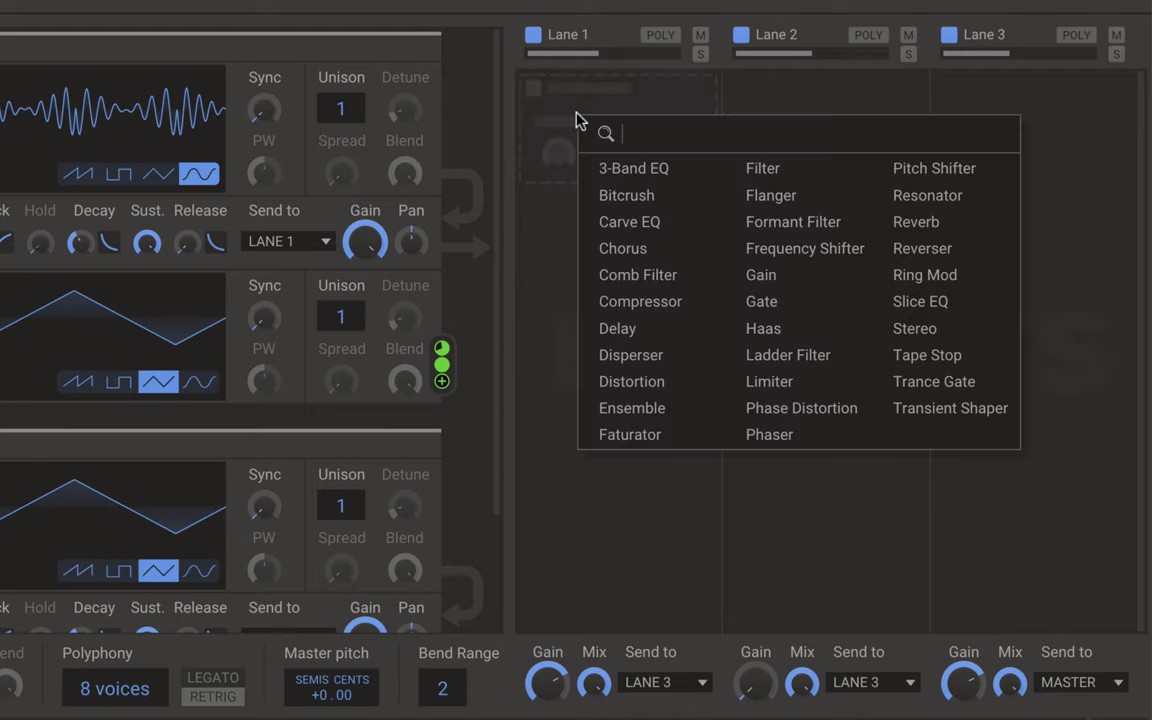
click(926, 175)
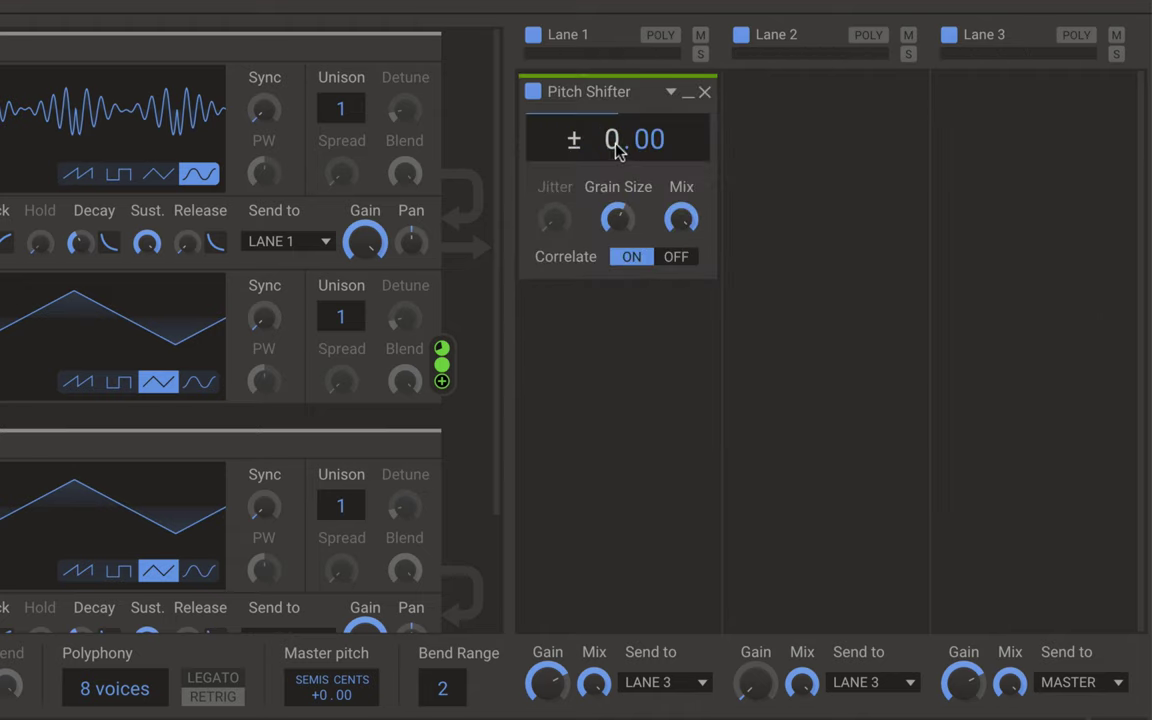
drag(617, 148, 617, 128)
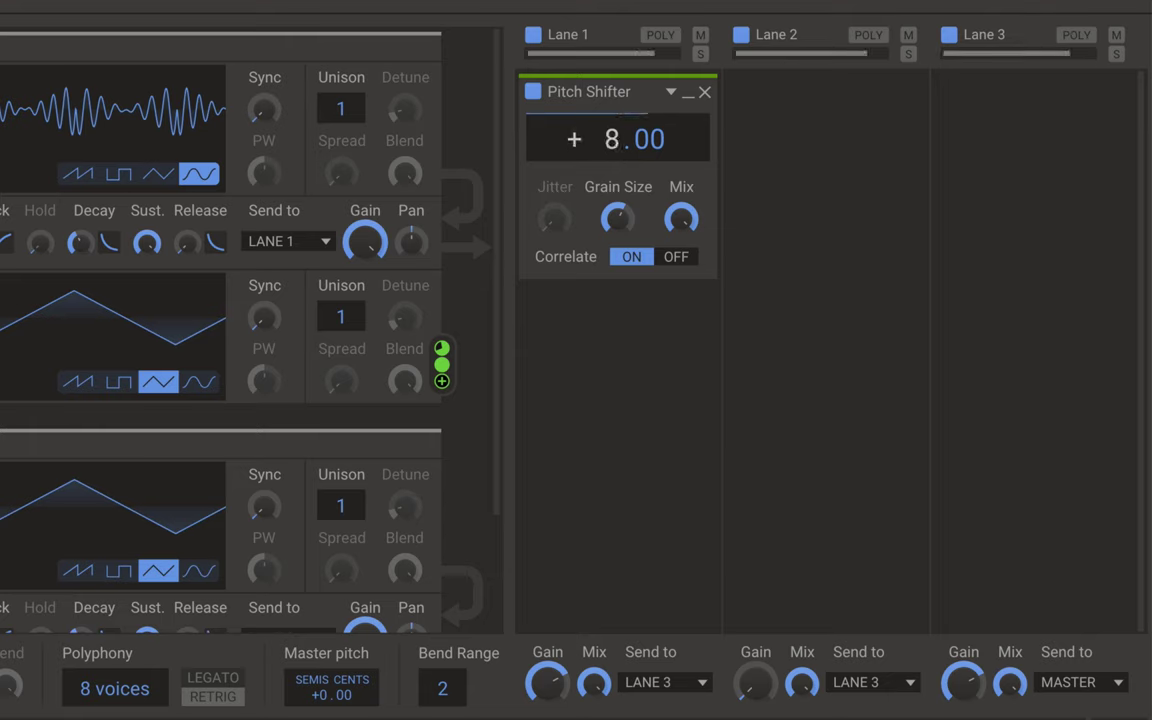
drag(617, 139, 617, 254)
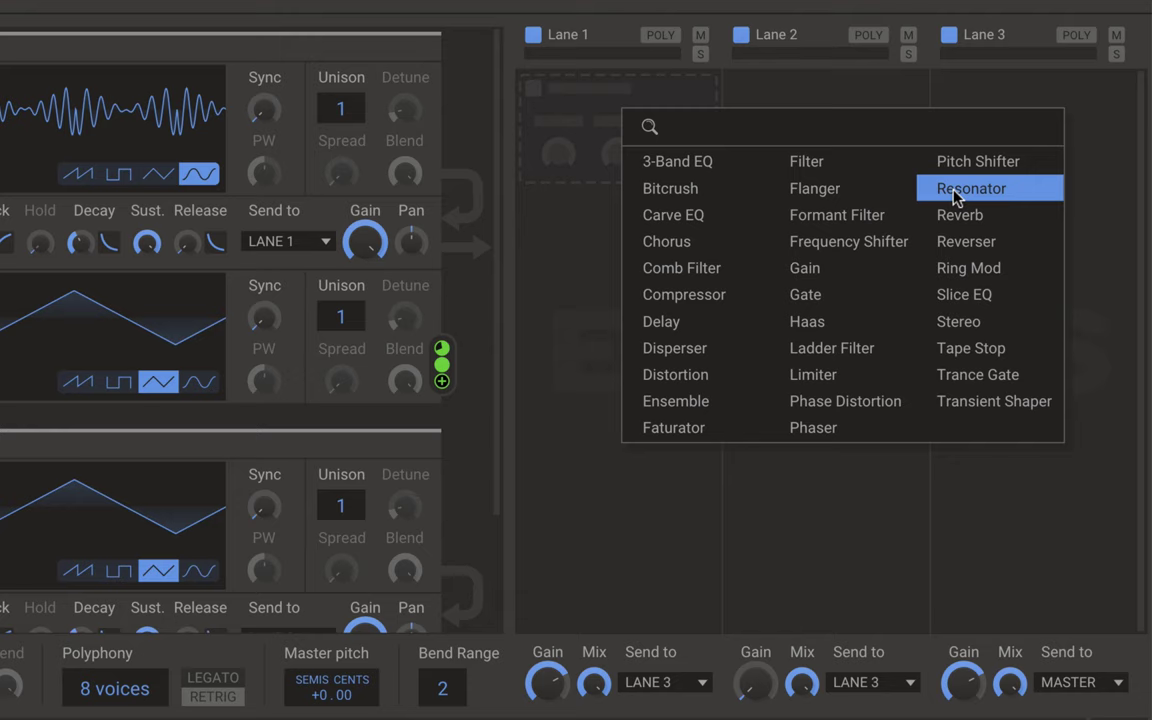
click(958, 190)
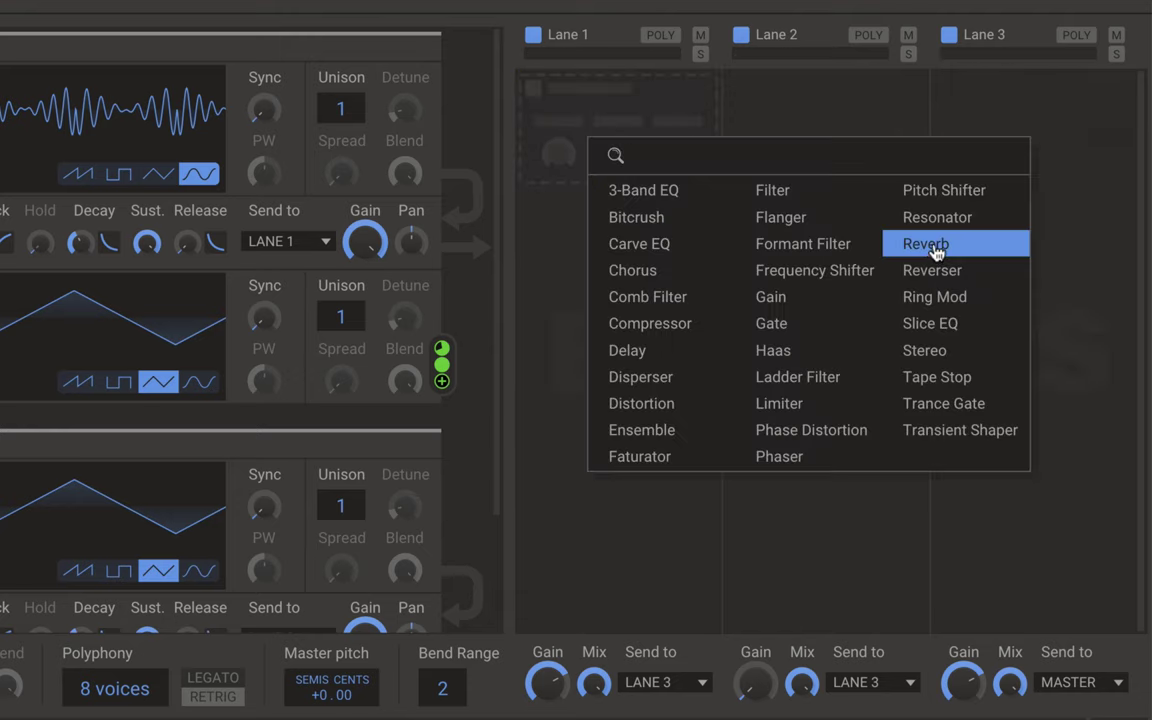
click(797, 244)
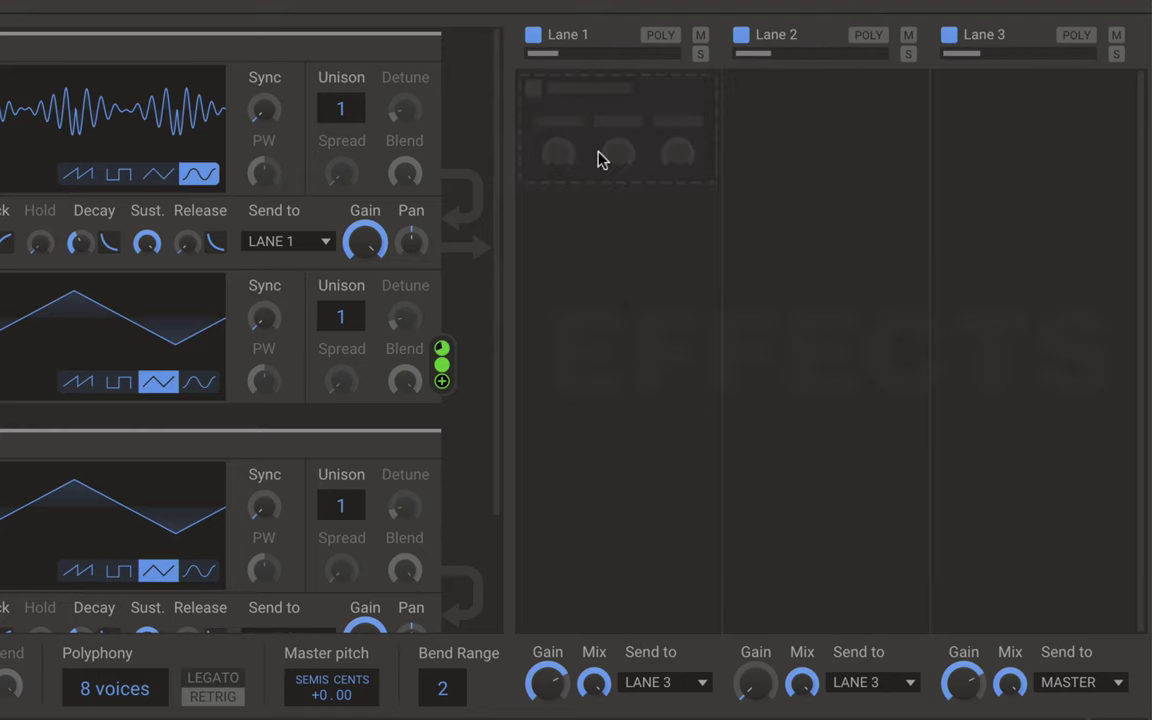
Replace Reverb with a Reverser, set its length in milliseconds, then remove it.
click(600, 160)
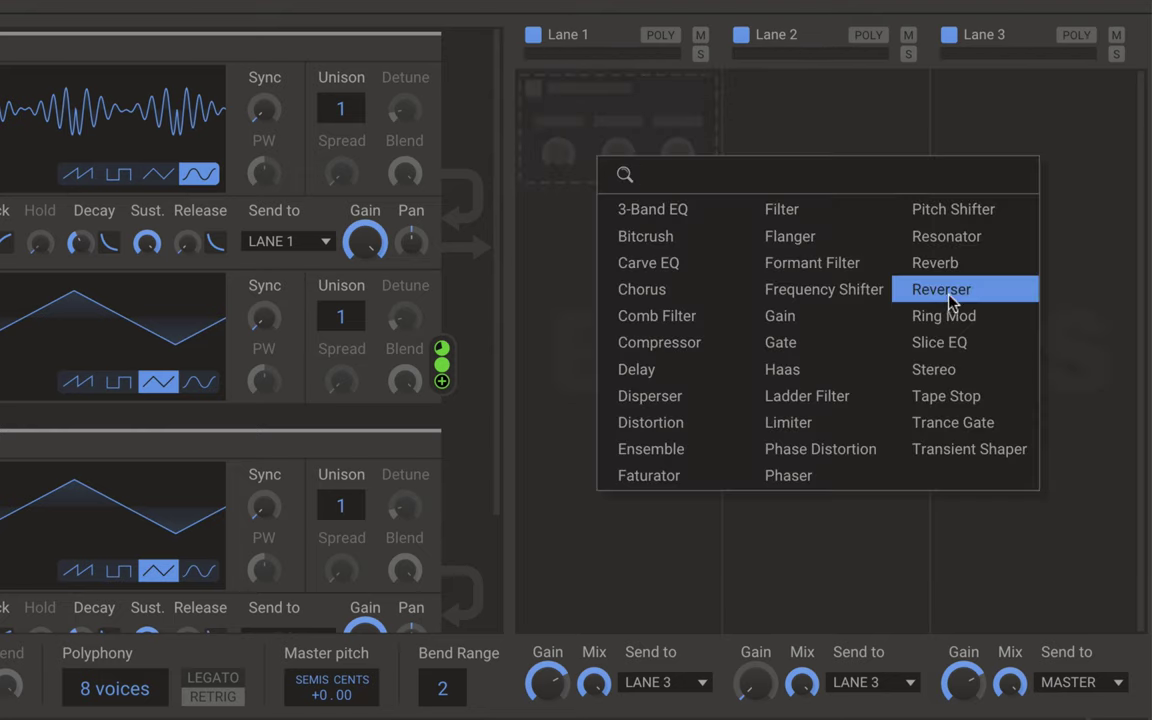
click(950, 303)
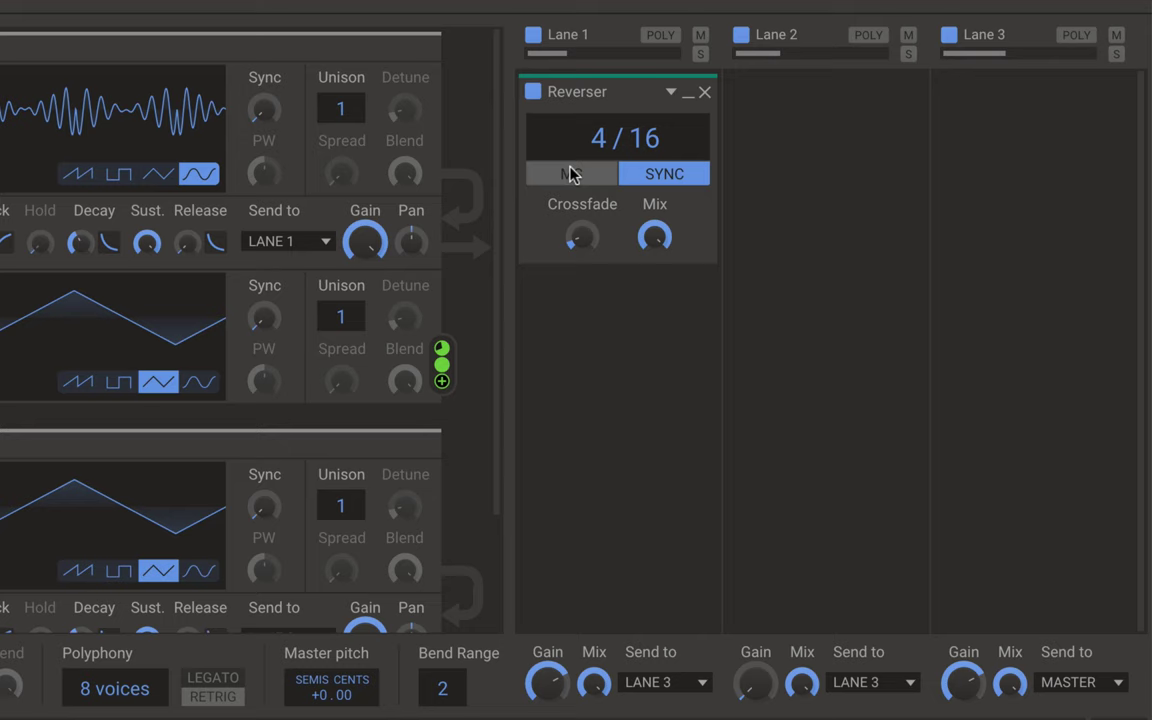
click(571, 174)
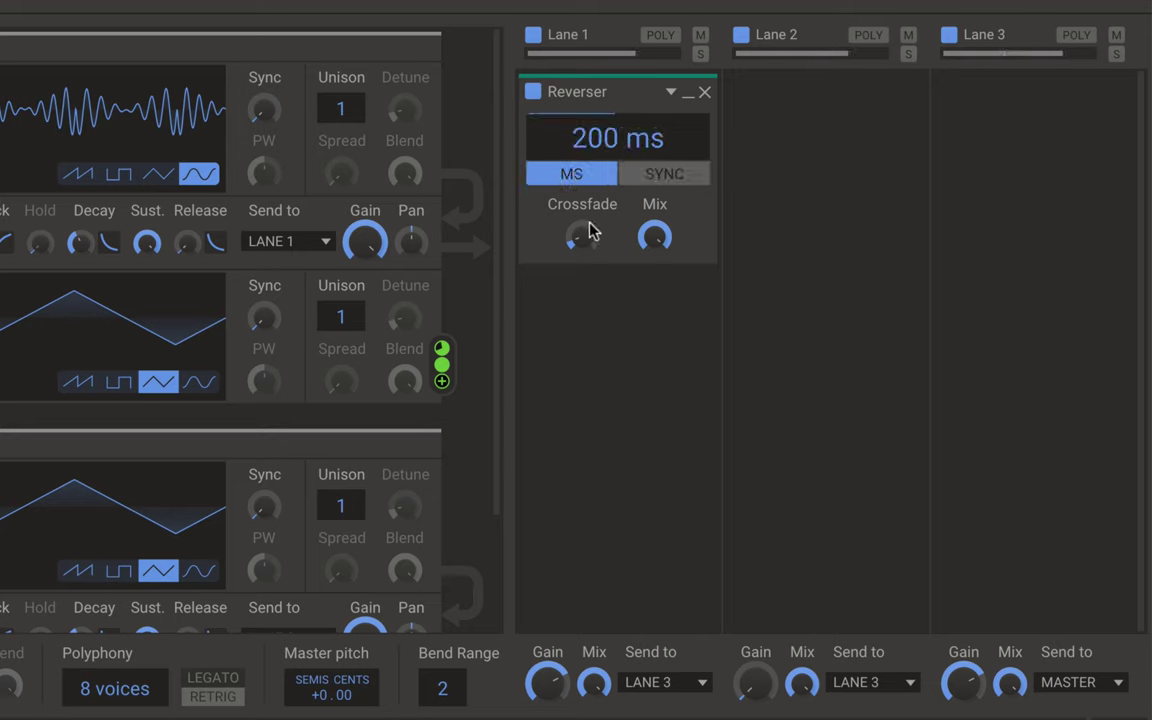
scroll(585, 240, up, 5)
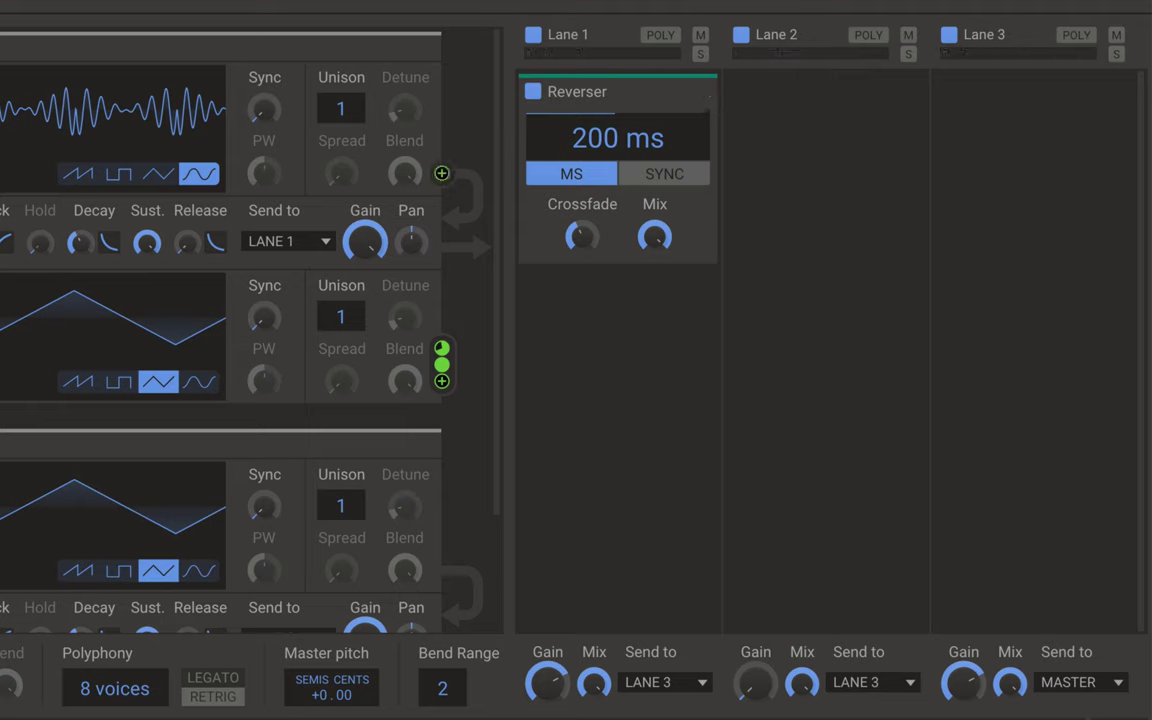
click(705, 93)
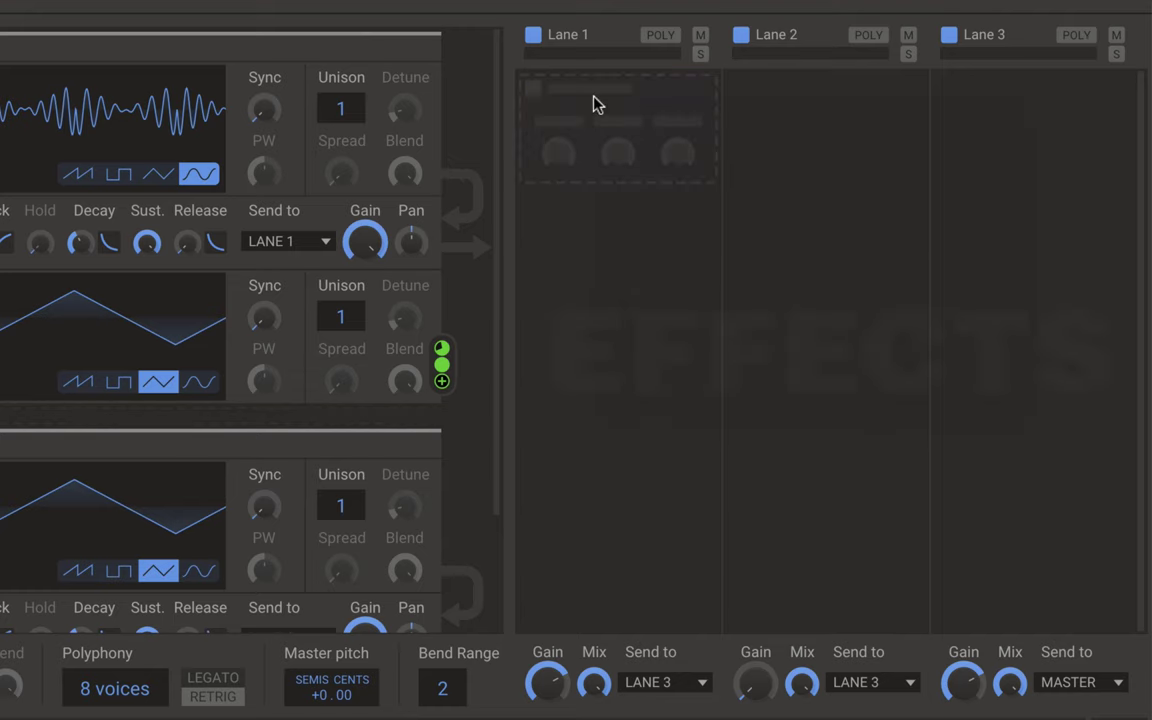
Add Ring Mod with bias 39 % and lower frequency, remove it, and reopen the effect list.
click(594, 104)
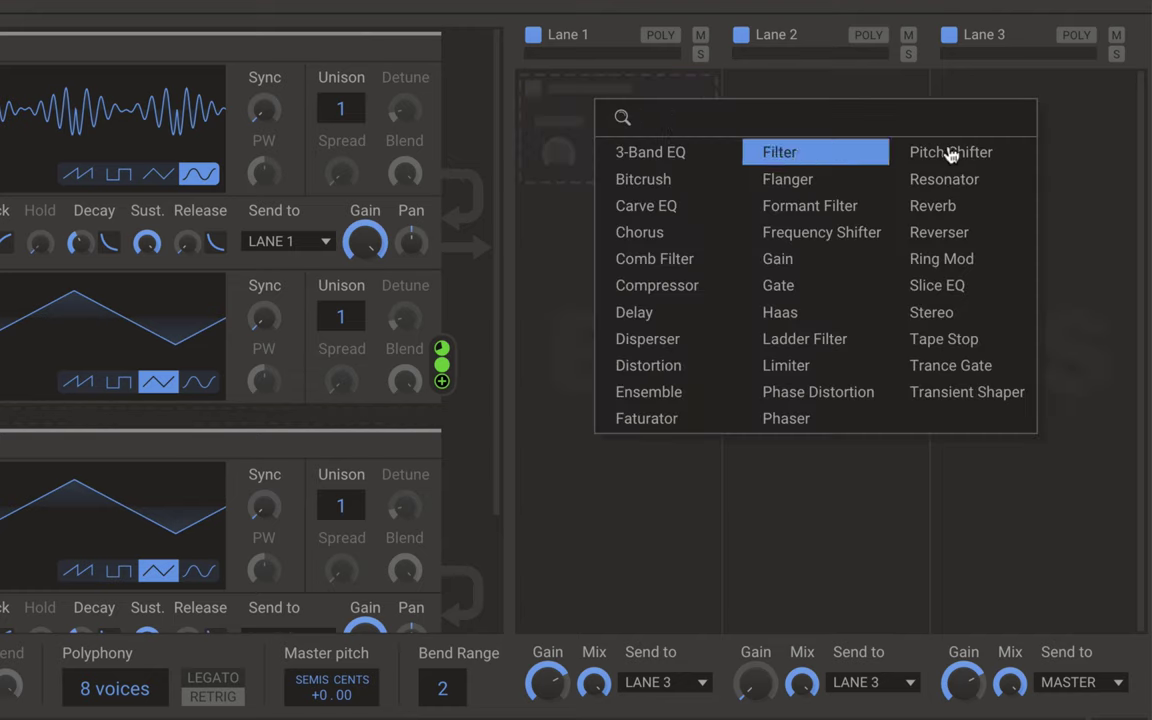
click(945, 259)
mouse_move(554, 233)
mouse_down()
mouse_move(554, 215)
mouse_move(554, 228)
mouse_up()
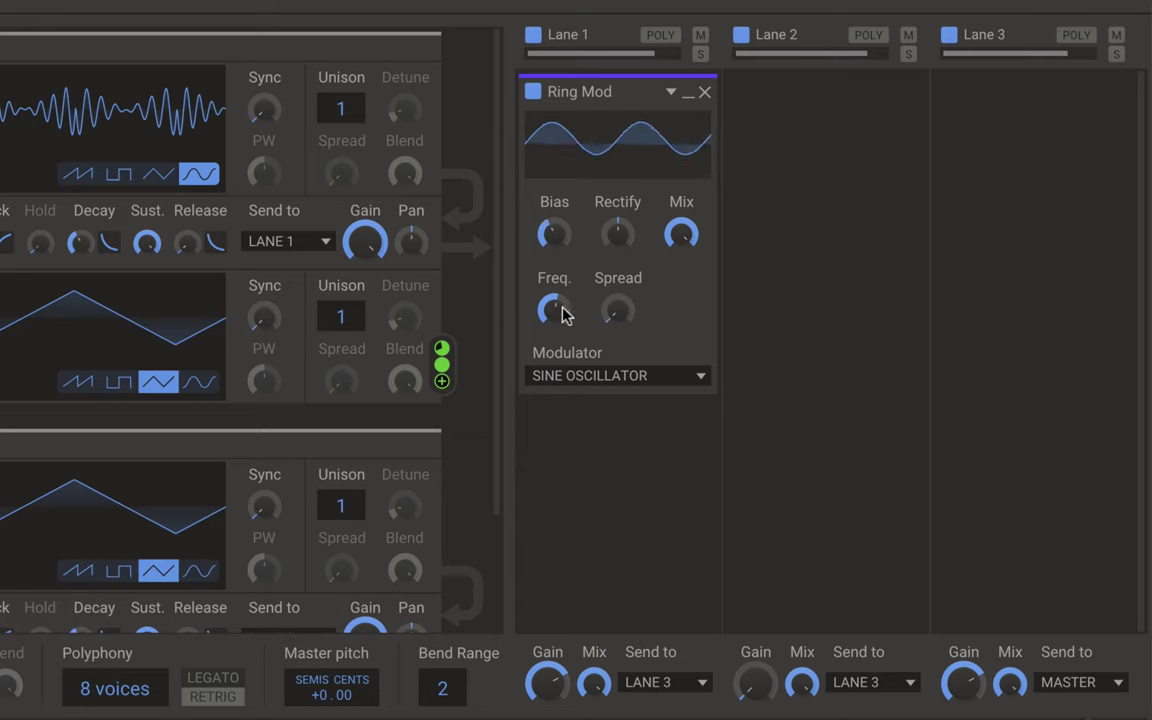
drag(563, 314, 563, 372)
click(705, 95)
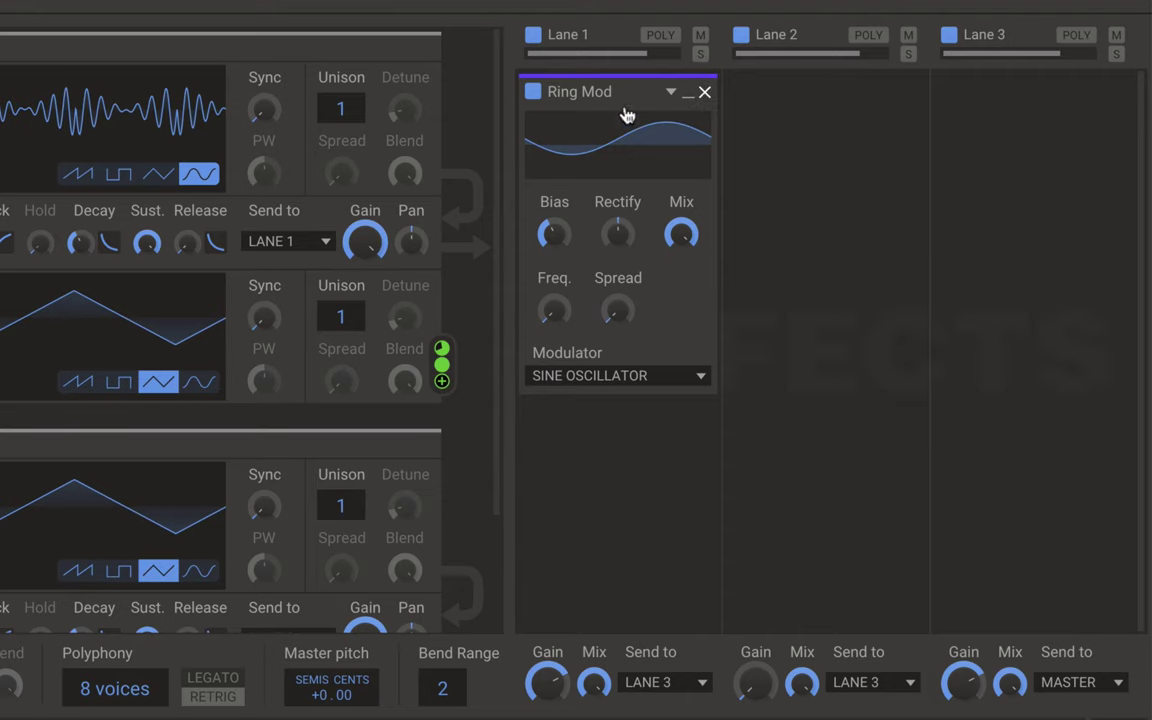
click(625, 111)
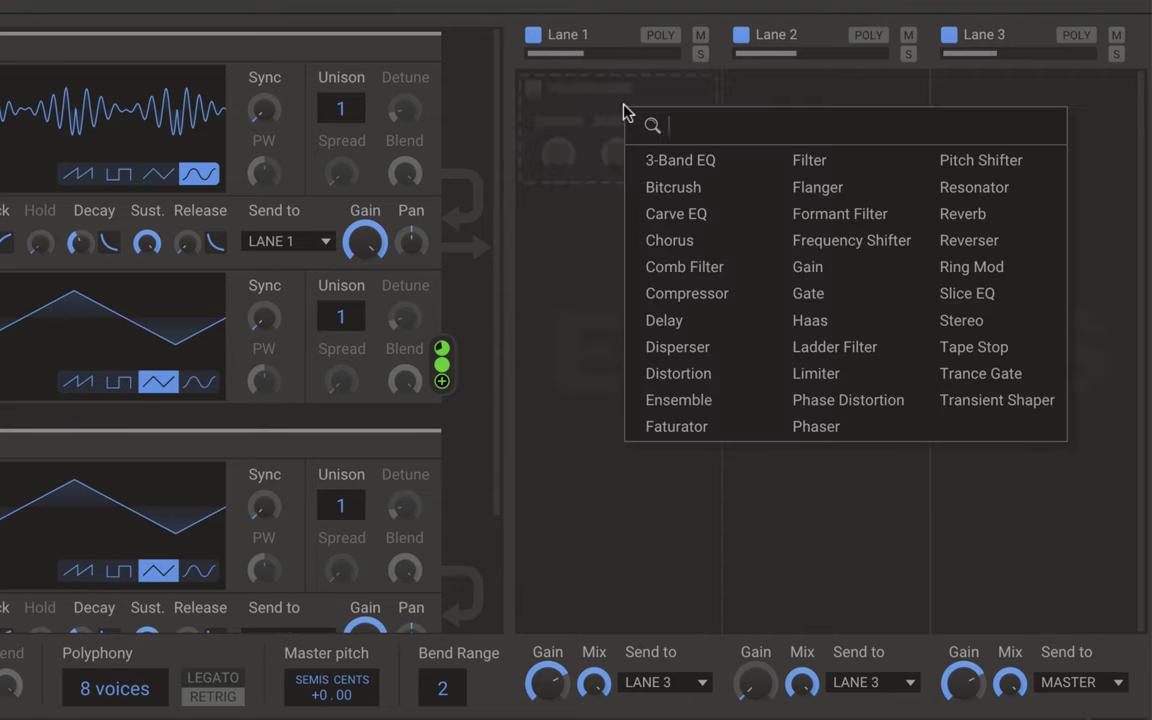
Add a Slice EQ to Lane 1 with a bell boost moved down to about 91.8 Hz.
click(966, 294)
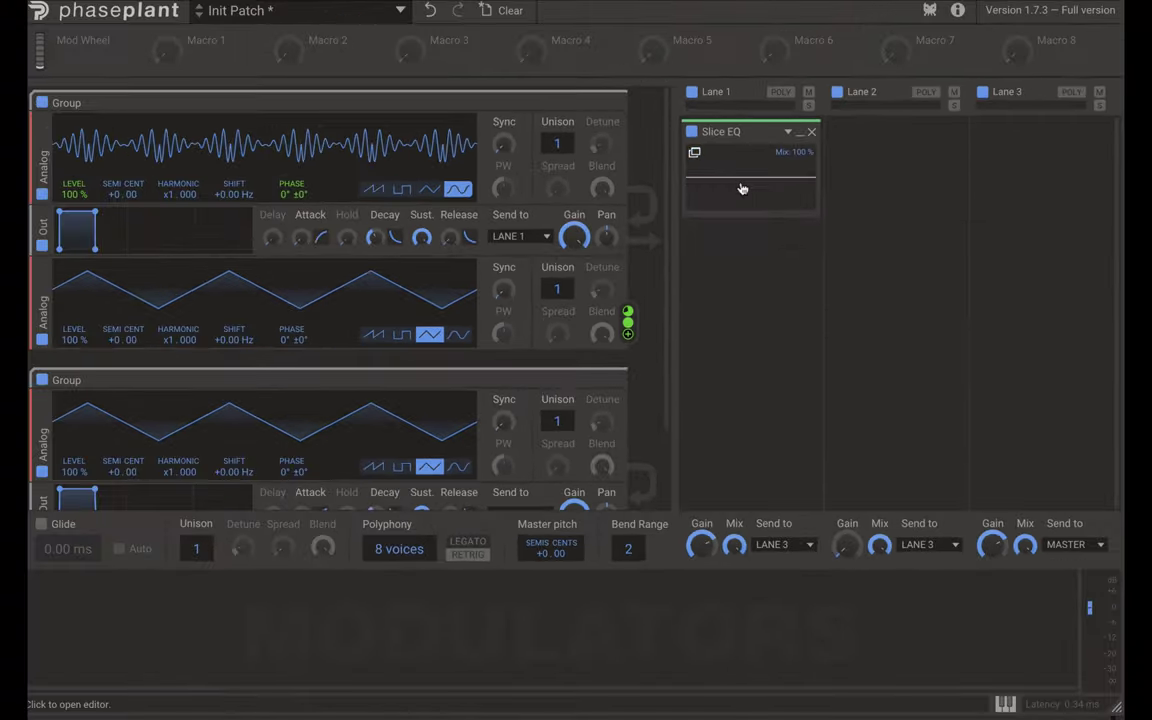
click(737, 184)
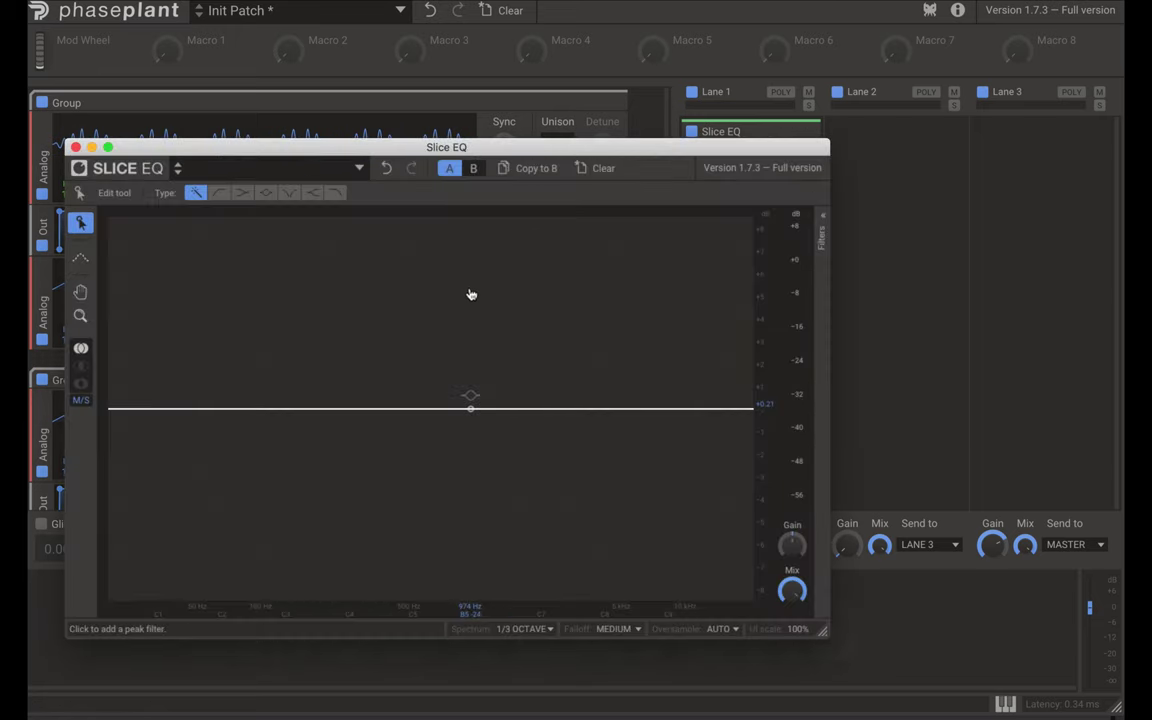
drag(540, 347, 543, 337)
drag(643, 538, 277, 323)
click(75, 147)
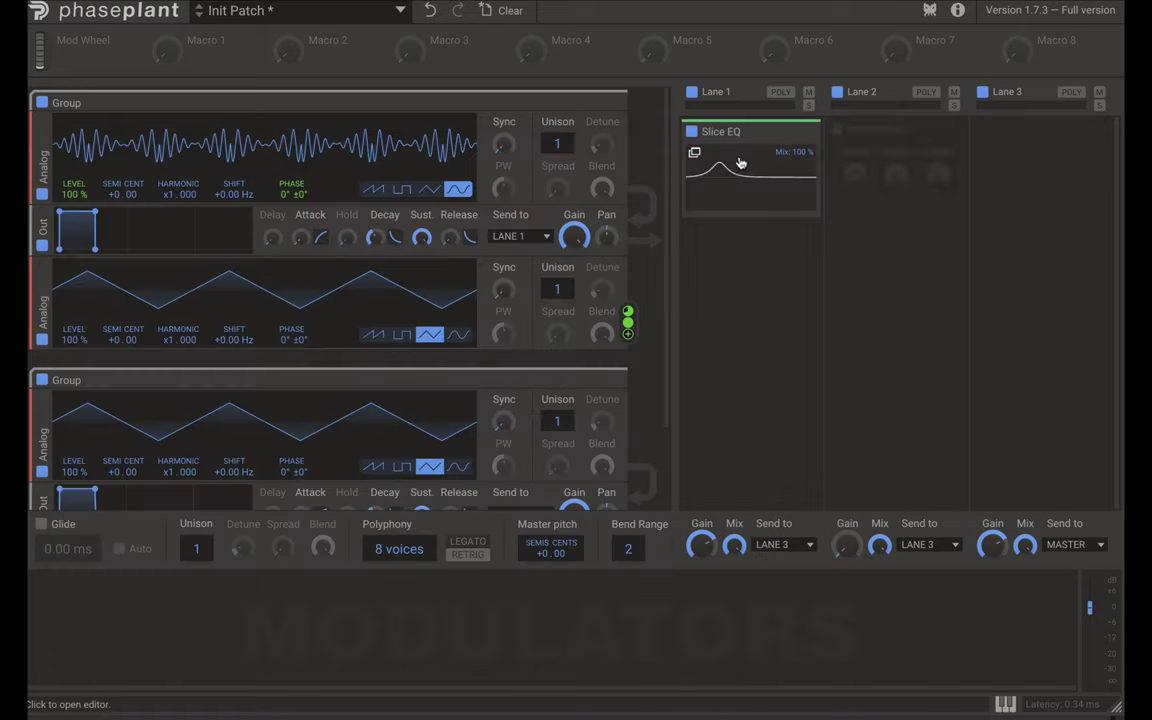
Swap in a Stereo effect at 600 % width and give oscillator 1 four unison voices with more spread.
click(813, 133)
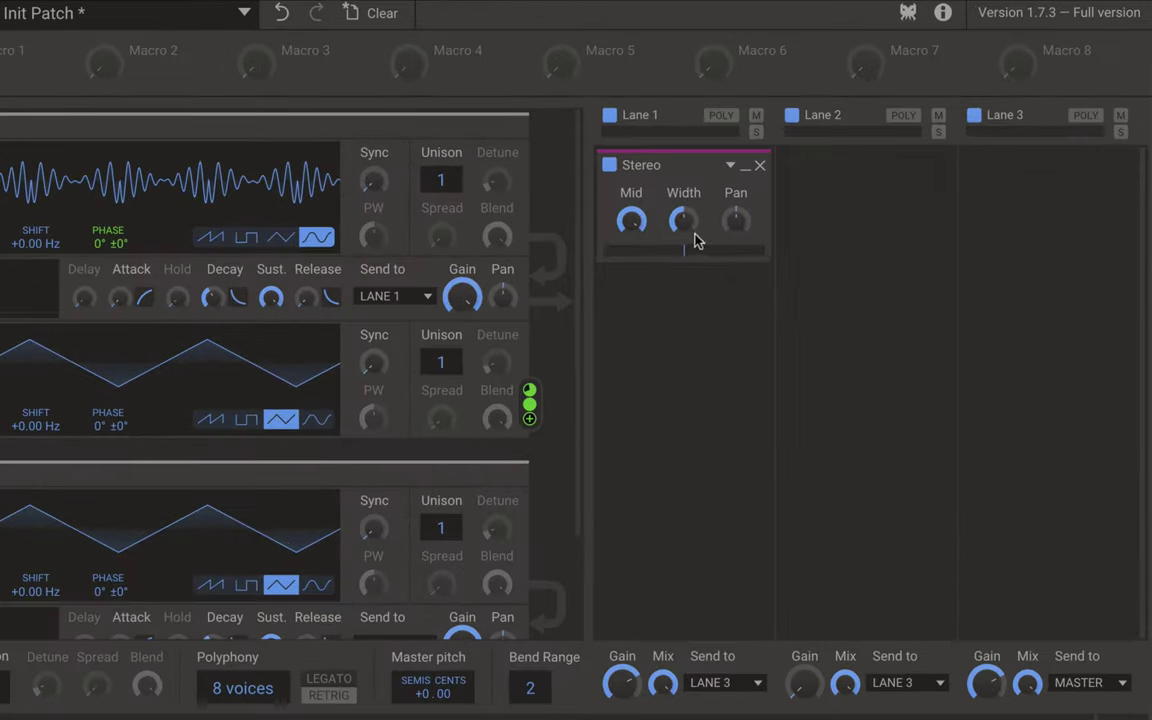
drag(680, 229, 686, 226)
double_click(686, 226)
drag(686, 228, 681, 231)
drag(441, 181, 444, 170)
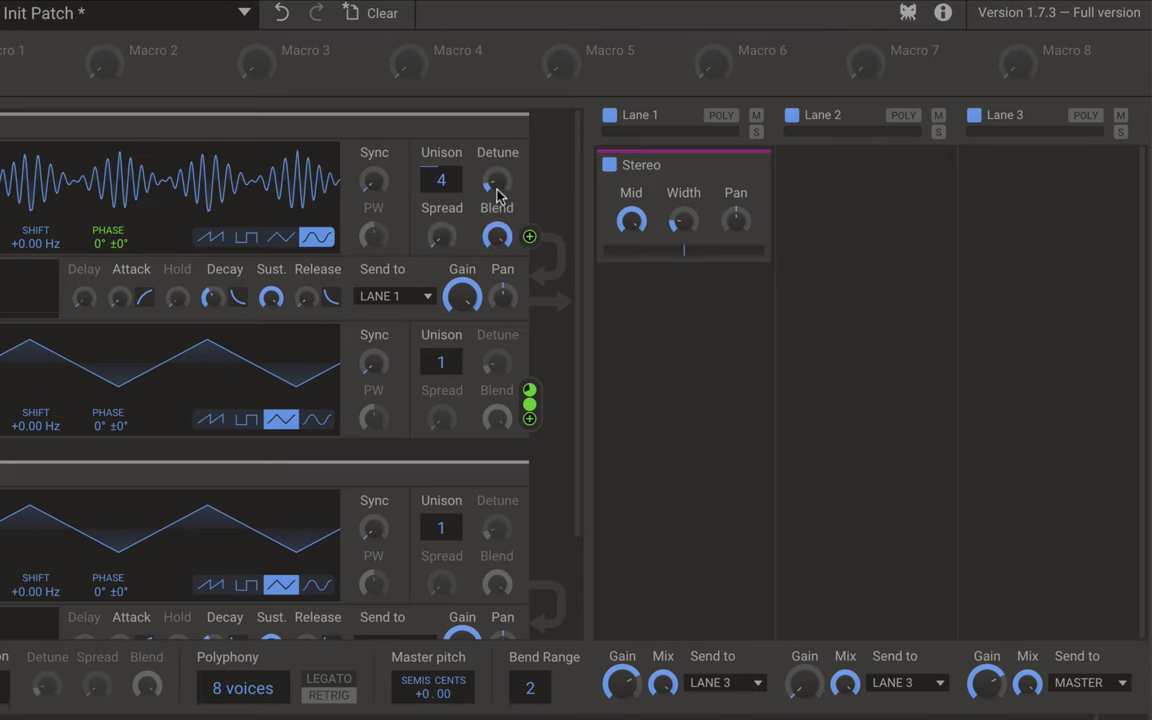
drag(680, 224, 628, 197)
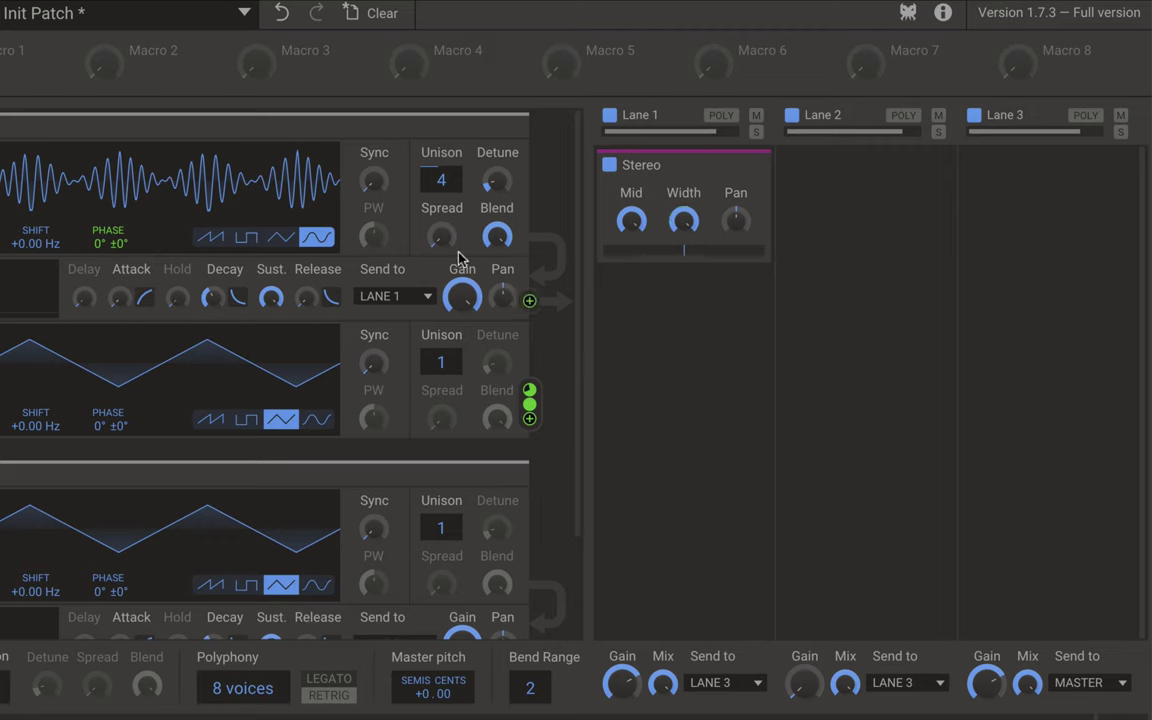
drag(437, 240, 437, 220)
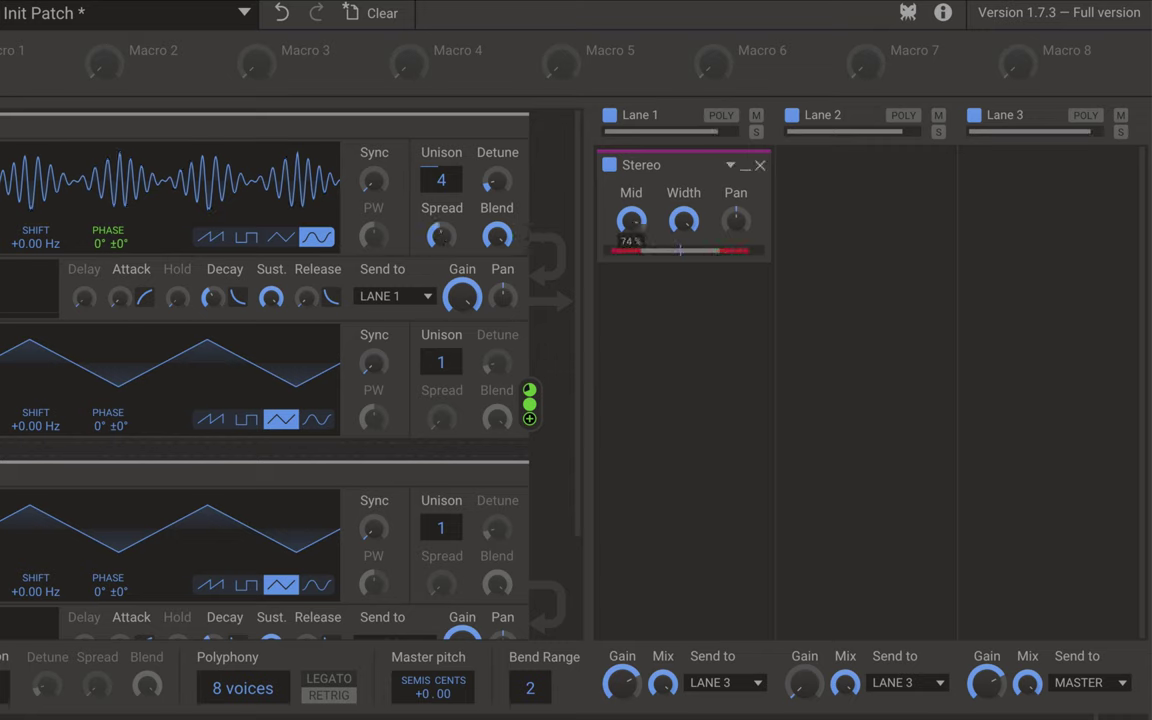
Replace the Stereo effect in Lane 1 with Tape Stop and trigger the stop.
click(760, 165)
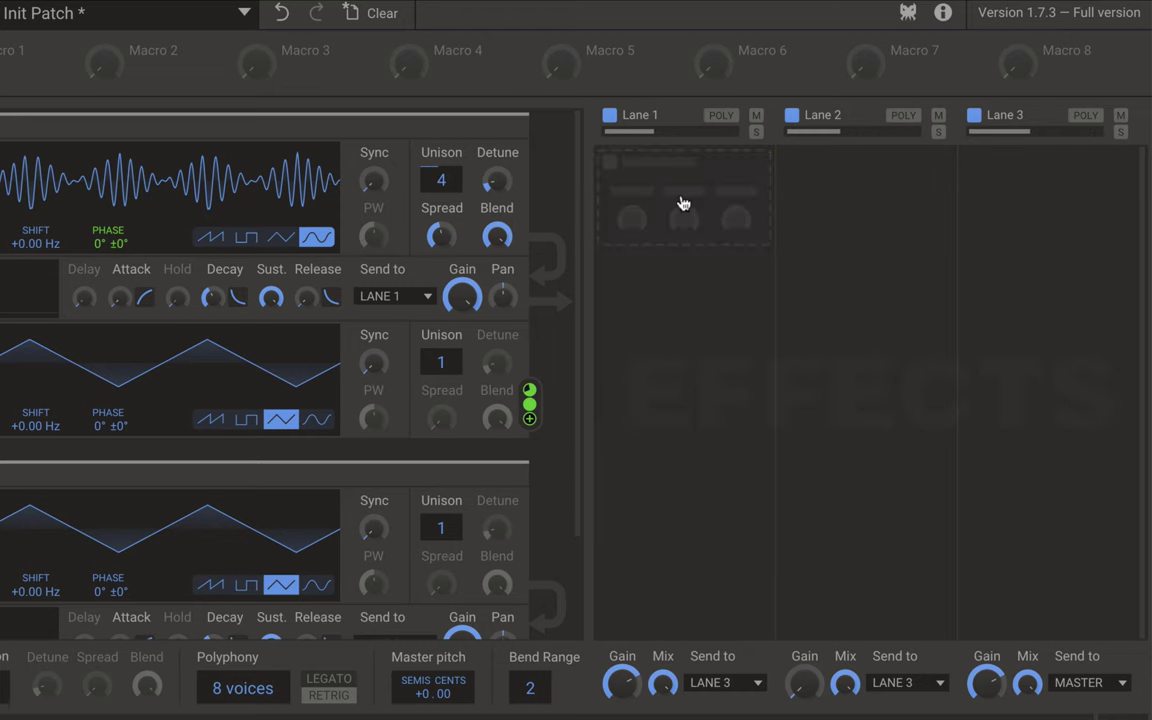
click(676, 198)
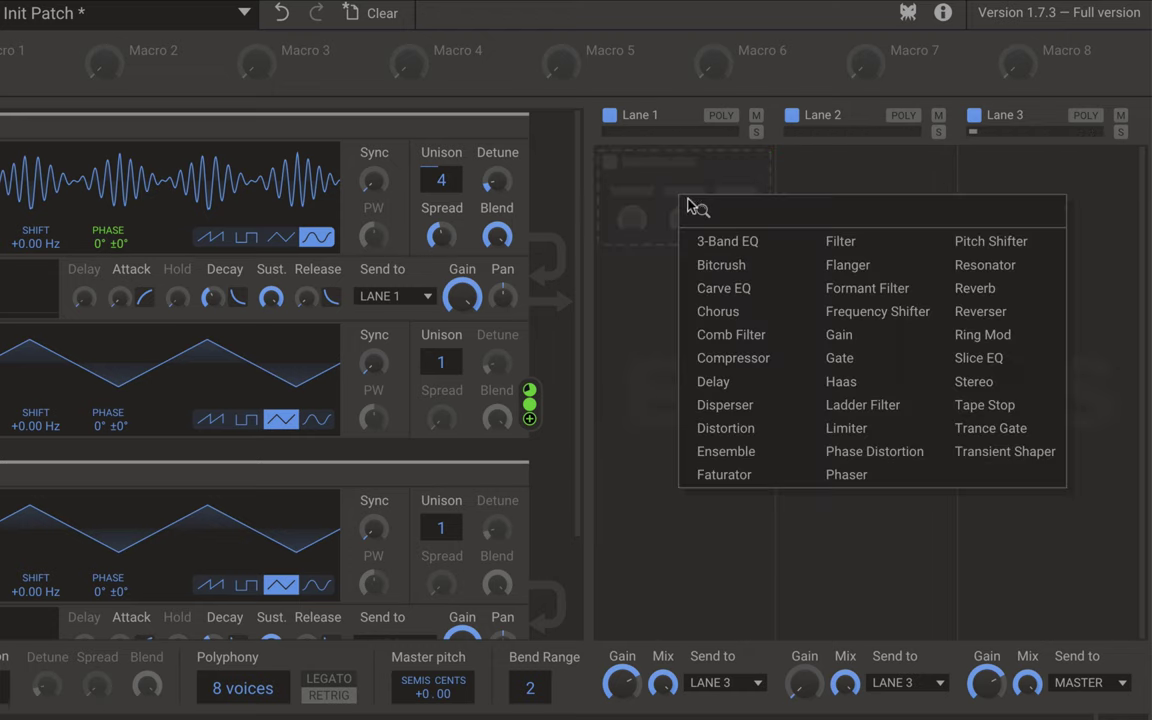
click(952, 403)
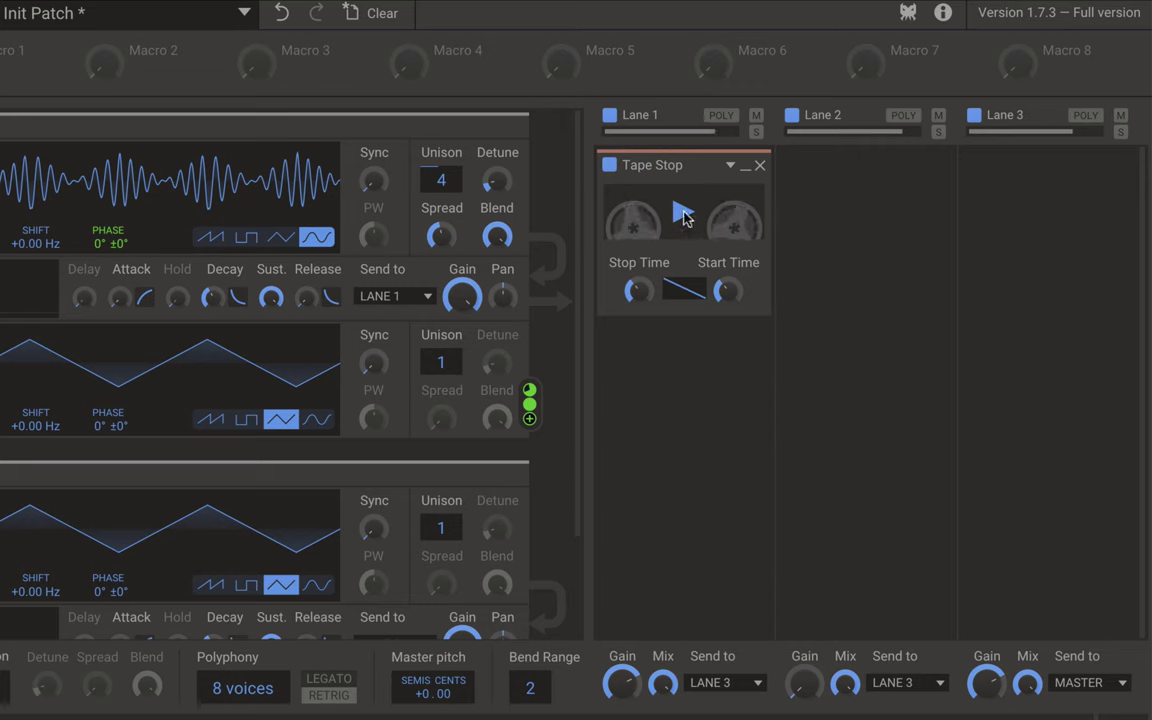
click(683, 215)
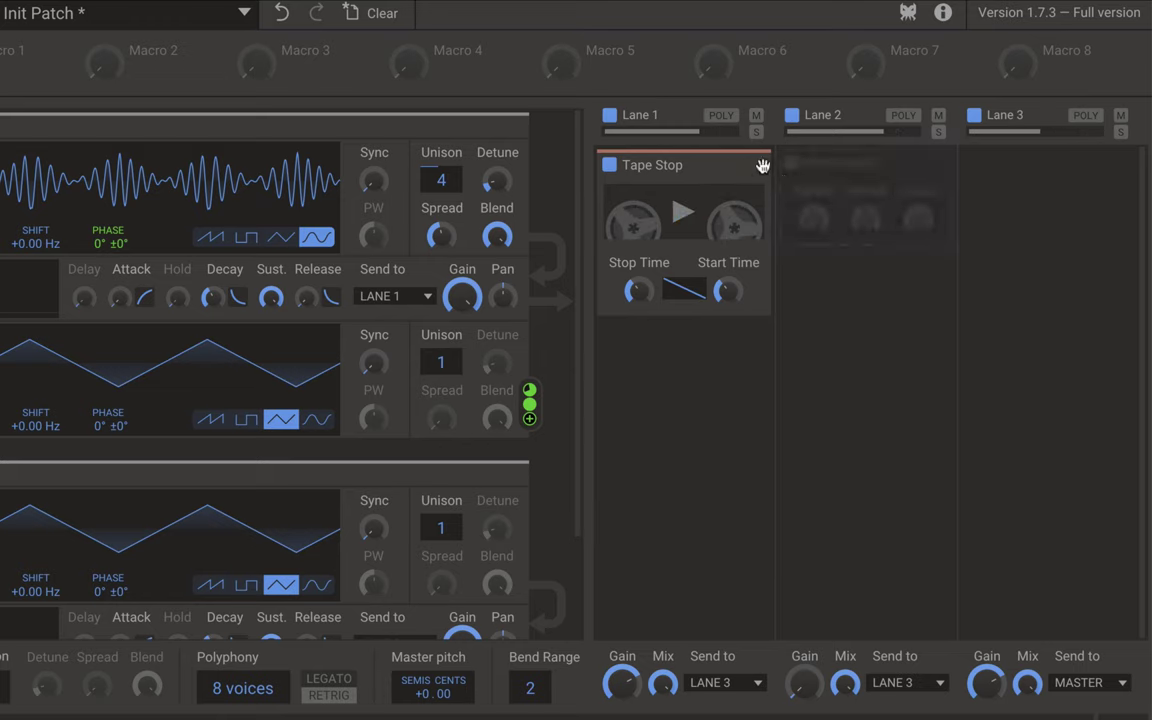
Try a Trance Gate with fewer steps, then a Transient Shaper, removing each from Lane 1.
click(674, 198)
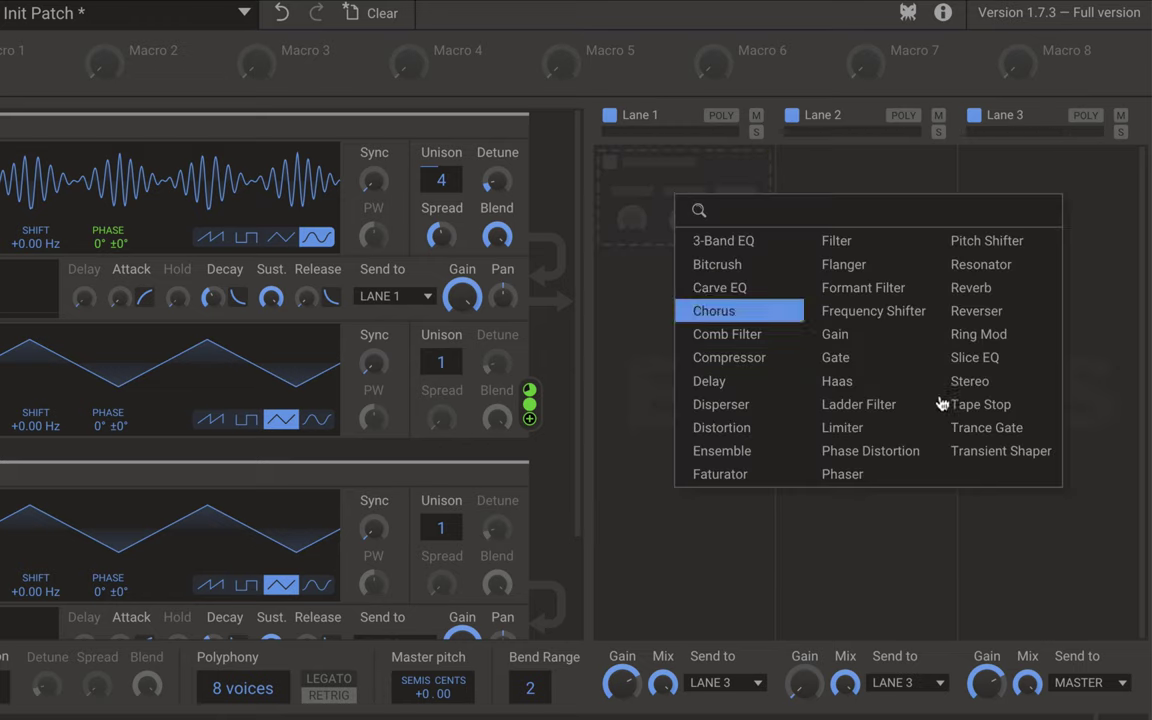
click(972, 430)
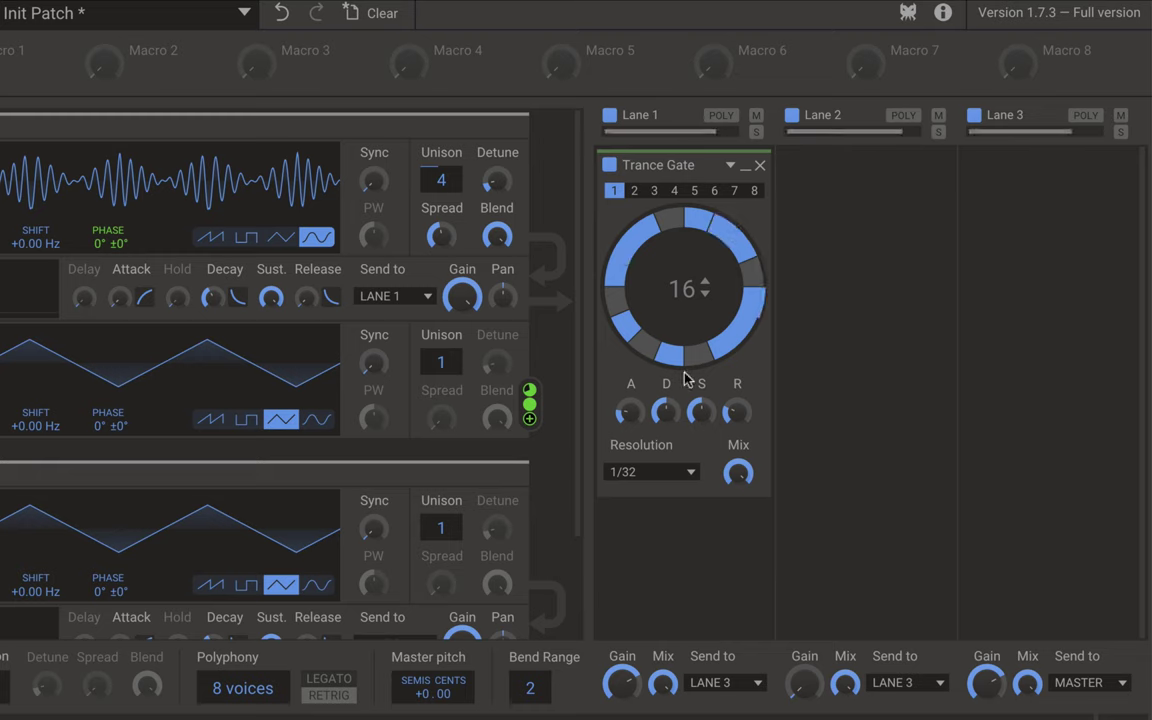
click(703, 295)
click(703, 295)
scroll(690, 290, down, 4)
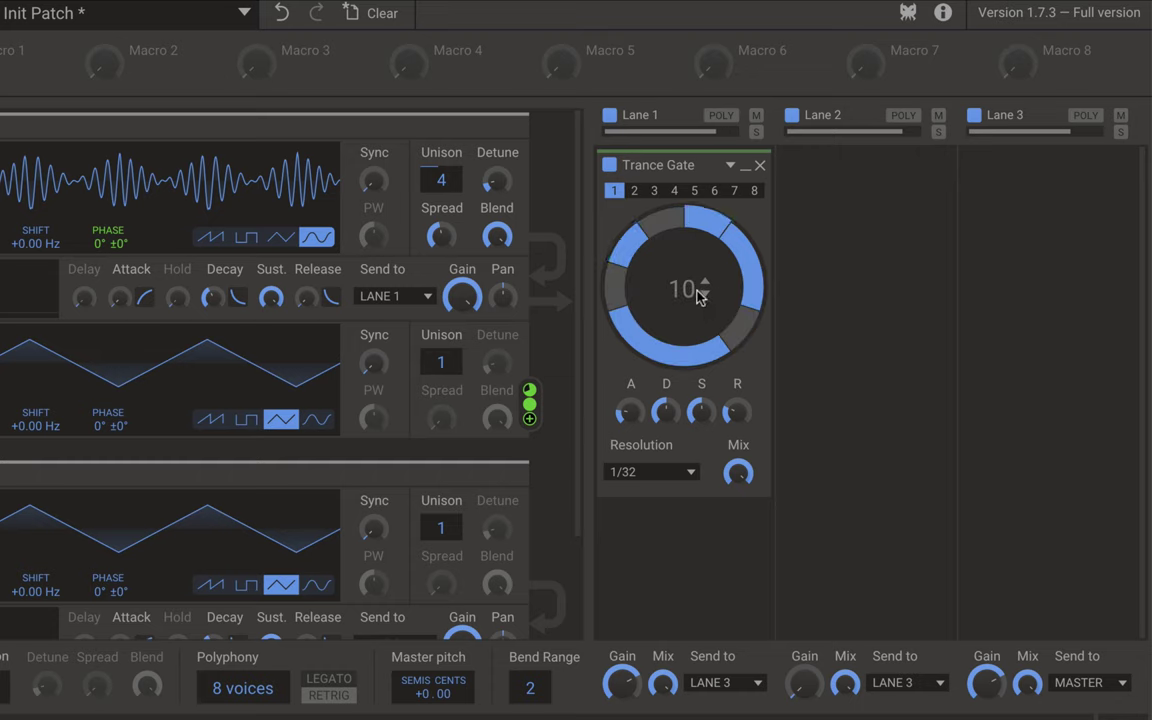
click(758, 163)
click(751, 177)
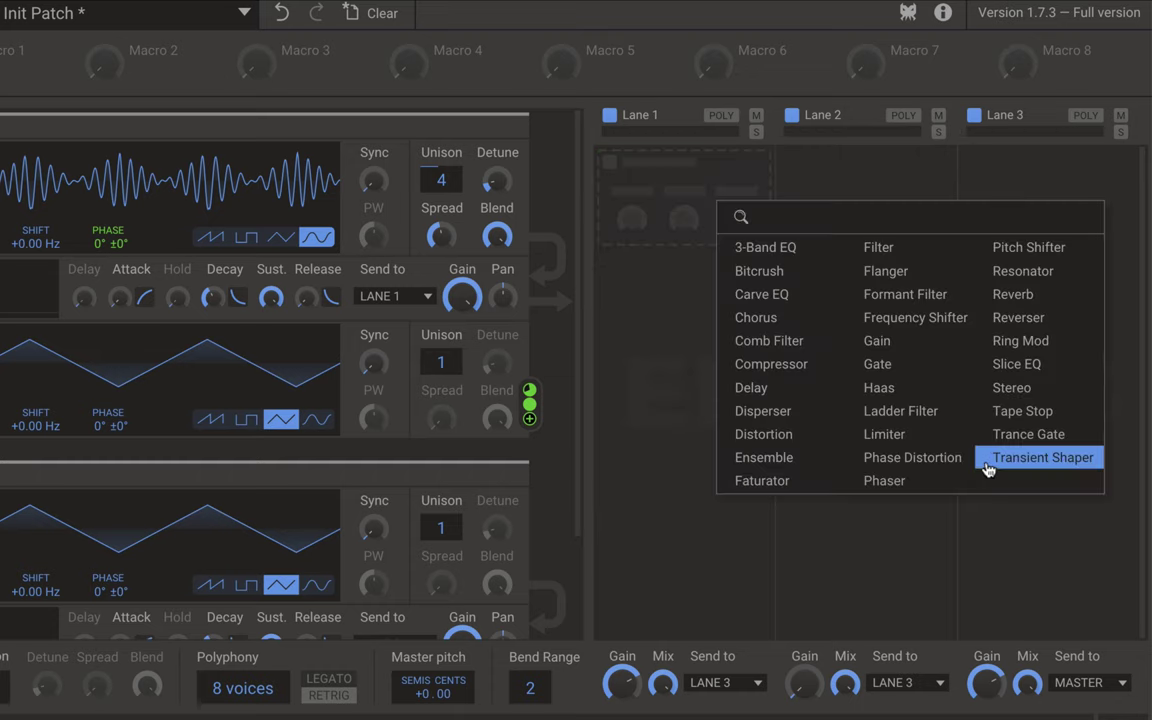
click(995, 462)
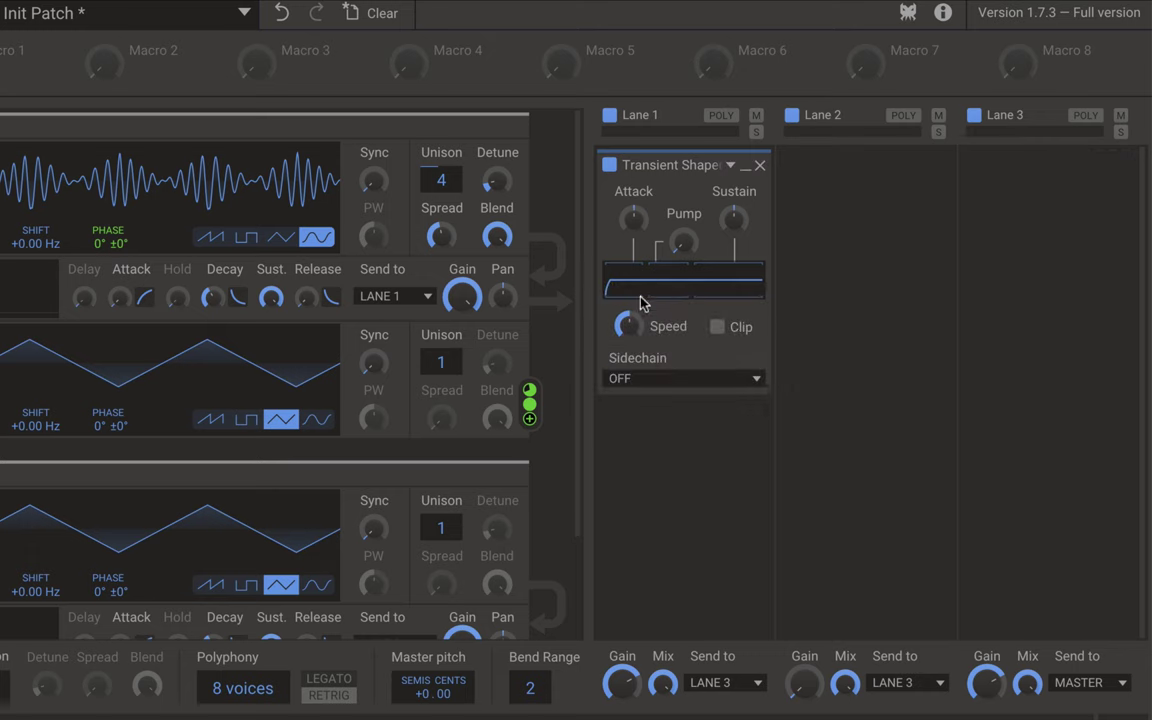
click(760, 166)
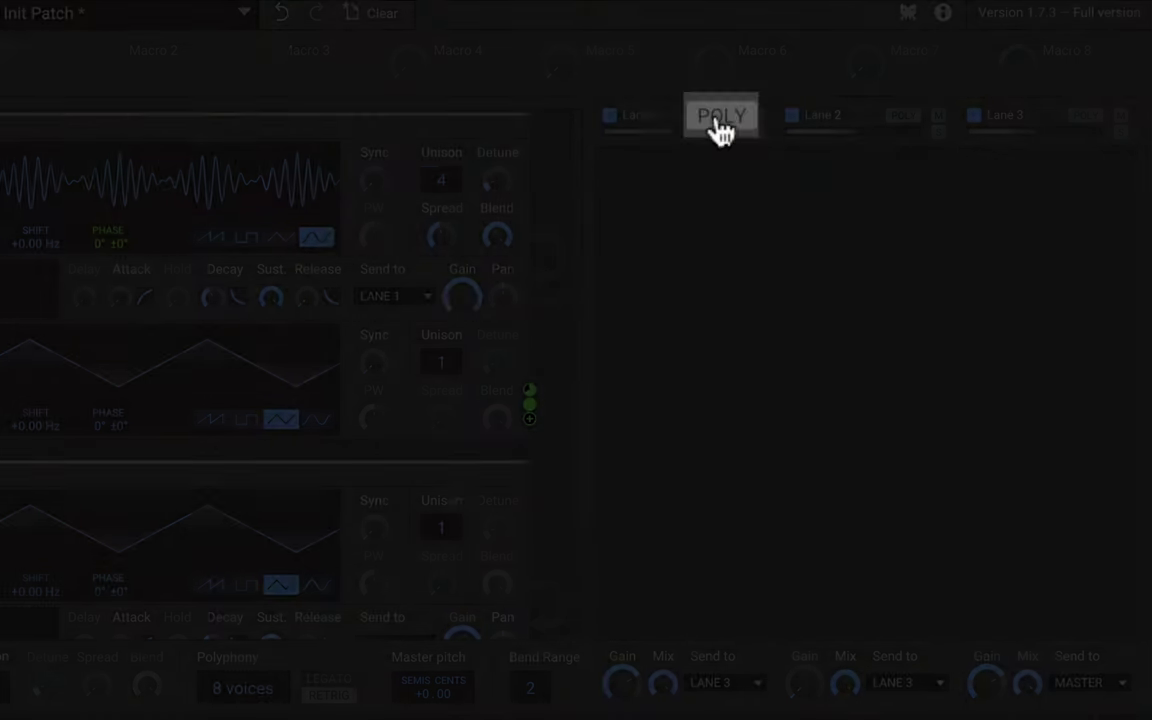
click(722, 120)
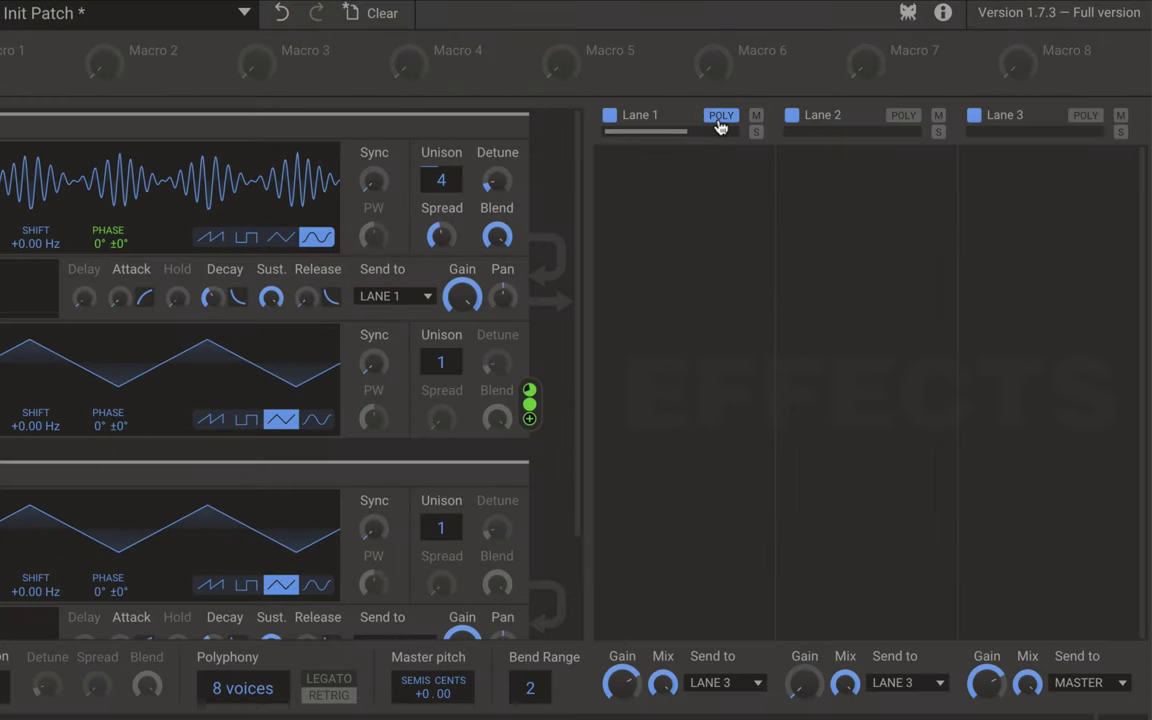
click(722, 120)
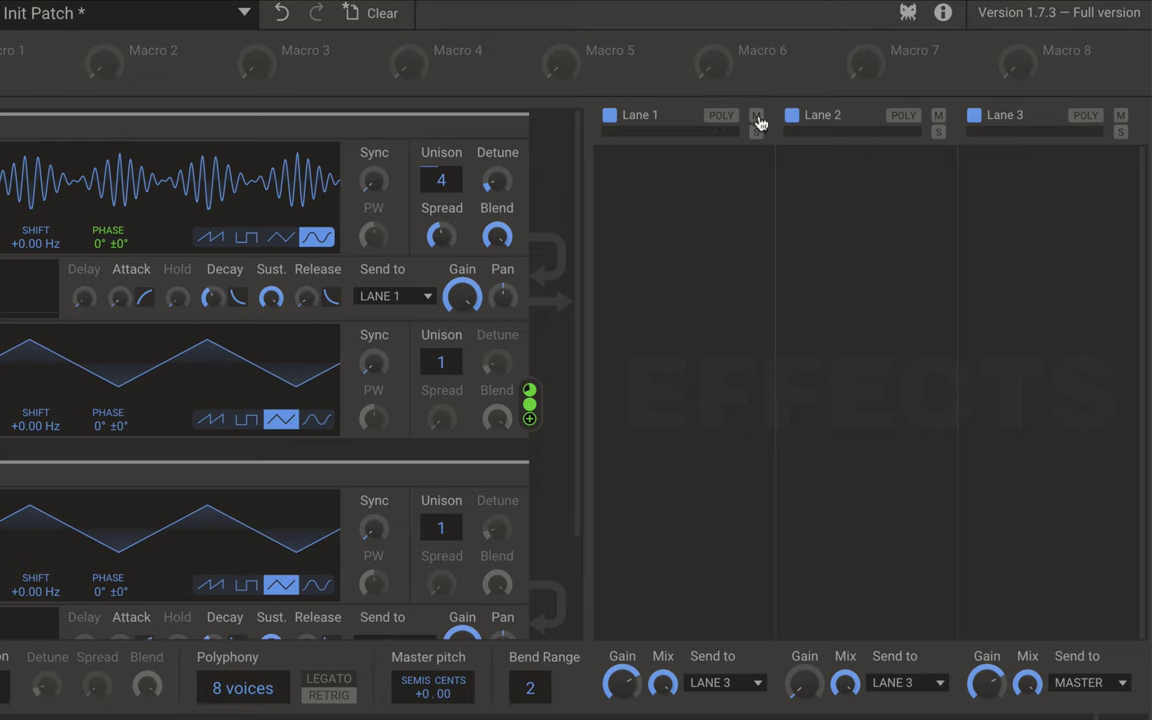
click(756, 134)
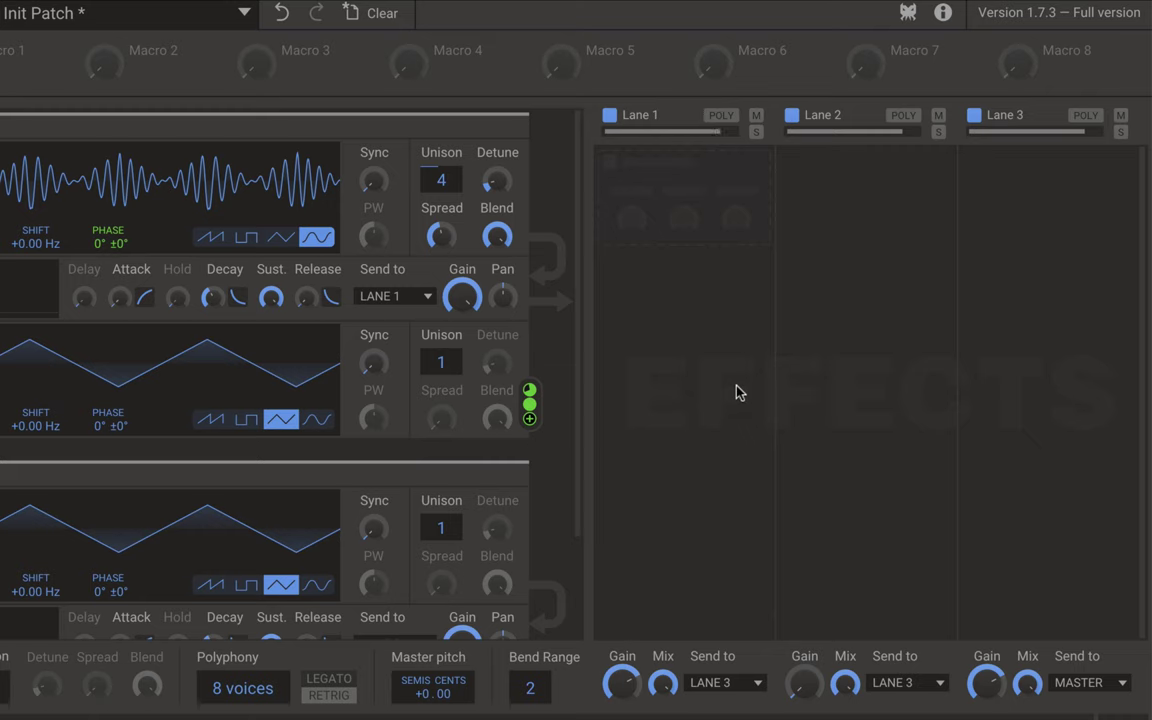
click(1106, 686)
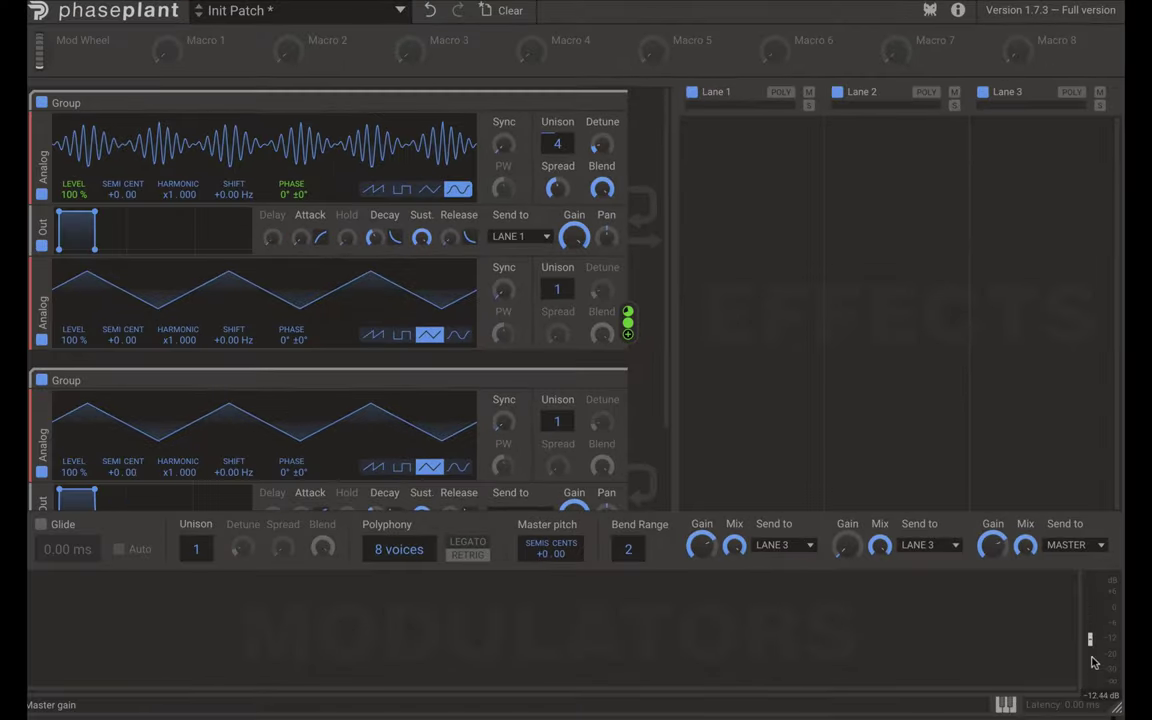
mouse_move(1090, 609)
mouse_down()
mouse_move(1100, 702)
mouse_move(1096, 601)
mouse_up()
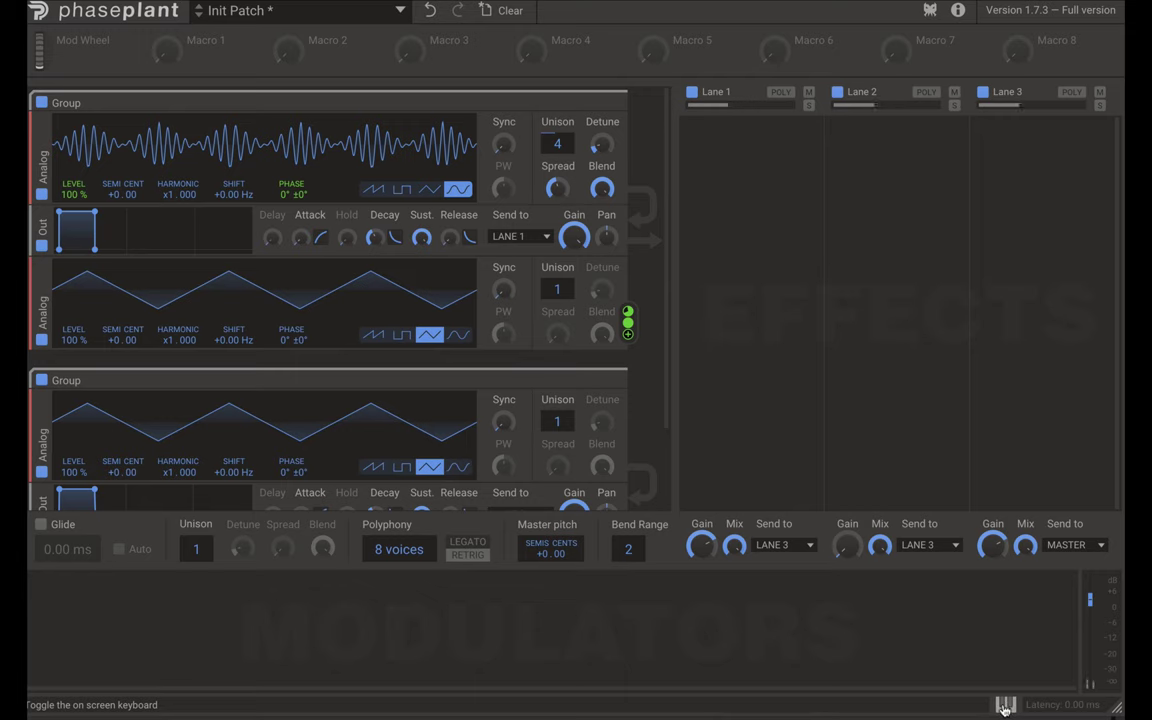
Show the on-screen piano keyboard at the bottom of Phase Plant.
click(1004, 706)
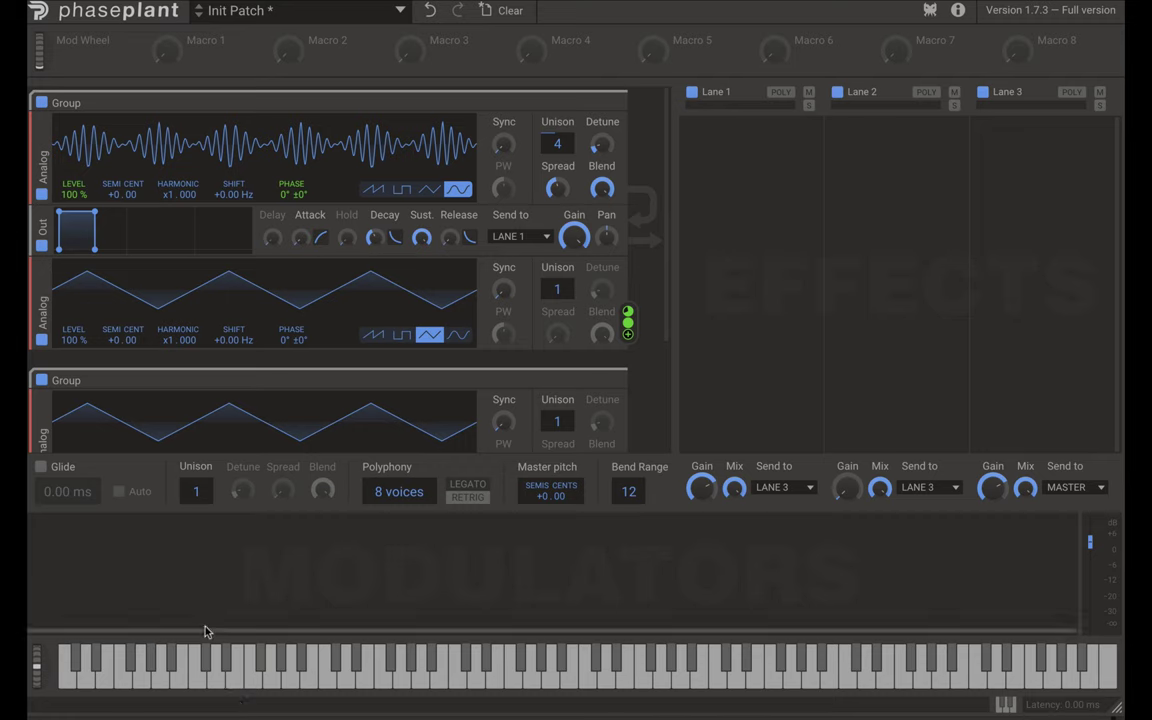
Enable glide and set its time to 229 ms.
click(40, 467)
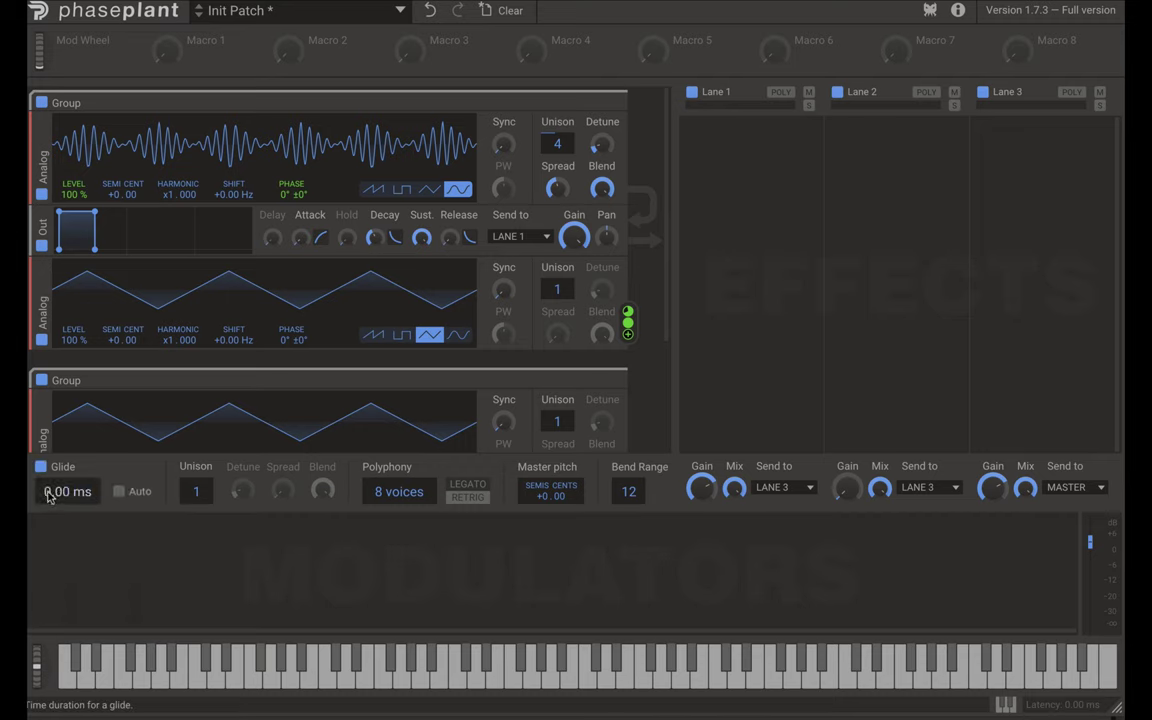
scroll(53, 497, up, 5)
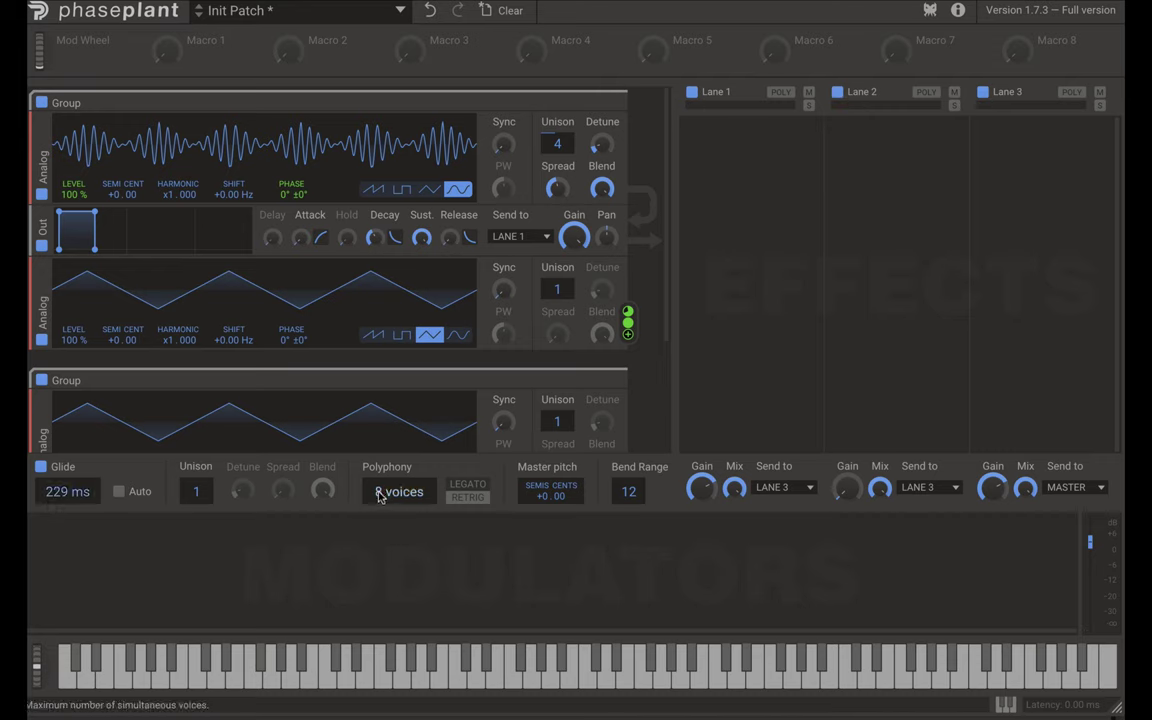
scroll(399, 491, down, 4)
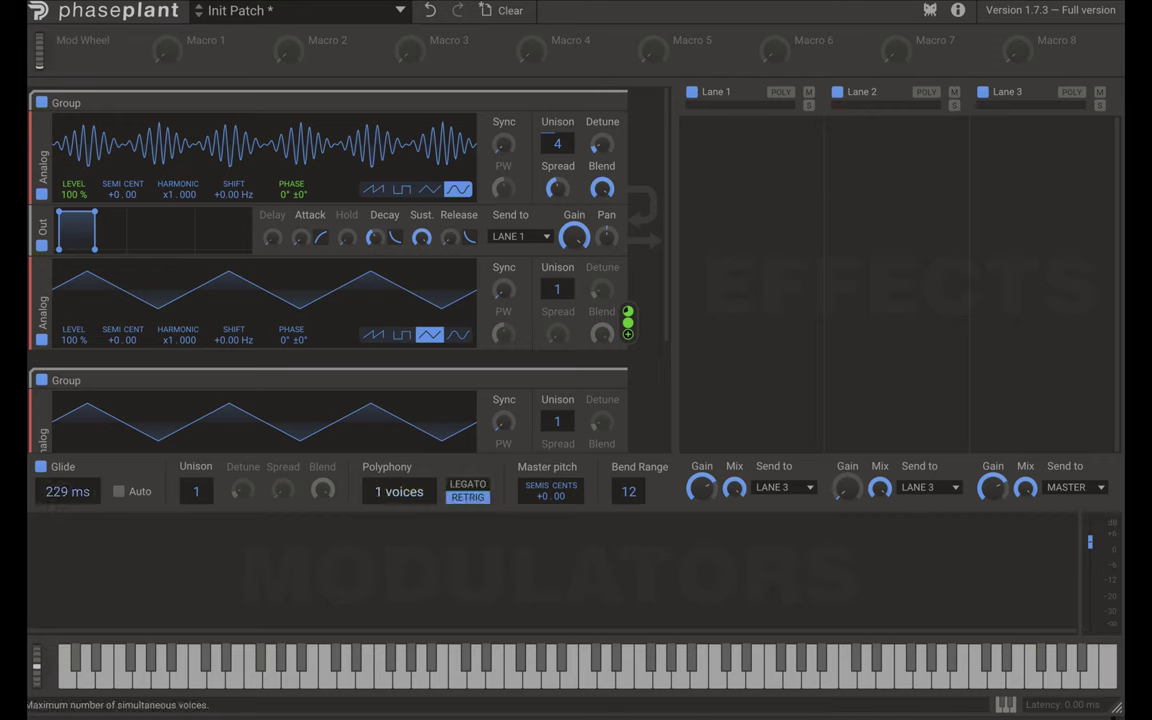
Set mono mode to Legato, global unison to 4 voices and master pitch to -12 semitones.
click(479, 485)
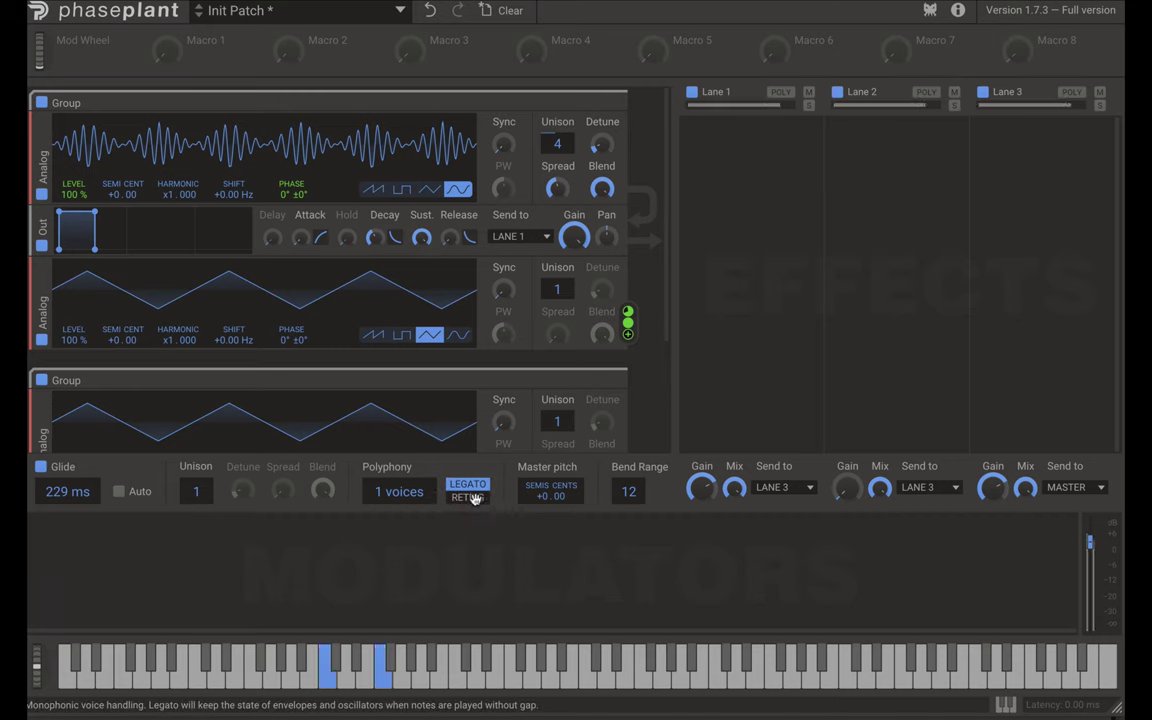
click(470, 497)
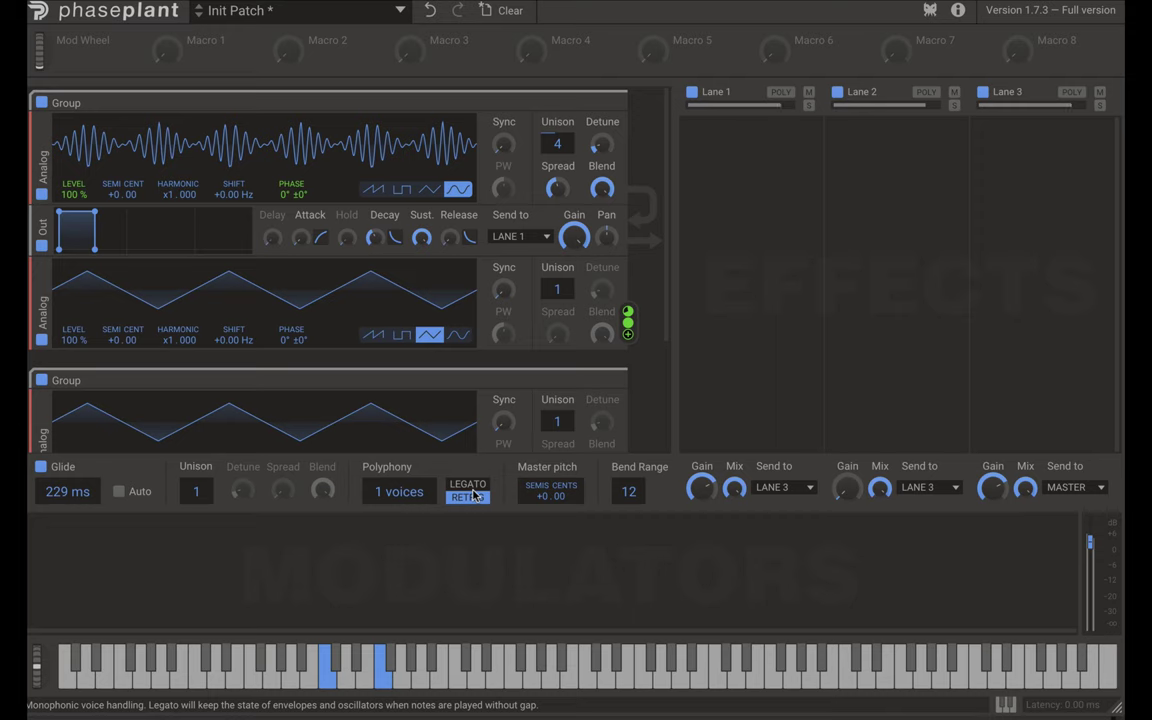
click(467, 484)
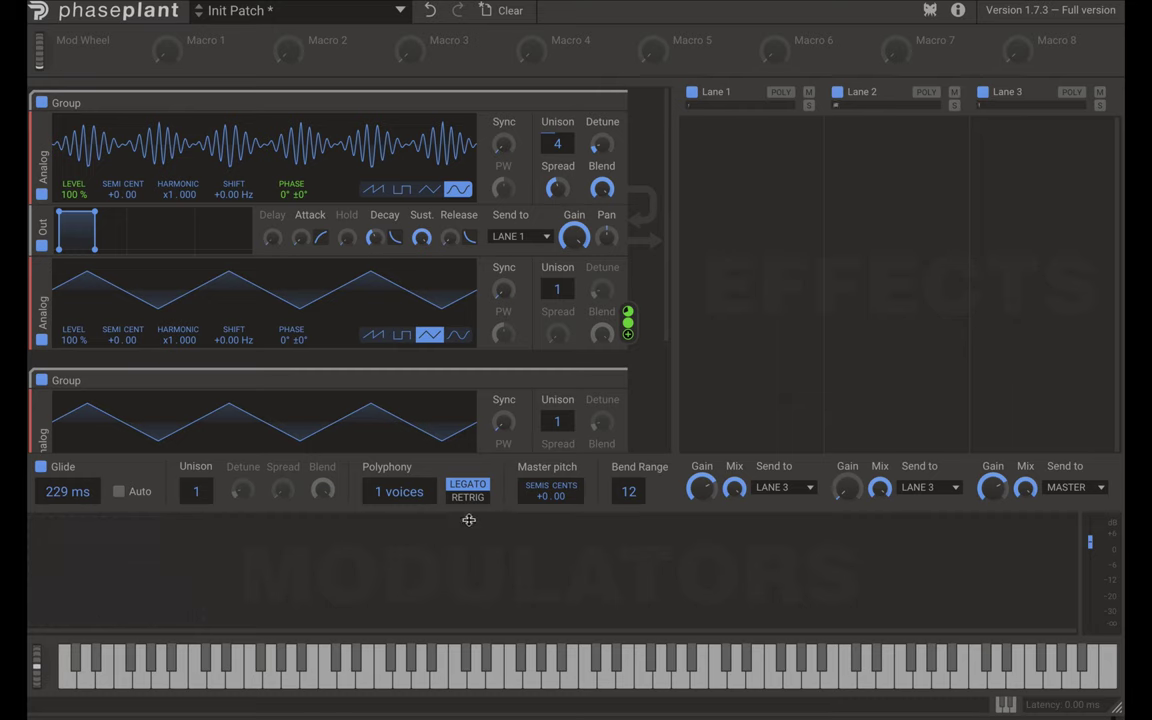
drag(195, 491, 195, 470)
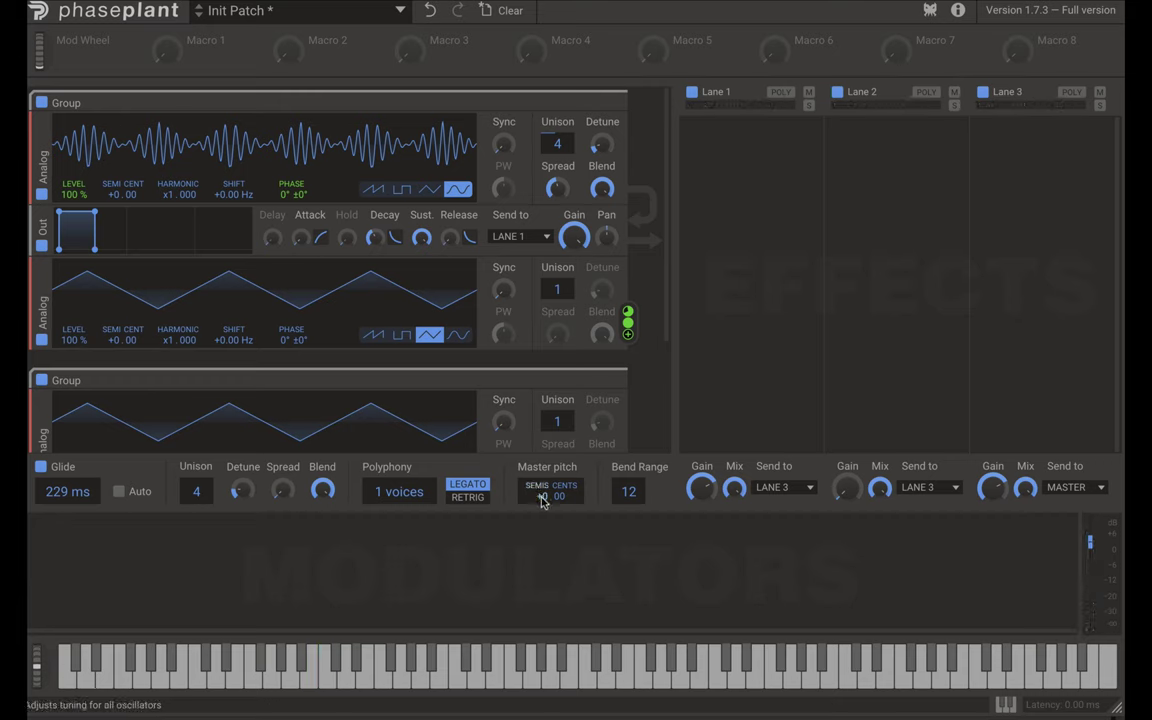
drag(543, 500, 543, 560)
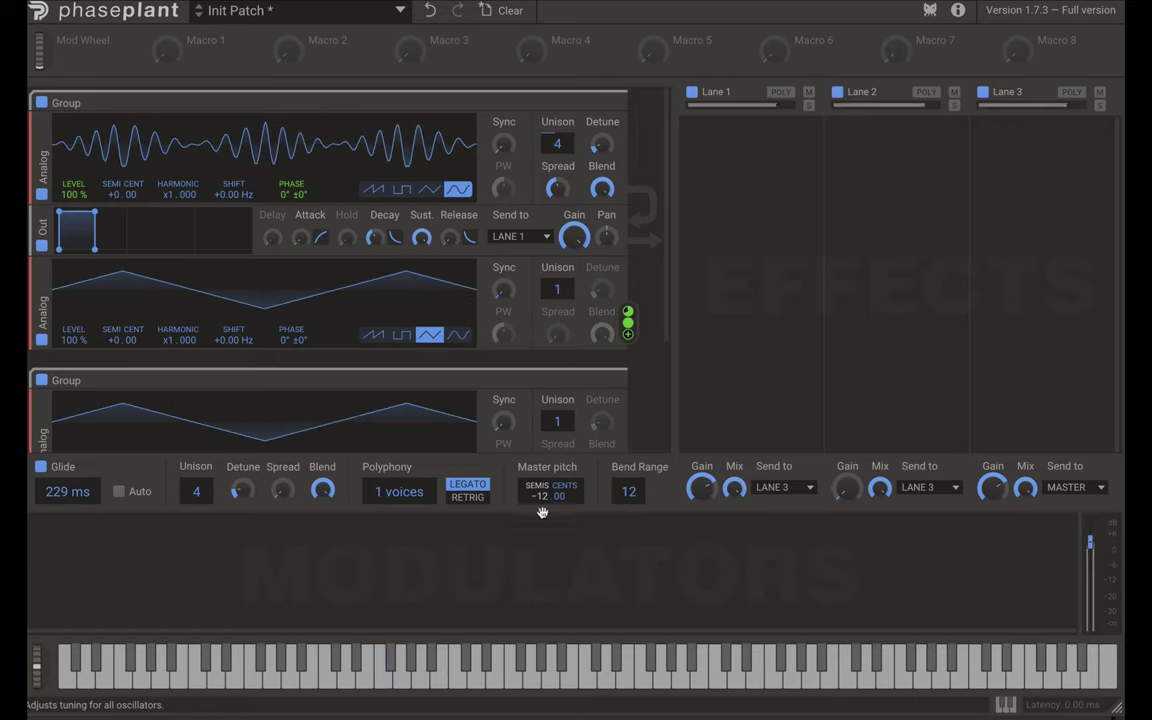